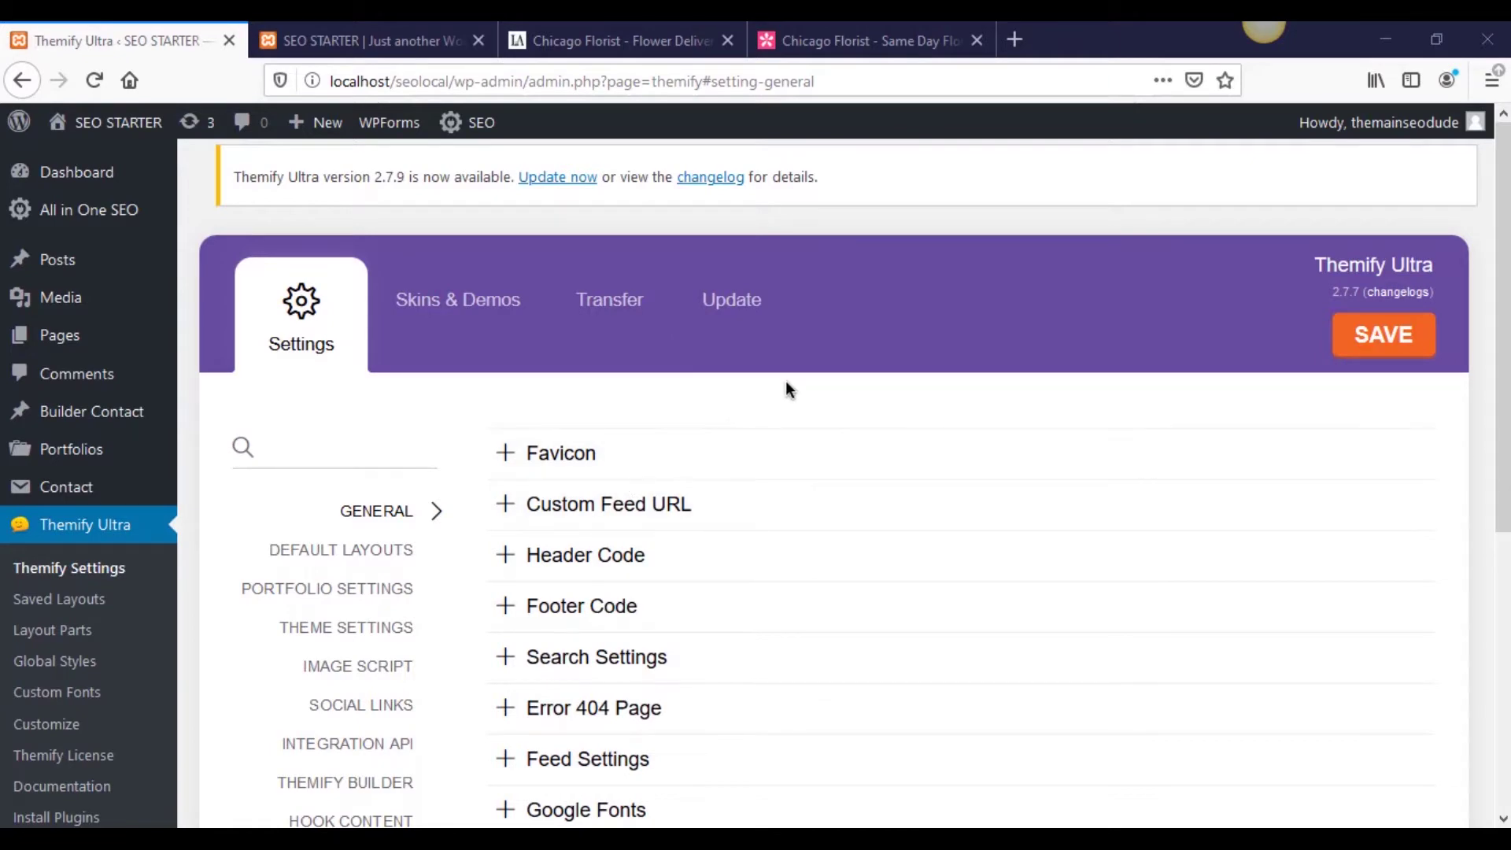
# Browse the available Themify Ultra skins and demos, including the Ultra Agency skin's demo import and erase options.
pyautogui.scroll(-5, 785, 386)
pyautogui.scroll(4, 786, 387)
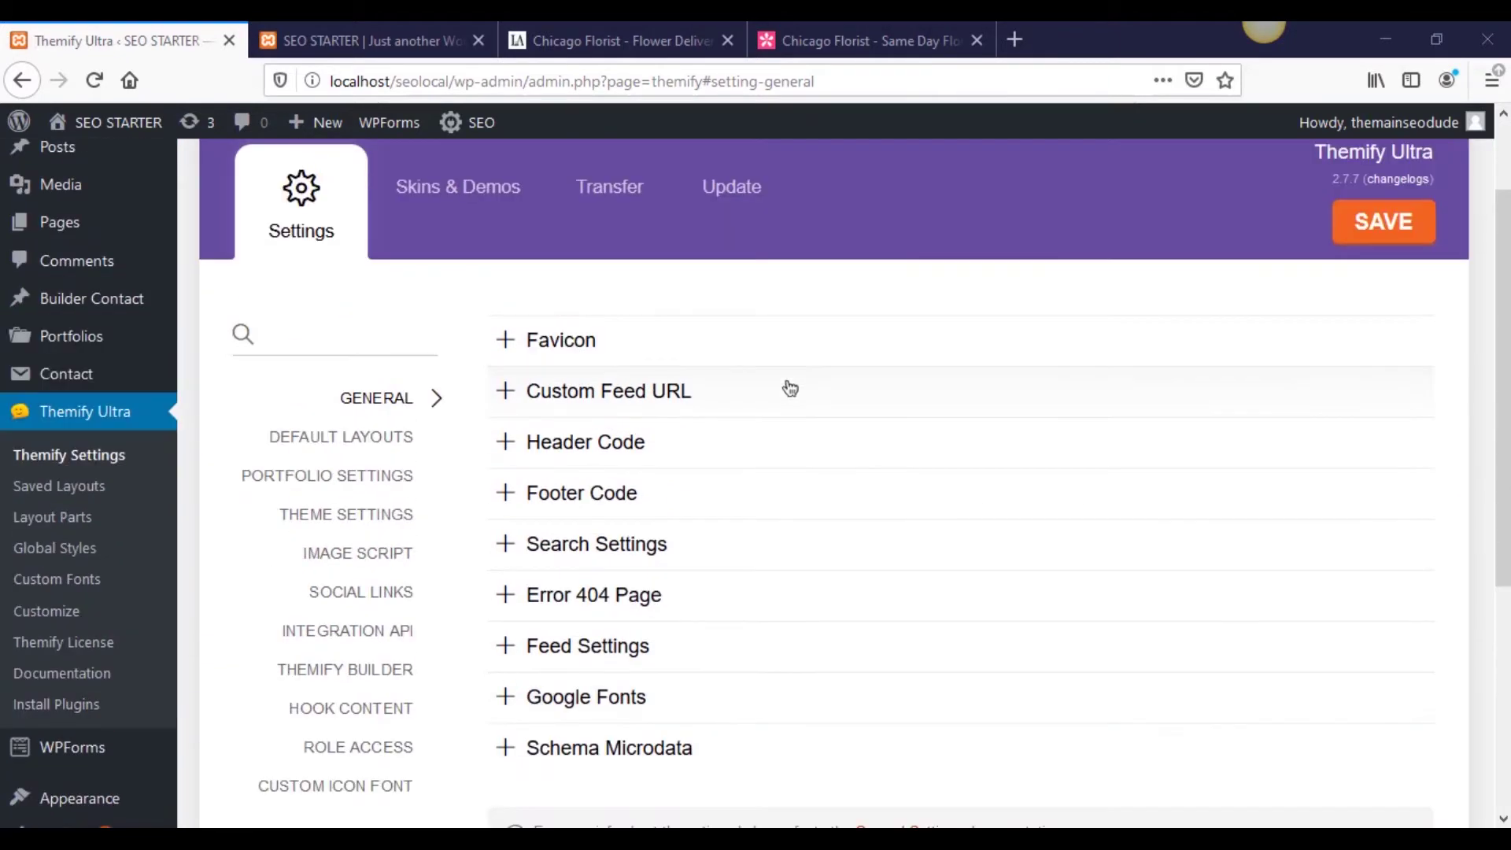
pyautogui.scroll(2, 790, 388)
pyautogui.click(462, 316)
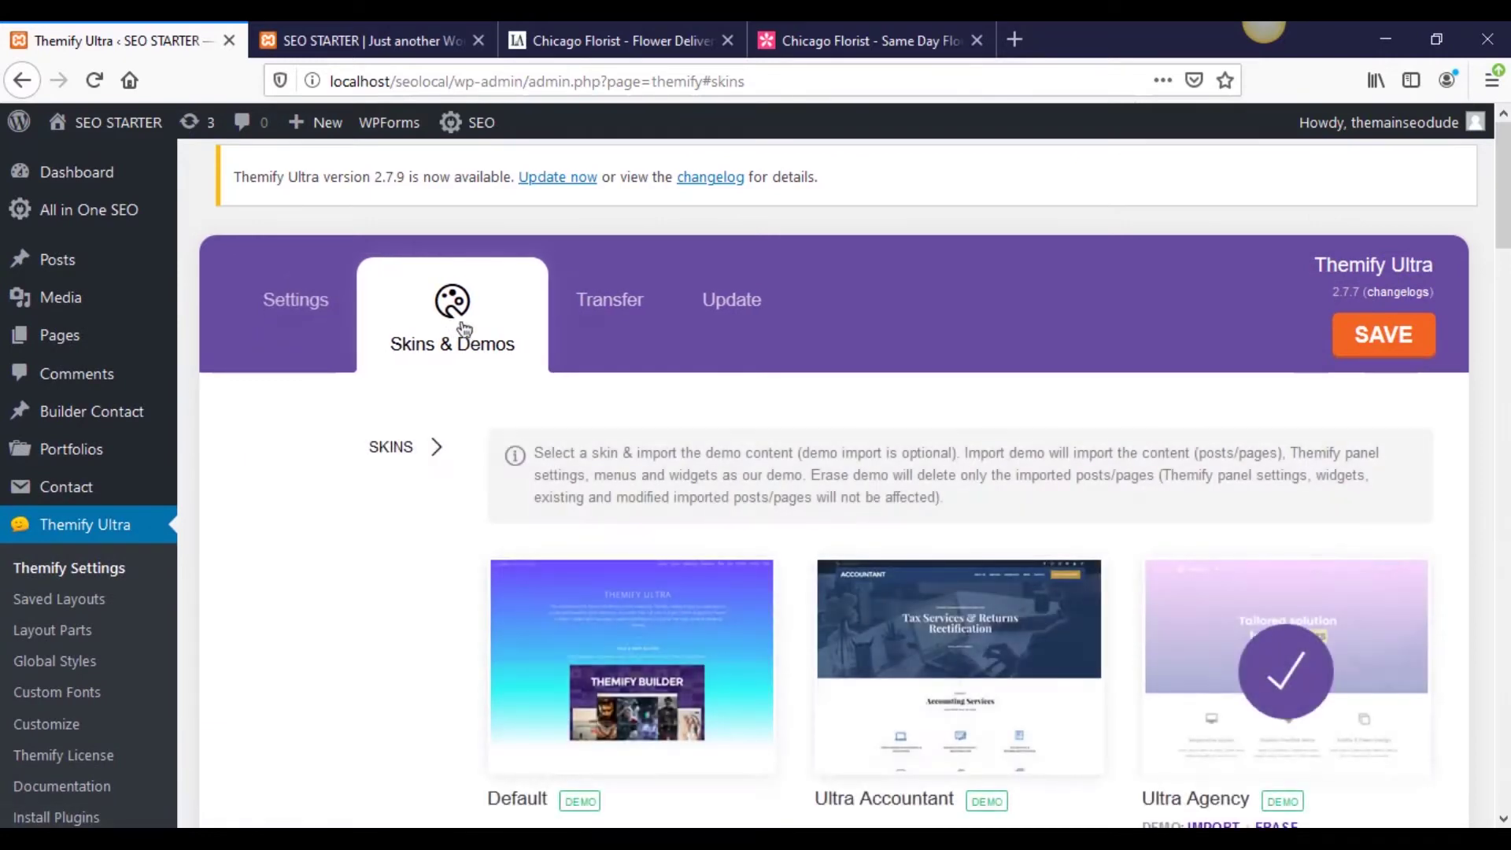
pyautogui.scroll(-3, 469, 526)
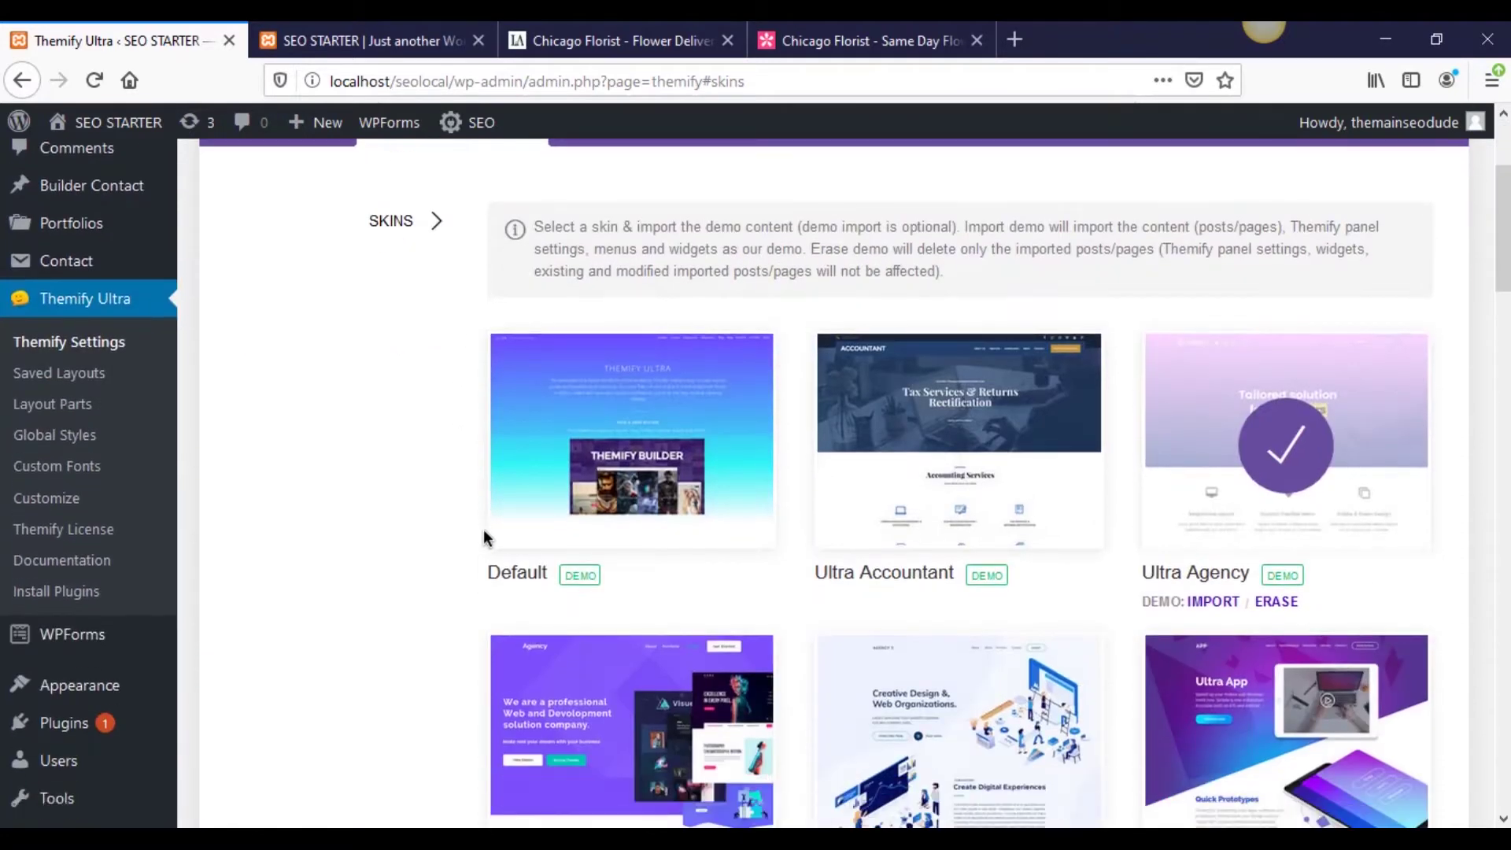
pyautogui.scroll(-10, 484, 532)
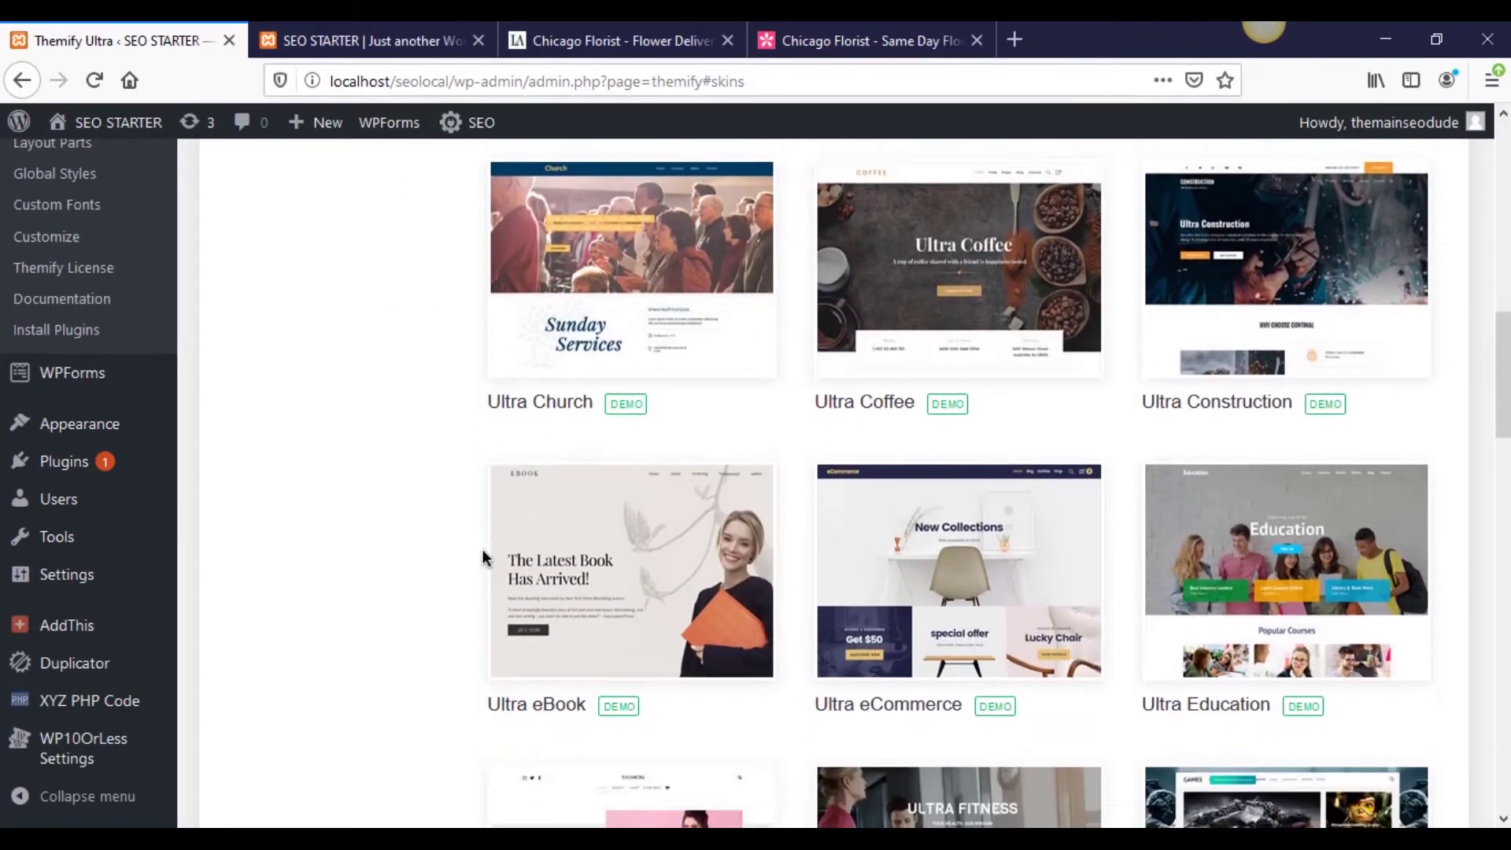
pyautogui.scroll(-17, 483, 543)
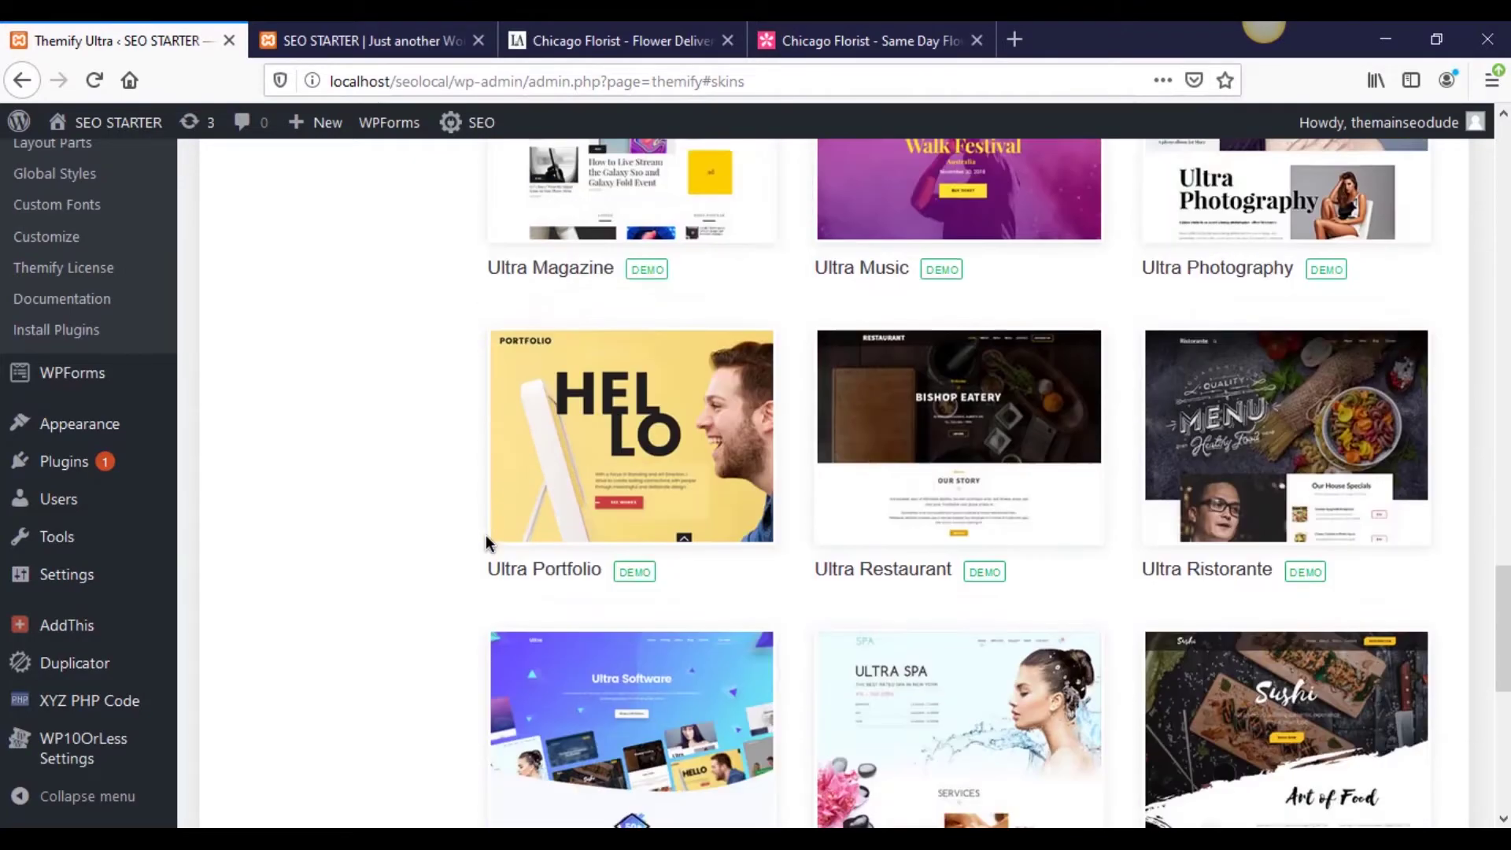
pyautogui.scroll(-6, 485, 535)
pyautogui.scroll(3, 484, 535)
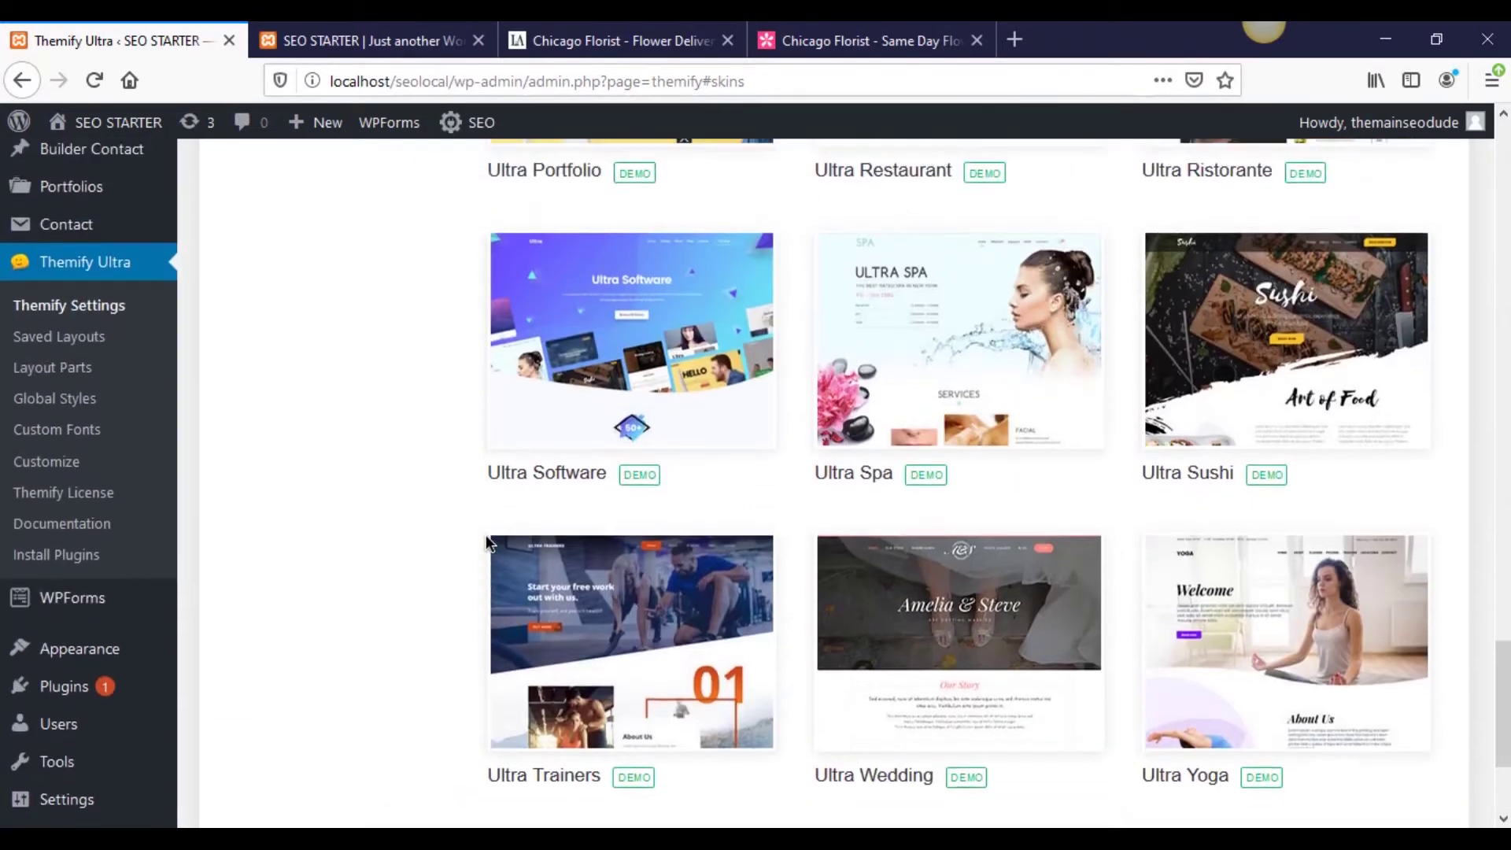
pyautogui.scroll(17, 485, 535)
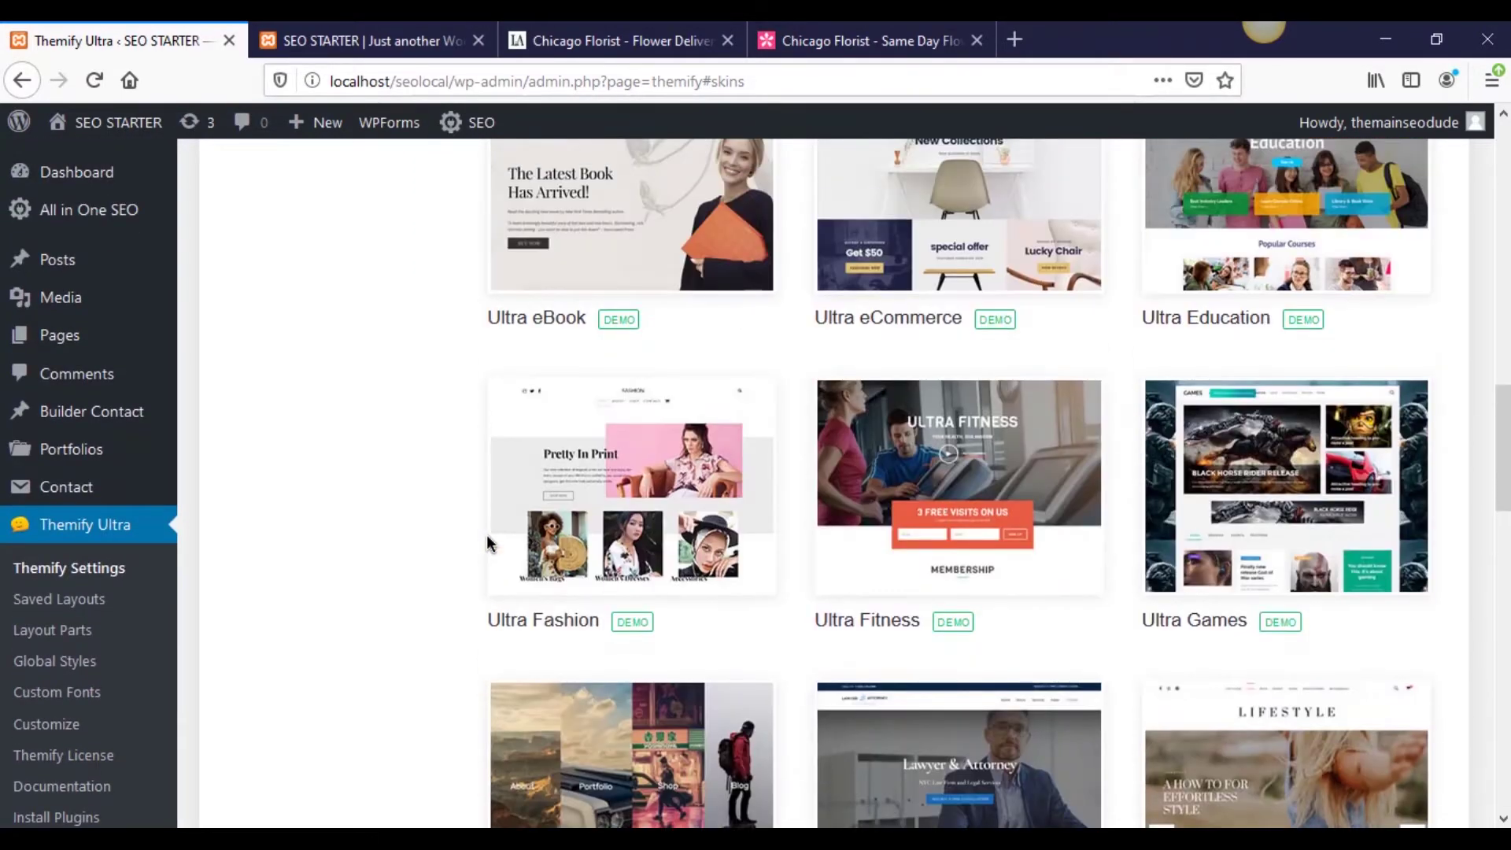
pyautogui.scroll(17, 485, 536)
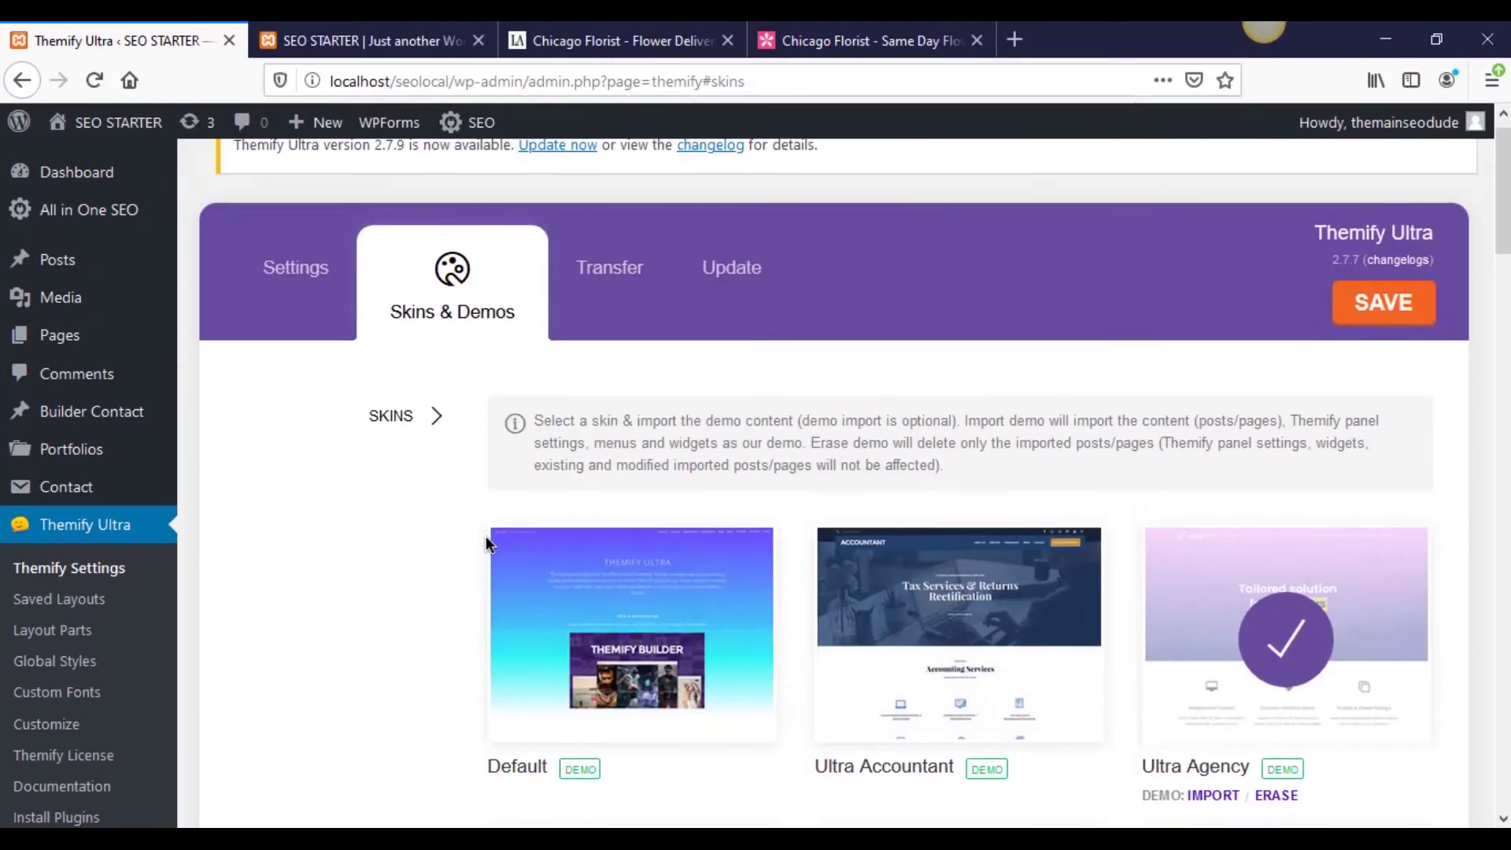
pyautogui.scroll(-3, 485, 536)
pyautogui.scroll(-3, 487, 537)
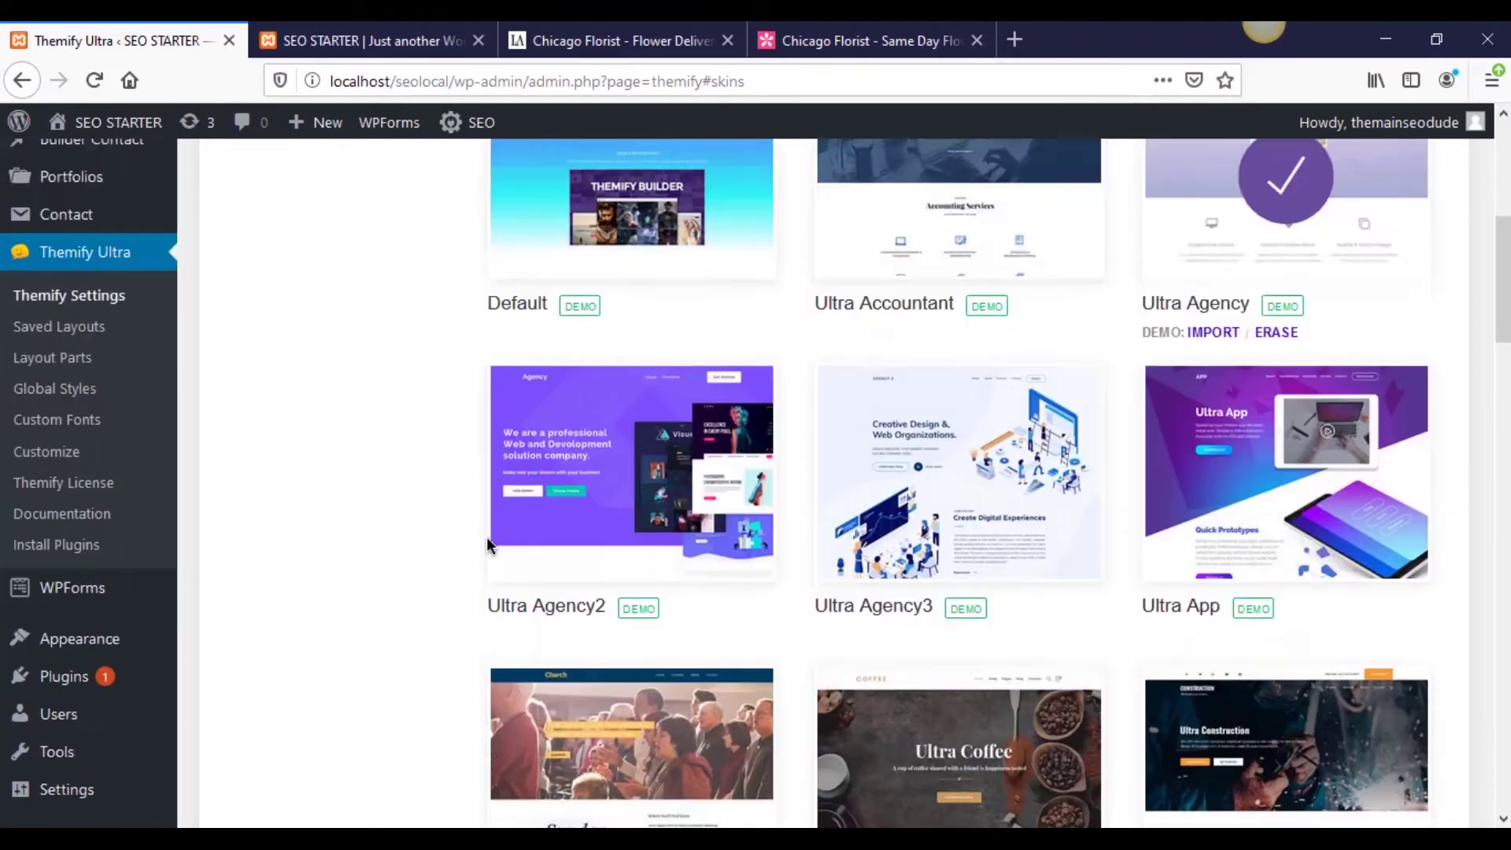
pyautogui.scroll(6, 486, 537)
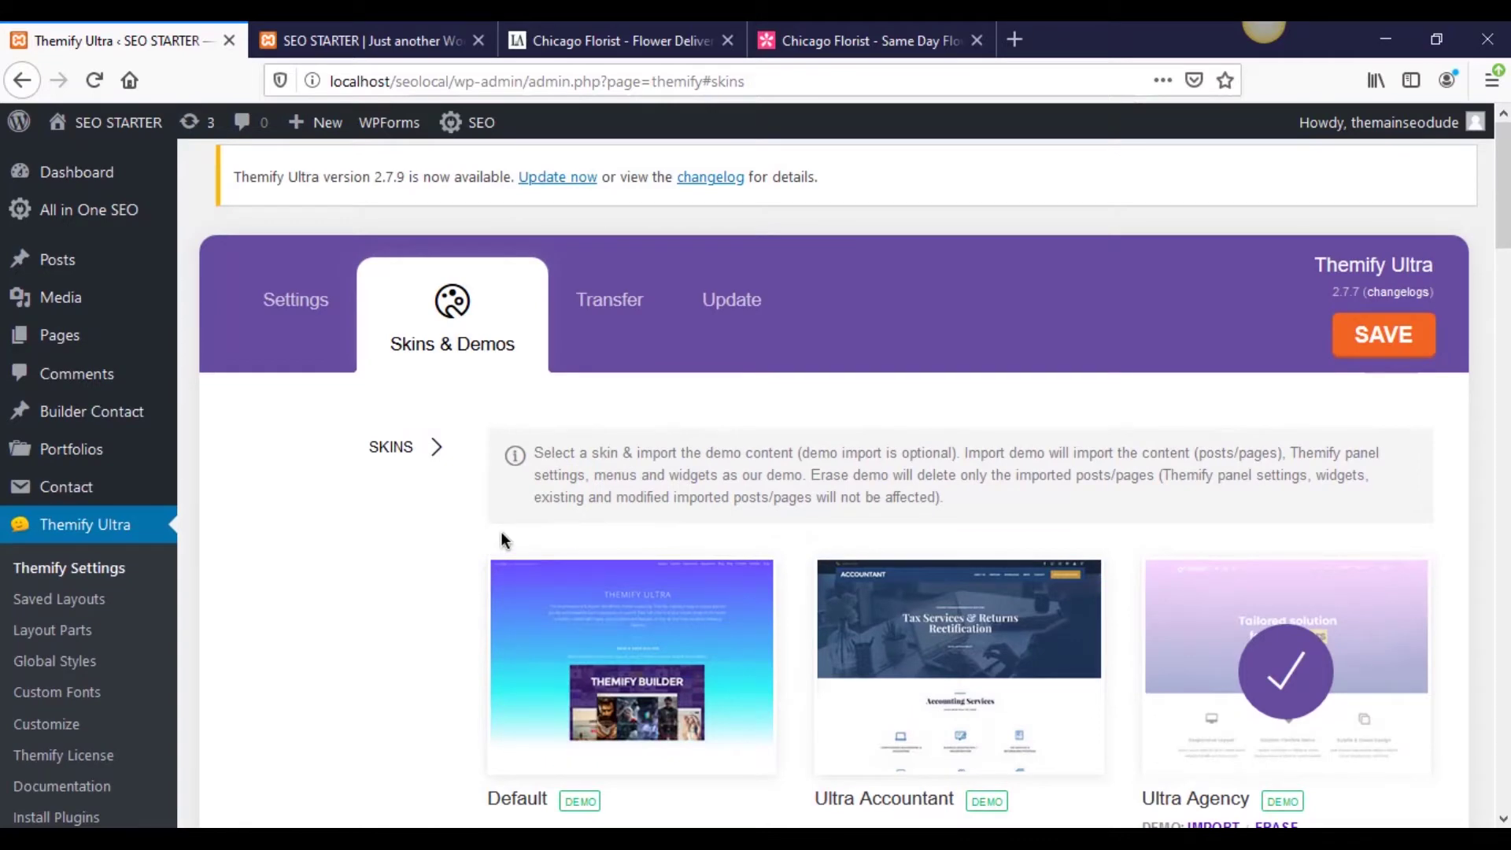
pyautogui.scroll(-3, 501, 531)
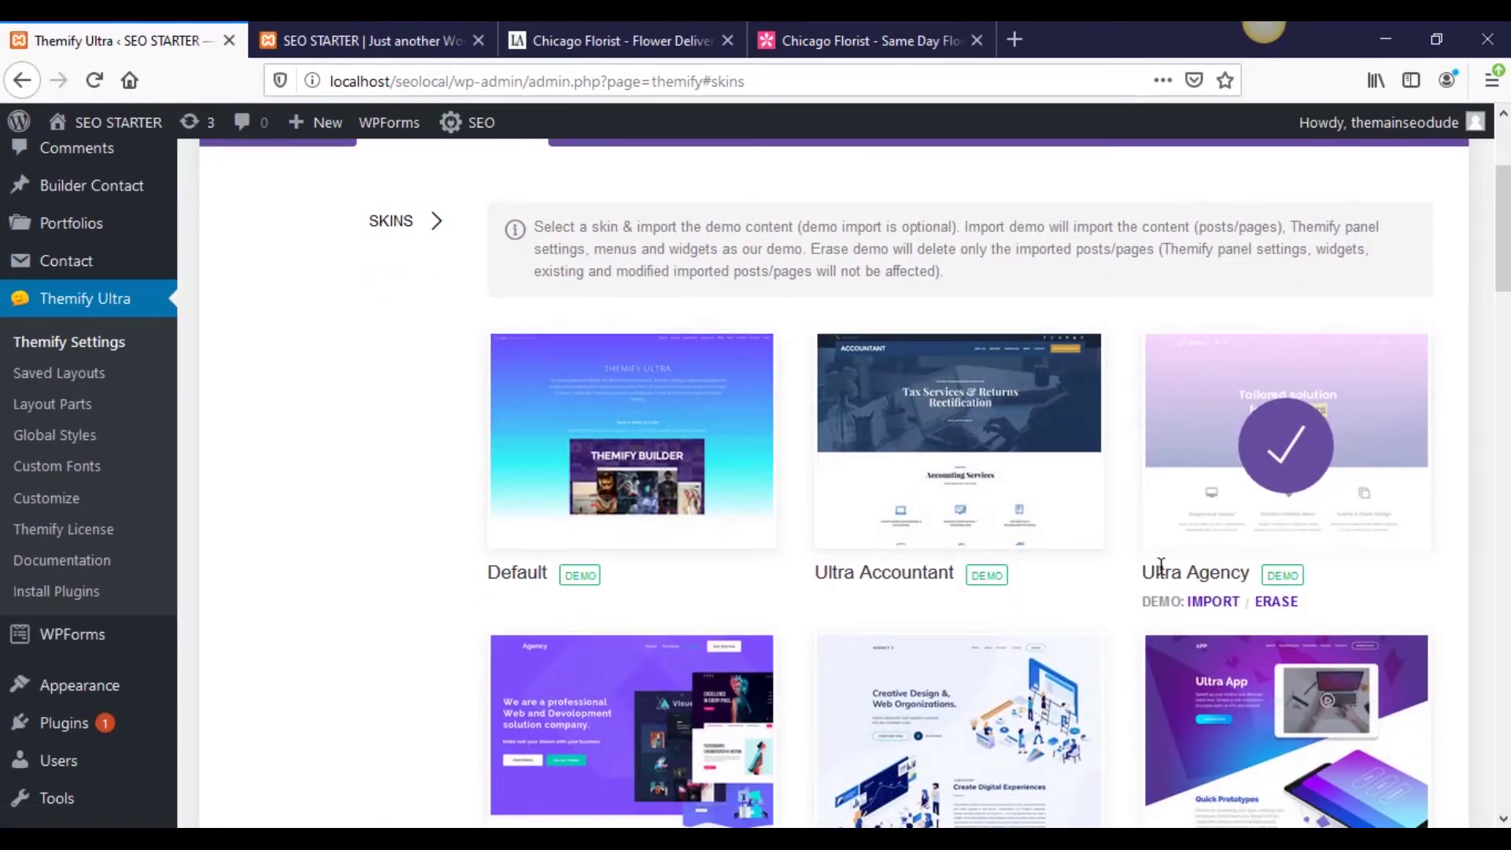
pyautogui.scroll(3, 1157, 567)
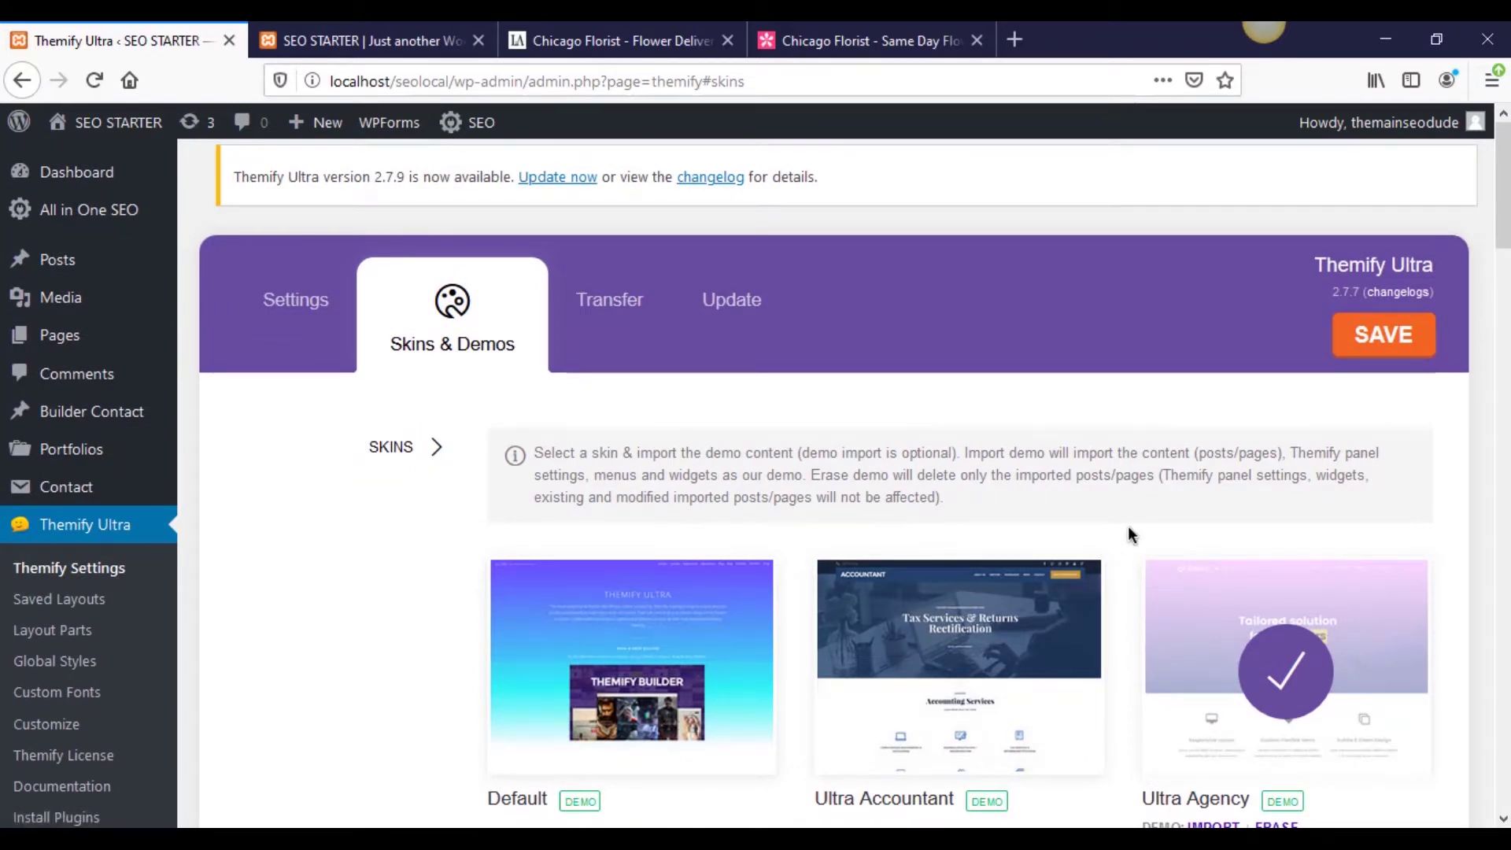
# View the theme settings import and export options, and return to the General theme settings.
pyautogui.click(612, 364)
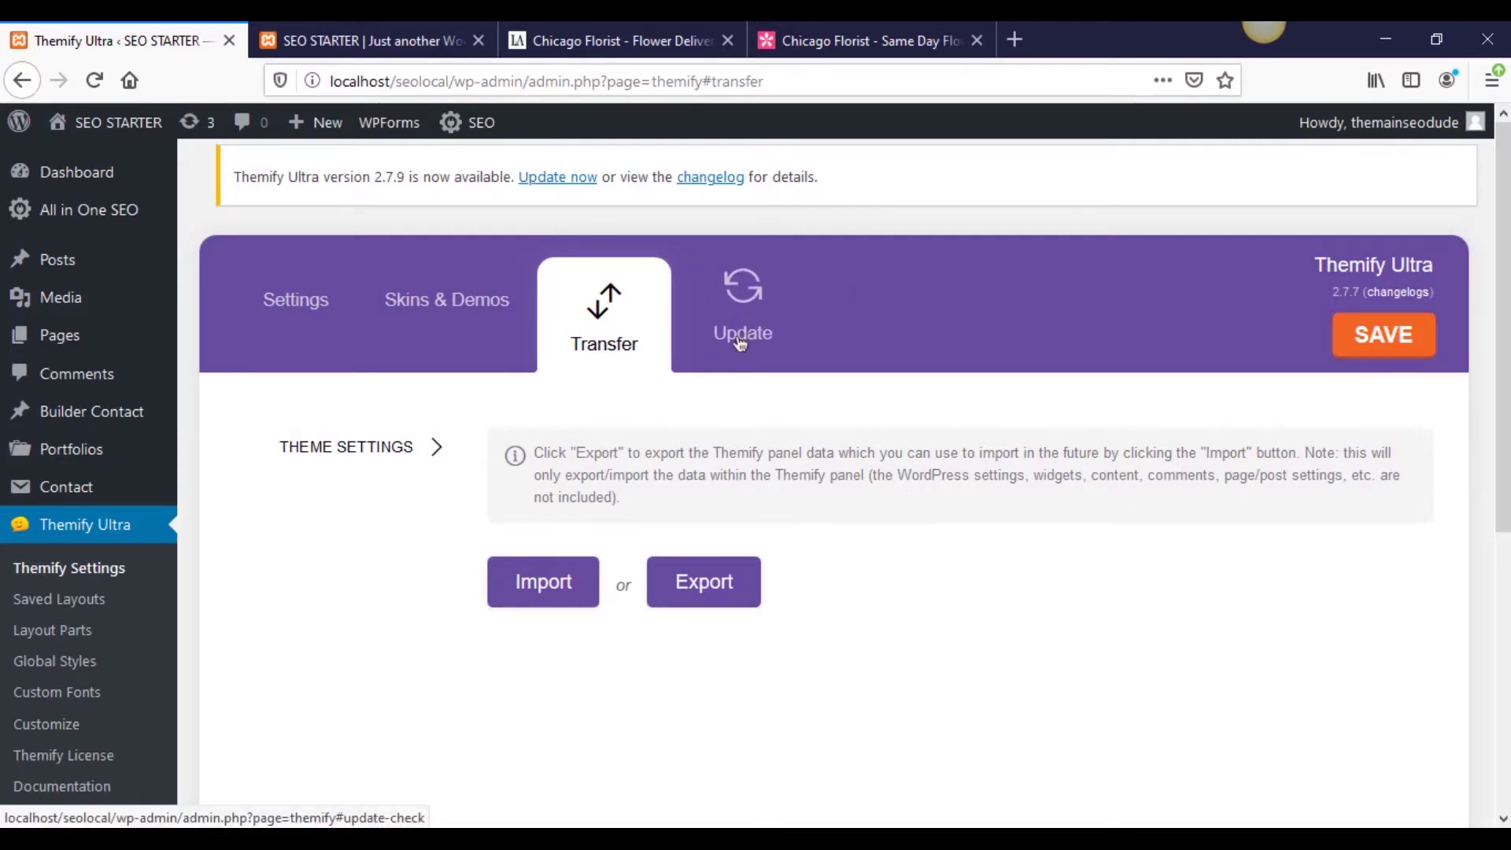
pyautogui.click(464, 319)
pyautogui.click(279, 329)
pyautogui.scroll(-3, 437, 429)
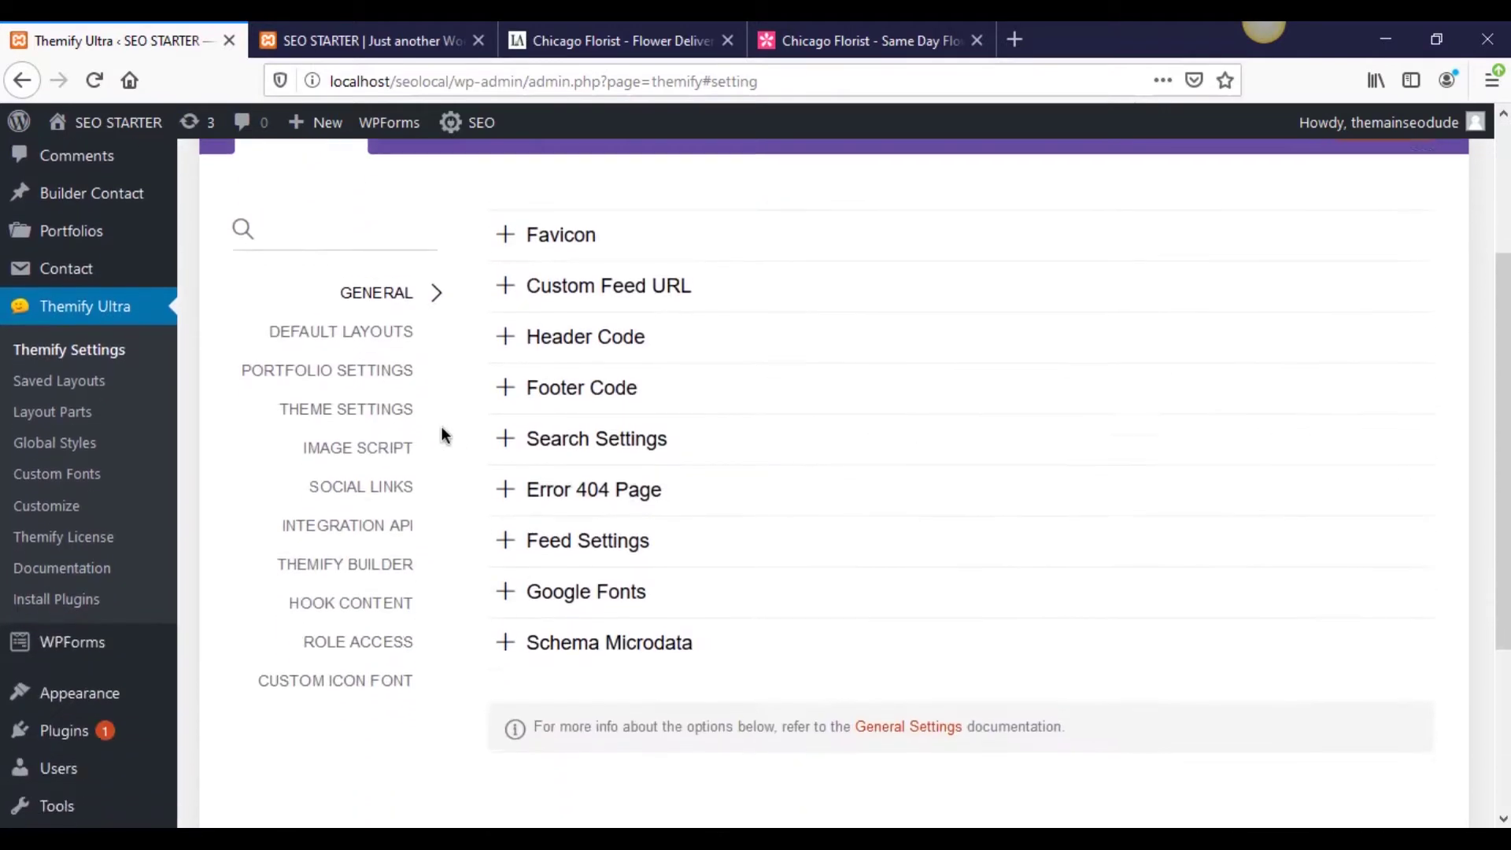
pyautogui.click(313, 229)
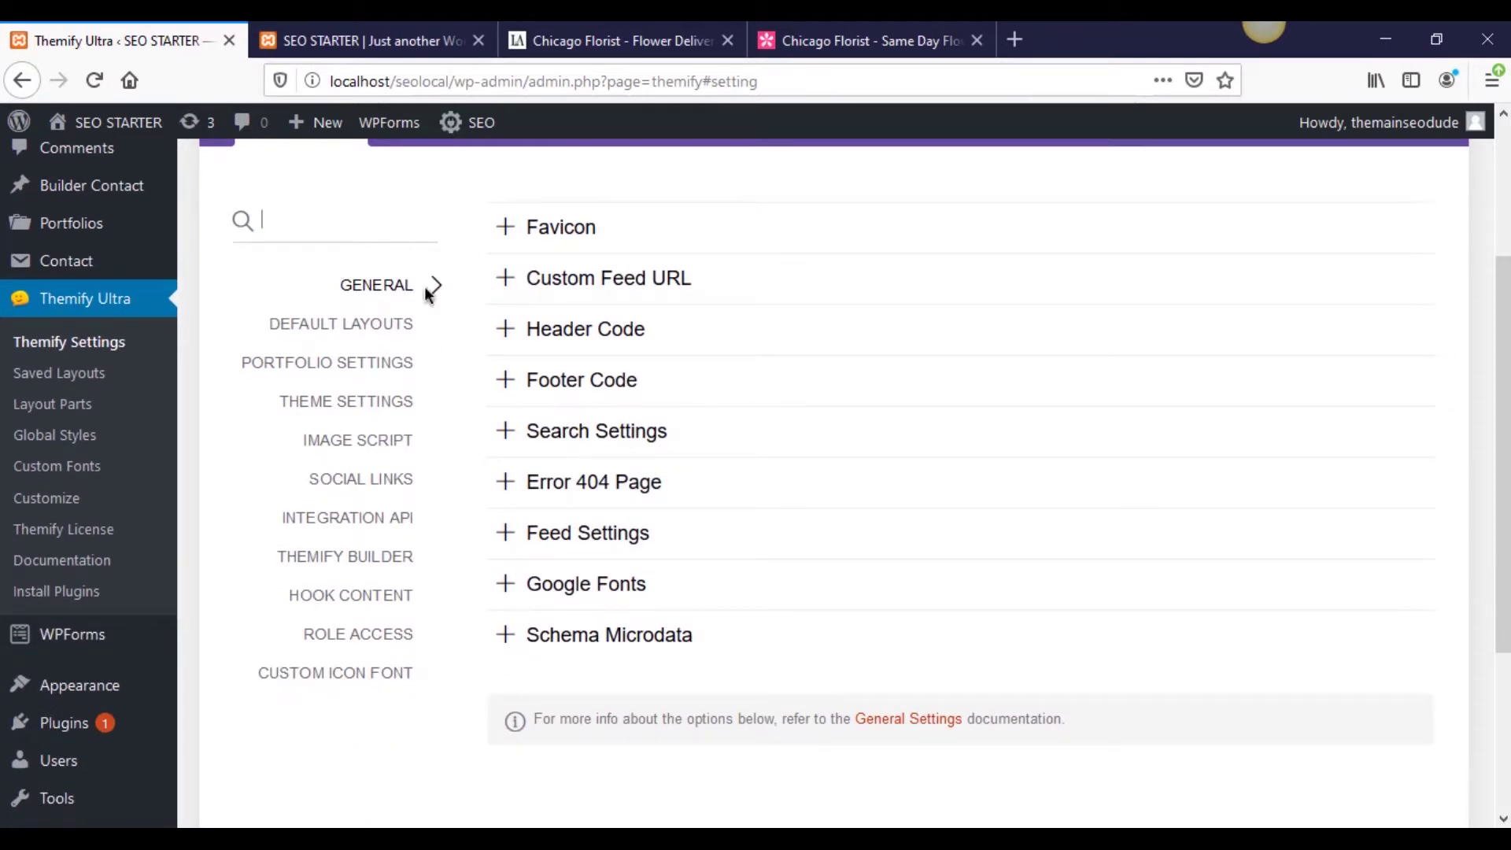
# Review the Favicon and Custom Feed URL options in the General settings, collapsing each section again.
pyautogui.click(501, 231)
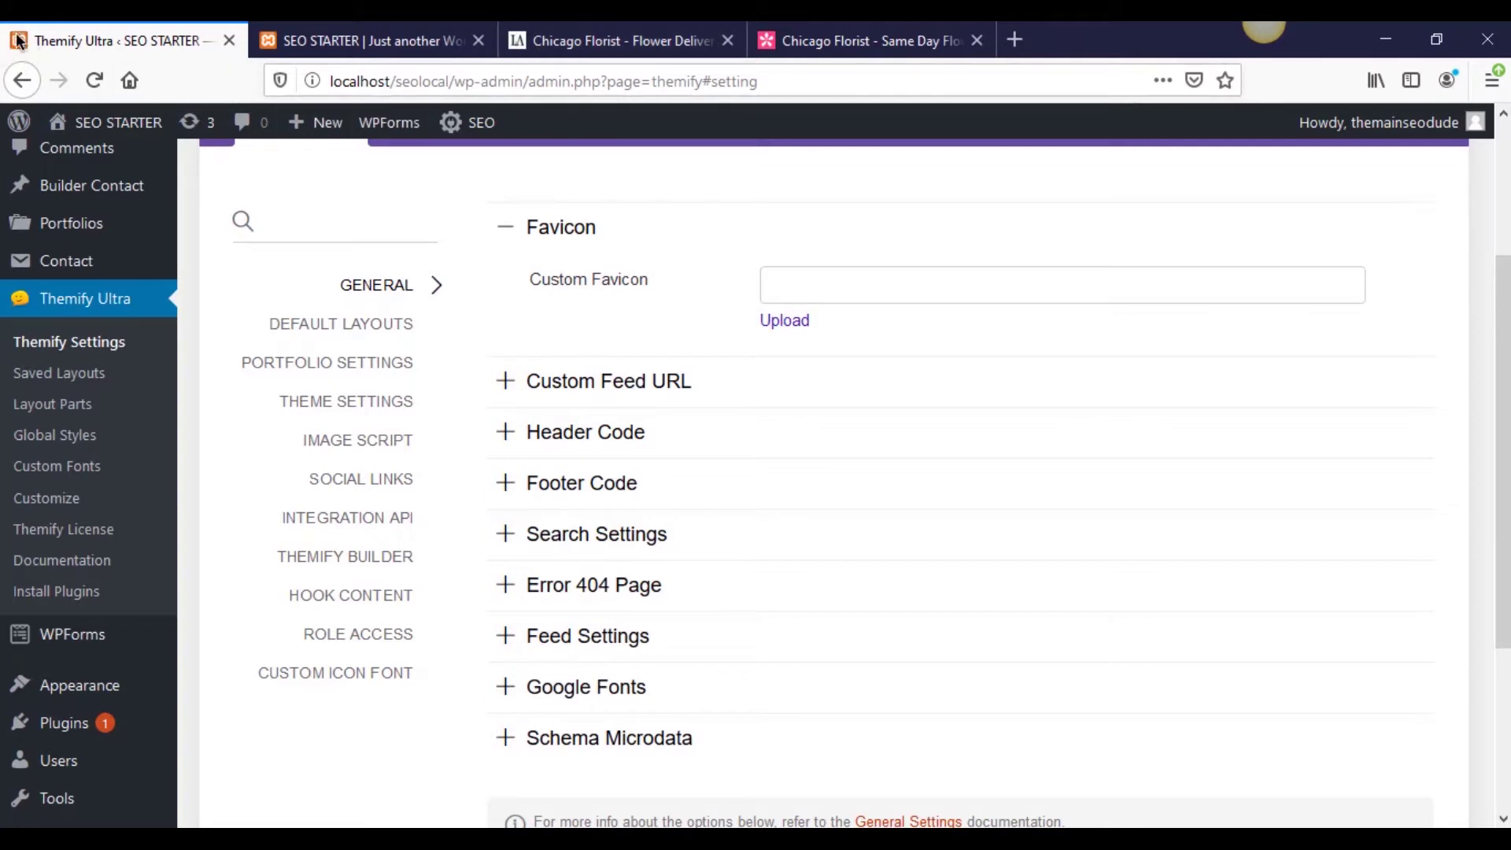
pyautogui.click(513, 229)
pyautogui.click(520, 292)
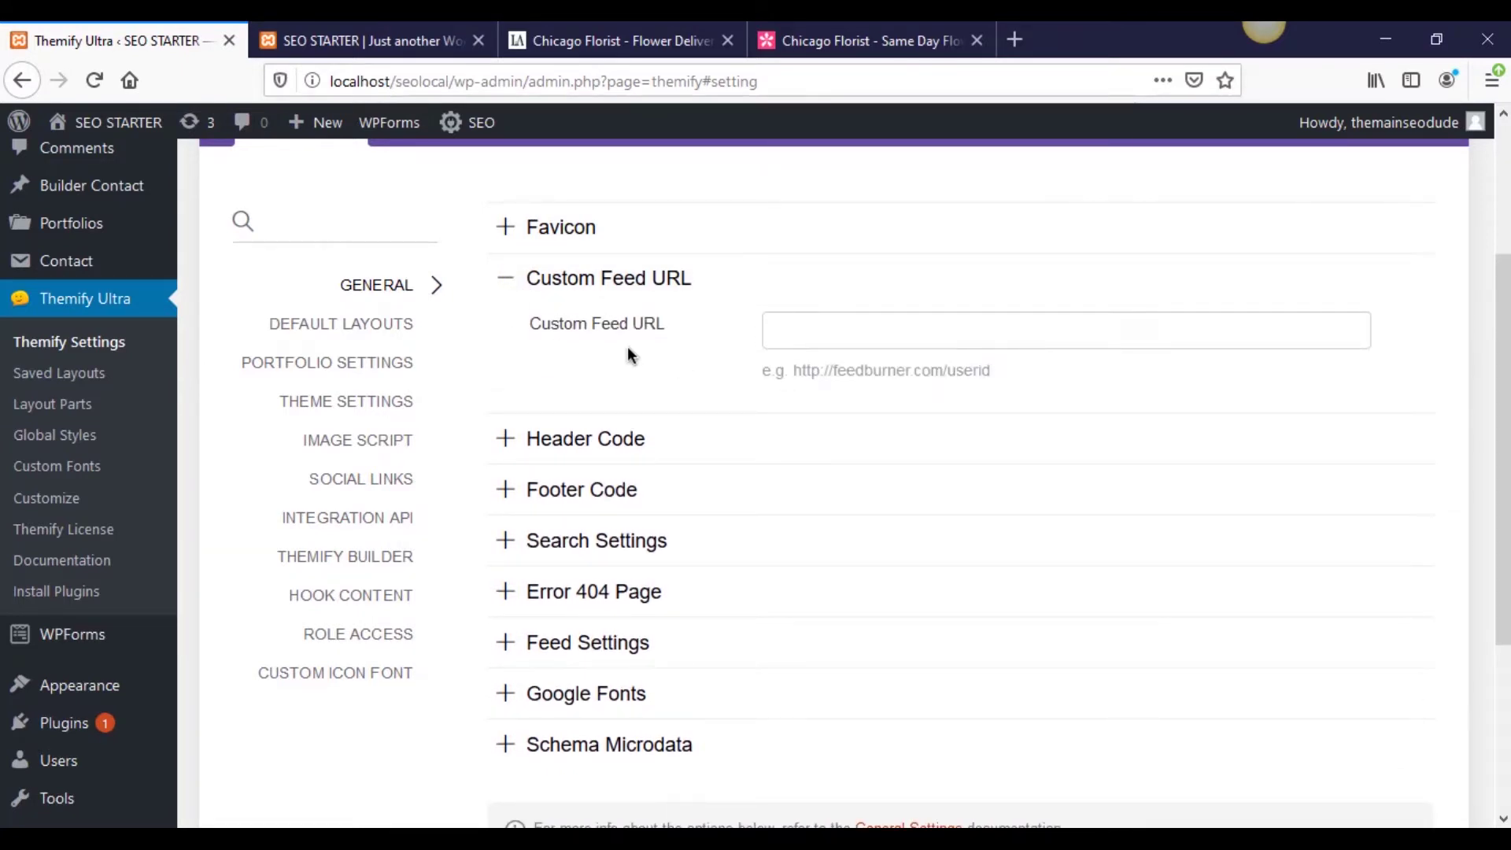
pyautogui.click(498, 271)
# Examine the Header Code and Footer Code sections for adding scripts to the site, collapsing each one again.
pyautogui.click(516, 337)
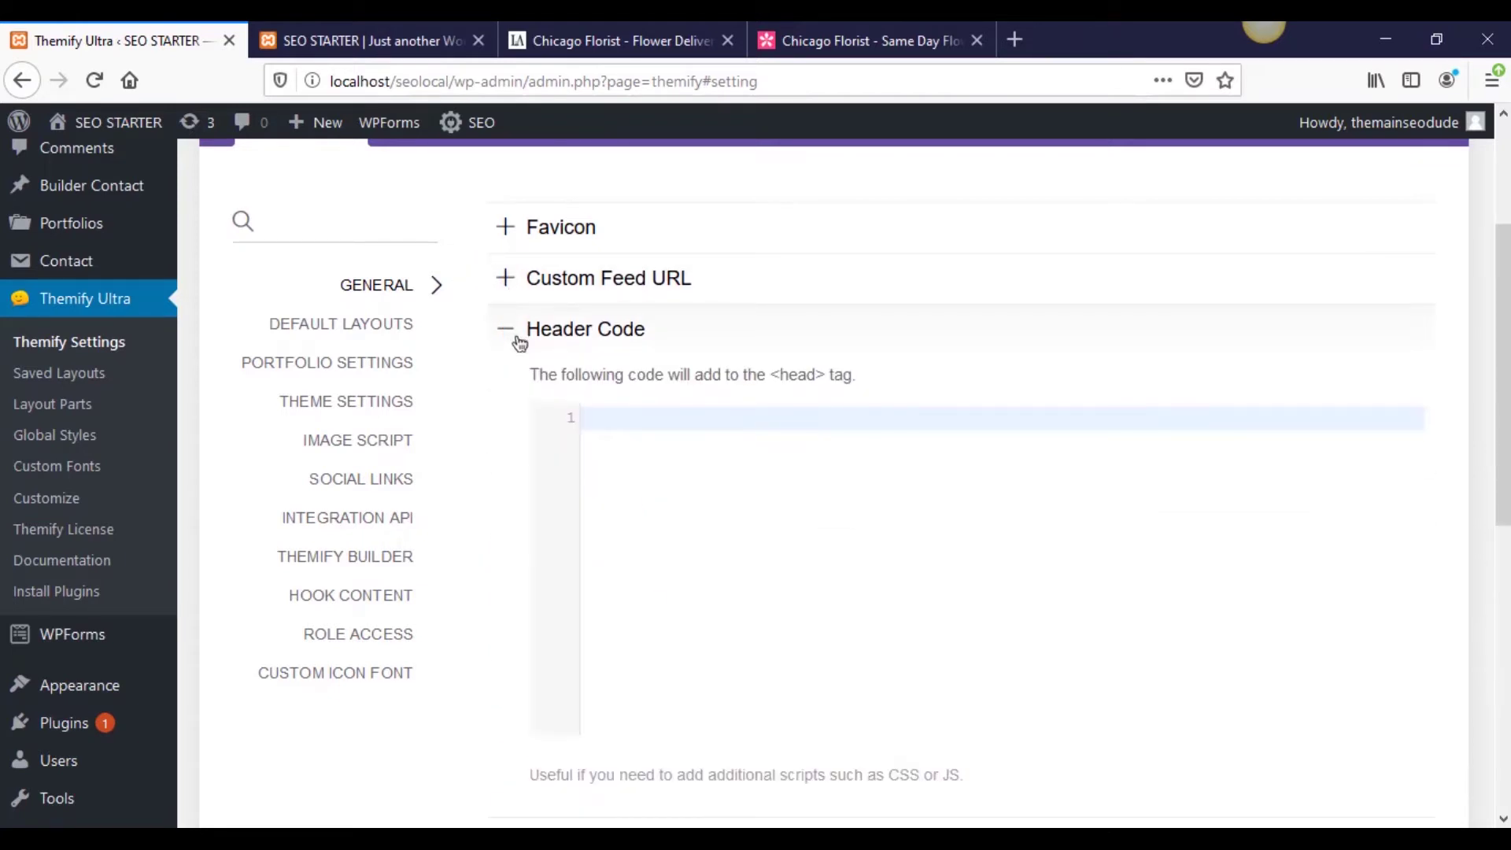
pyautogui.scroll(-3, 551, 406)
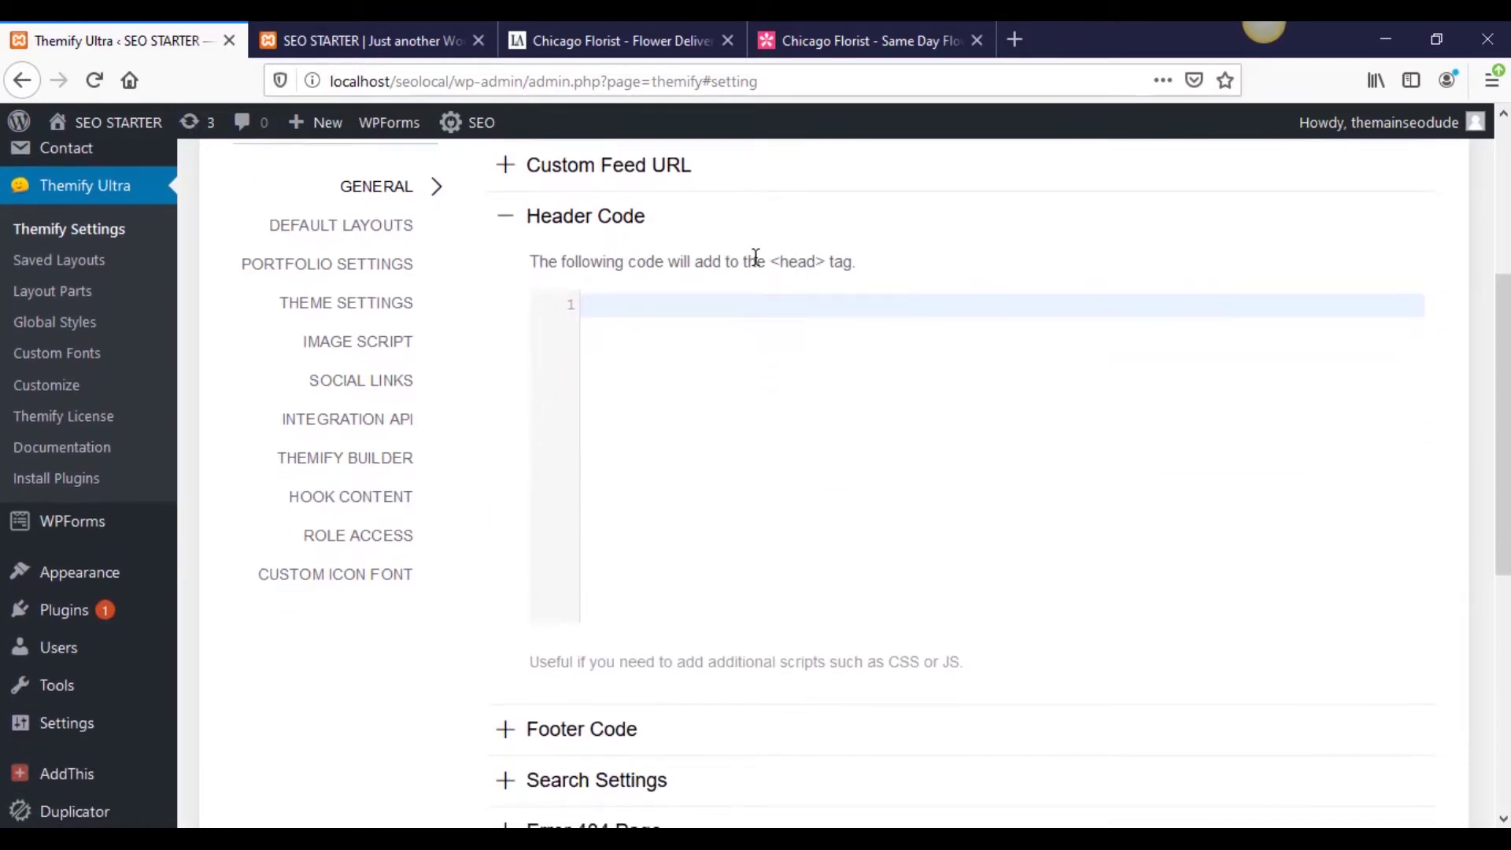
pyautogui.moveTo(770, 262); pyautogui.dragTo(826, 261)
pyautogui.click(835, 370)
pyautogui.click(607, 240)
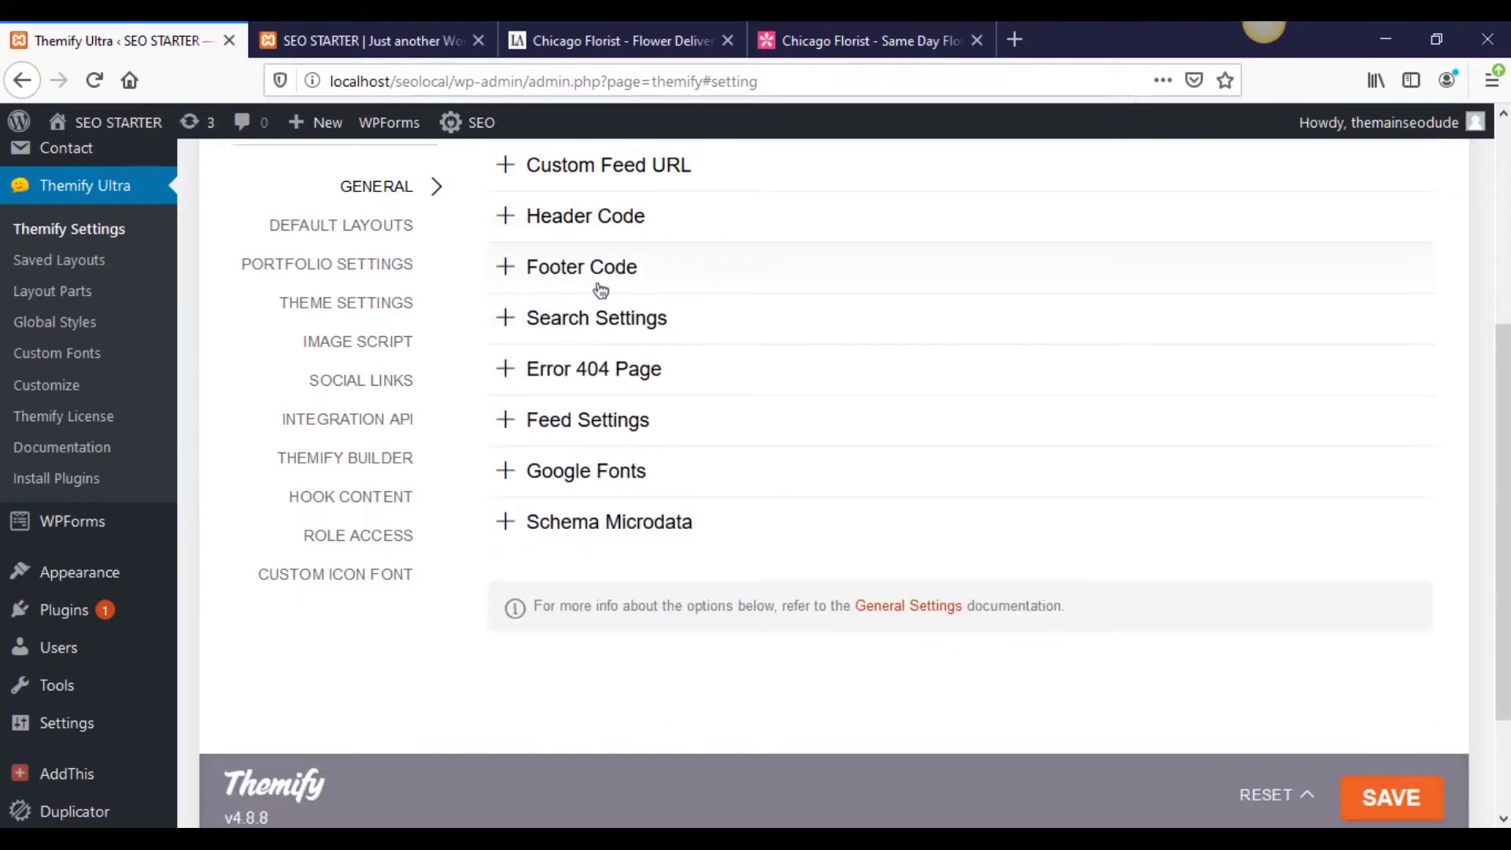
pyautogui.click(598, 285)
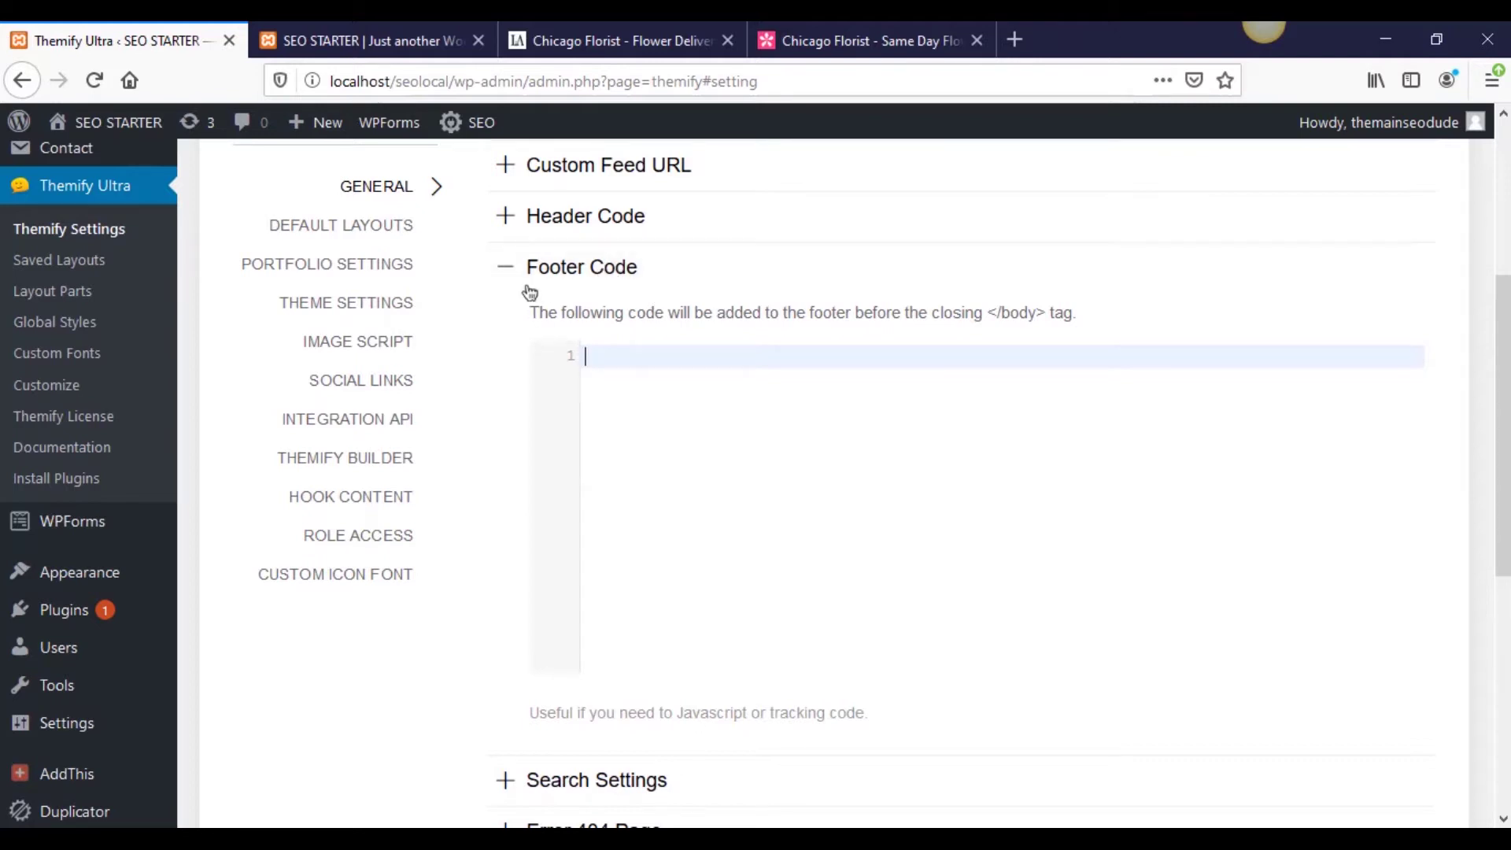
pyautogui.click(505, 268)
# Inspect the Search Settings for category IDs and result exclusions, and collapse the section.
pyautogui.click(516, 324)
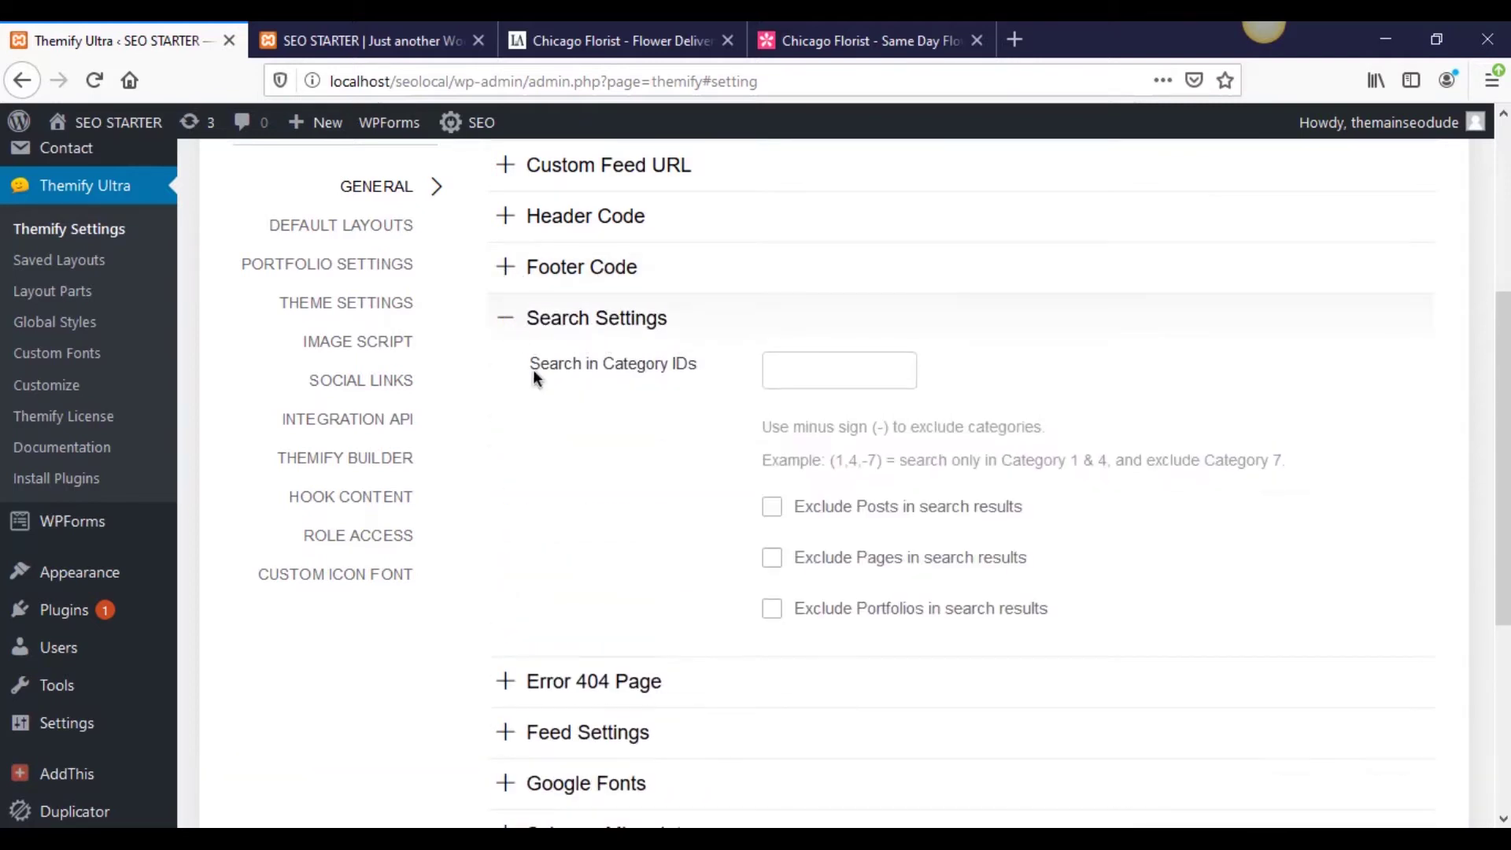
pyautogui.scroll(-2, 538, 358)
pyautogui.click(841, 252)
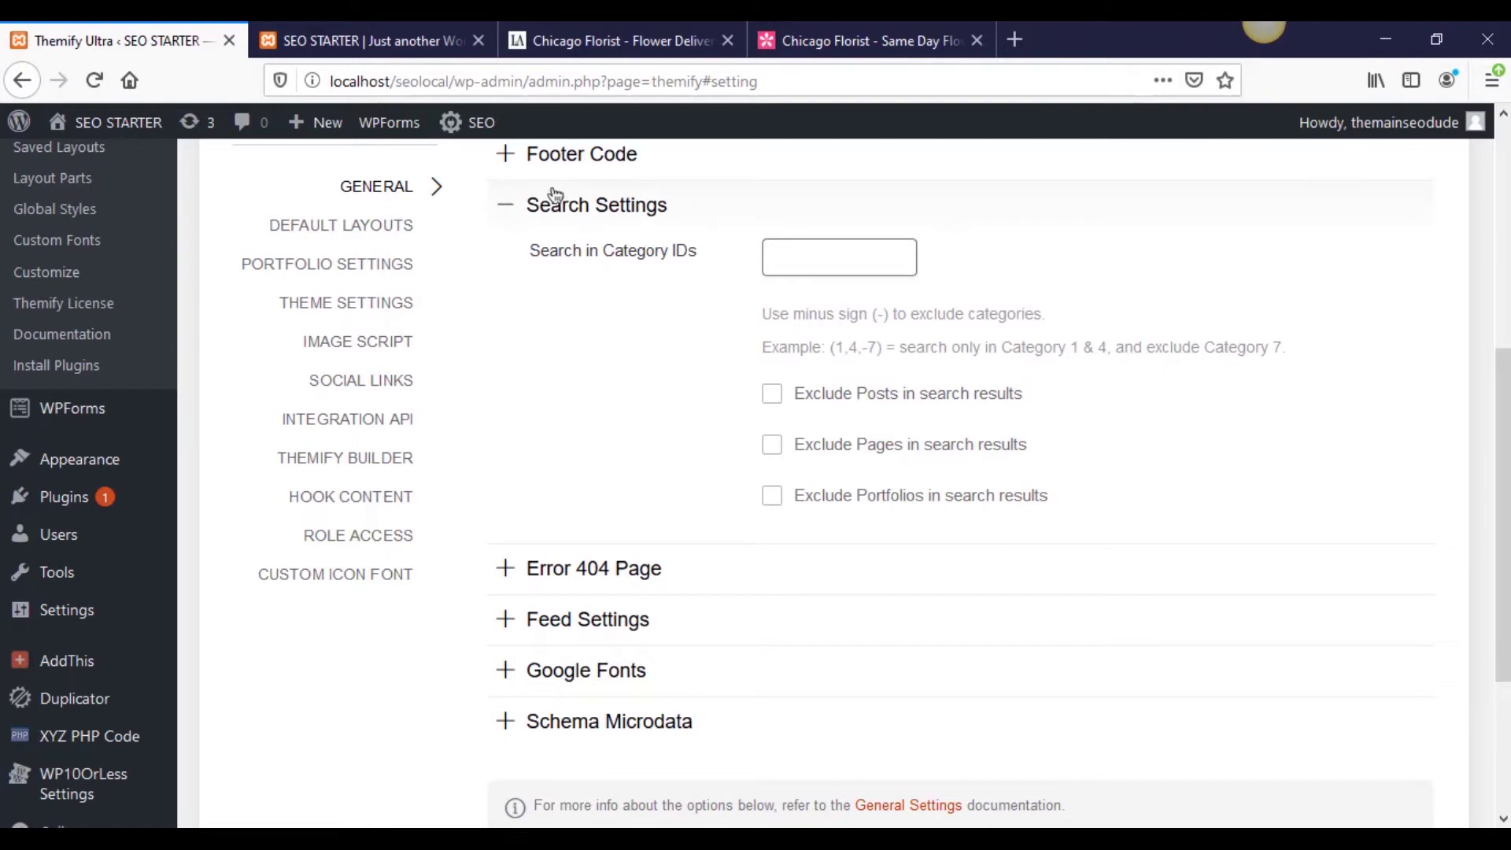
pyautogui.click(510, 204)
# Check which pages can be chosen as the Custom 404 Page without selecting one, and collapse Error 404 Page.
pyautogui.click(506, 266)
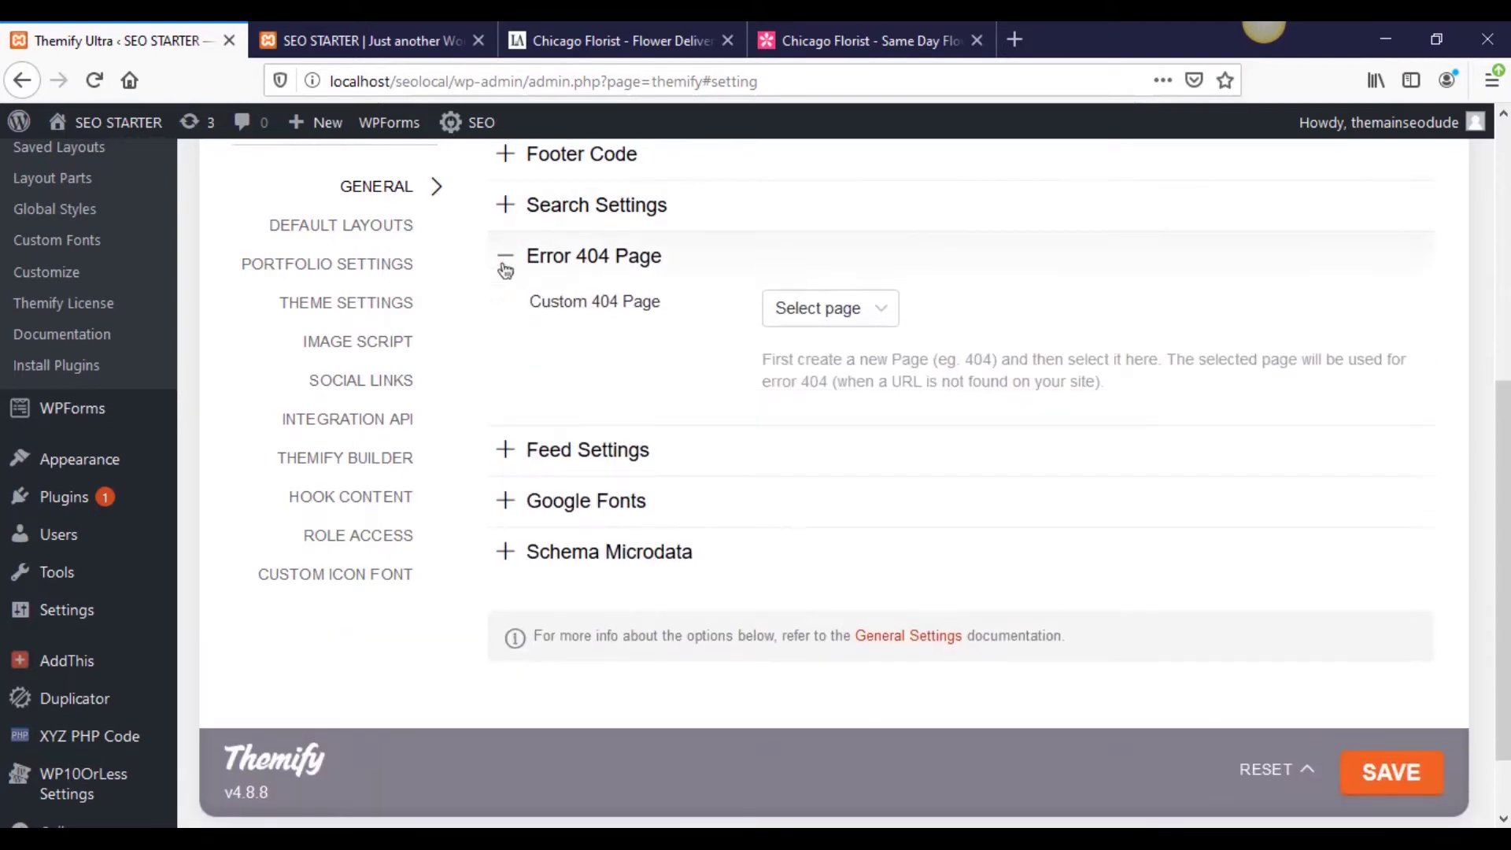
pyautogui.click(883, 310)
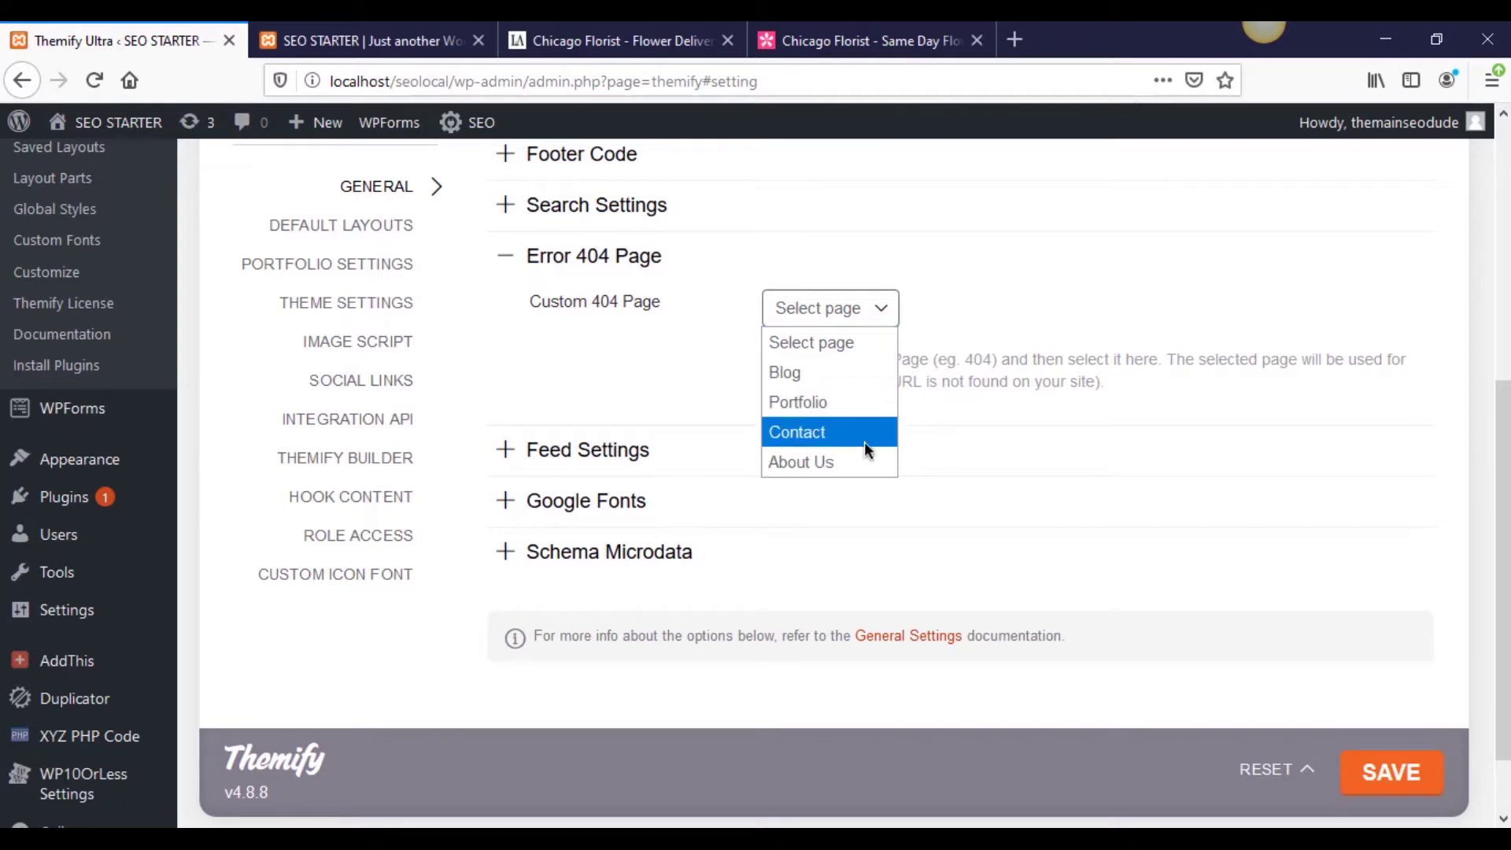
pyautogui.click(914, 291)
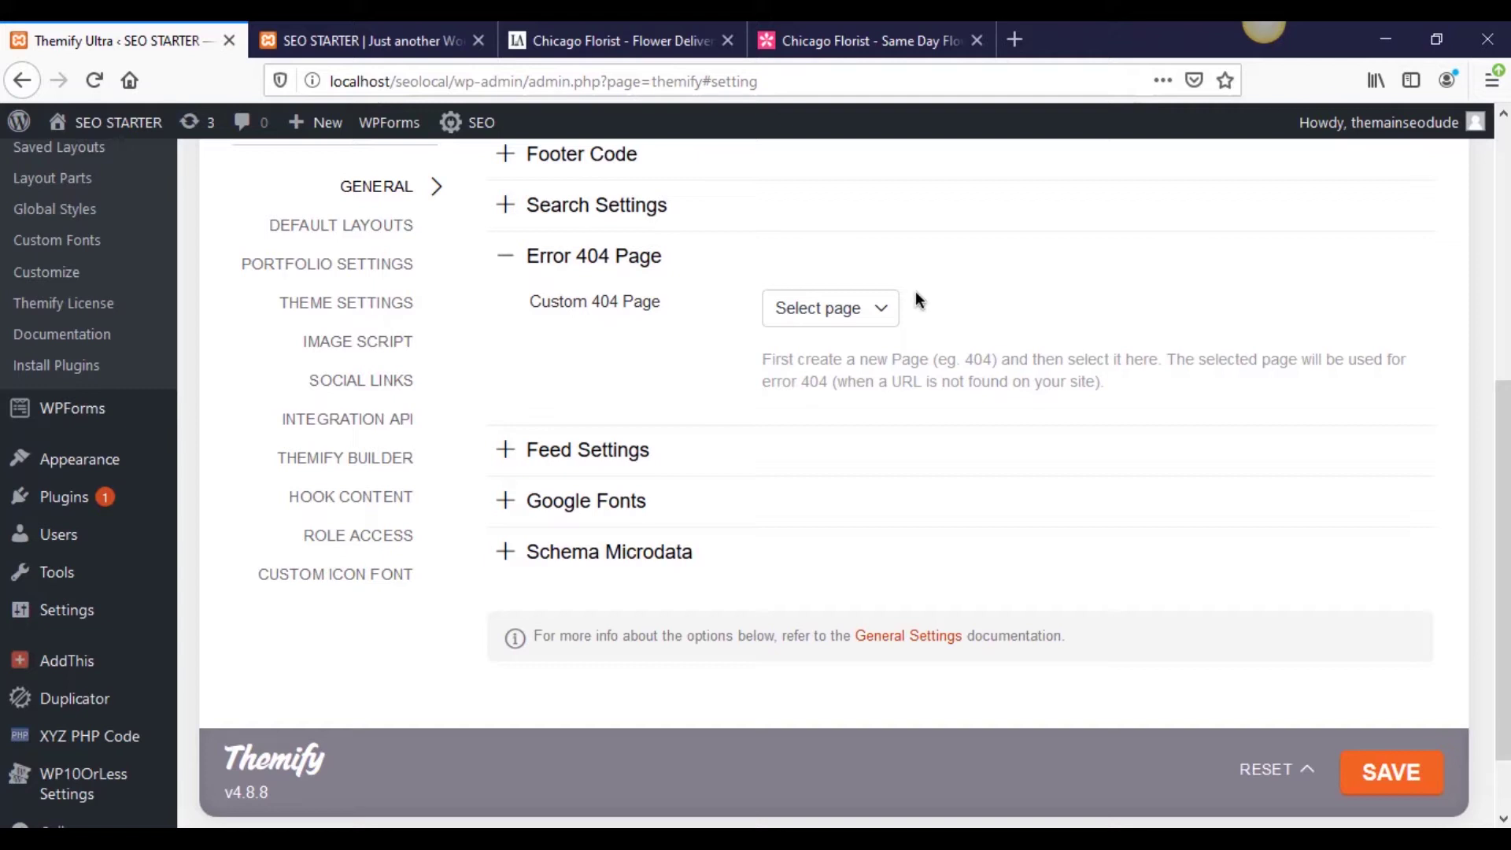
pyautogui.click(846, 311)
pyautogui.click(711, 342)
pyautogui.click(839, 310)
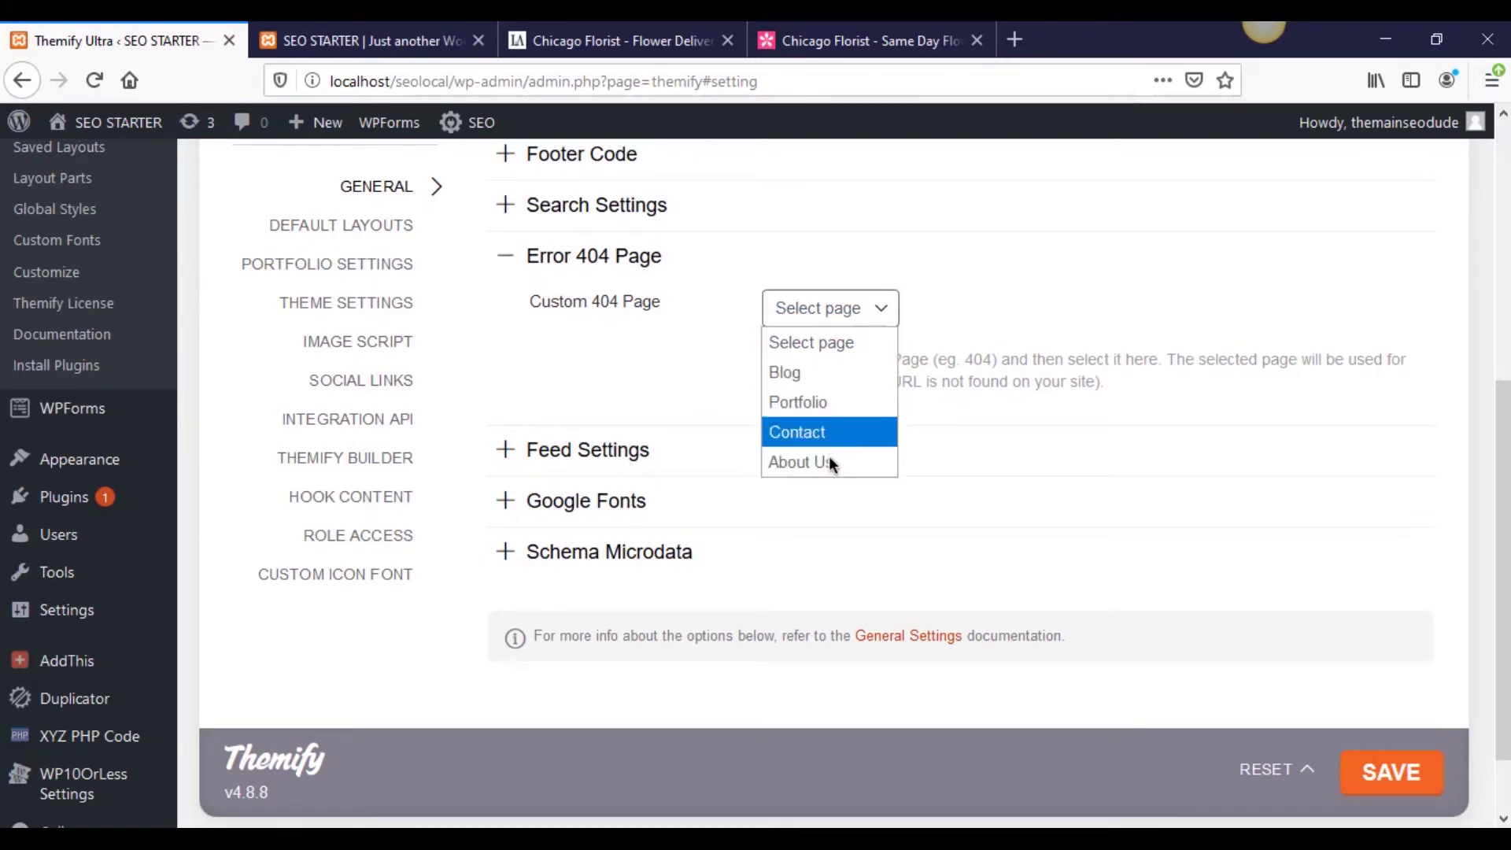
pyautogui.click(741, 309)
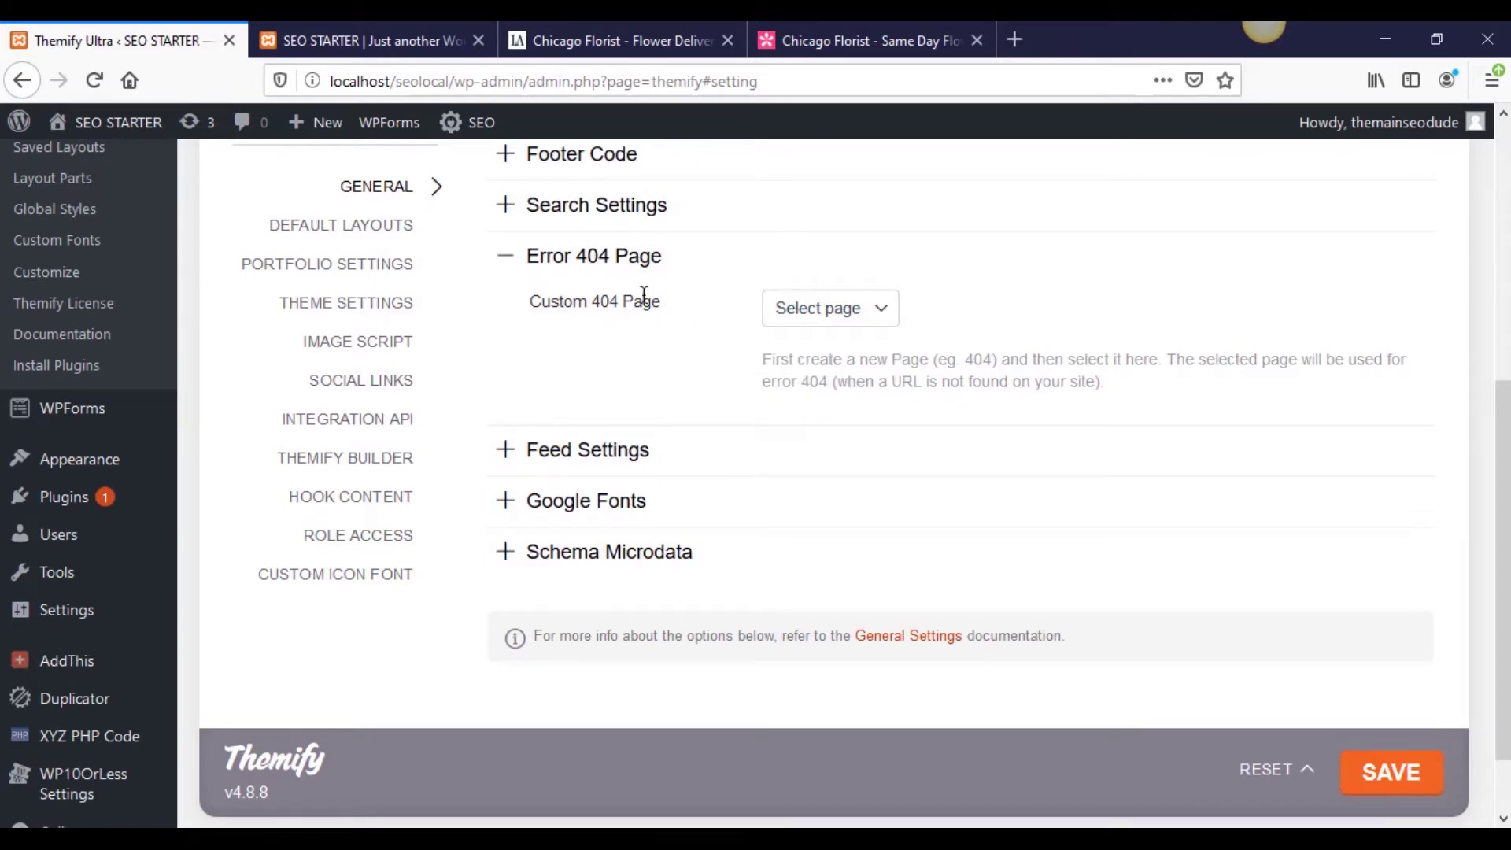
pyautogui.click(538, 258)
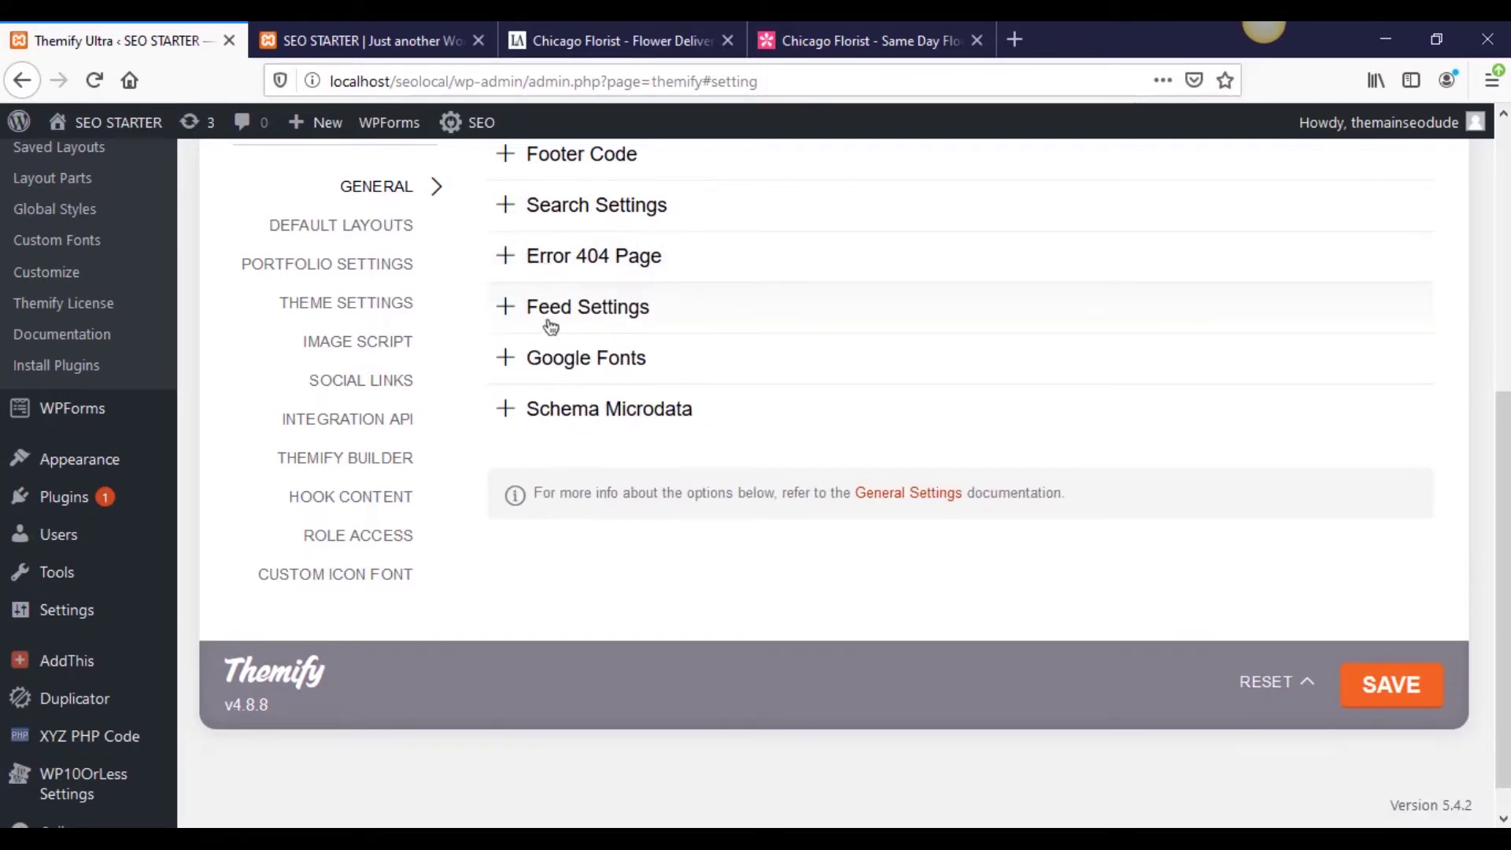
# Review the Feed Settings for feed category, post image and custom posts in RSS, and collapse the section.
pyautogui.click(517, 315)
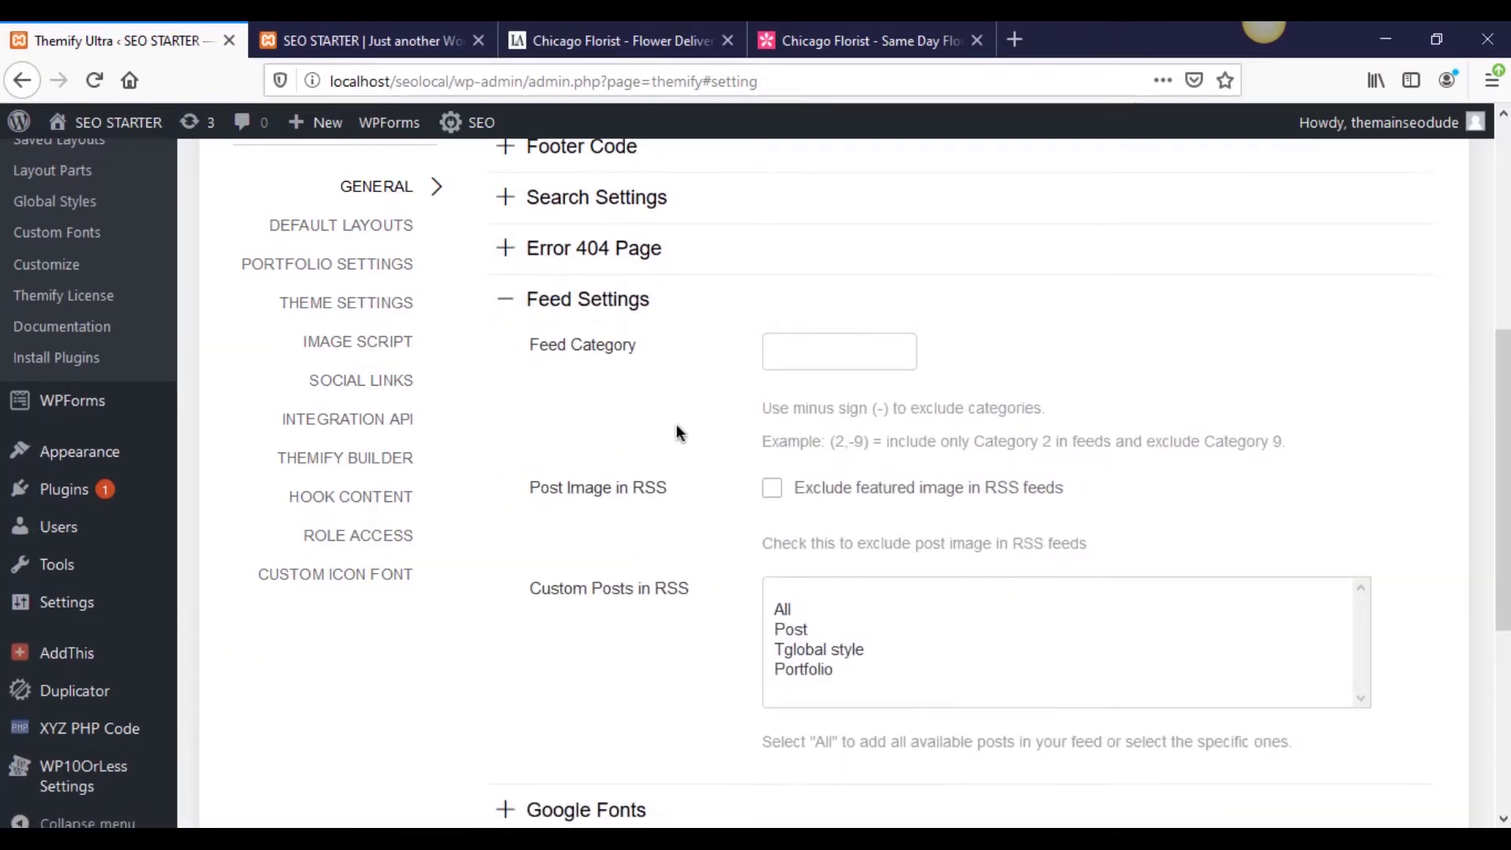
pyautogui.scroll(-3, 677, 426)
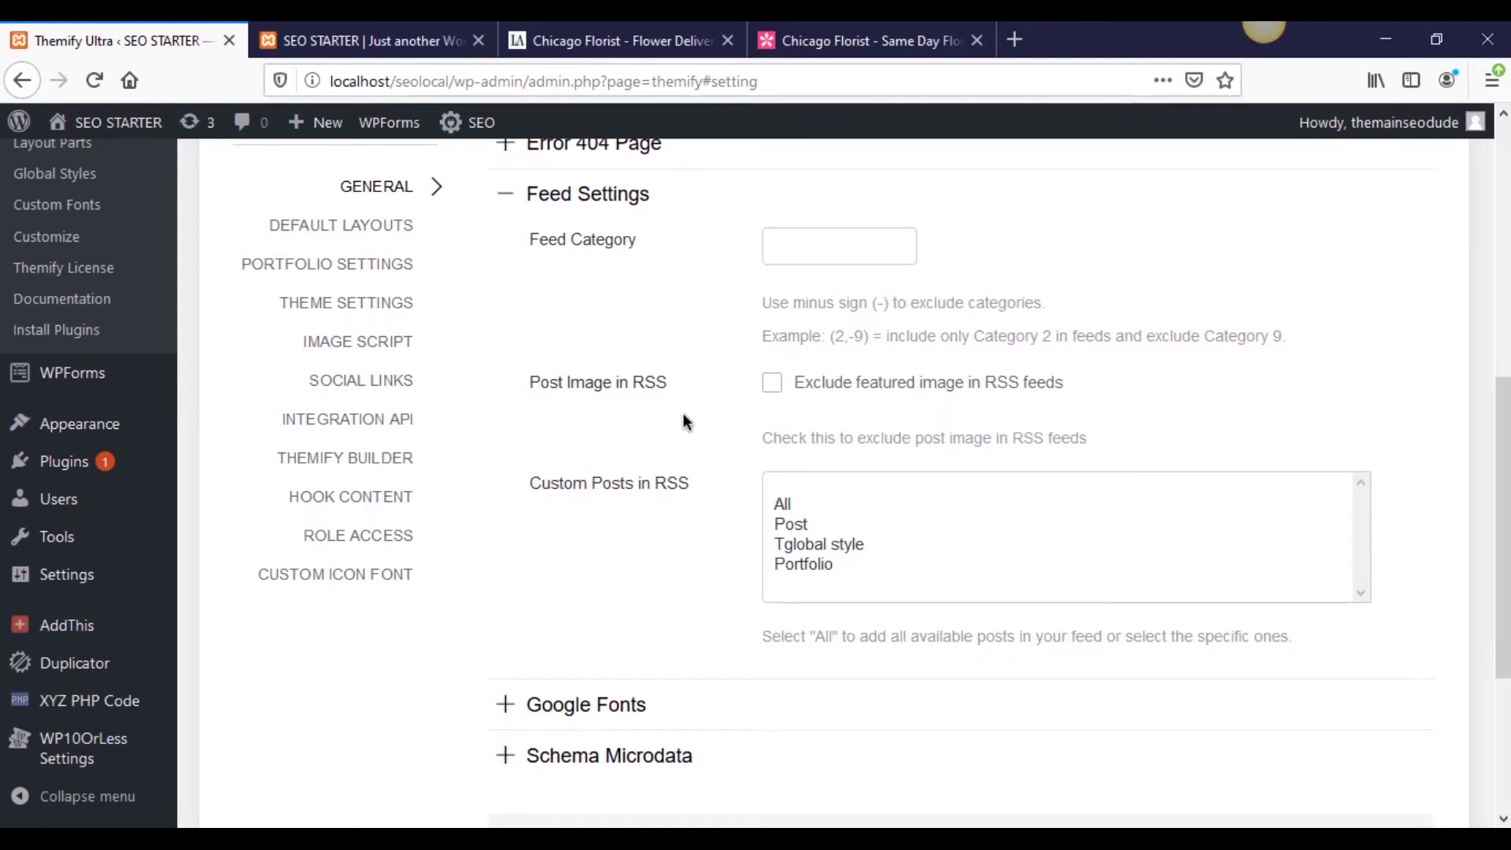
pyautogui.click(556, 194)
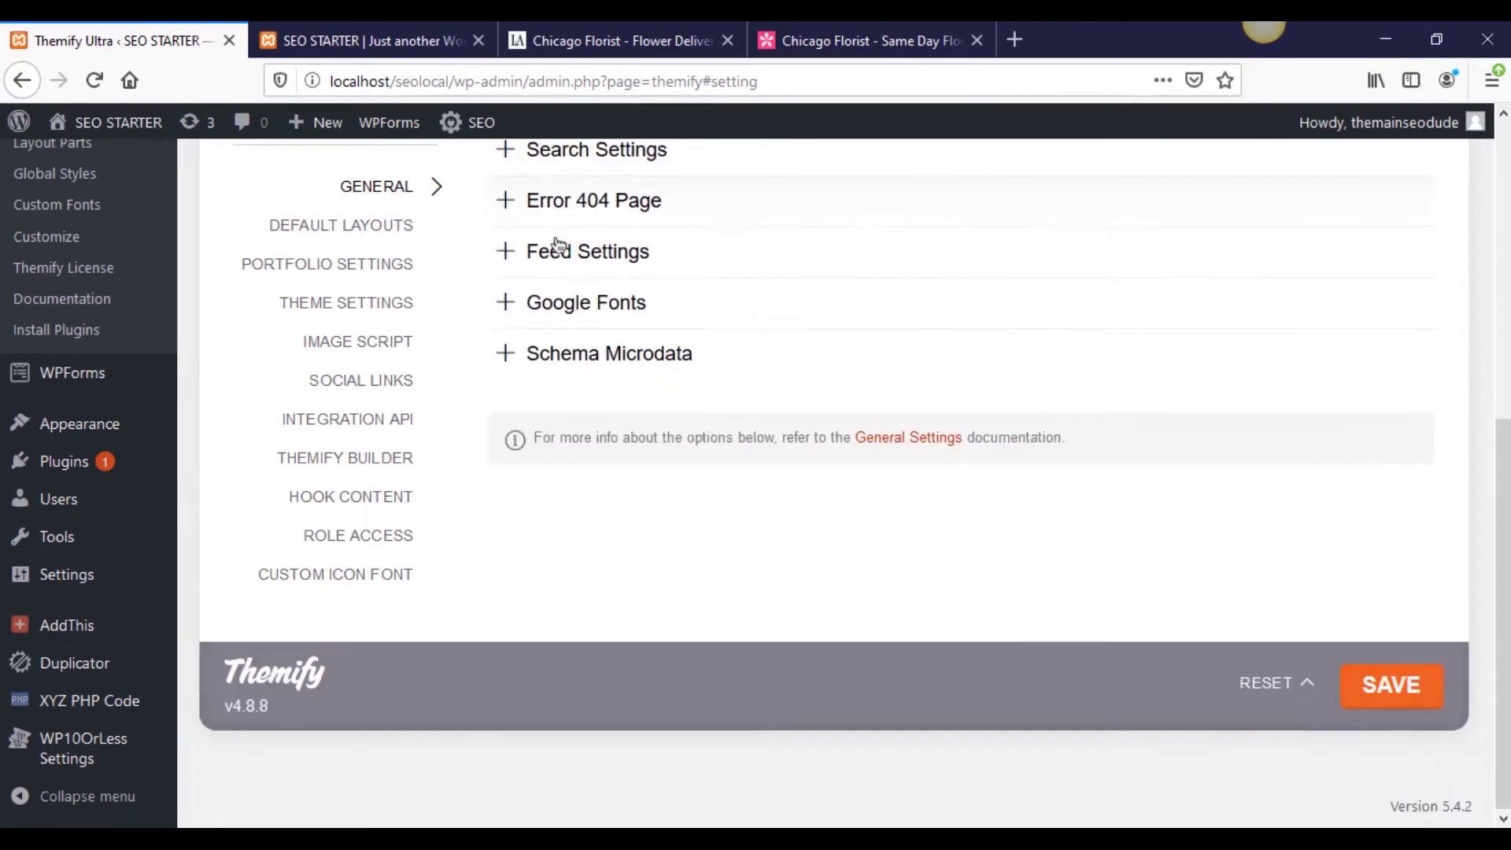
# Look over the Google Fonts list options and character subsets, and collapse the section.
pyautogui.click(571, 308)
pyautogui.scroll(-3, 638, 469)
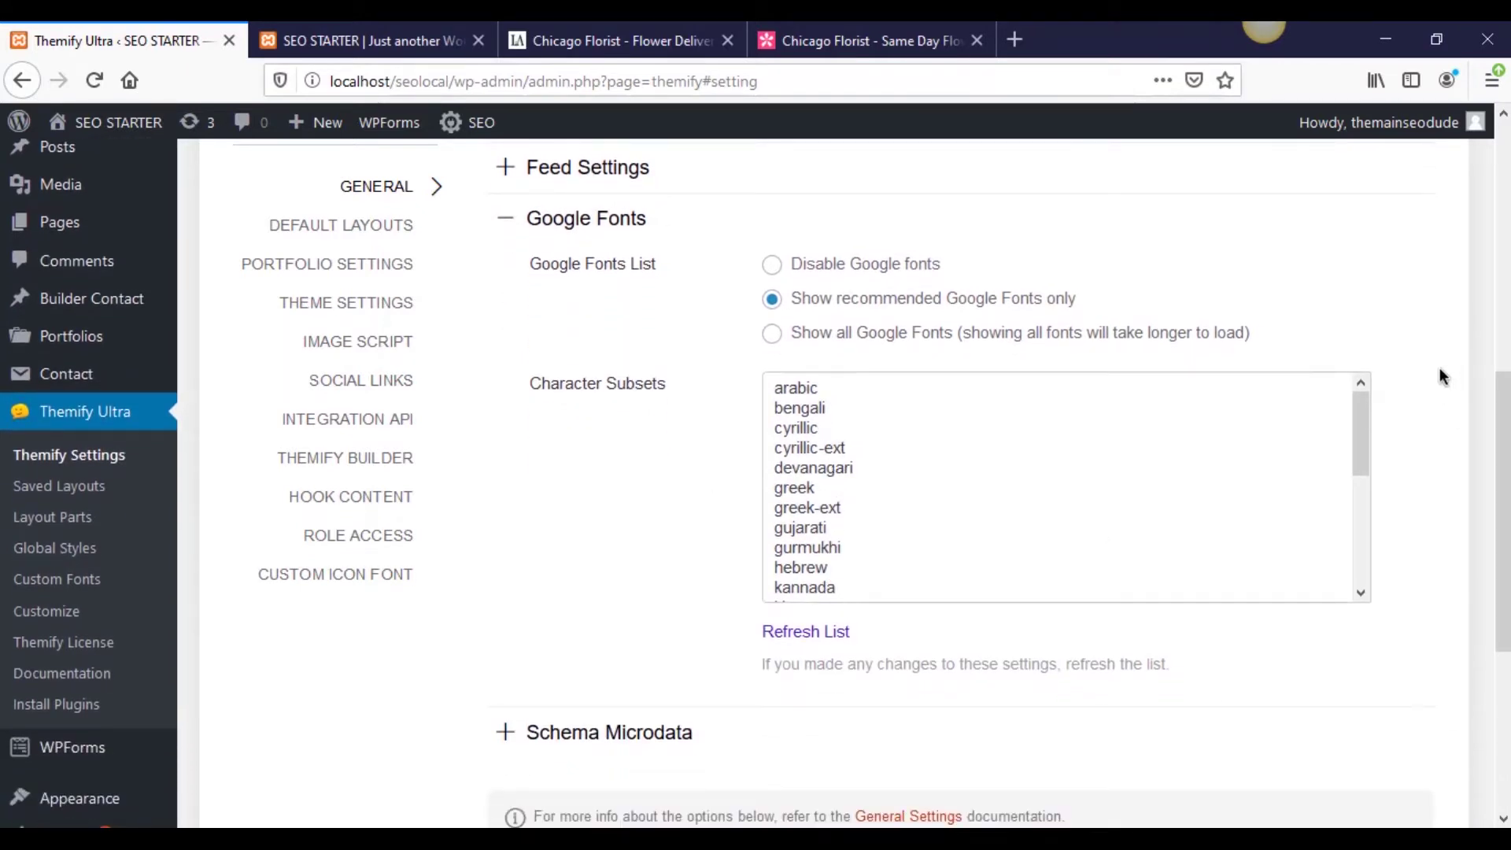
pyautogui.moveTo(1368, 410); pyautogui.dragTo(1349, 368)
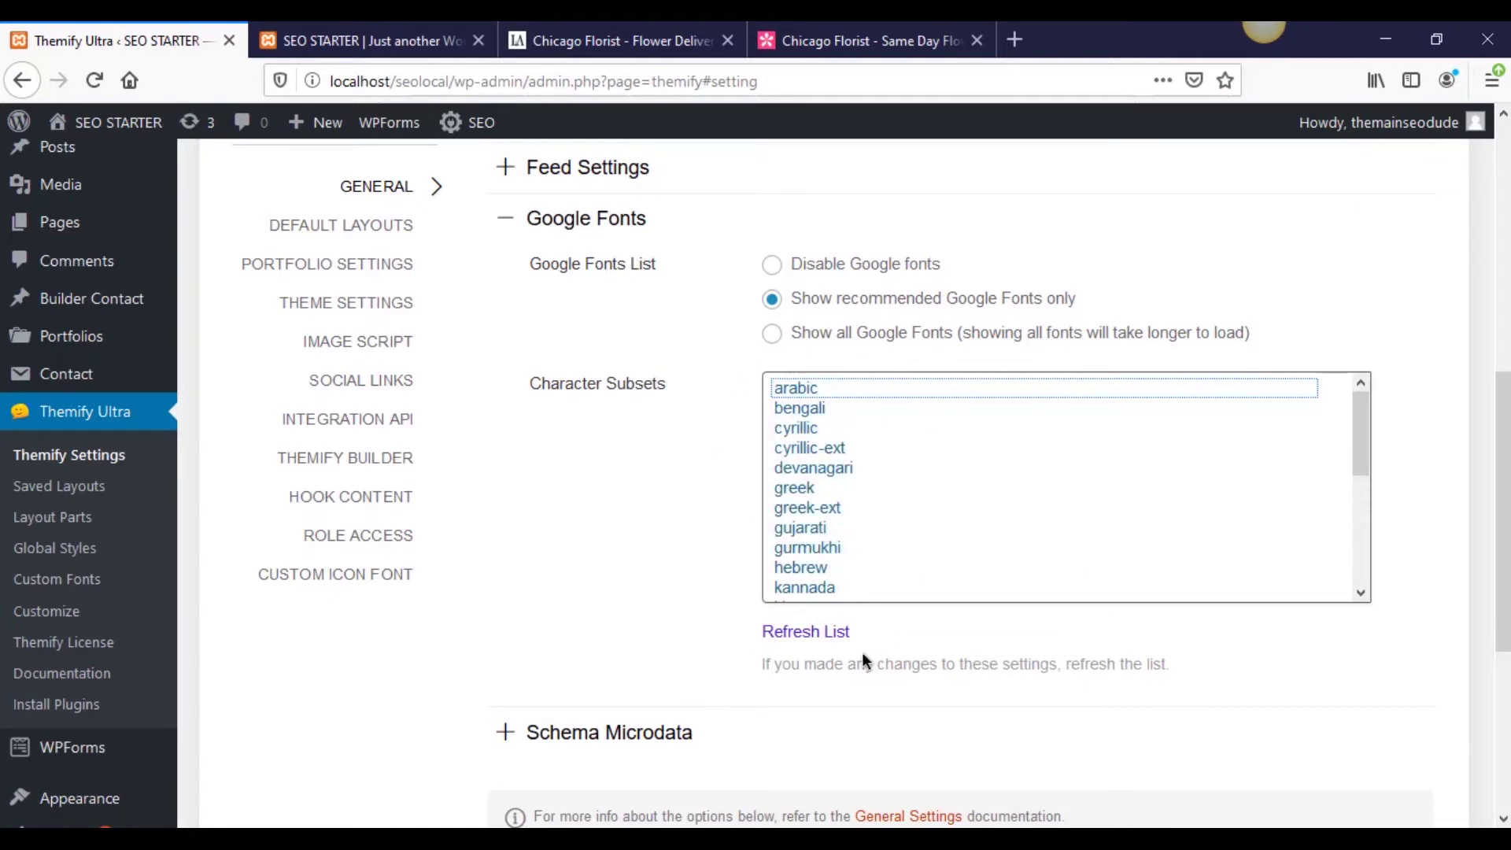
pyautogui.click(551, 219)
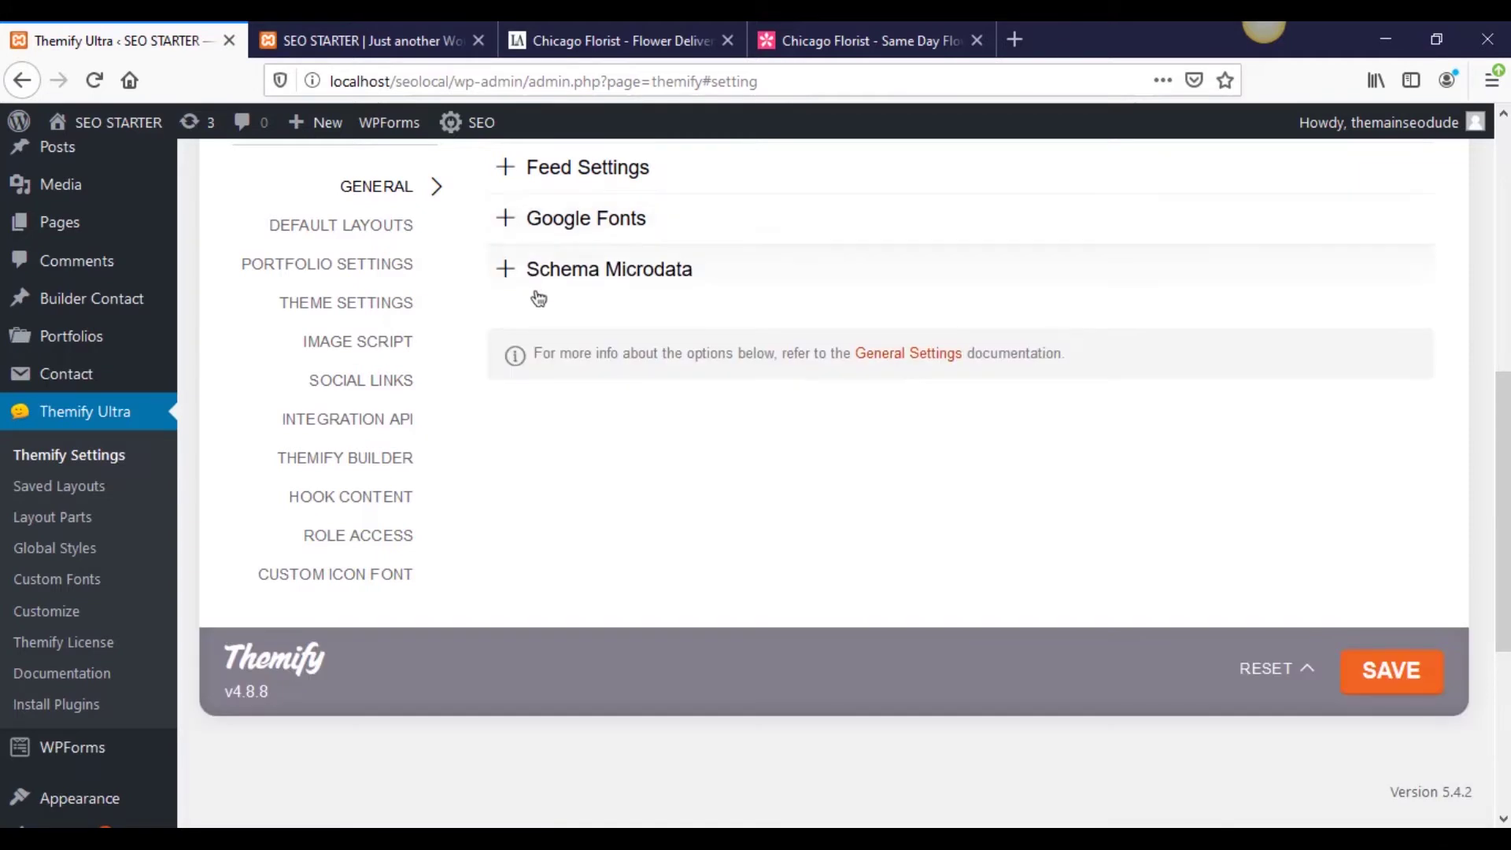
# Inspect the Schema Microdata option in the General settings and collapse the section.
pyautogui.click(519, 277)
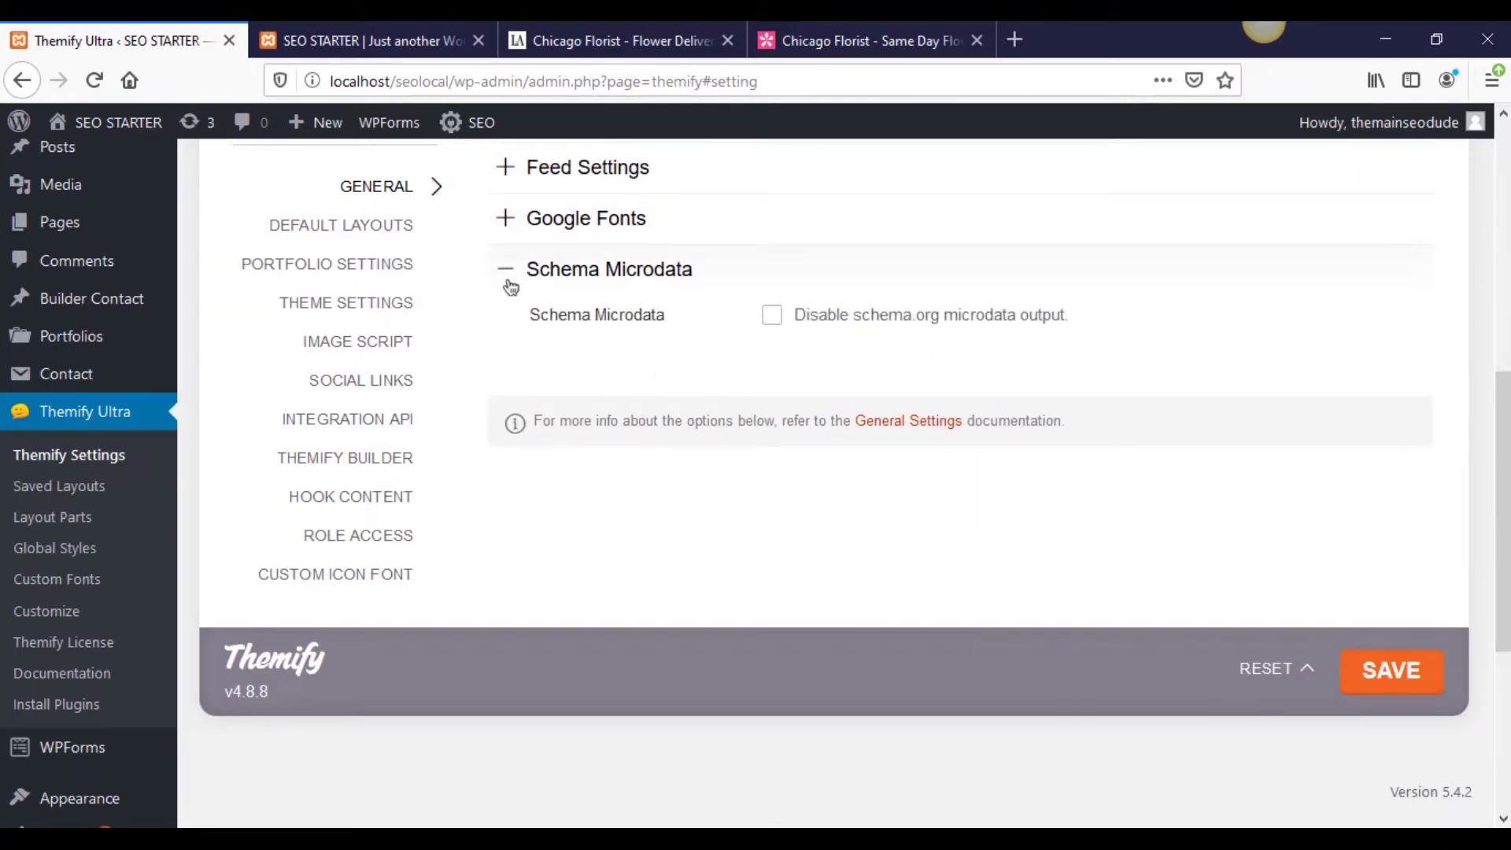
pyautogui.click(509, 282)
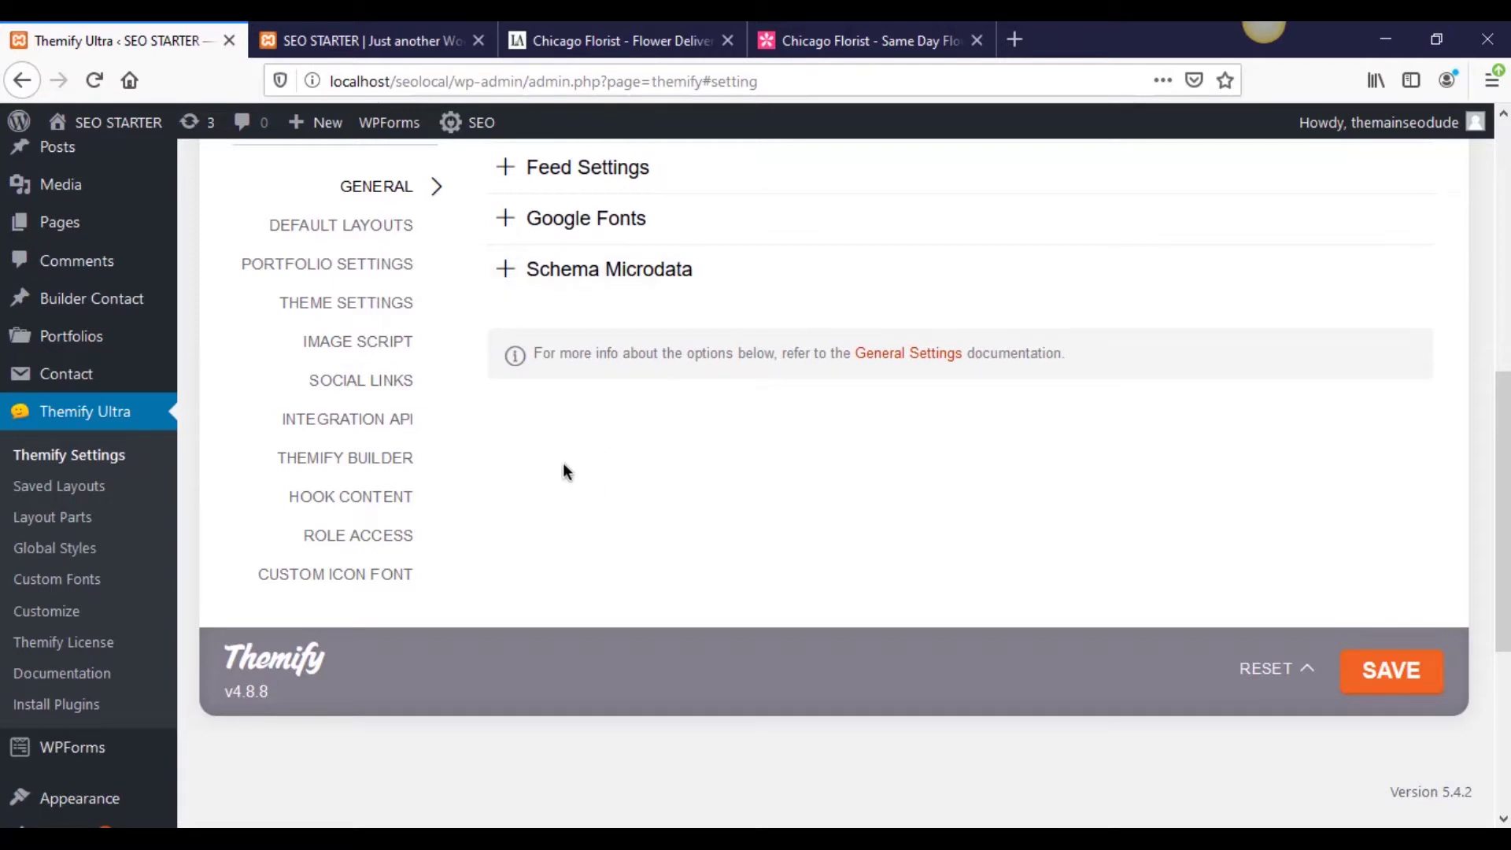
# Open the Default Layouts settings and expand Default Page Layout to review its sidebar, title, image and comment options.
pyautogui.scroll(3, 535, 417)
pyautogui.click(406, 229)
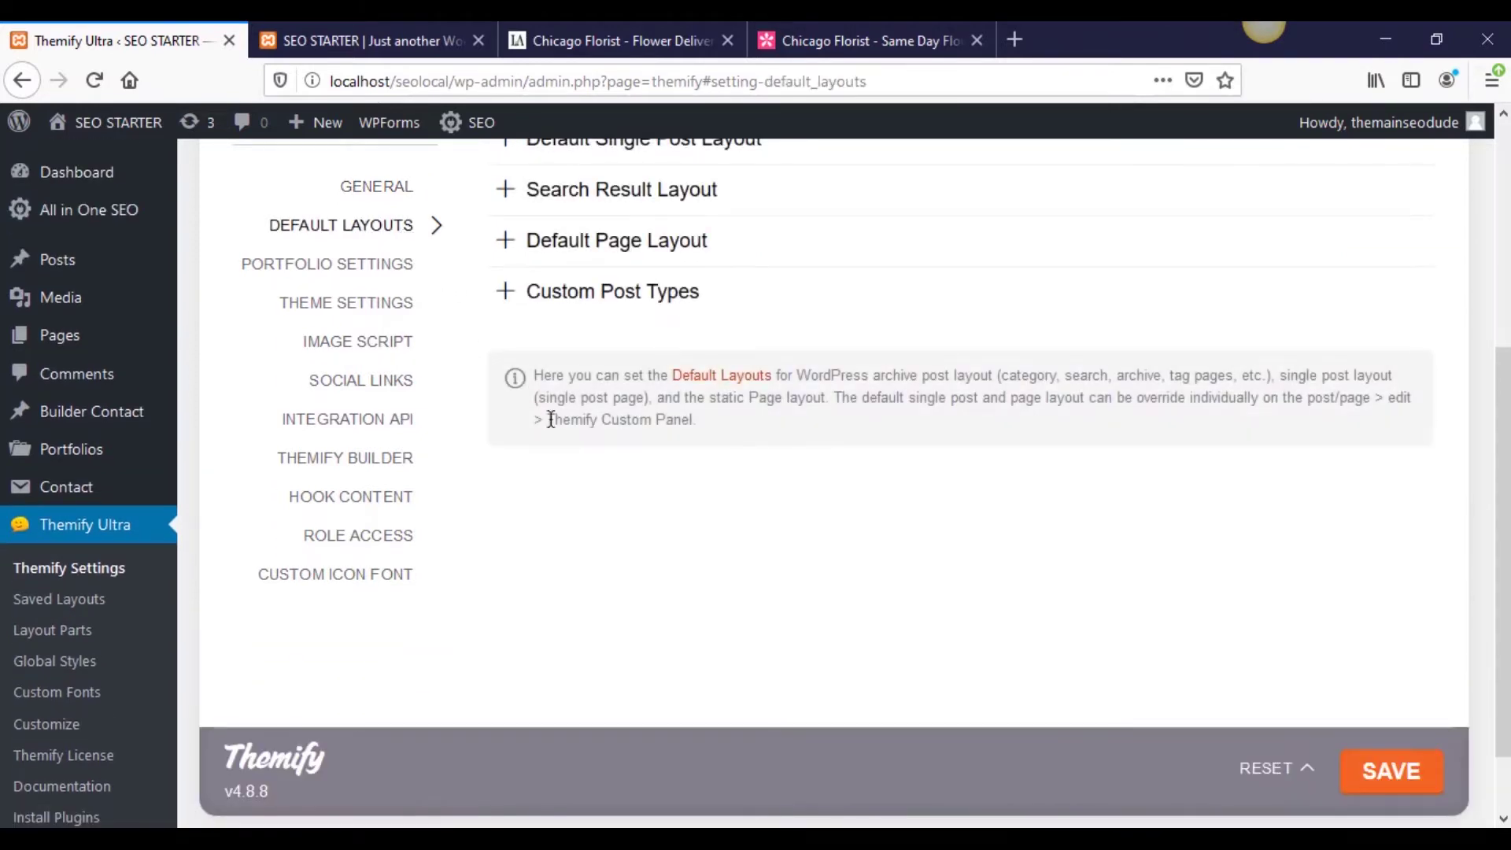
pyautogui.scroll(5, 551, 420)
pyautogui.scroll(-2, 782, 582)
pyautogui.scroll(2, 526, 410)
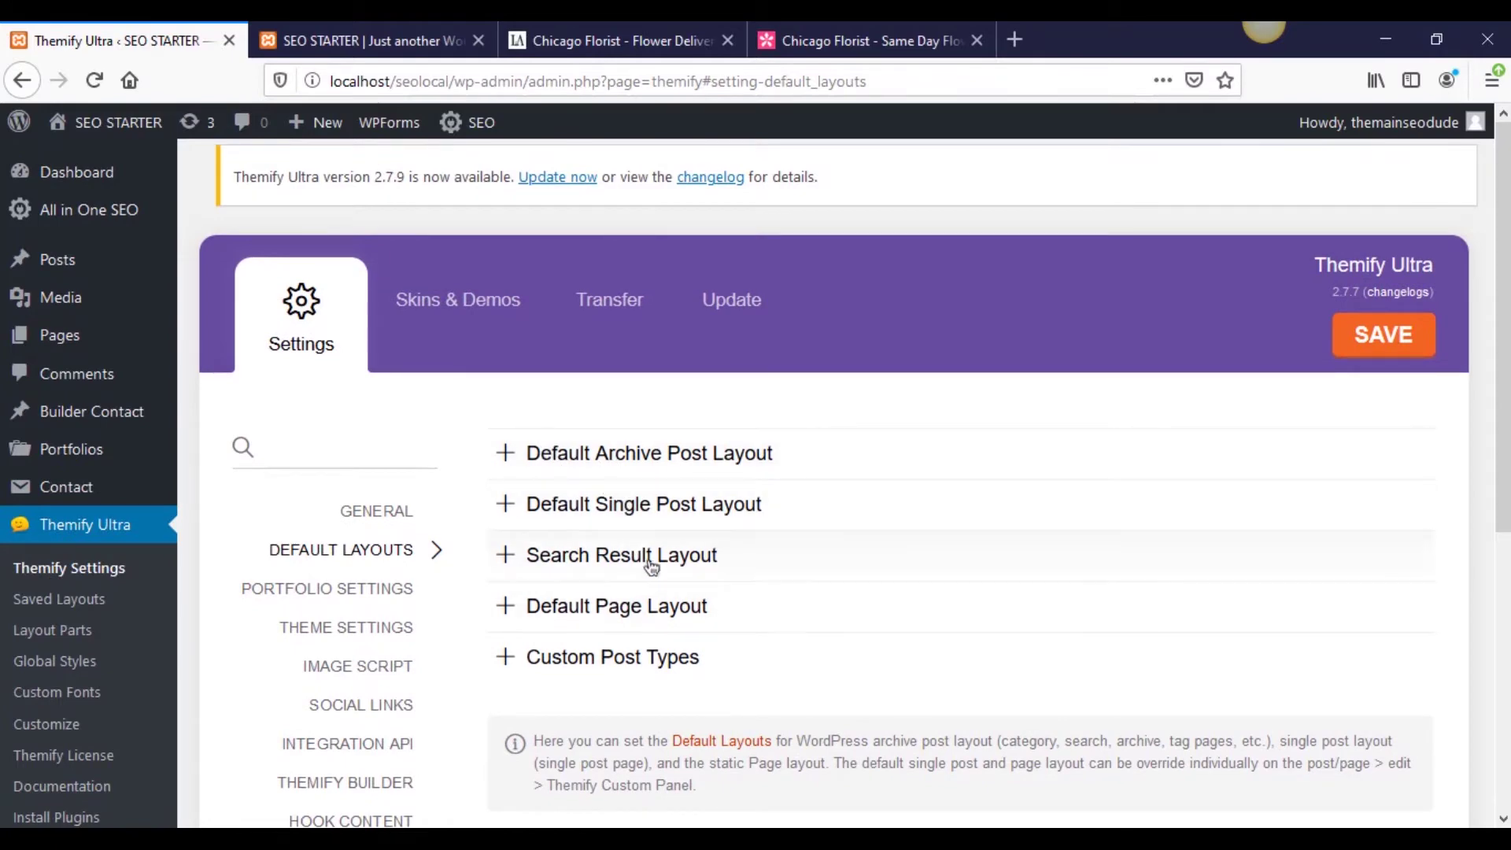
pyautogui.click(519, 612)
pyautogui.scroll(-4, 570, 610)
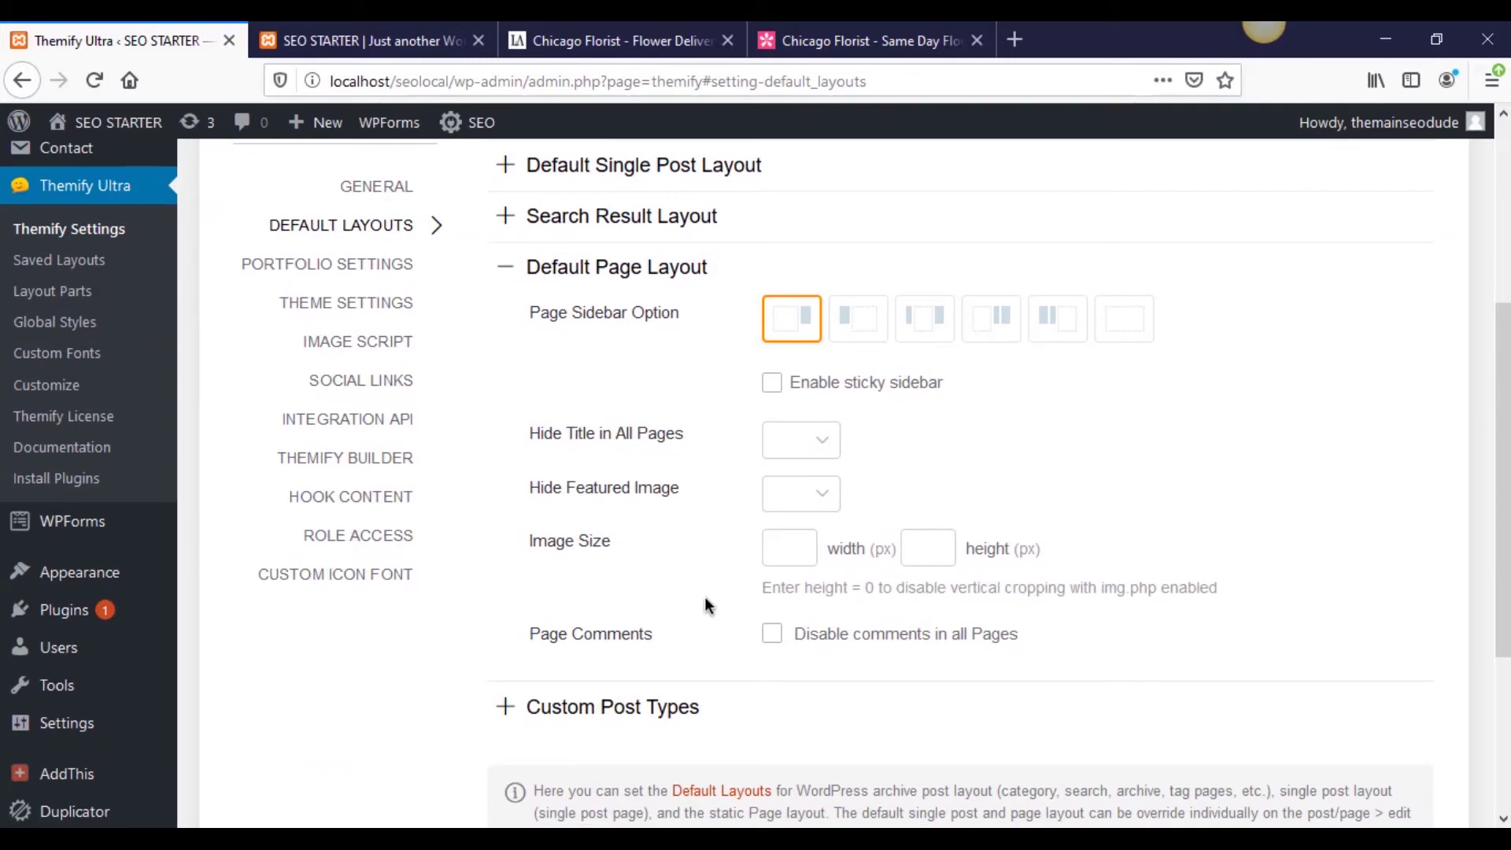
# View the site's live home page for comparison and return to the Default Page Layout settings.
pyautogui.click(362, 40)
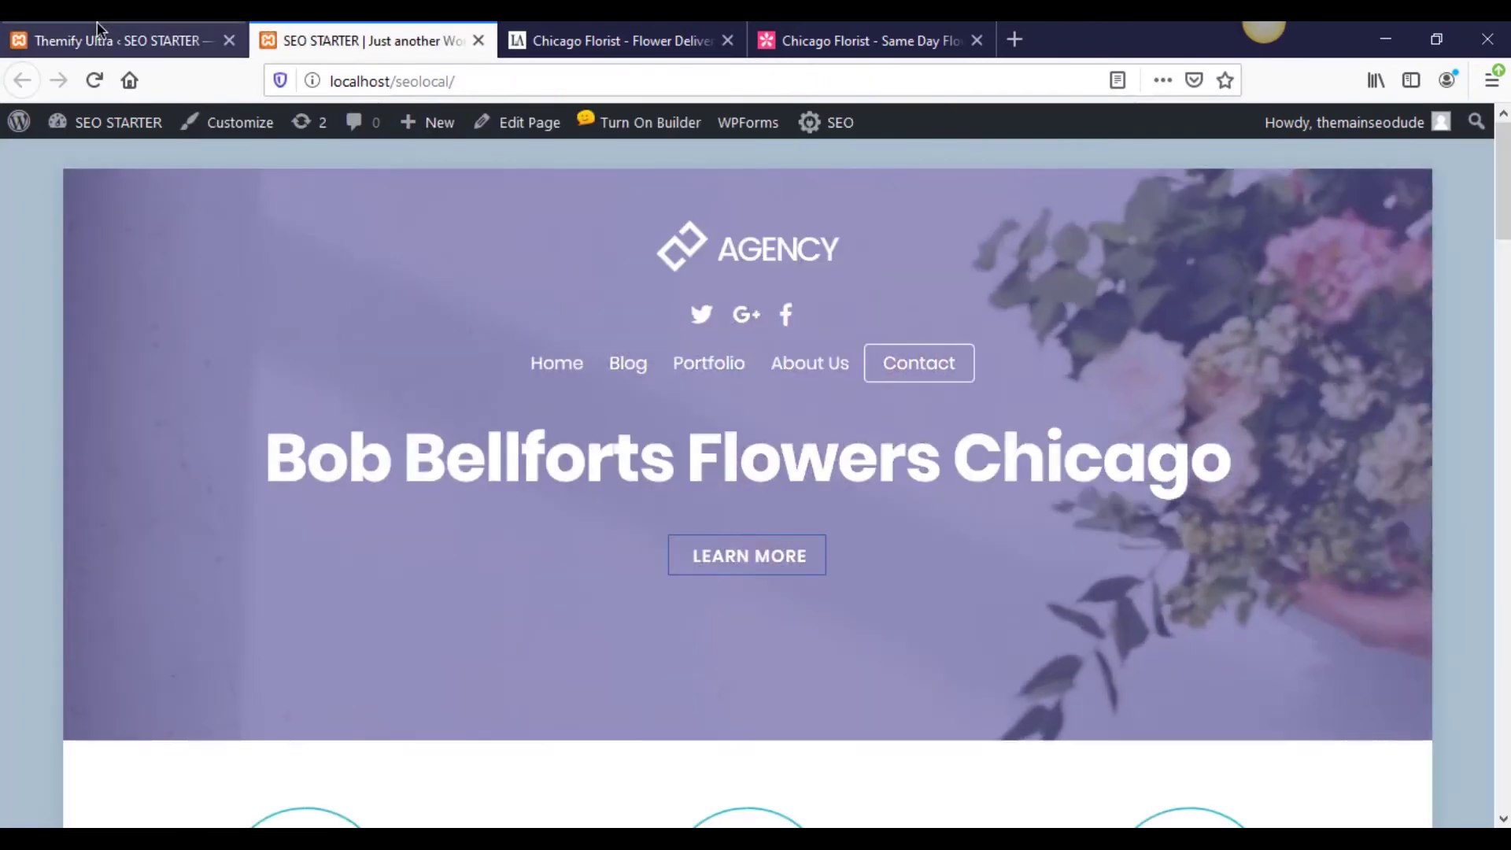
pyautogui.click(102, 41)
pyautogui.click(337, 36)
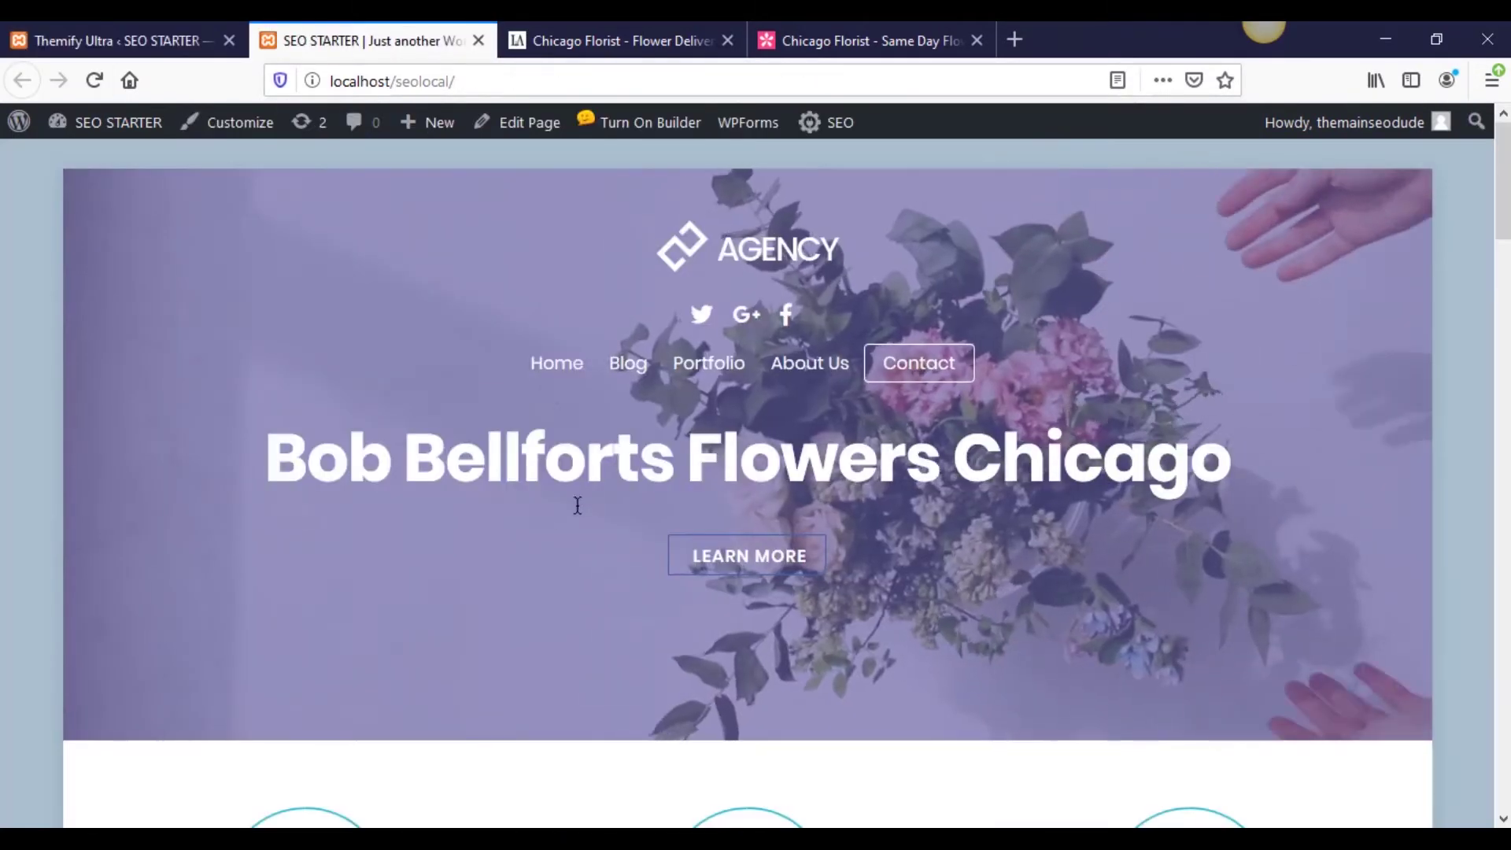
pyautogui.click(180, 25)
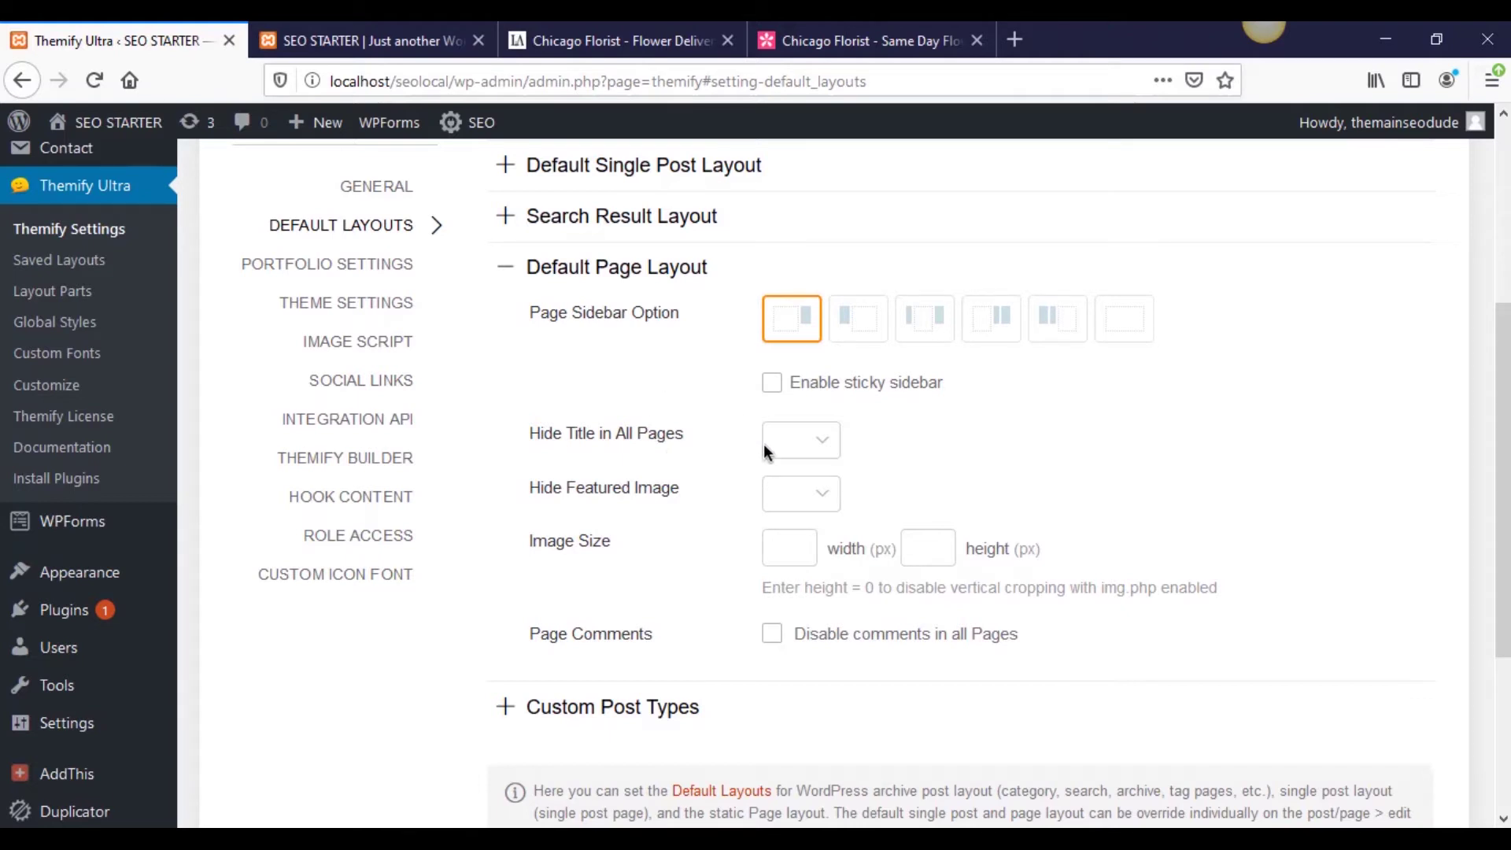
# Check the Hide Title and Hide Featured Image choices without changing them, and disable comments in all pages.
pyautogui.click(822, 443)
pyautogui.click(989, 452)
pyautogui.click(803, 500)
pyautogui.click(971, 507)
pyautogui.click(773, 636)
pyautogui.scroll(-3, 715, 601)
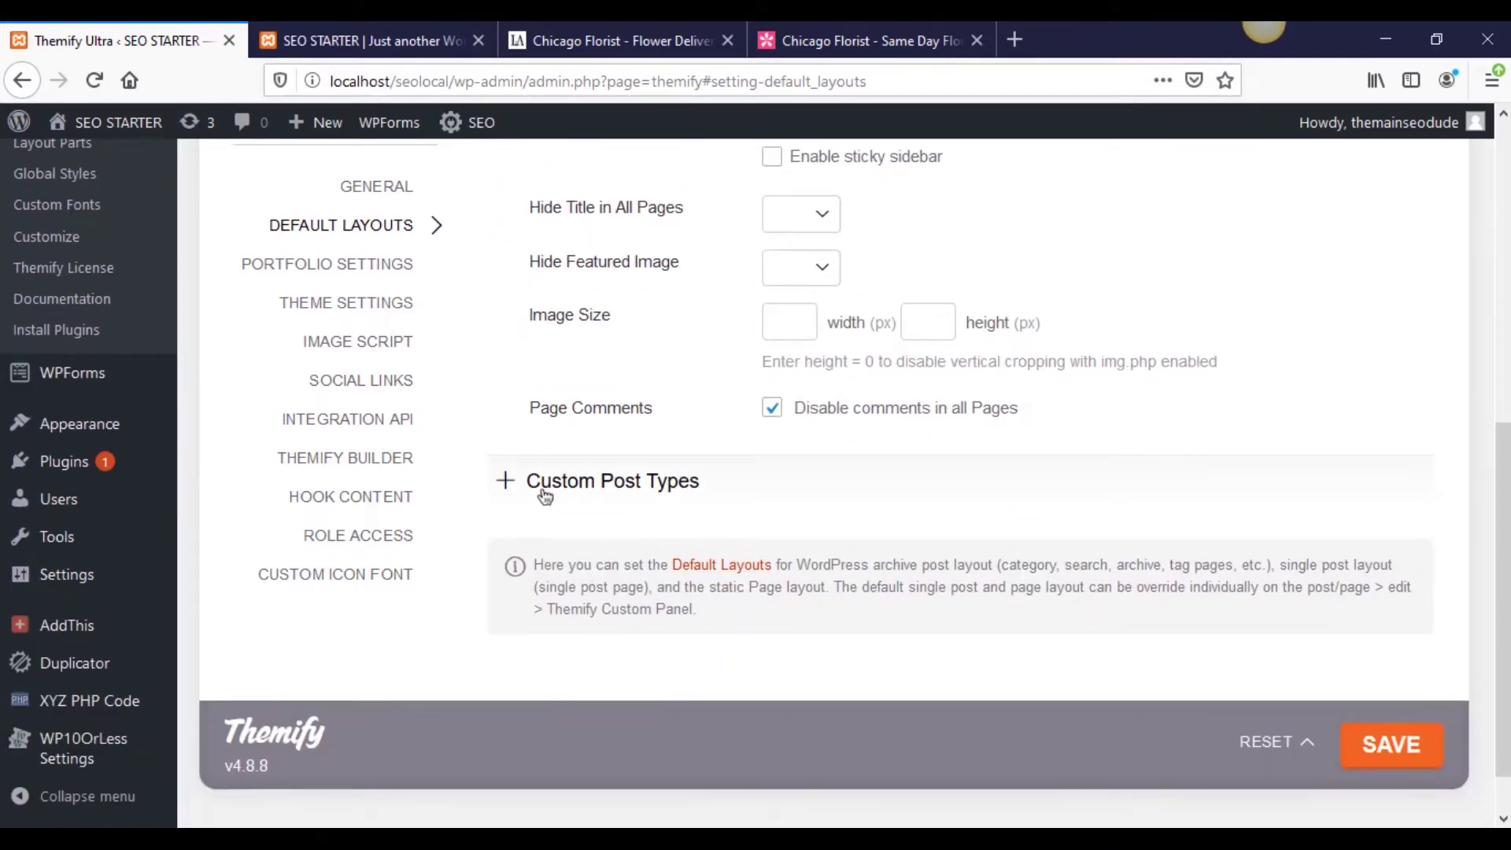
# Look over the Default Single Post Layout and Search Result Layout options, collapsing each section.
pyautogui.scroll(4, 545, 496)
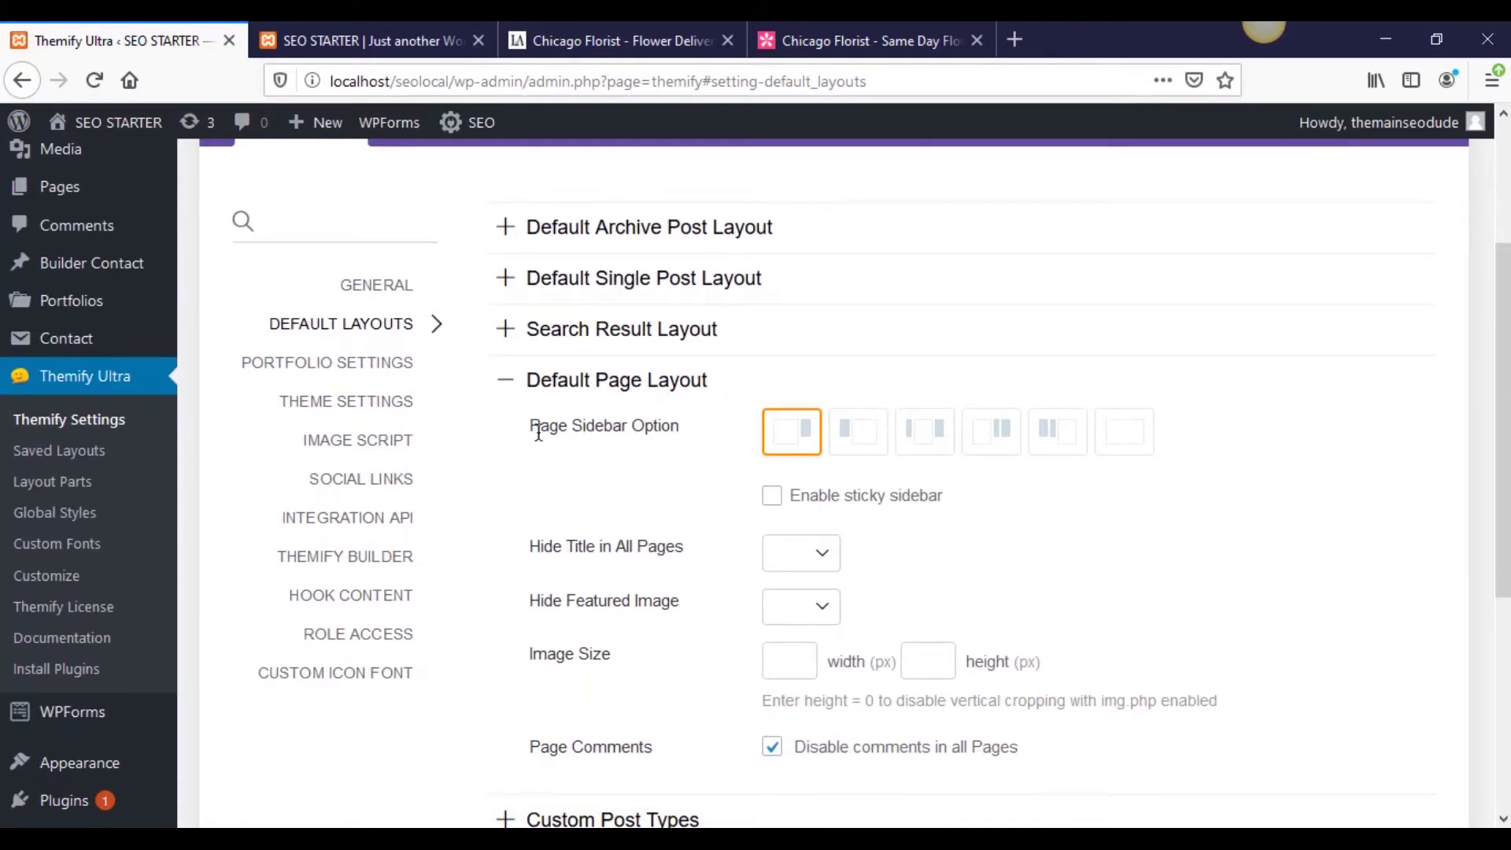
pyautogui.click(580, 284)
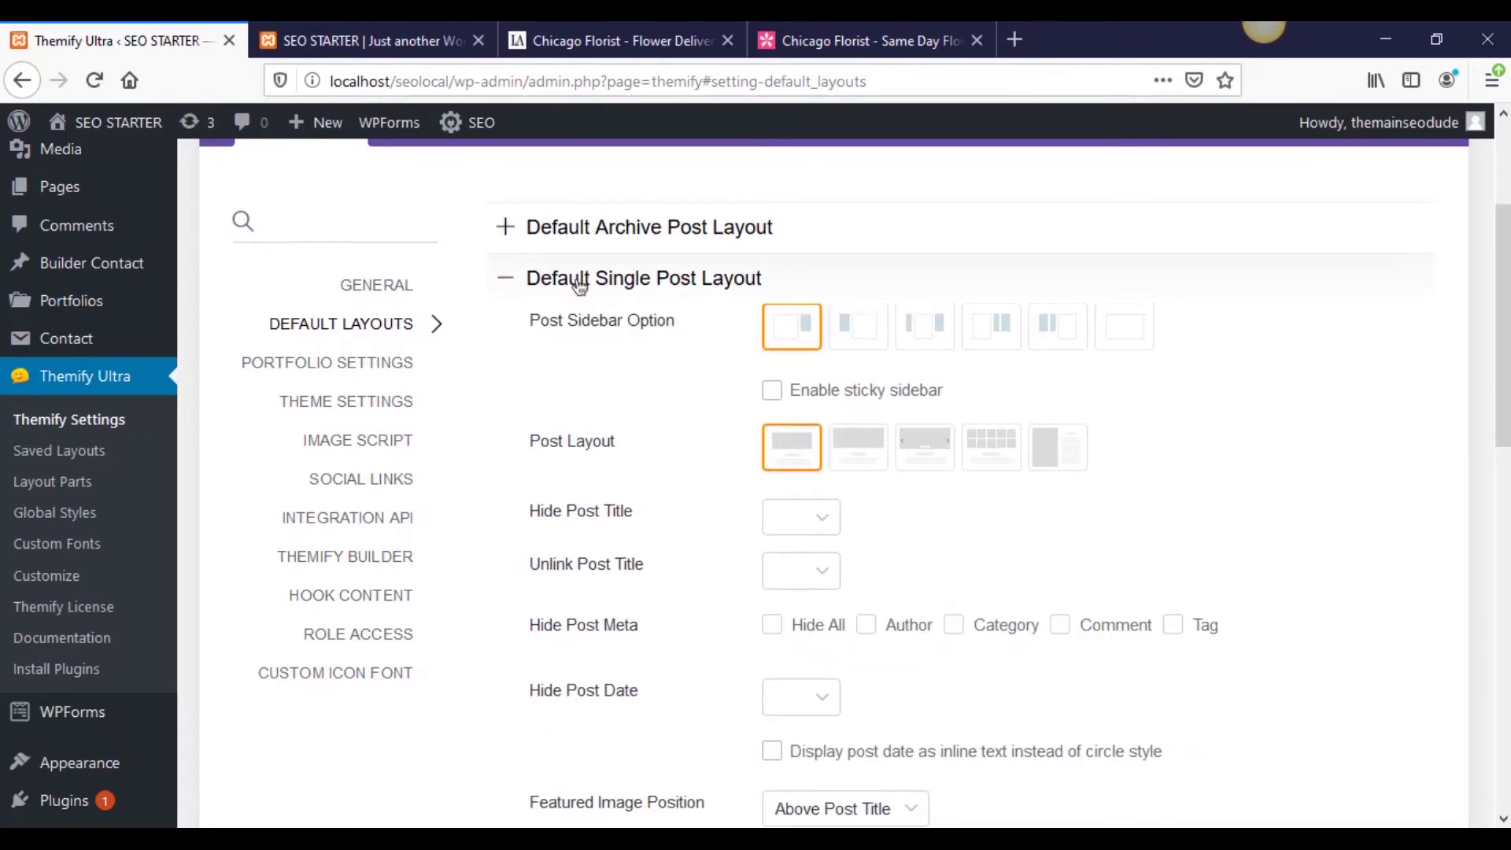
pyautogui.click(580, 285)
pyautogui.click(592, 329)
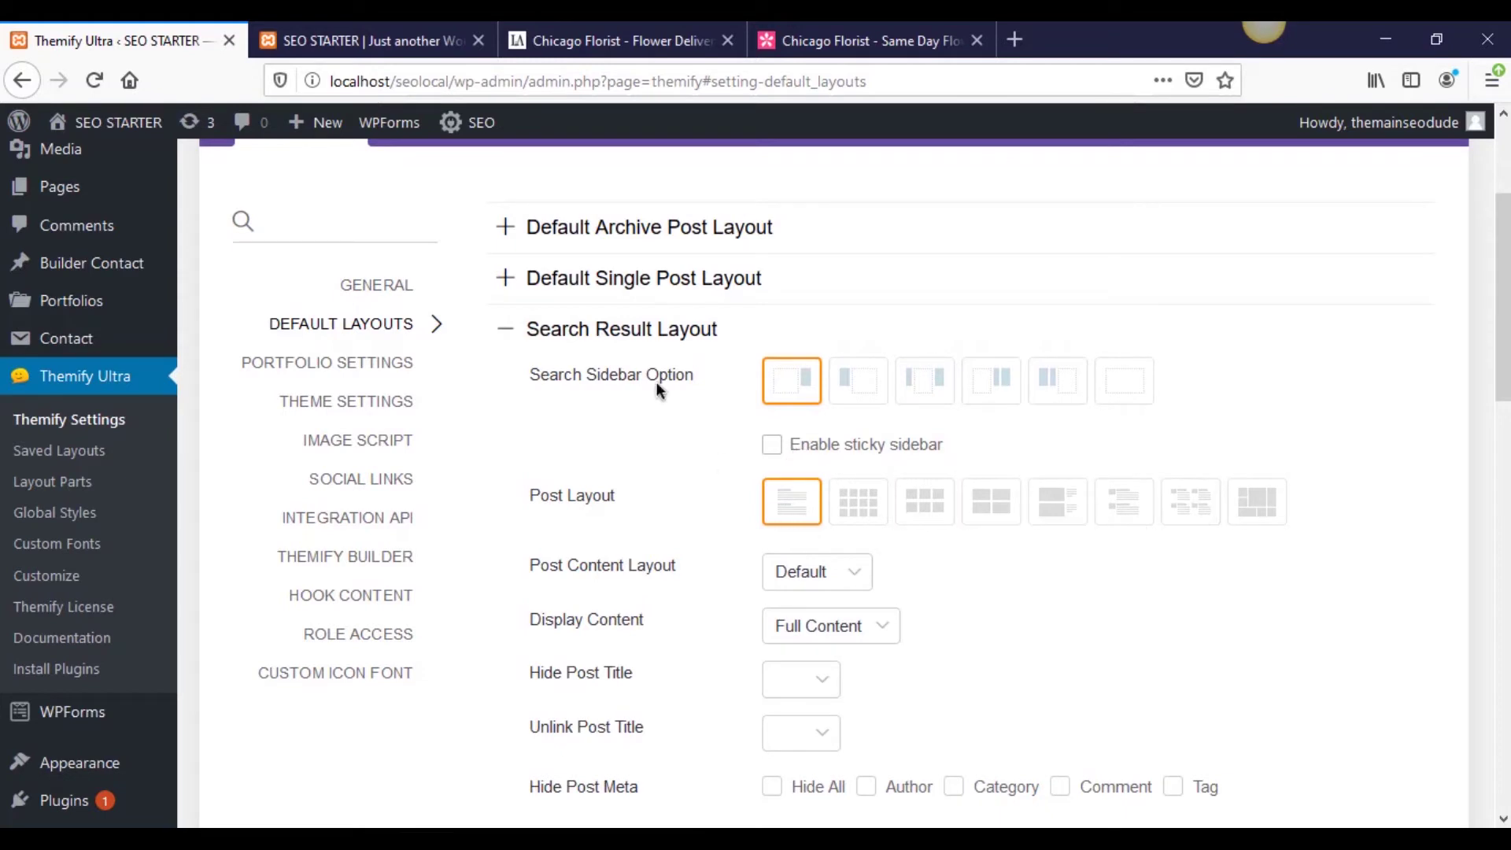
pyautogui.click(586, 331)
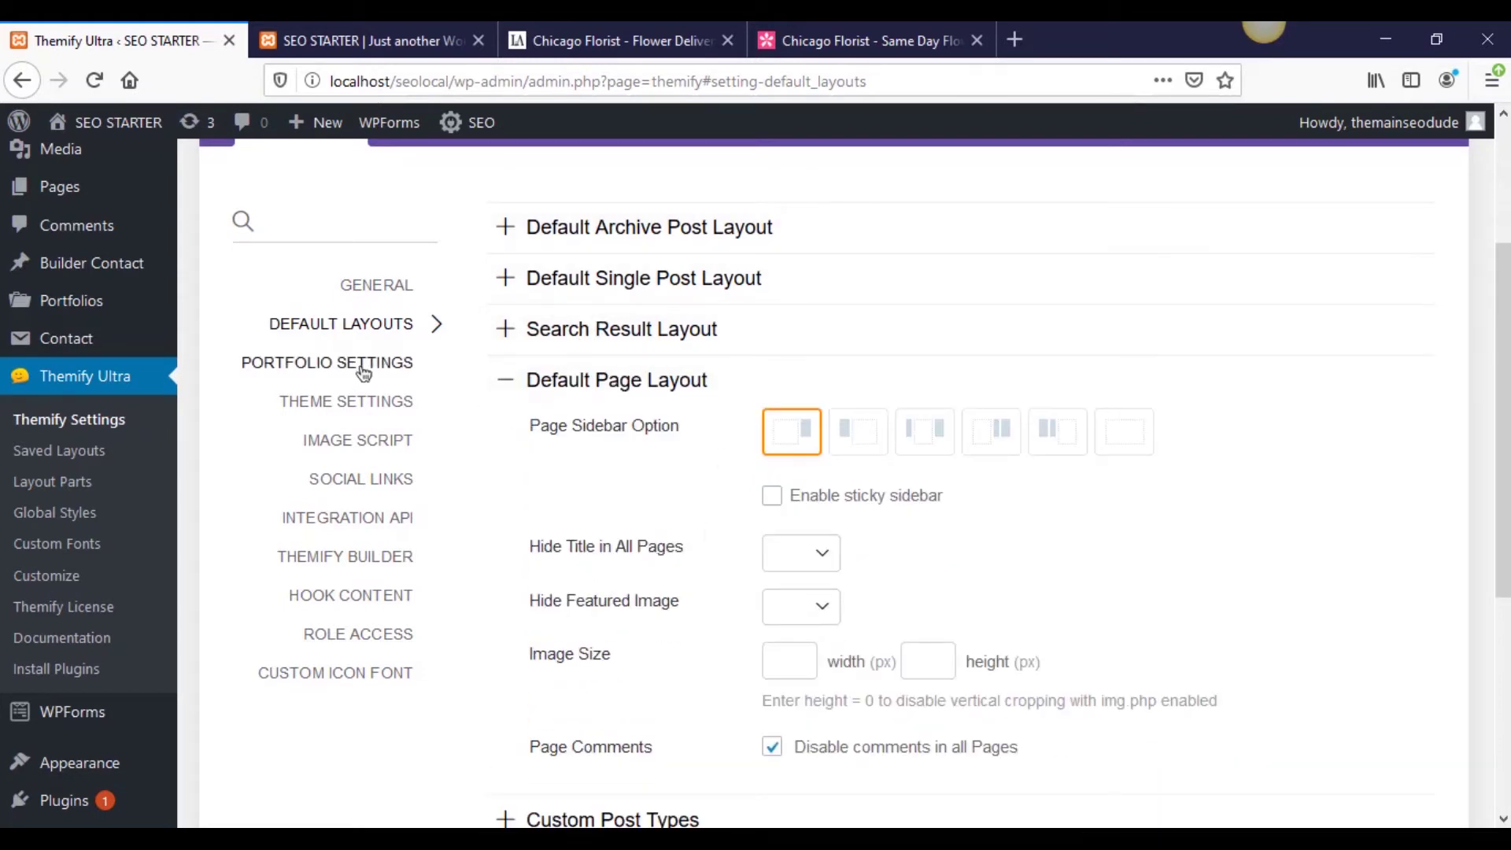
# Open the Portfolio Settings and review the archive layout, single layout and permalink sections, collapsing each one.
pyautogui.click(338, 362)
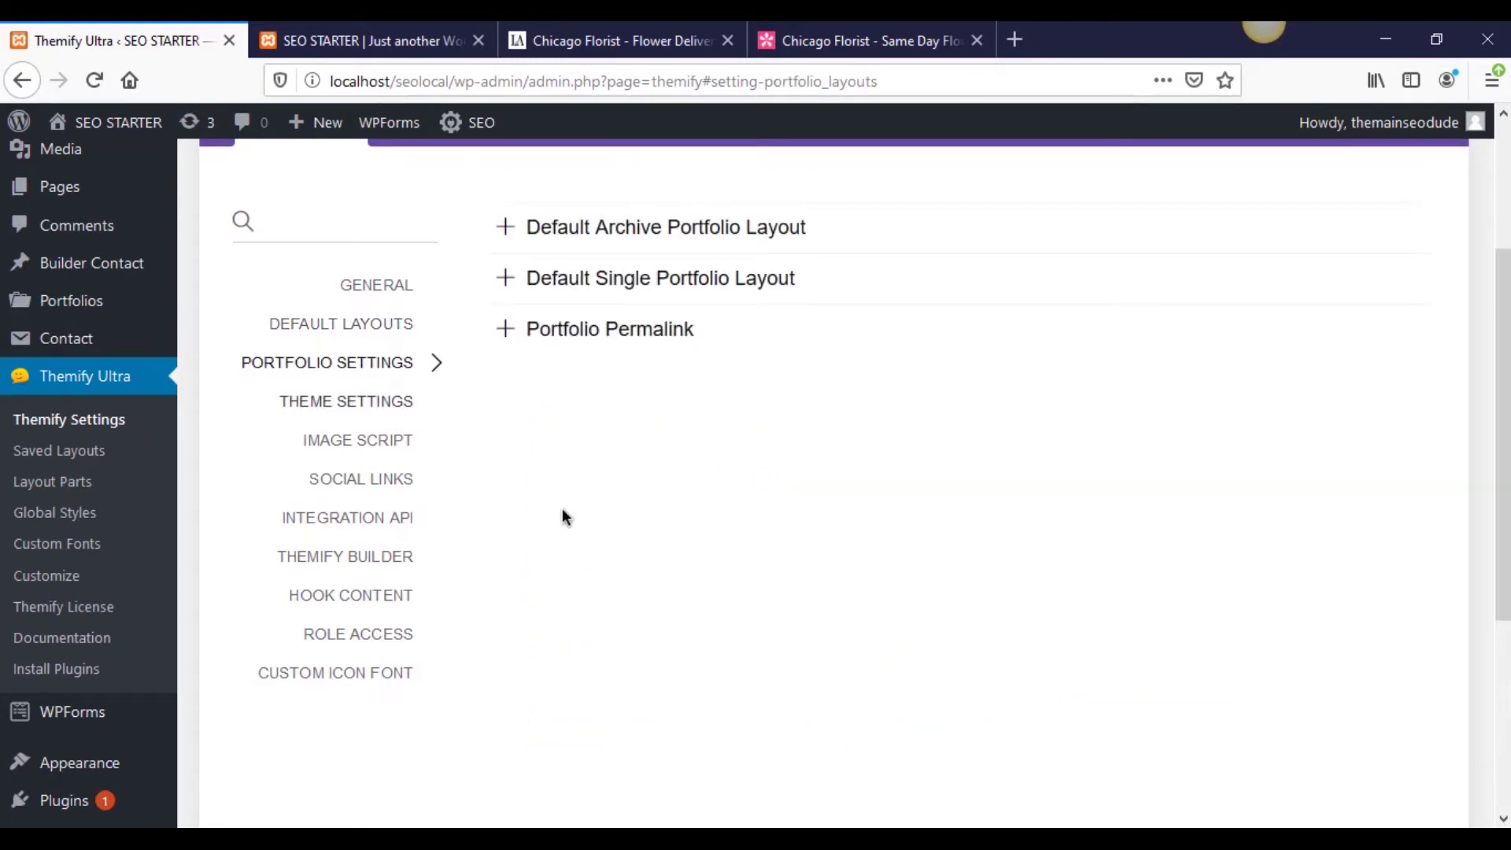
pyautogui.click(502, 226)
pyautogui.click(502, 226)
pyautogui.click(523, 291)
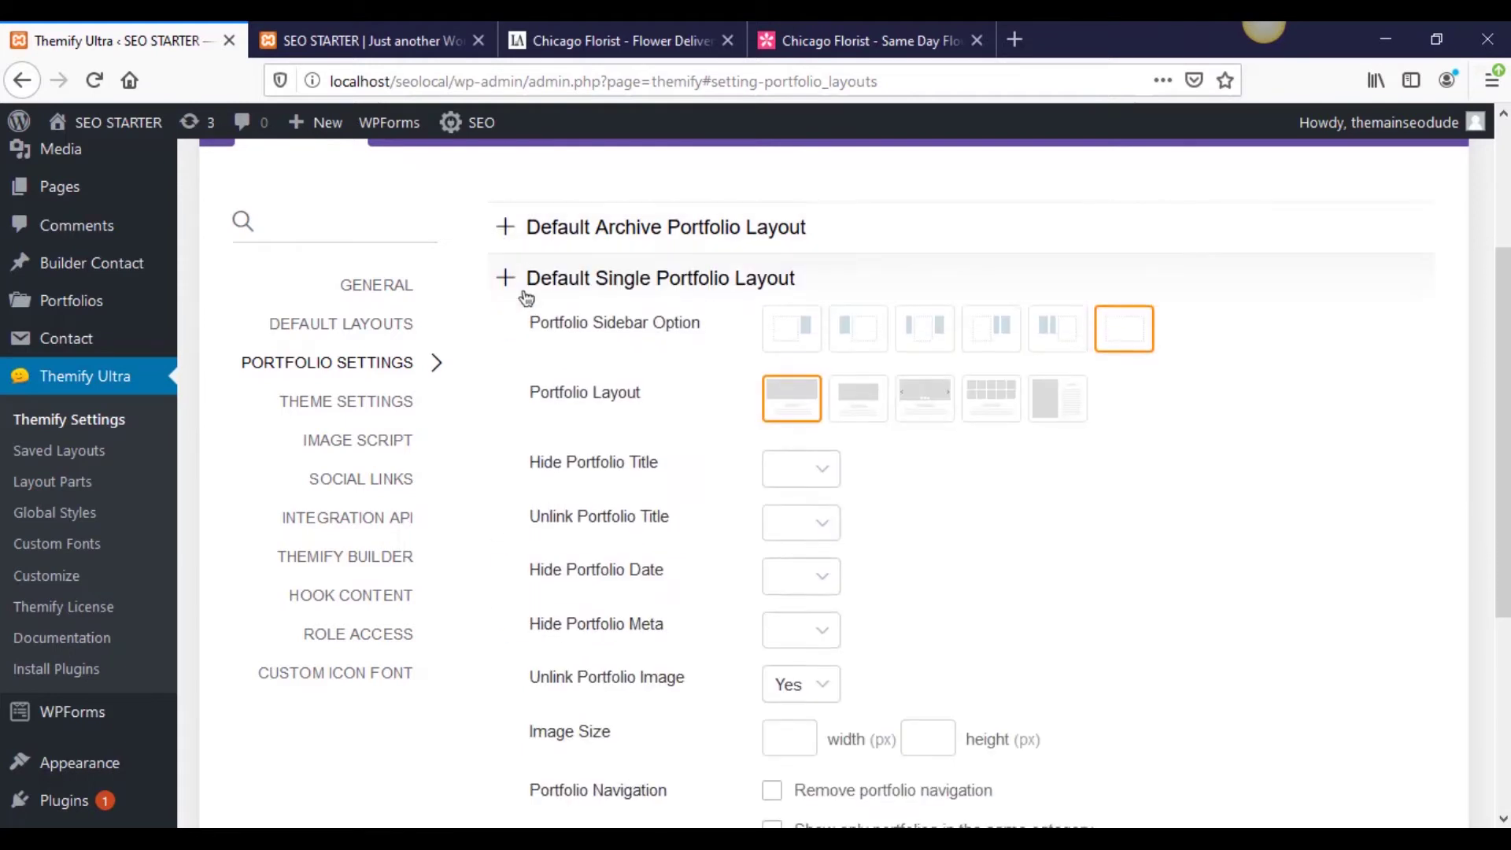
pyautogui.click(528, 296)
pyautogui.click(513, 330)
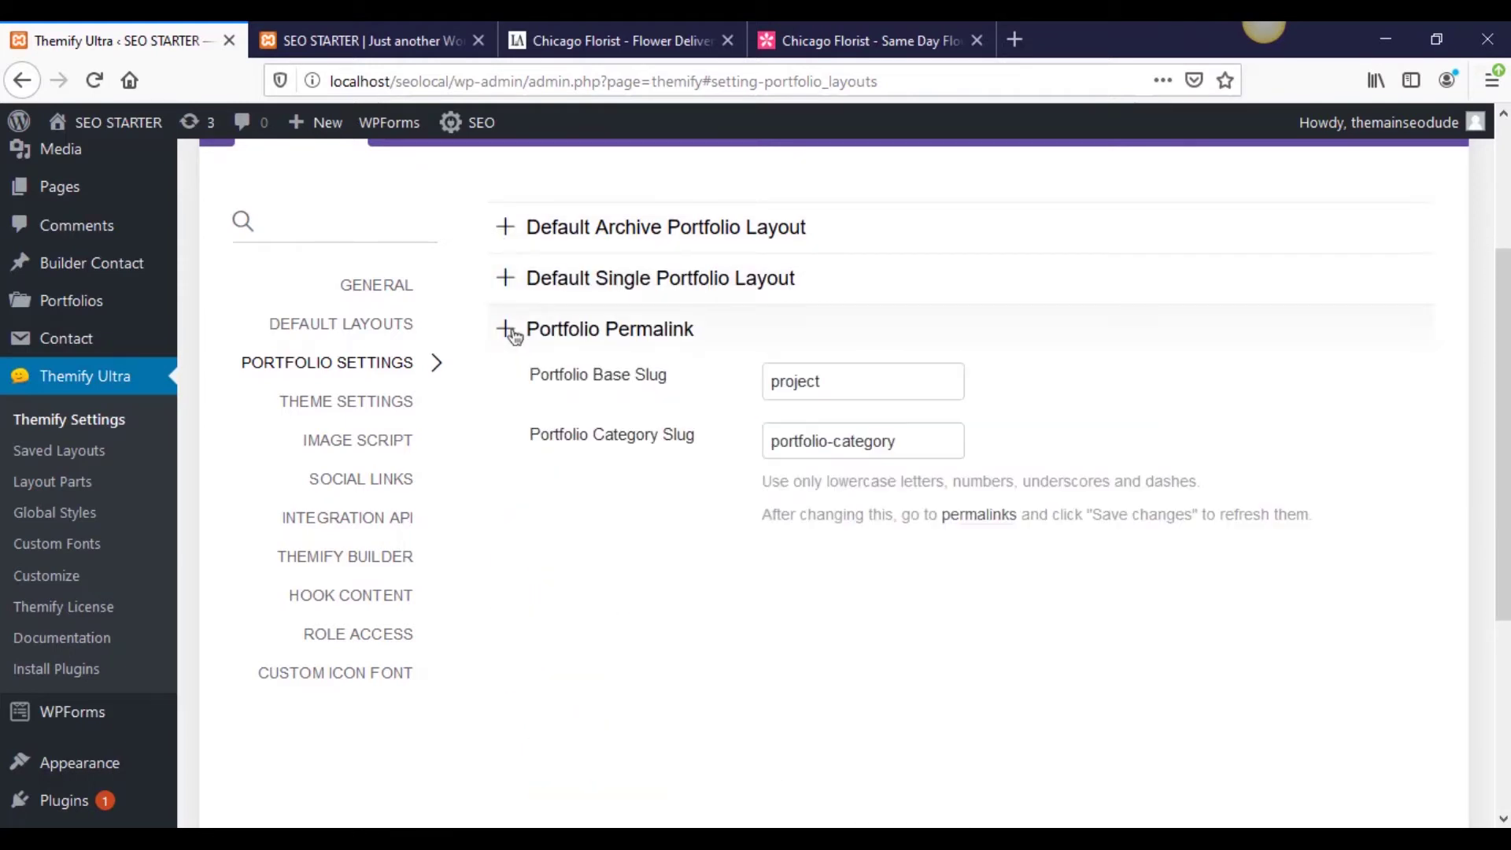
pyautogui.click(513, 330)
# Open Theme Settings, review the Responsive Design breakpoints and mobile menu viewport, and collapse the section.
pyautogui.click(379, 405)
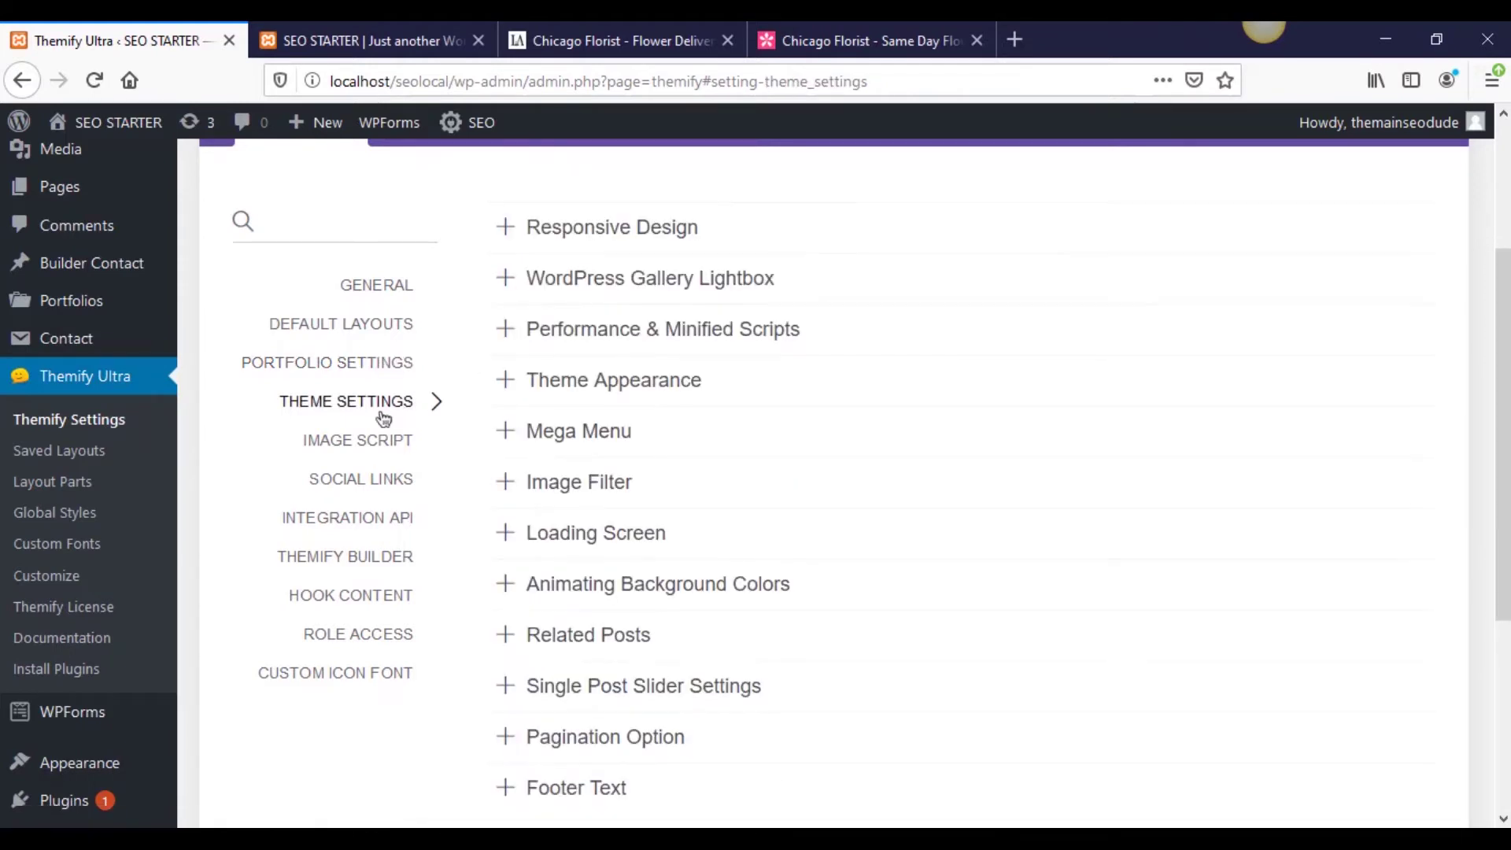
pyautogui.scroll(-3, 1134, 457)
pyautogui.scroll(6, 1131, 453)
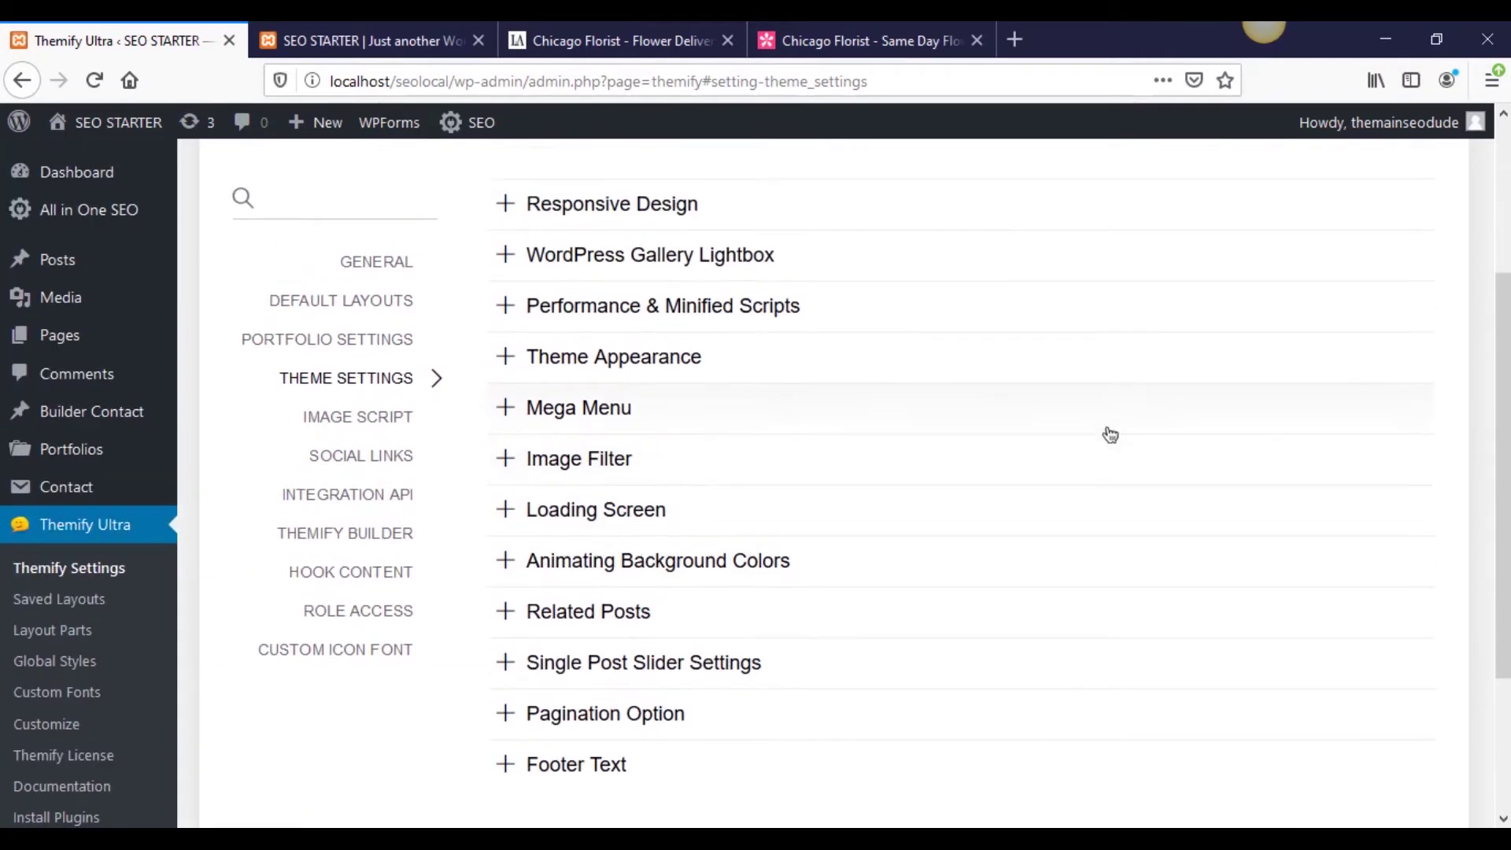
pyautogui.scroll(-3, 1109, 434)
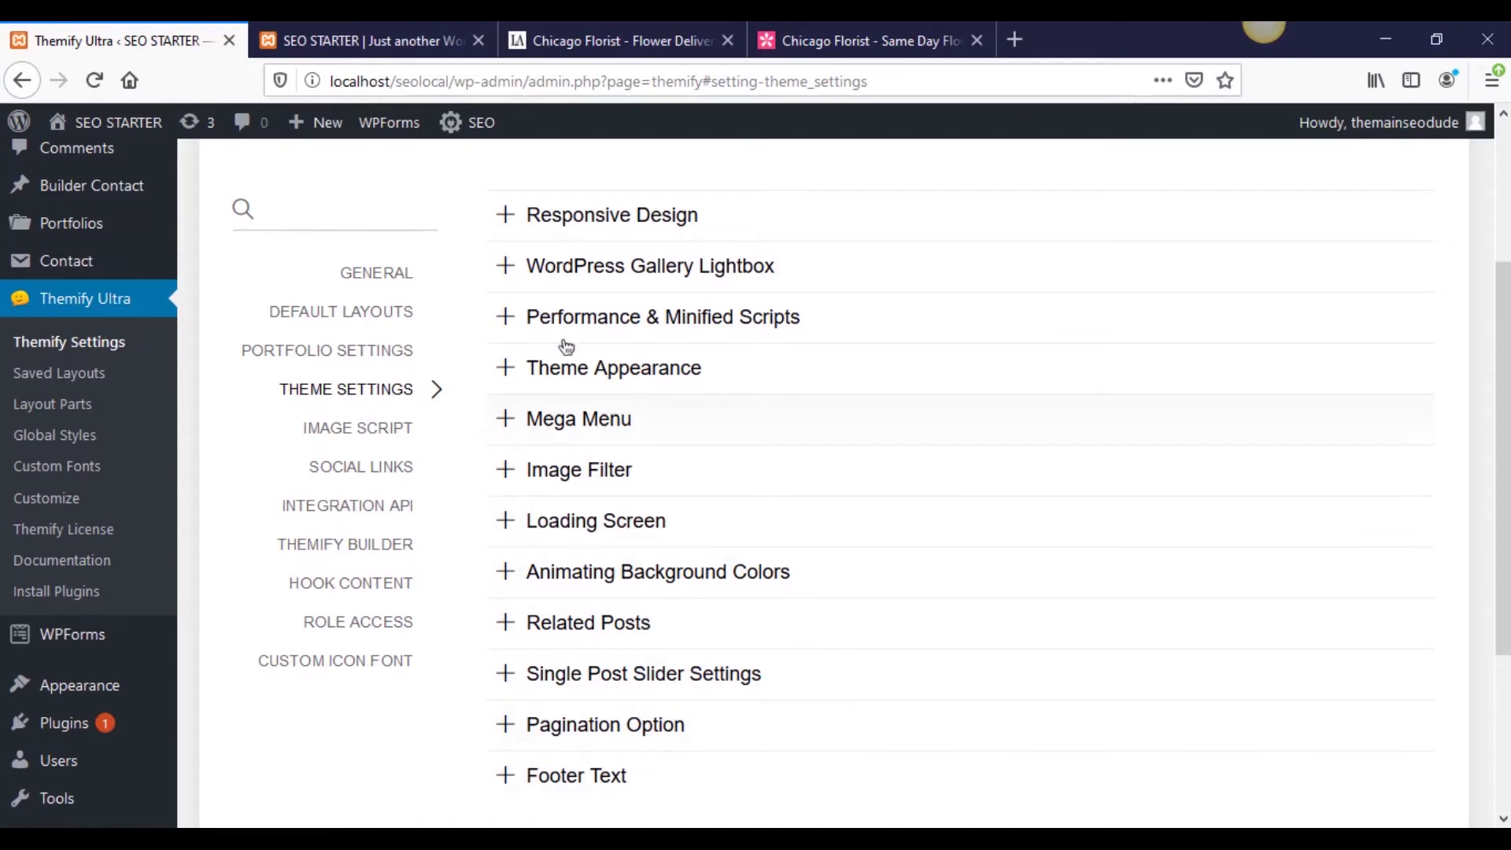
pyautogui.click(509, 222)
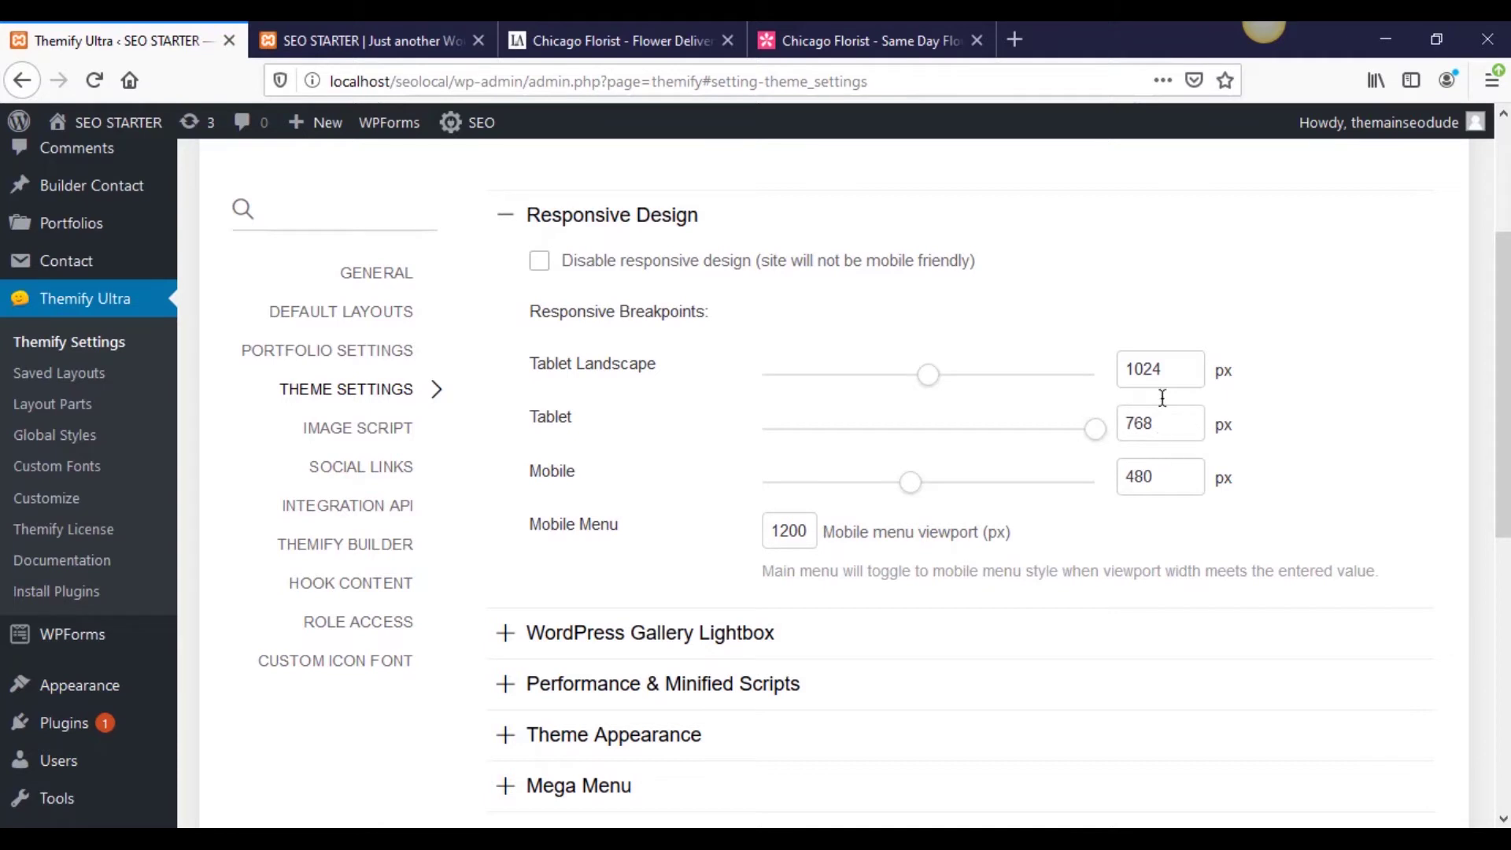
pyautogui.click(547, 227)
# Check the WordPress Gallery choices without changing them, and switch from WordPress Gallery Lightbox to the Performance & Minified Scripts section.
pyautogui.click(589, 282)
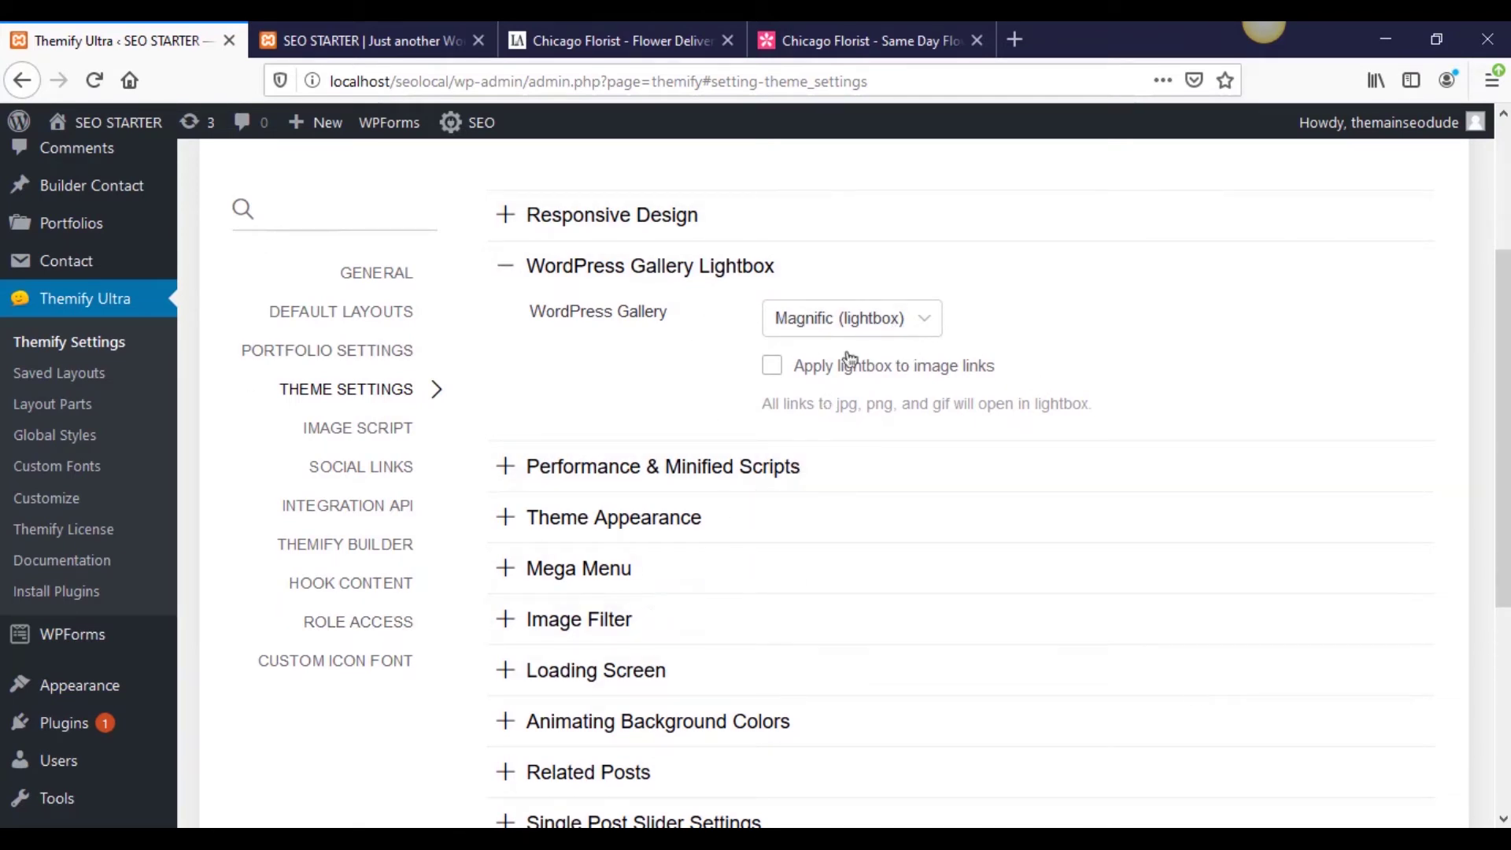
pyautogui.click(886, 323)
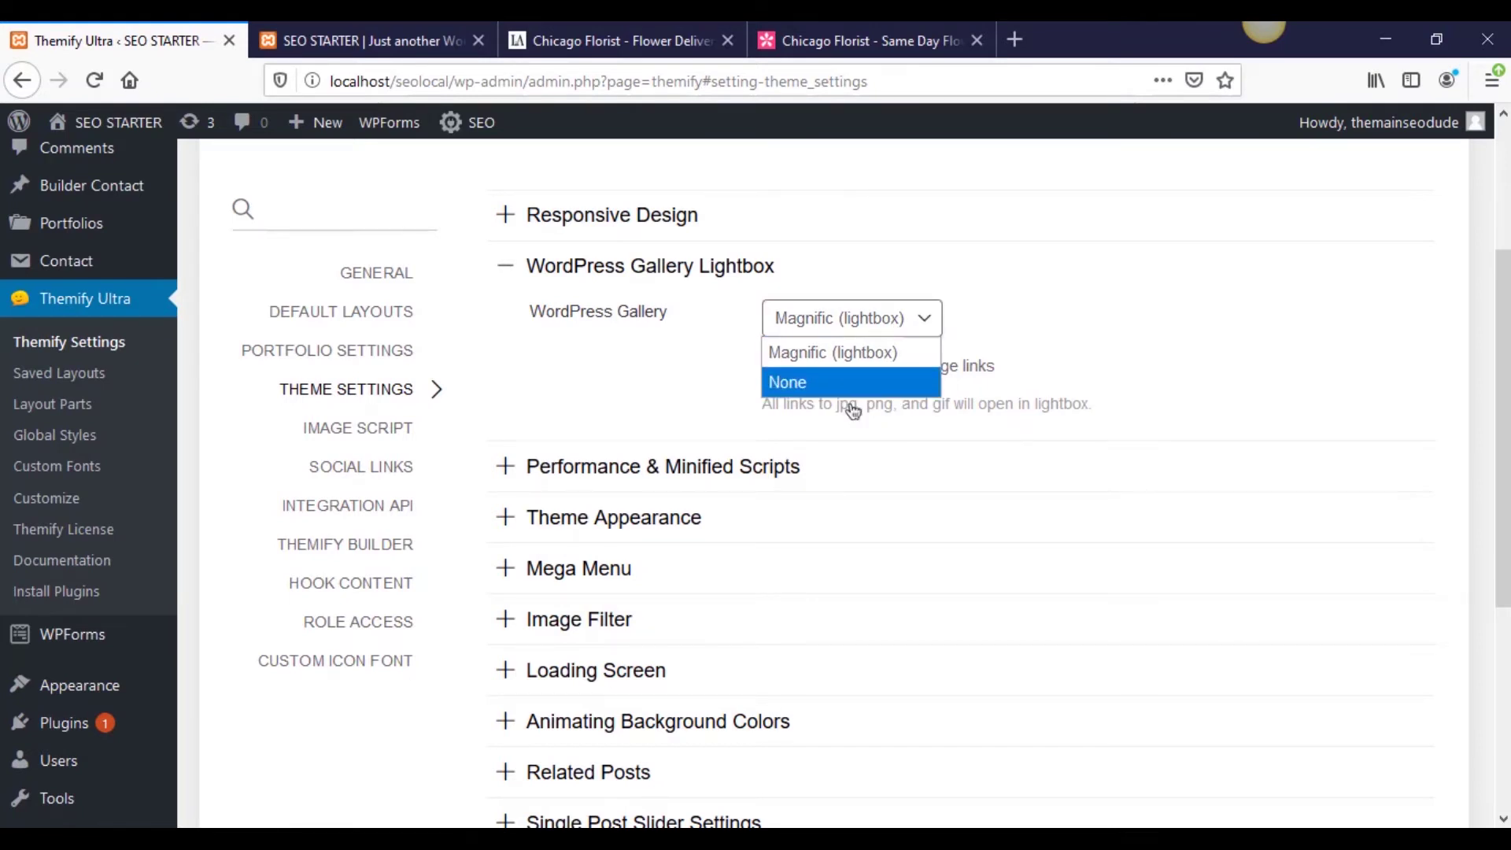
pyautogui.click(870, 521)
pyautogui.click(638, 477)
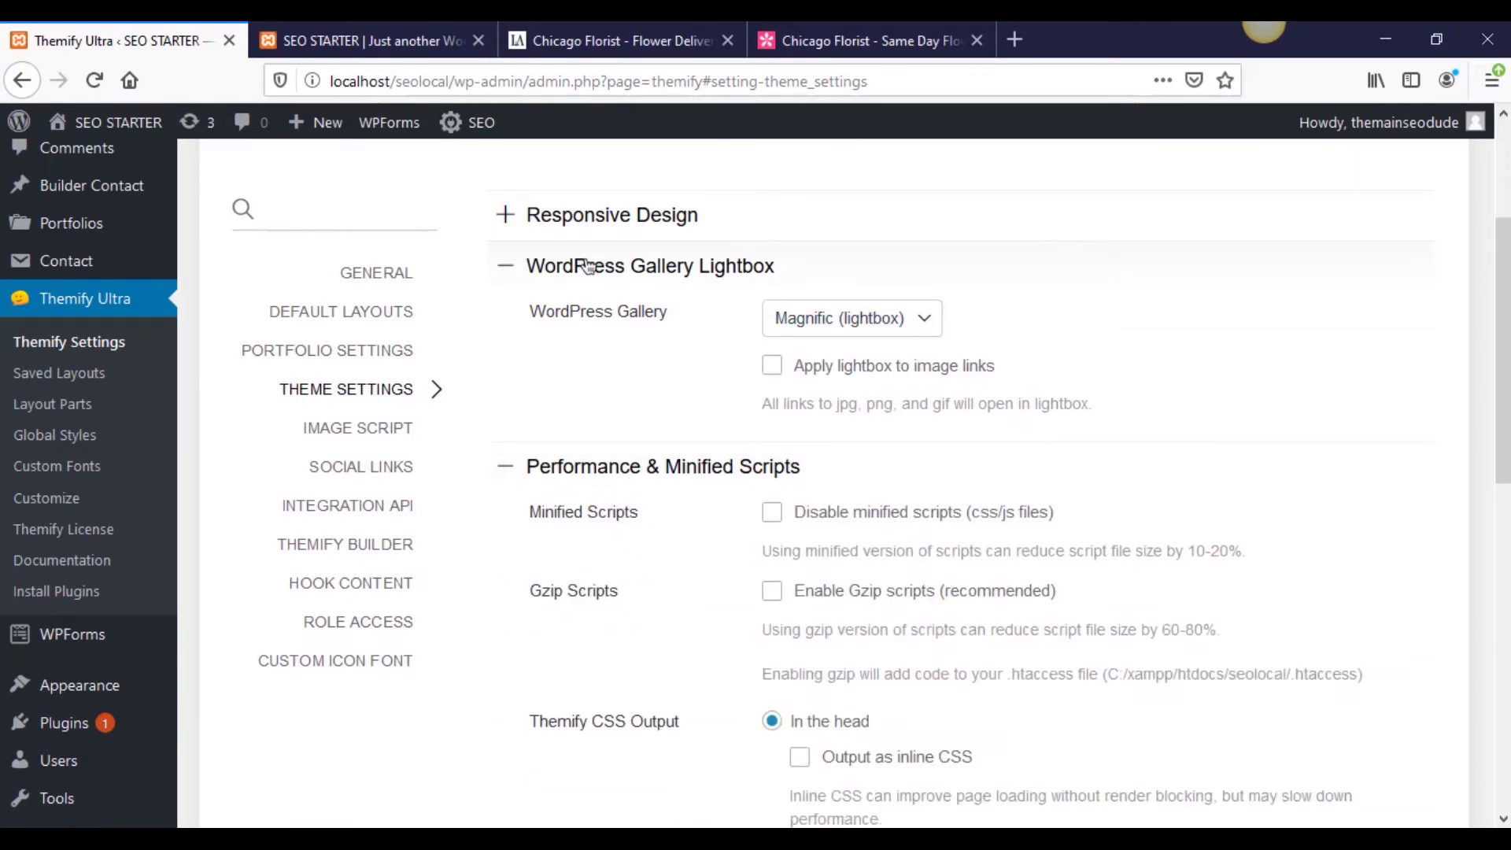
pyautogui.click(591, 267)
# Read the minified scripts, Gzip and Themify CSS Output options under Performance & Minified Scripts, and collapse the section.
pyautogui.scroll(-4, 669, 468)
pyautogui.scroll(3, 673, 480)
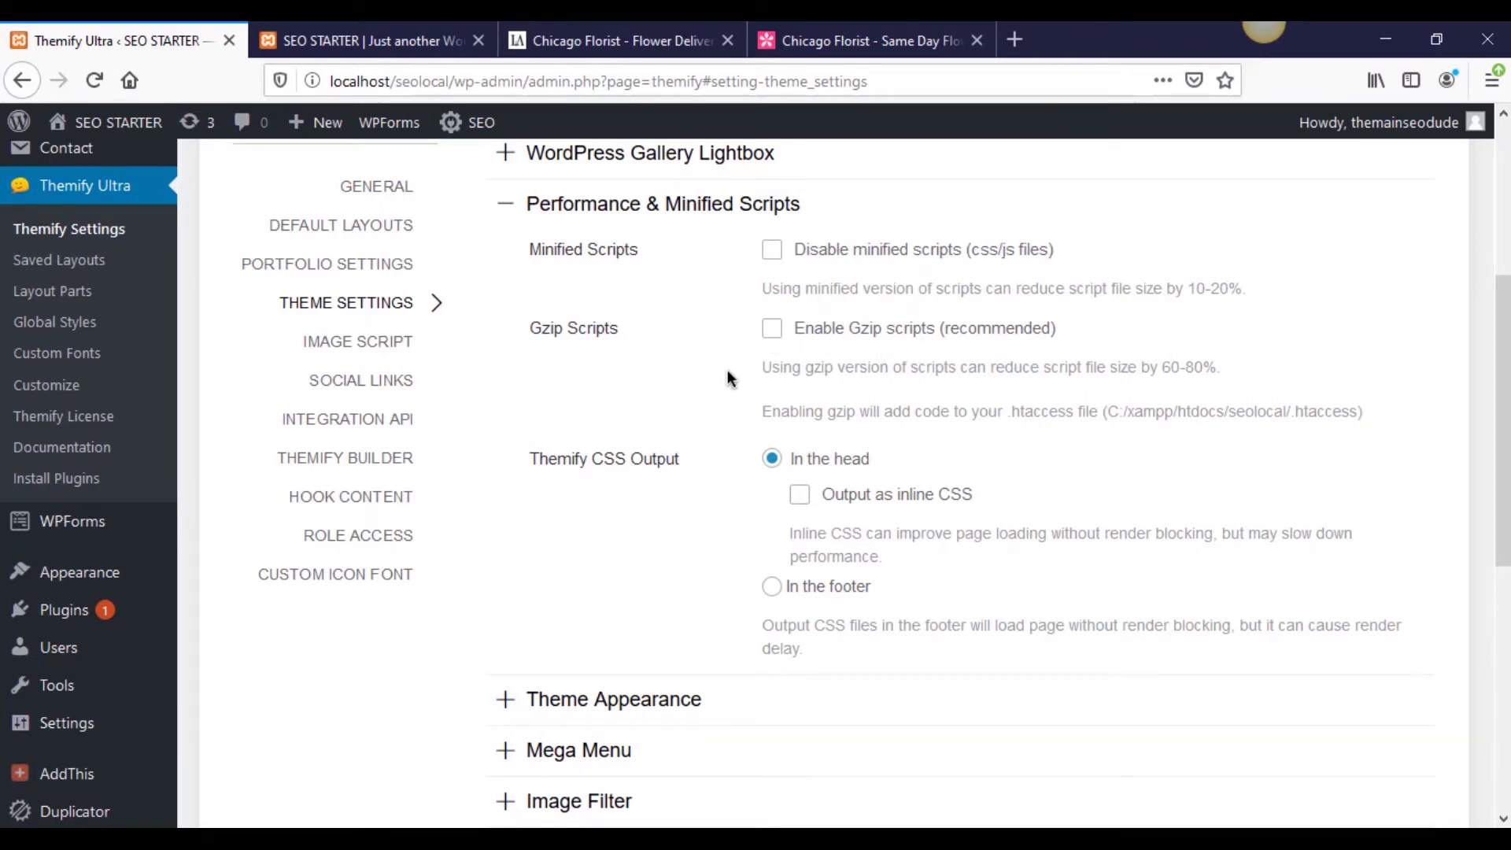
pyautogui.scroll(-2, 743, 367)
pyautogui.scroll(2, 743, 367)
pyautogui.scroll(-1, 743, 366)
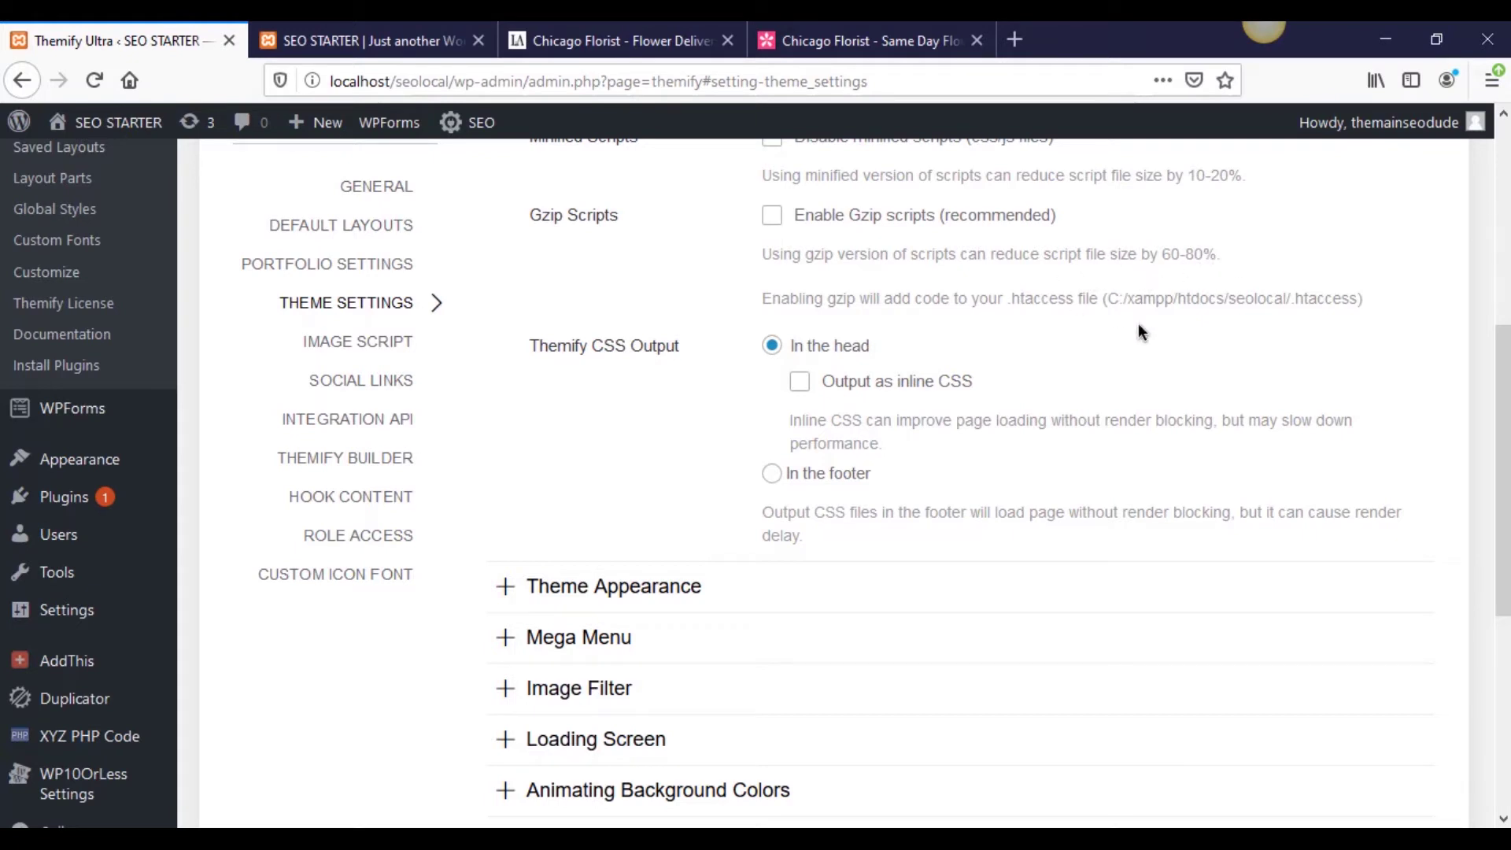
pyautogui.scroll(-2, 672, 454)
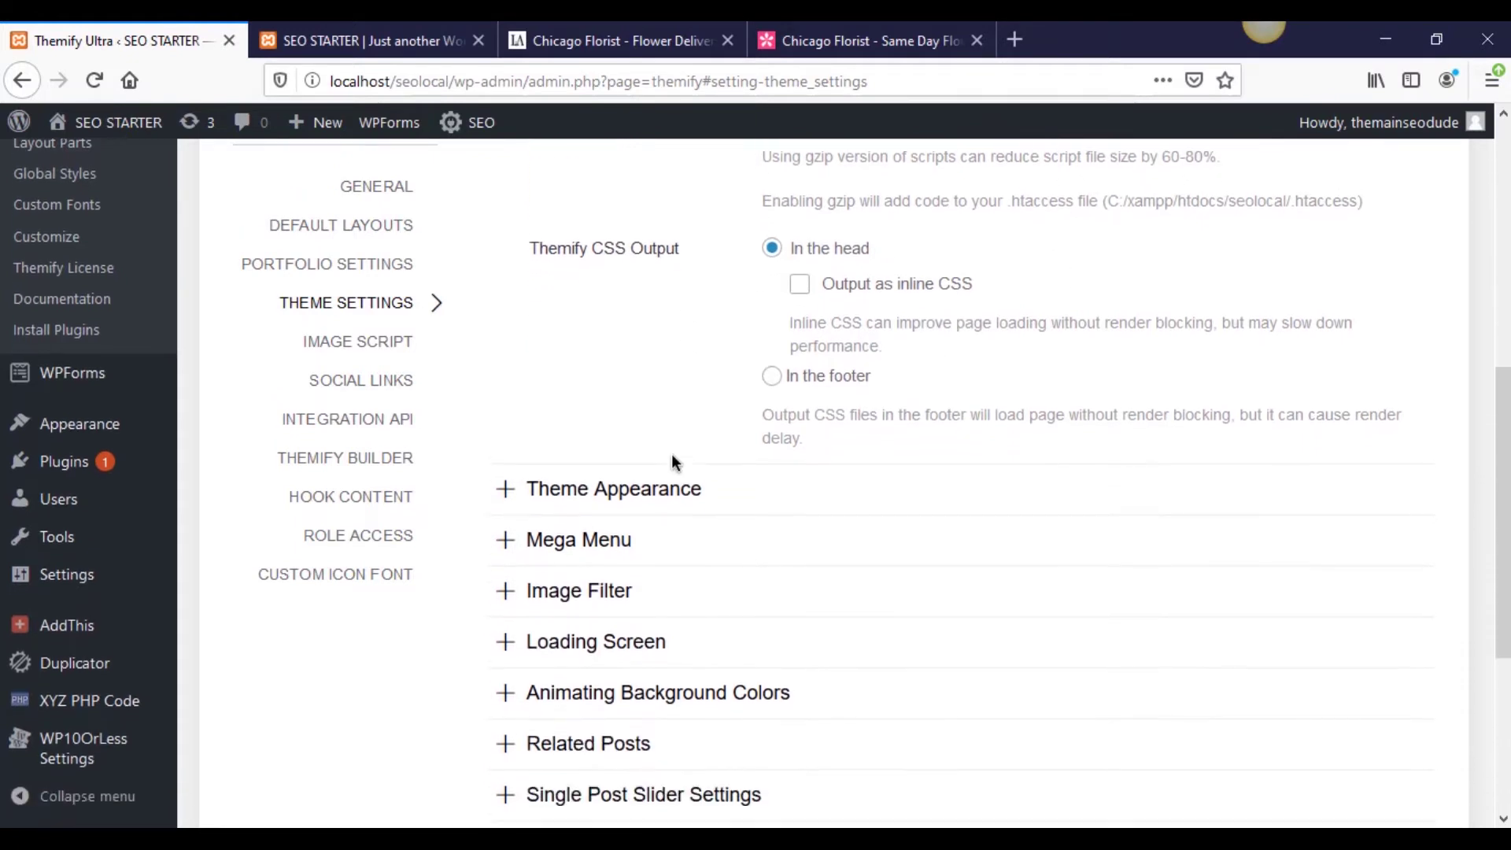
pyautogui.scroll(2, 673, 454)
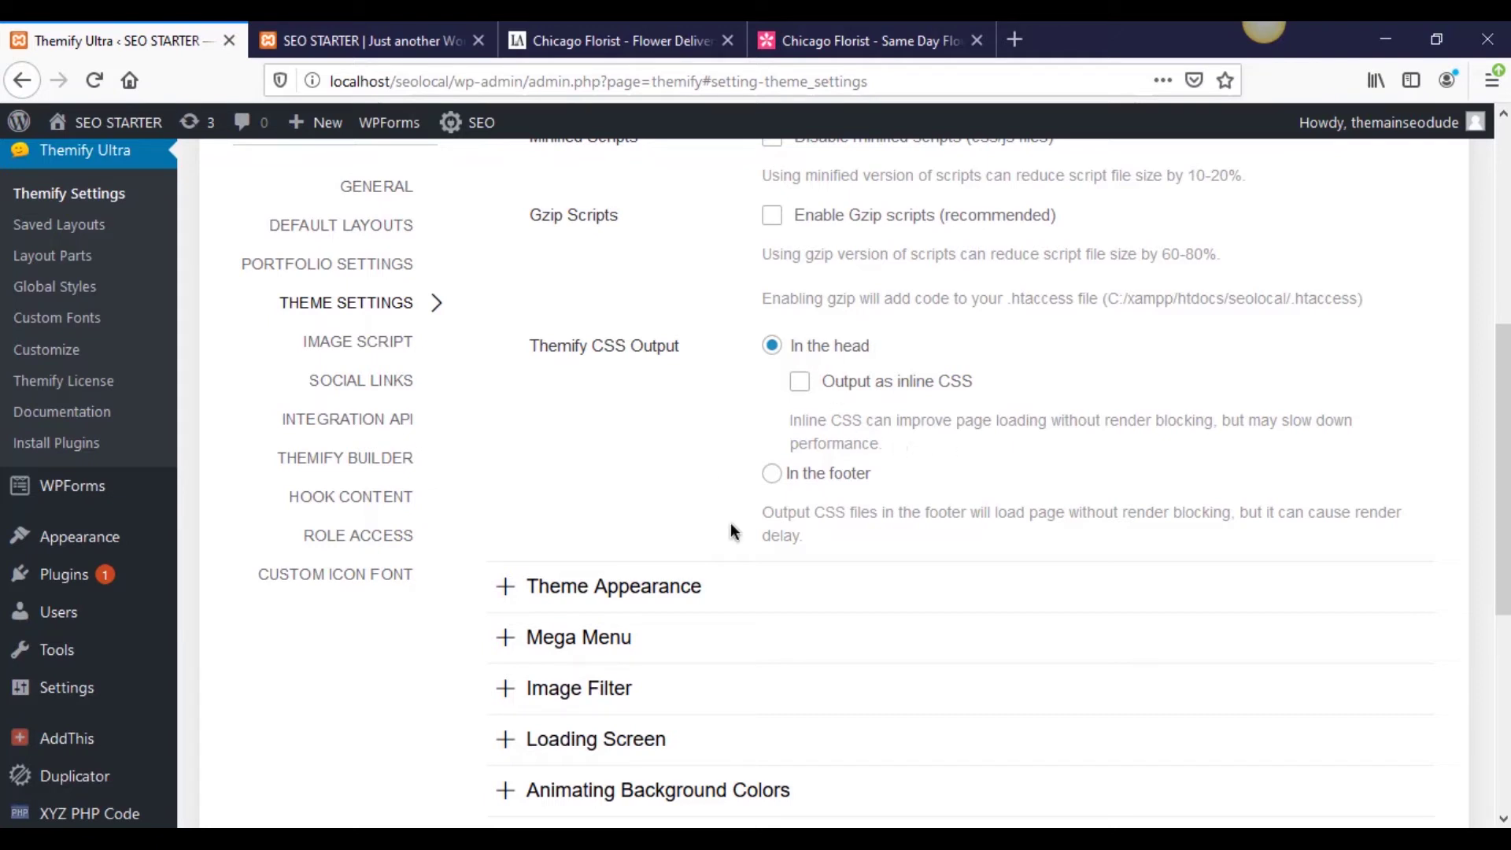
pyautogui.scroll(3, 594, 513)
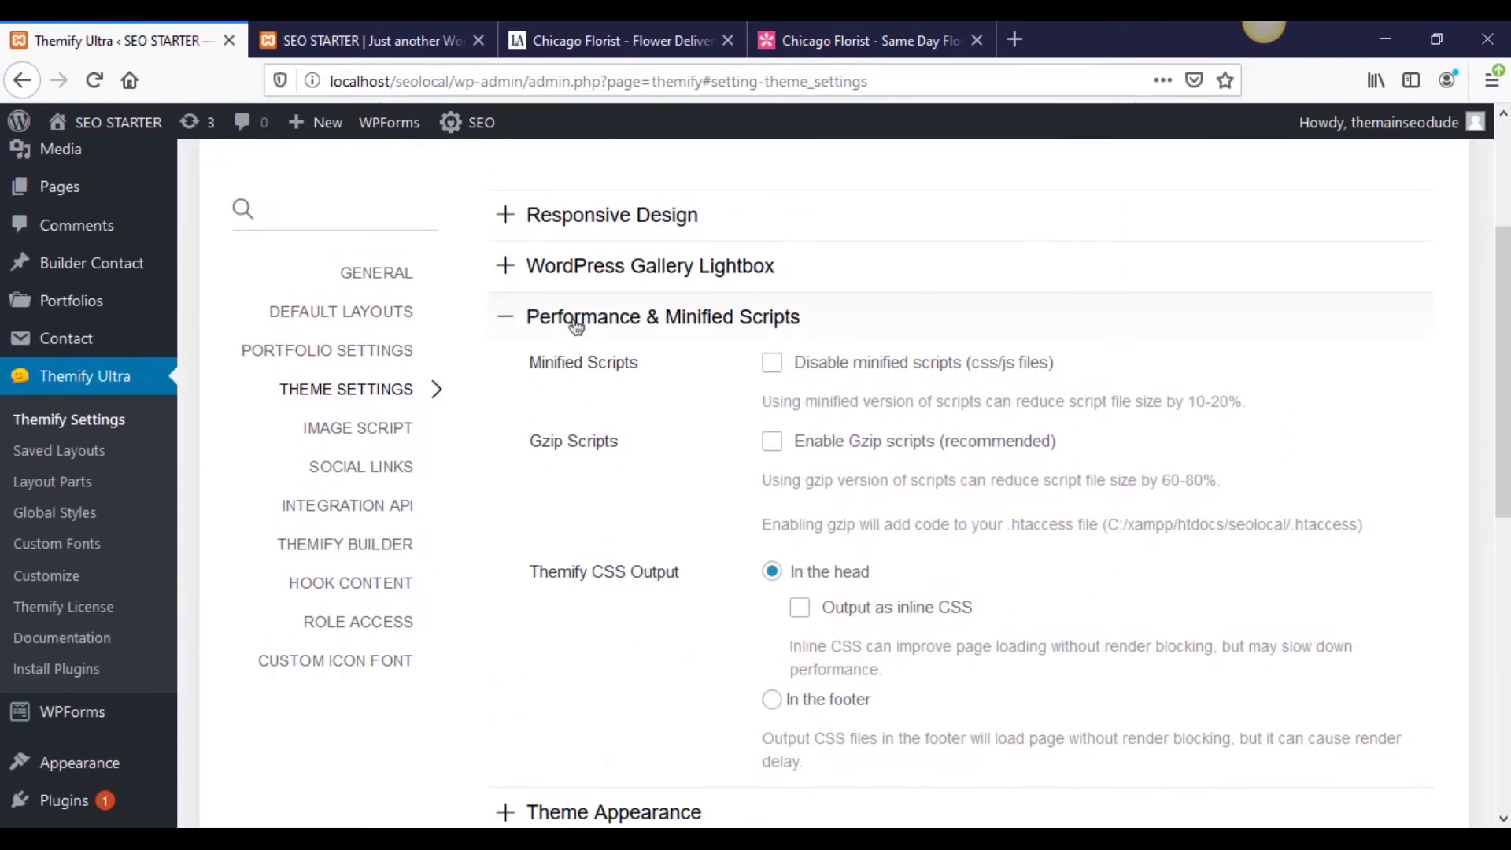
pyautogui.click(577, 327)
# Expand Theme Appearance and examine the theme color, typography, header design and header exclusion options.
pyautogui.click(592, 371)
pyautogui.scroll(-5, 601, 388)
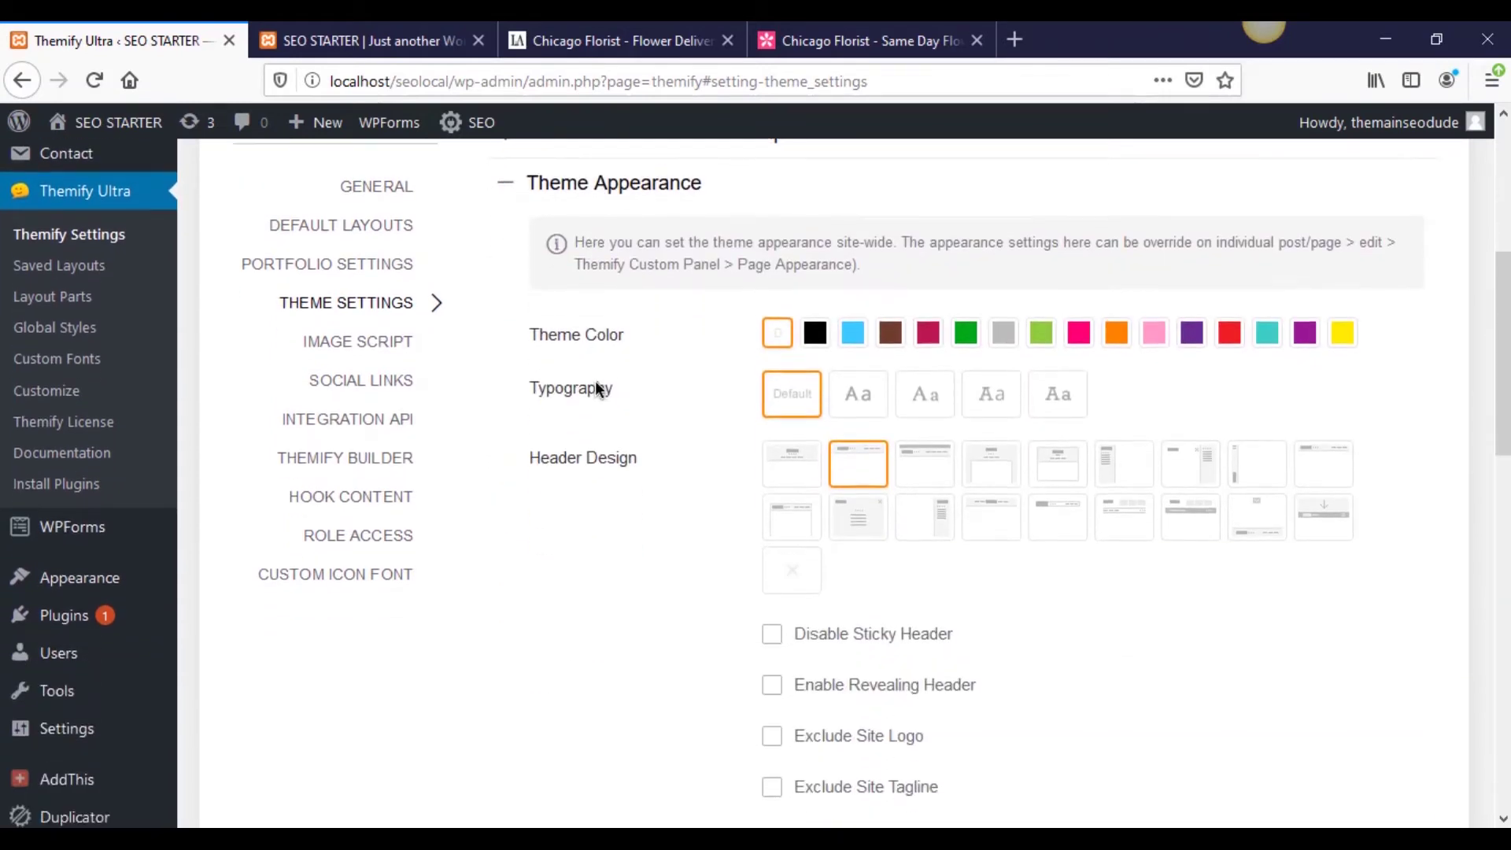
pyautogui.scroll(3, 697, 480)
pyautogui.scroll(-2, 697, 480)
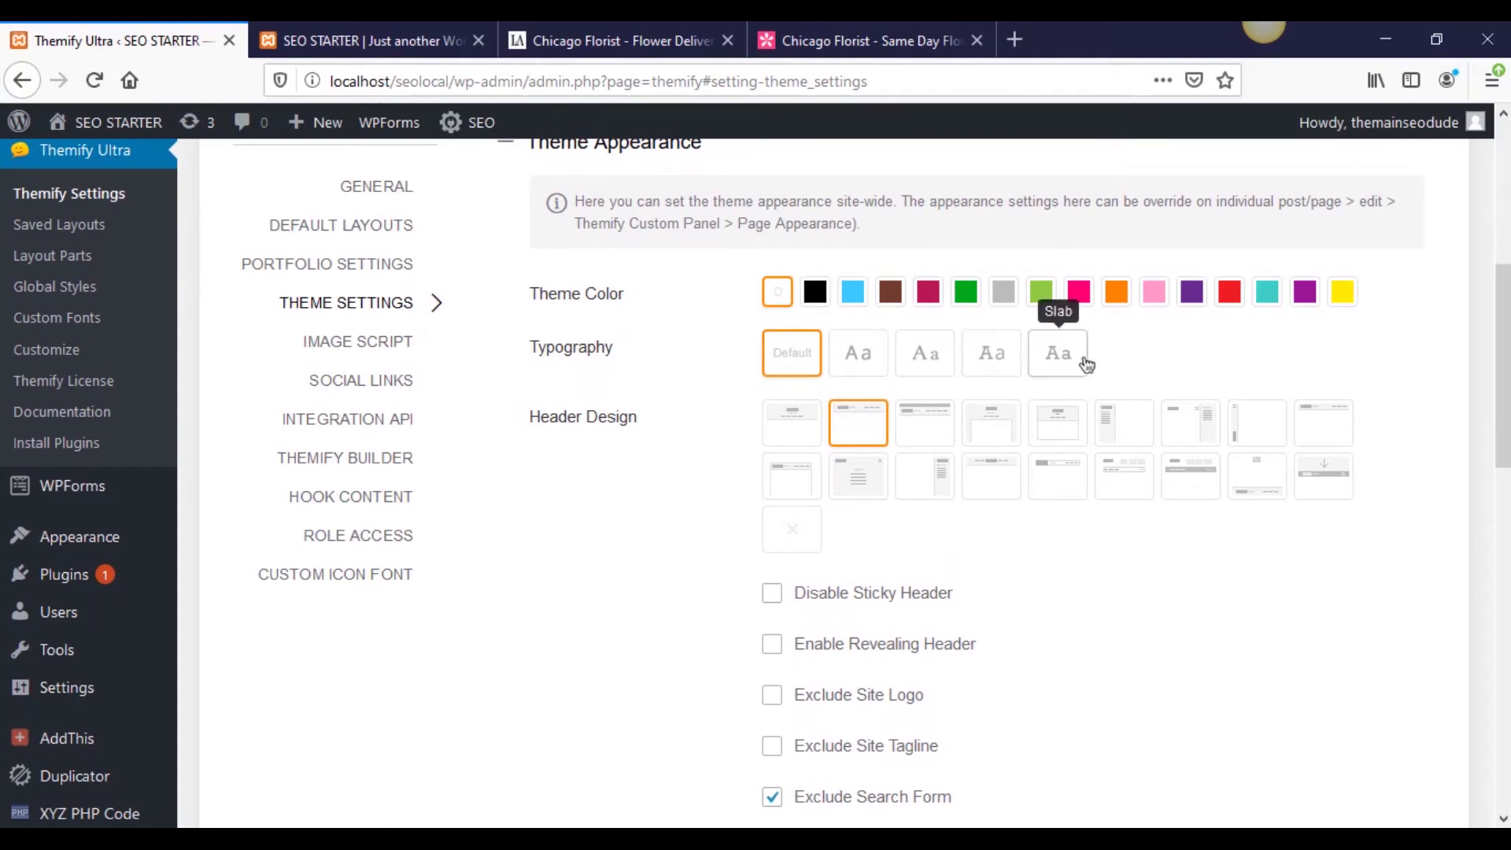
pyautogui.scroll(-3, 1022, 533)
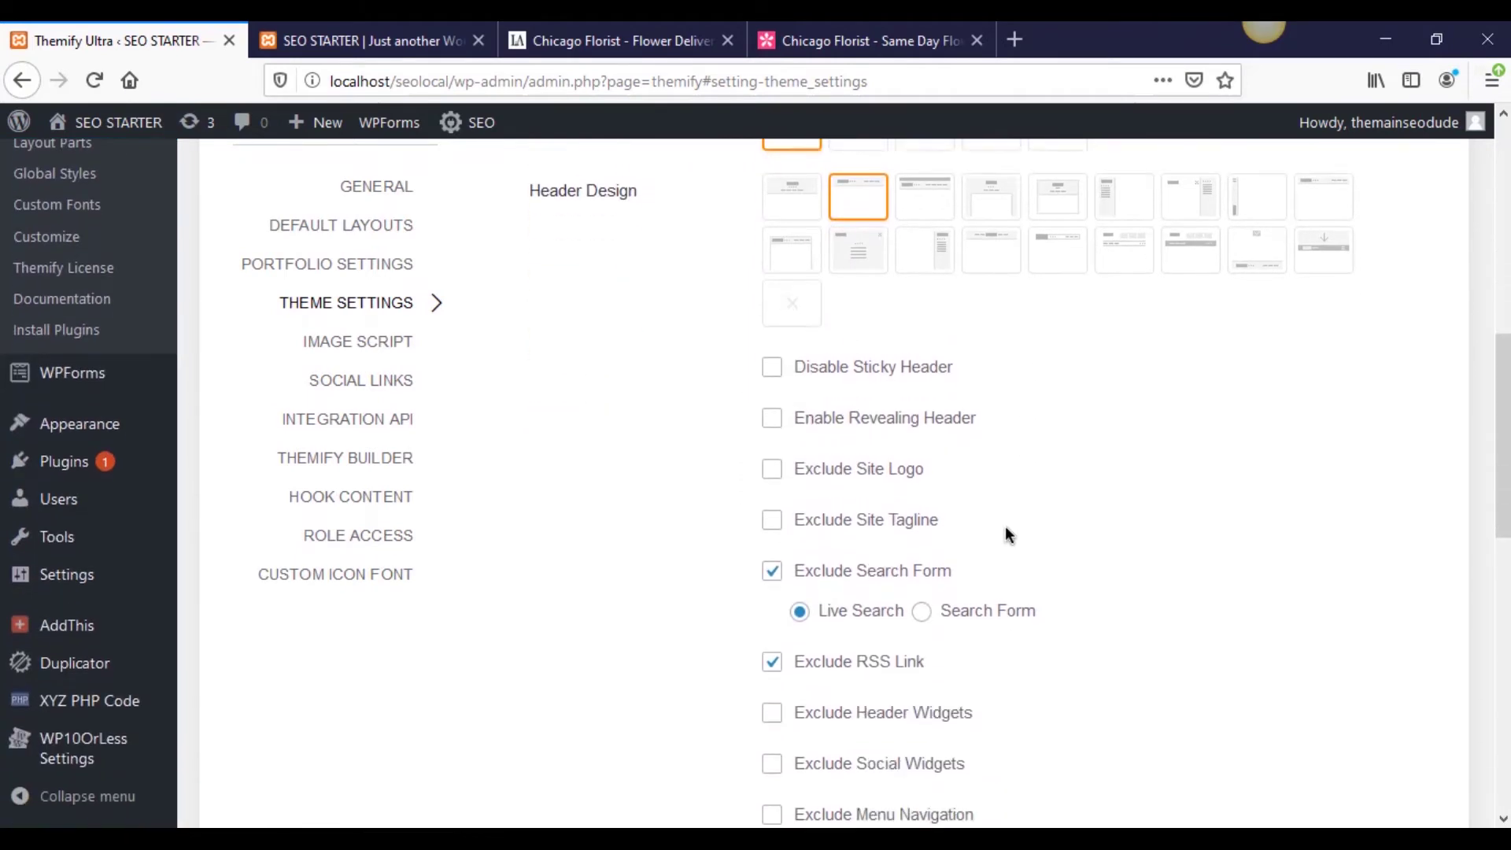
pyautogui.scroll(-2, 905, 472)
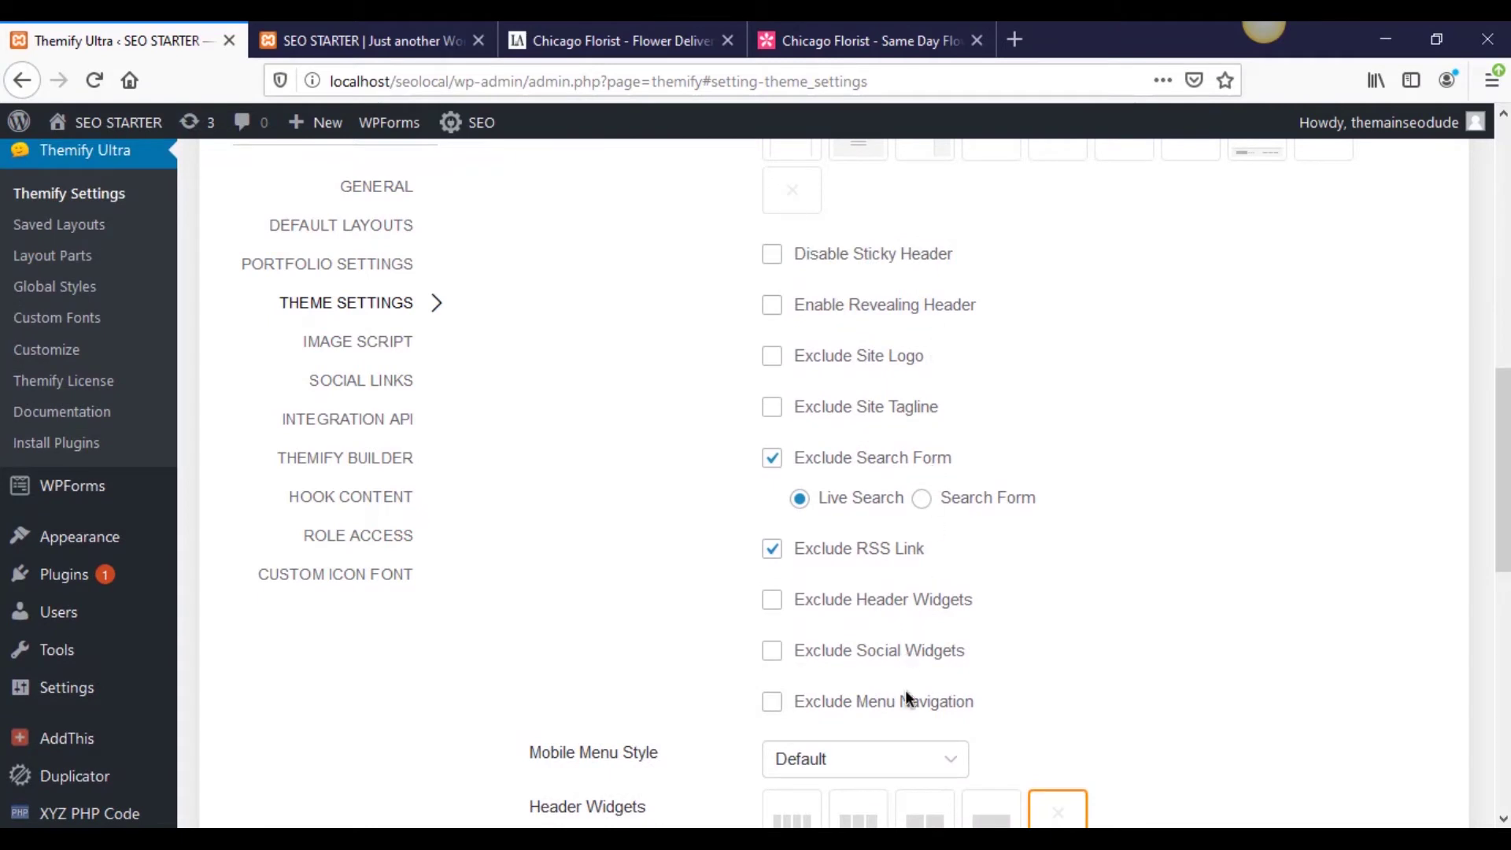
pyautogui.scroll(-4, 943, 567)
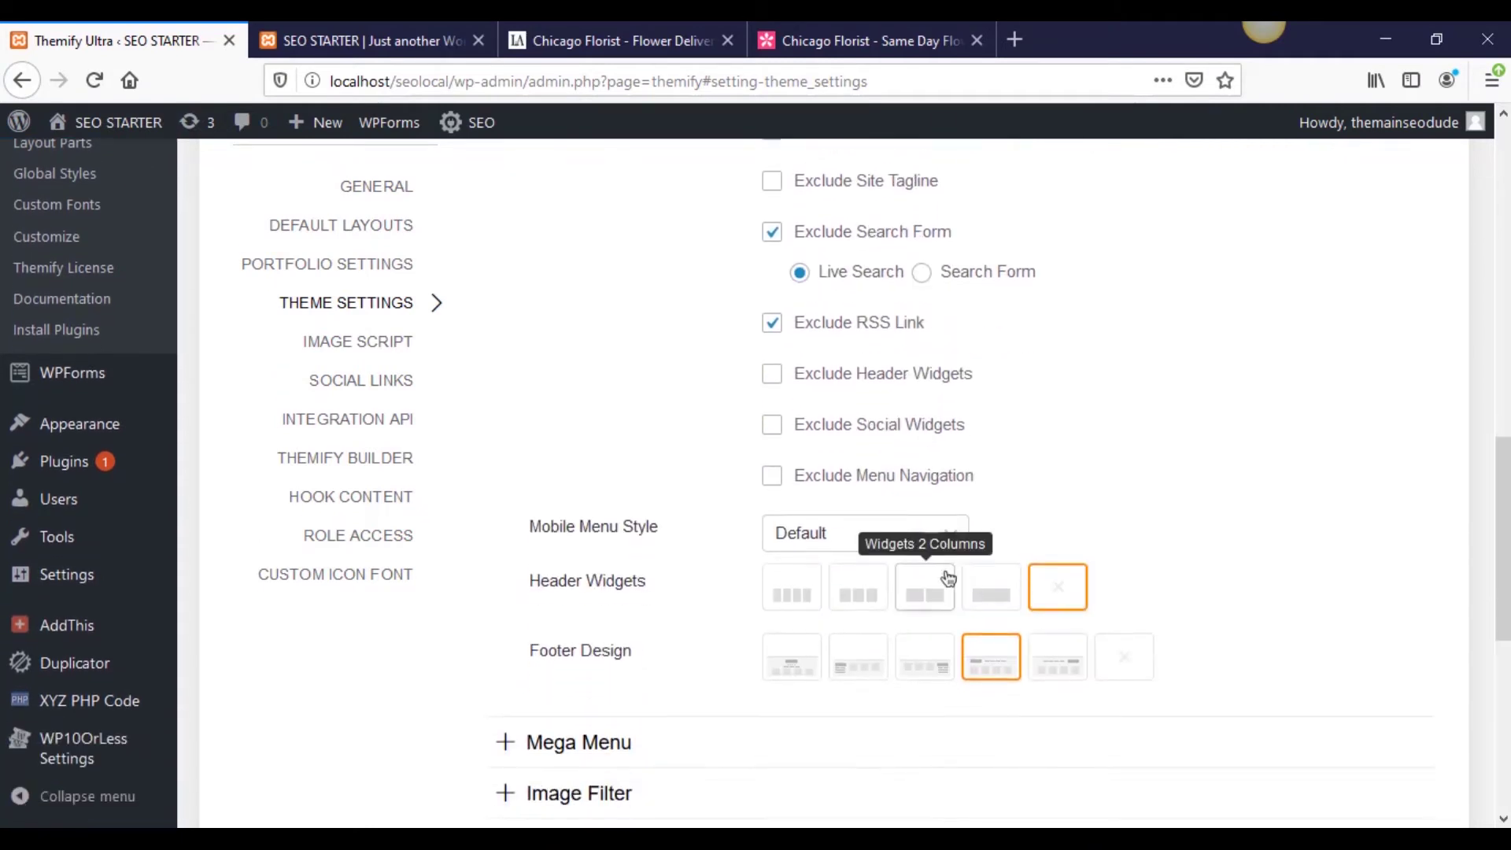
# Check the available Mobile Menu Style choices without changing the selection, and view the header widget and footer design options.
pyautogui.click(888, 425)
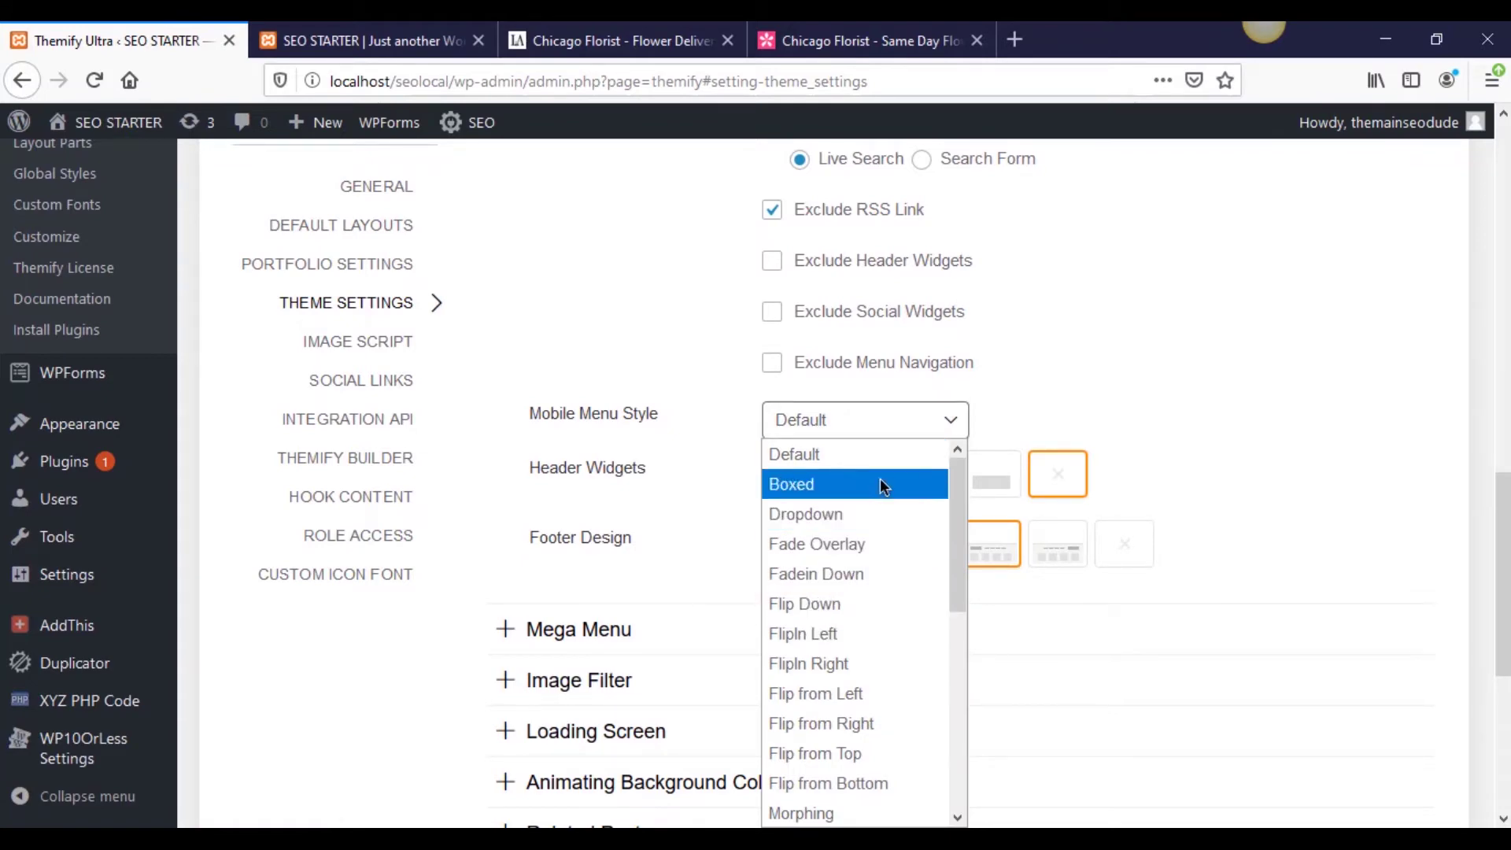
pyautogui.click(1112, 426)
pyautogui.scroll(-3, 1115, 425)
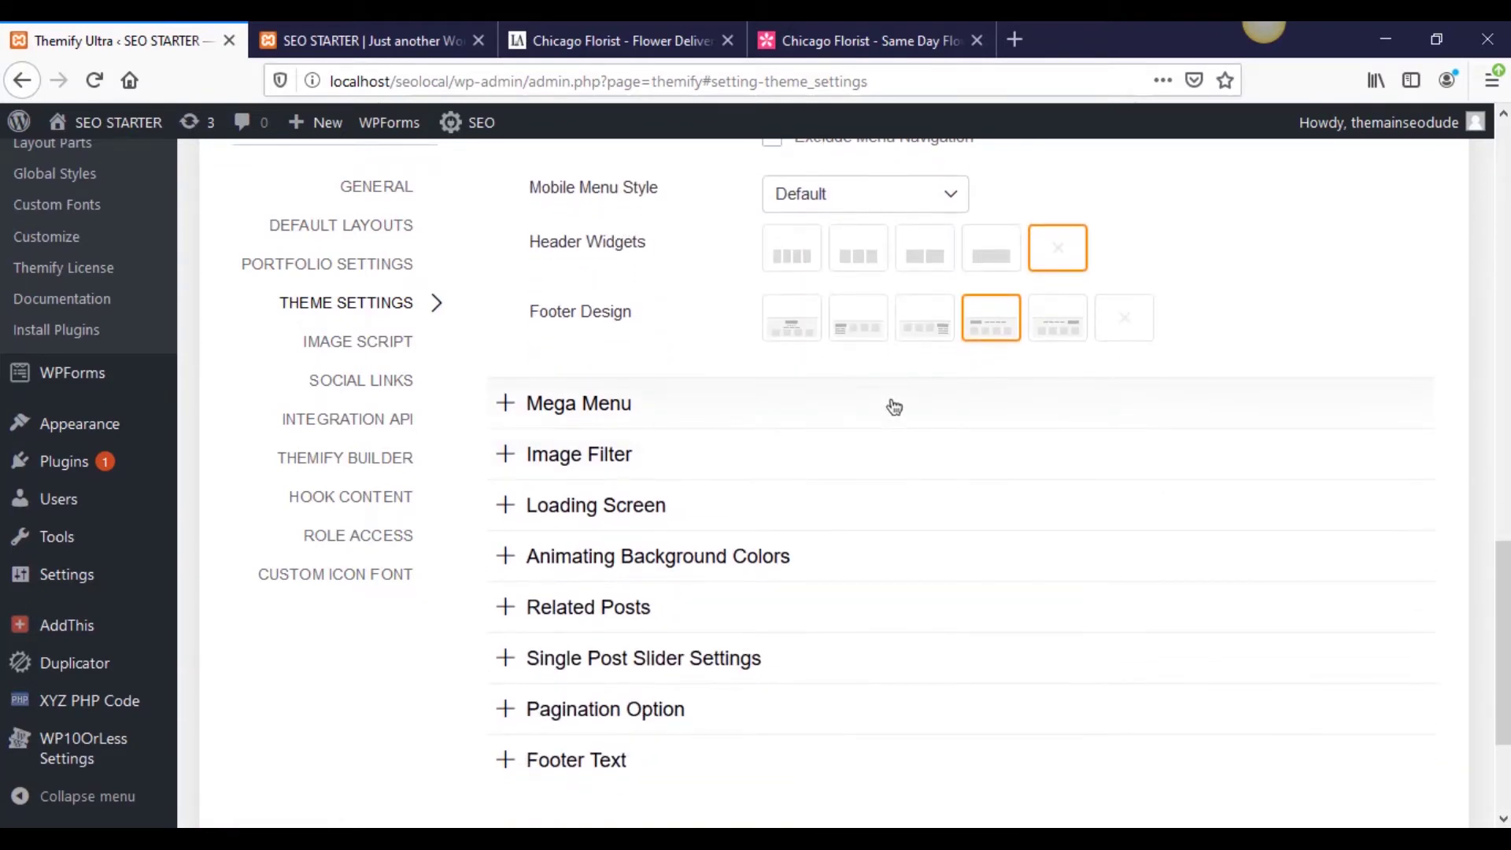
# Collapse Theme Appearance and examine the post number, featured image size and post count options under Mega Menu, leaving the section collapsed.
pyautogui.scroll(4, 877, 441)
pyautogui.scroll(9, 869, 449)
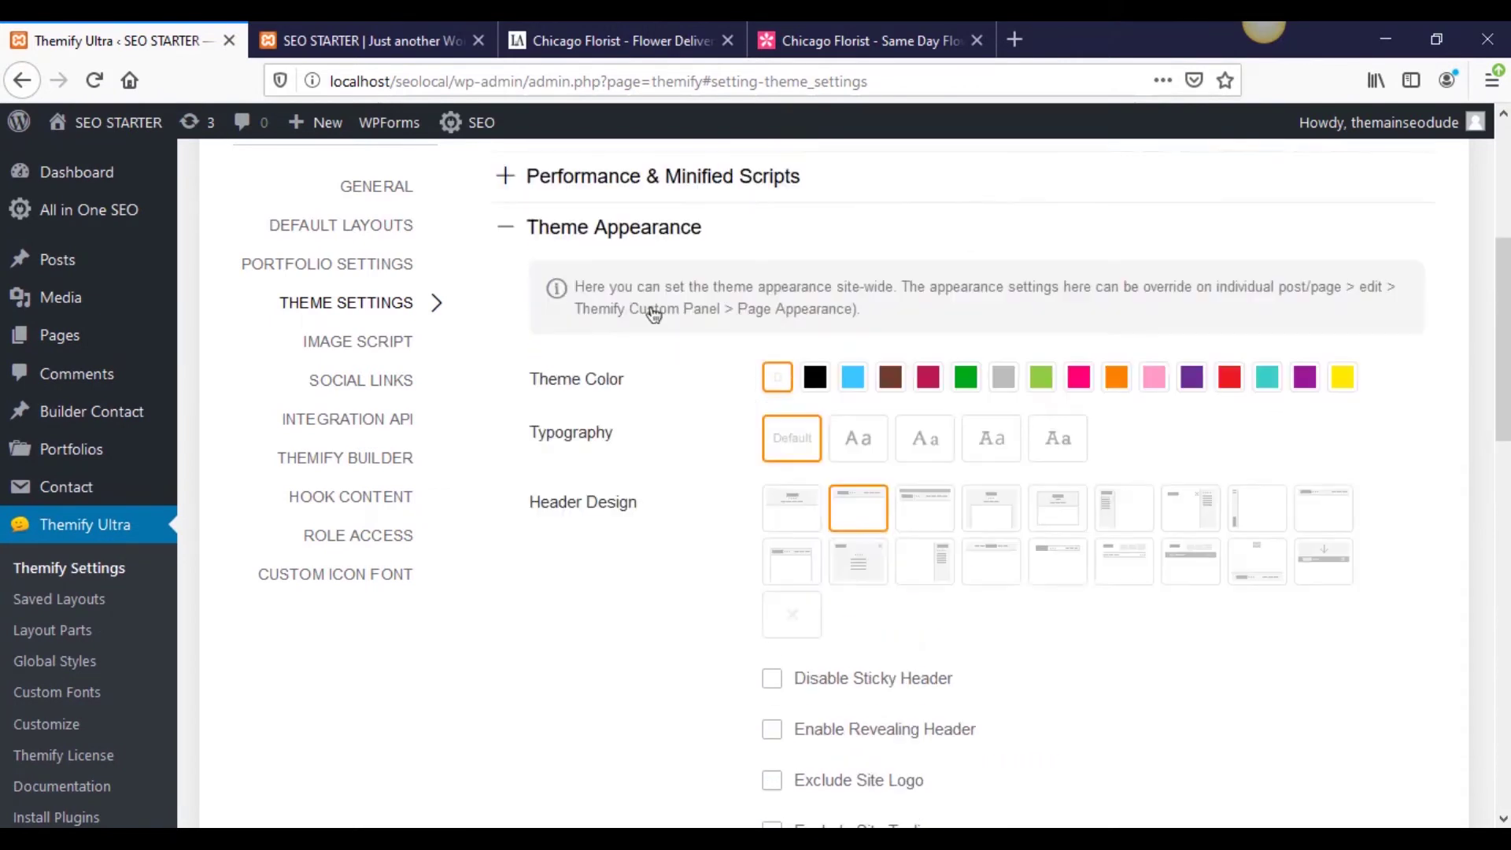
pyautogui.click(665, 367)
pyautogui.click(674, 431)
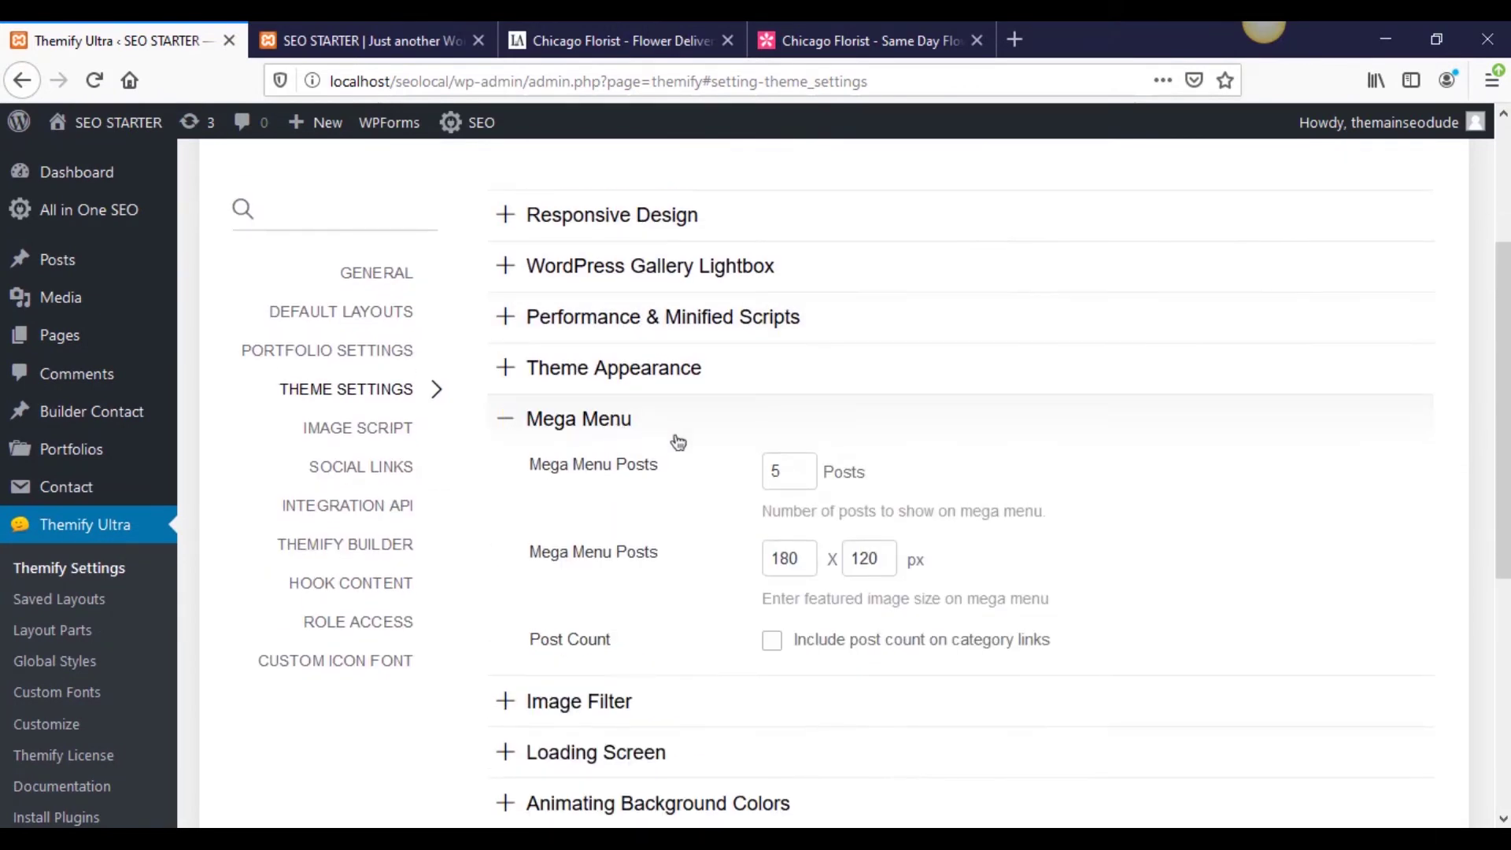
pyautogui.scroll(-1, 717, 467)
pyautogui.scroll(-1, 718, 468)
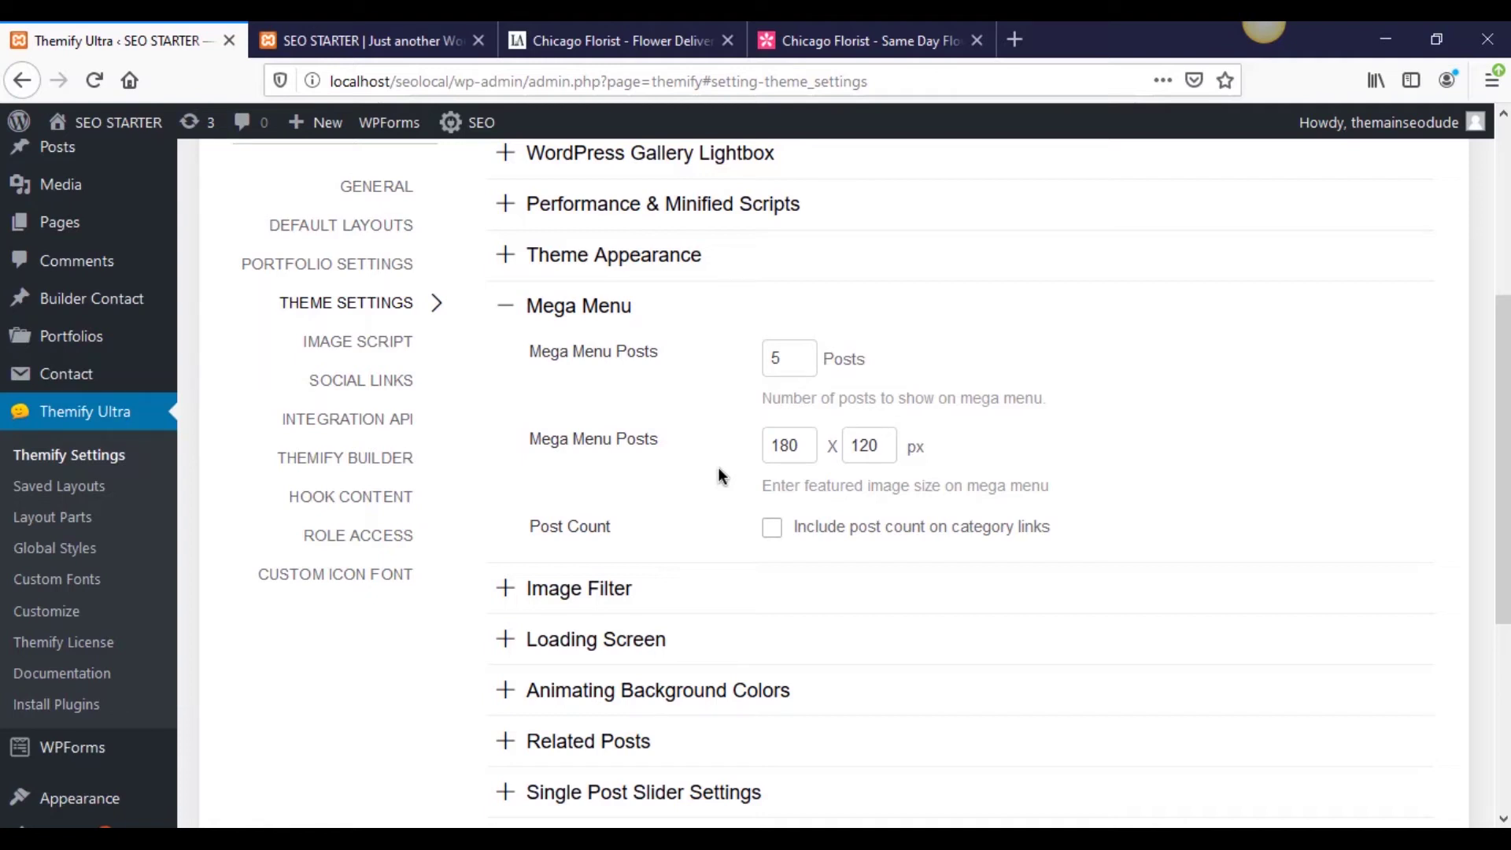
pyautogui.click(551, 307)
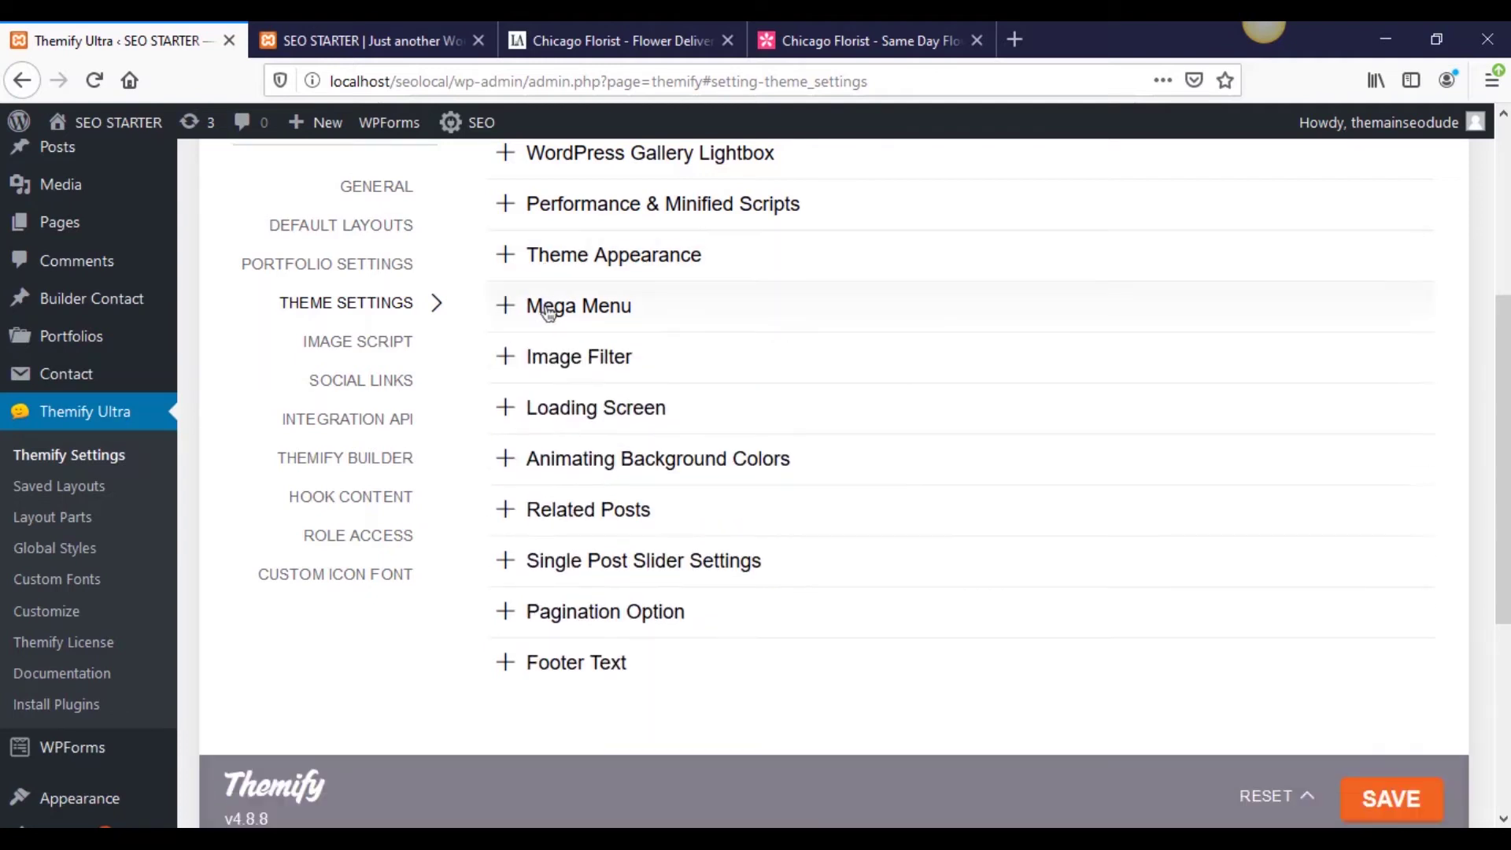
# Check the available Image Filter choices without changing the selection, and collapse the Image Filter section.
pyautogui.click(557, 359)
pyautogui.click(885, 416)
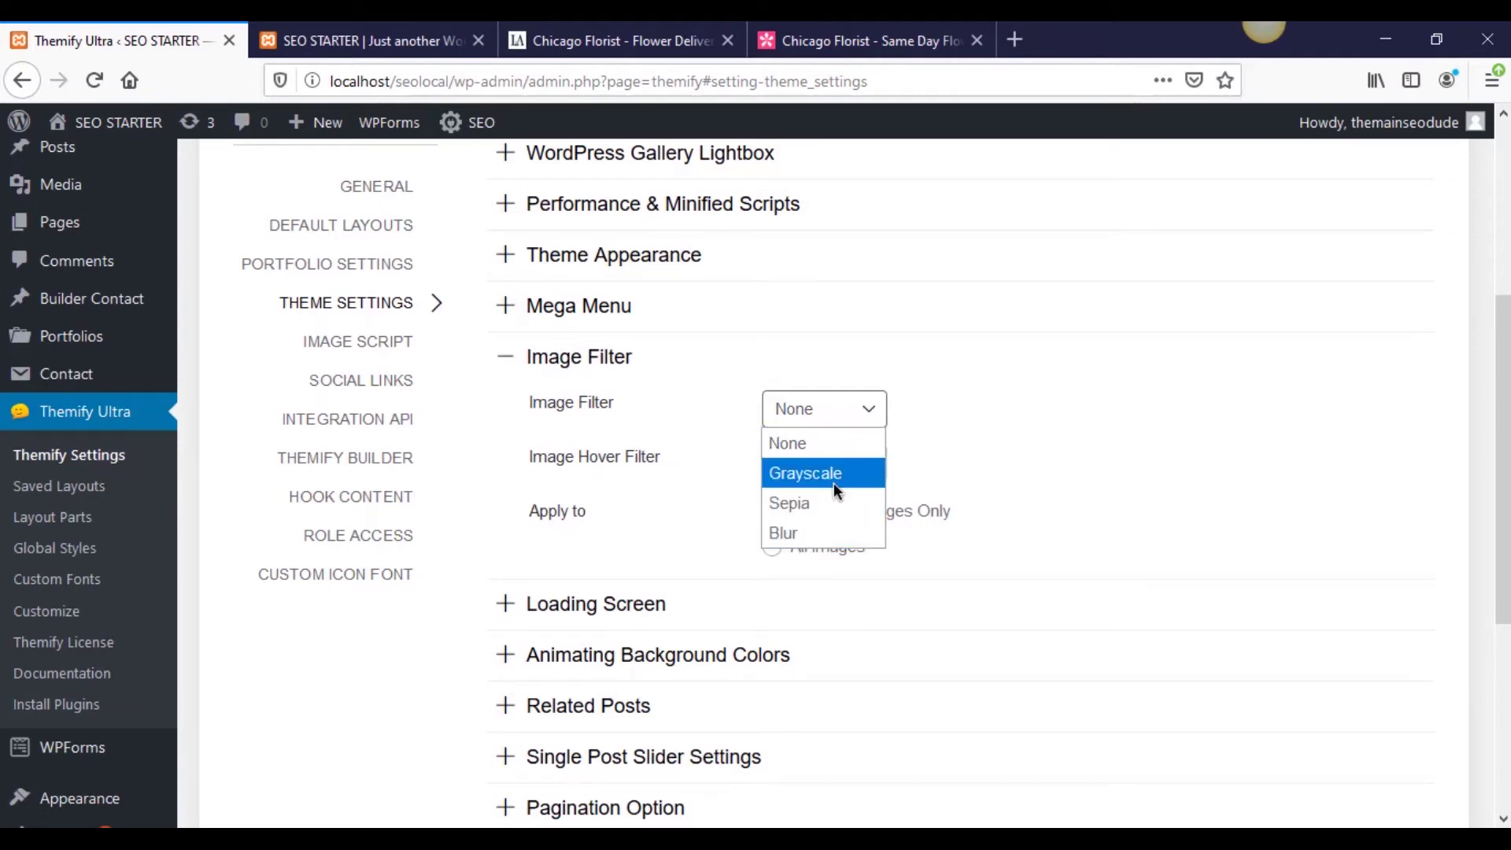
pyautogui.click(1080, 403)
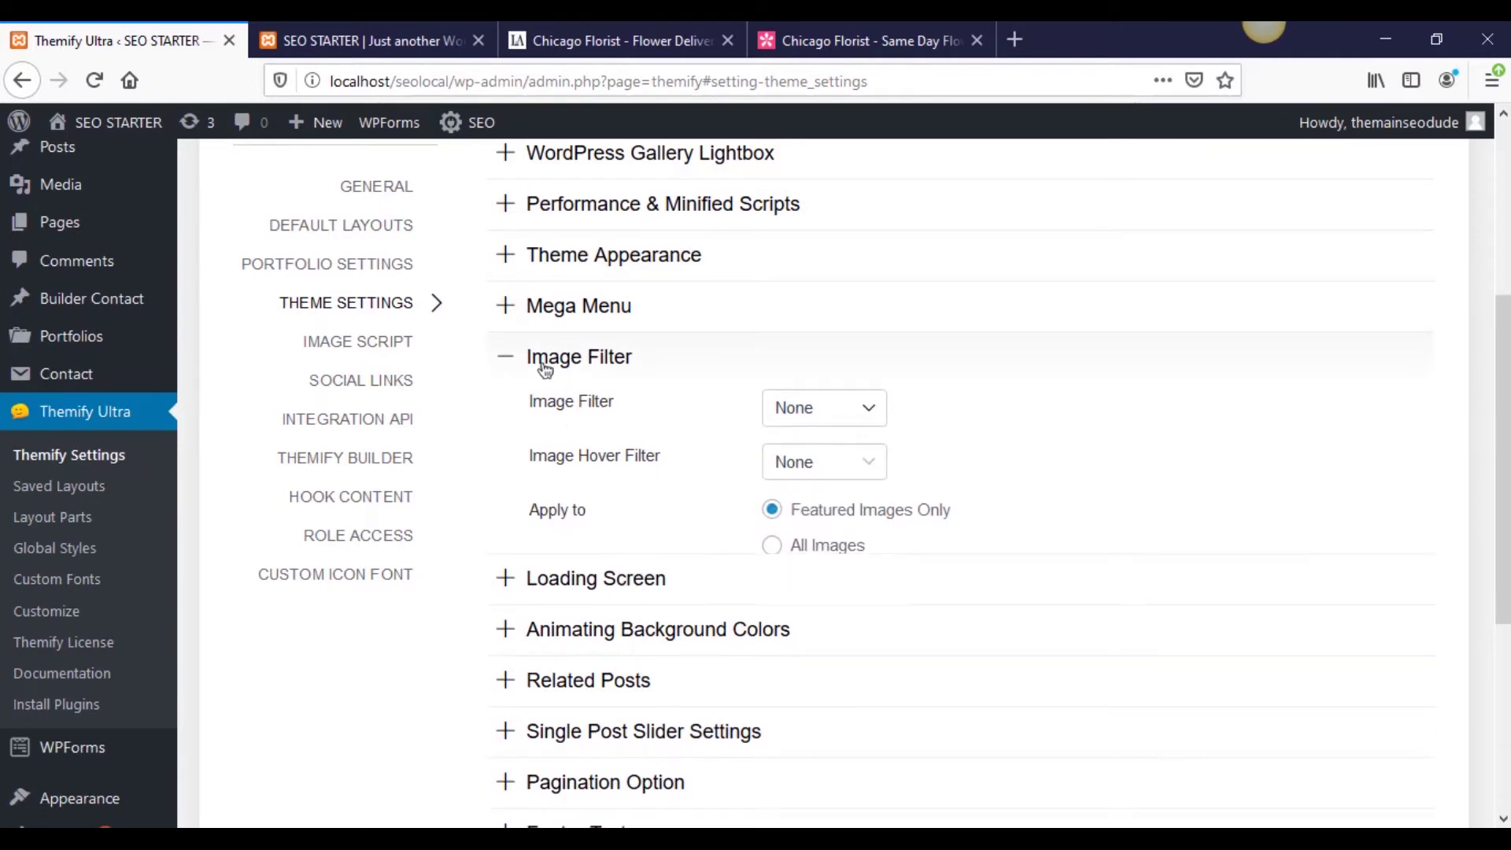
pyautogui.click(544, 363)
# Expand Loading Screen, read its every-page, color and loader icon options, and collapse the section.
pyautogui.click(525, 411)
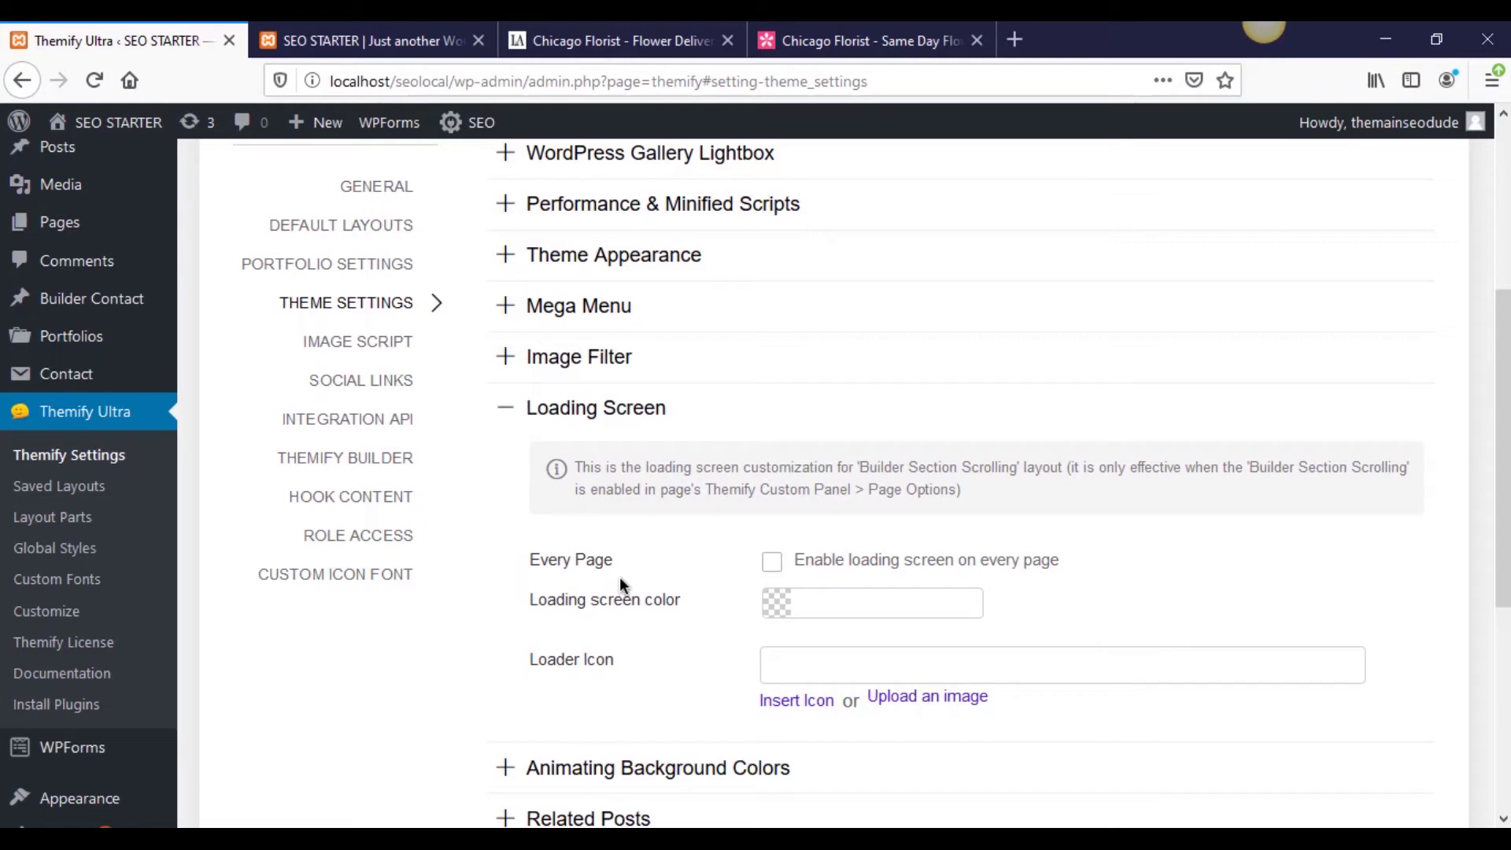
pyautogui.scroll(-2, 628, 606)
pyautogui.scroll(1, 626, 546)
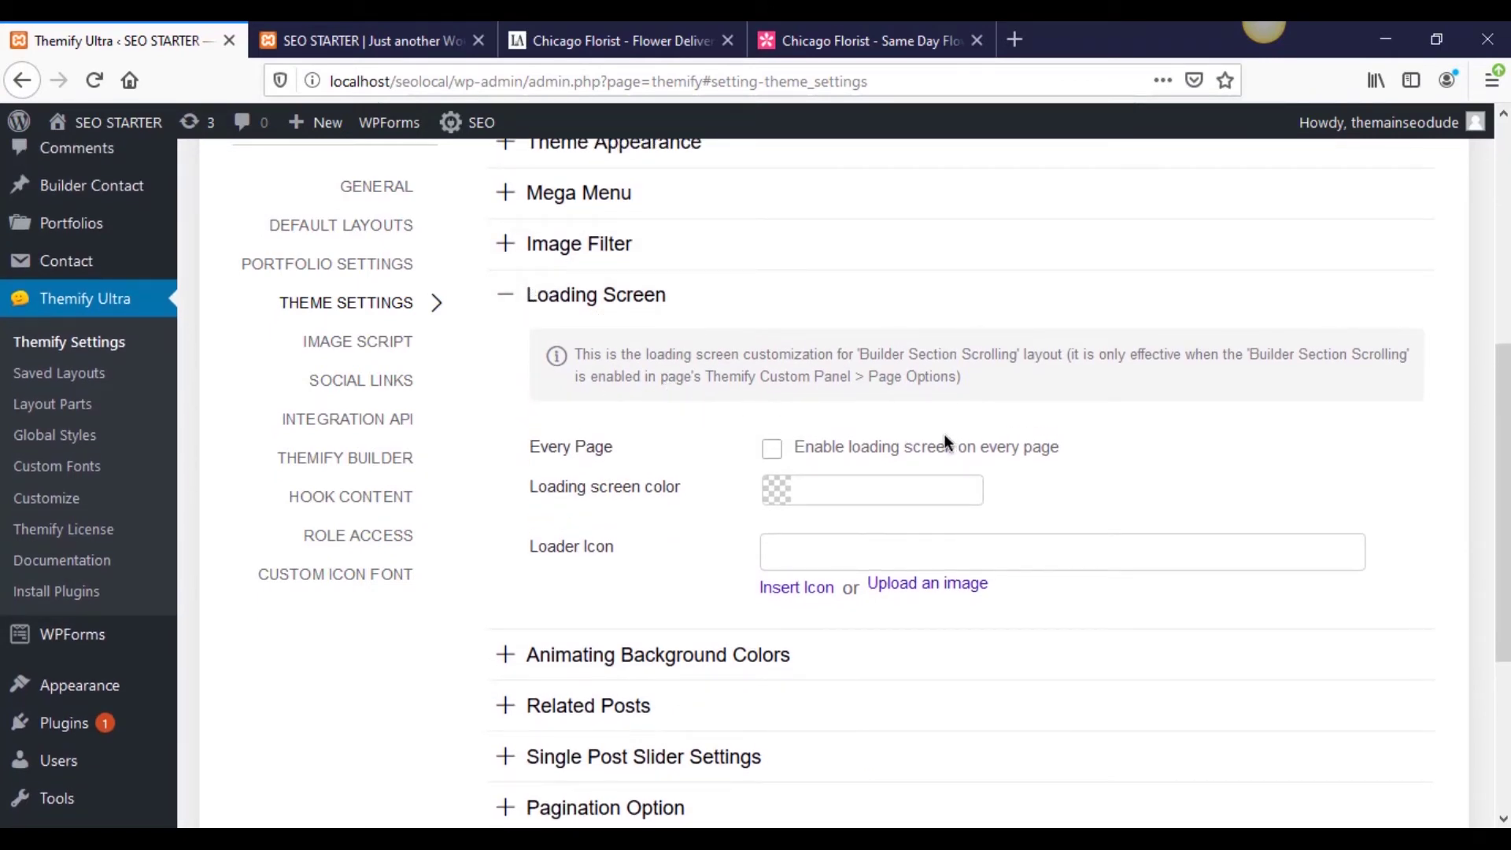
pyautogui.click(518, 301)
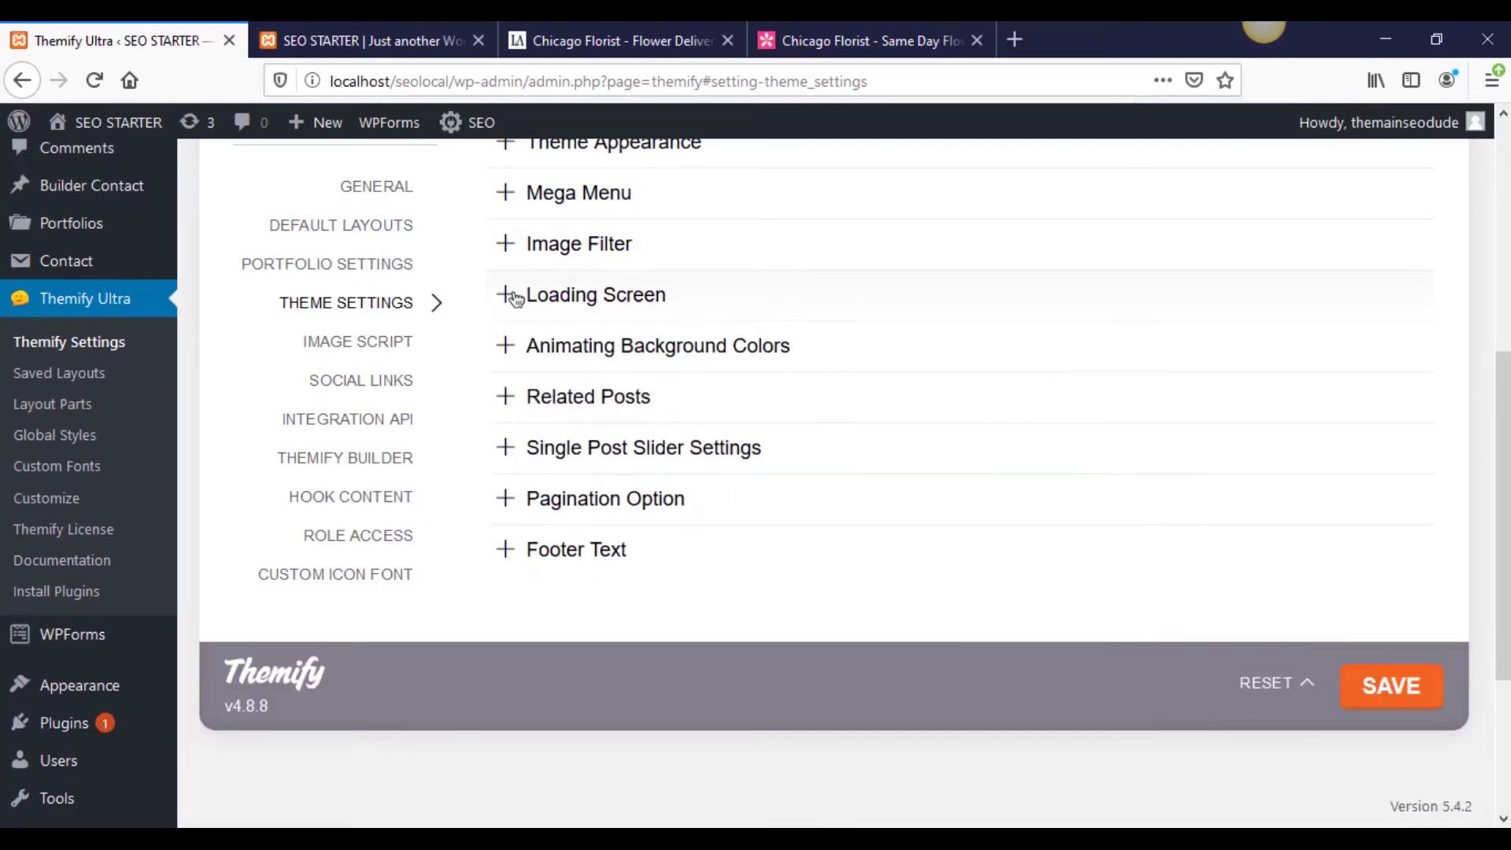
# Expand Animating Background Colors and try enabling animated colors in the footer to examine the speed and color options.
pyautogui.click(507, 345)
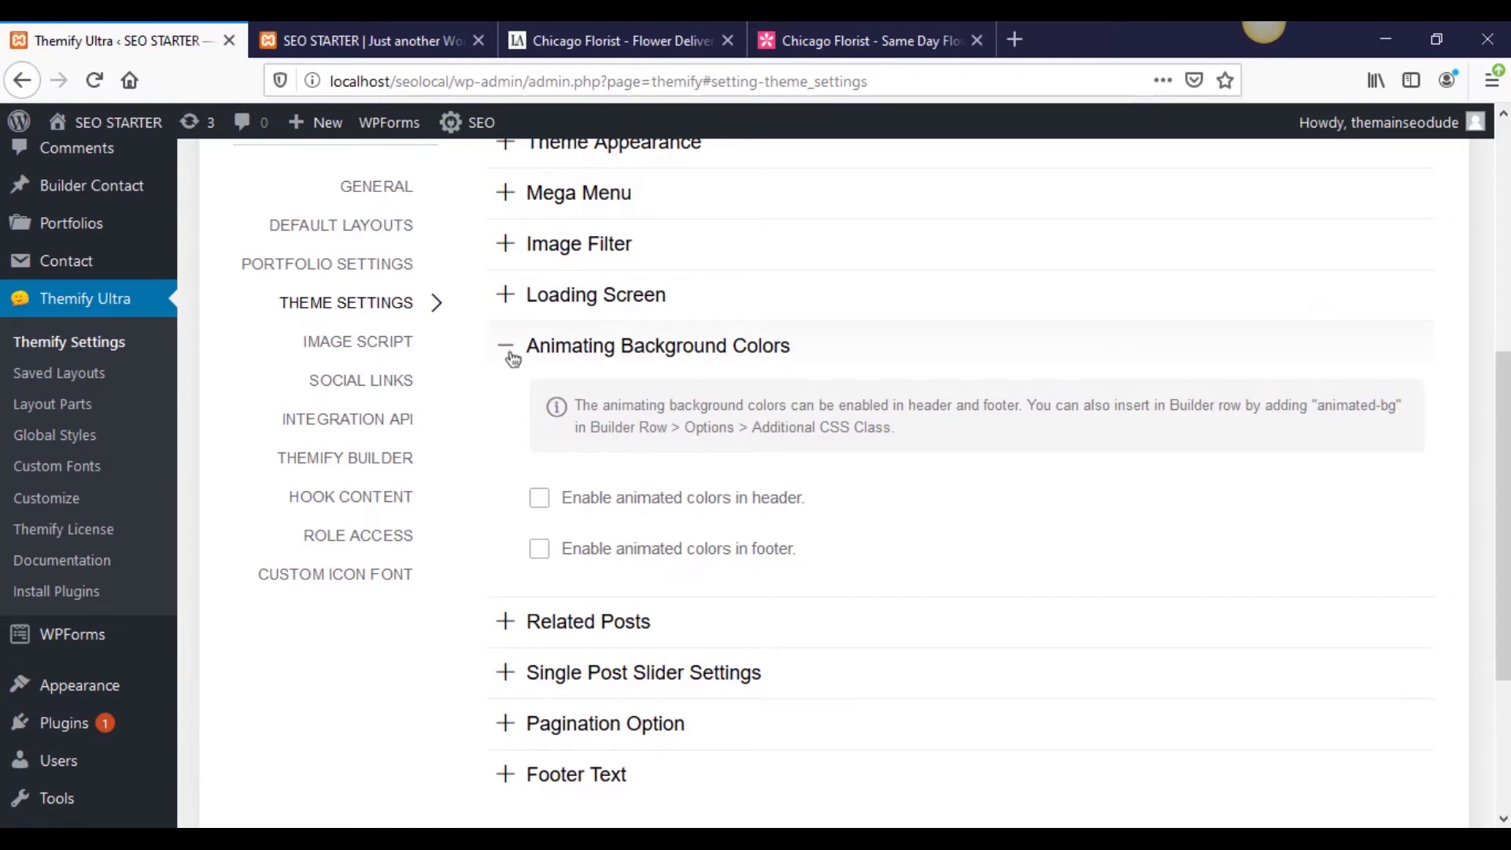
pyautogui.click(513, 358)
pyautogui.click(513, 358)
pyautogui.click(540, 551)
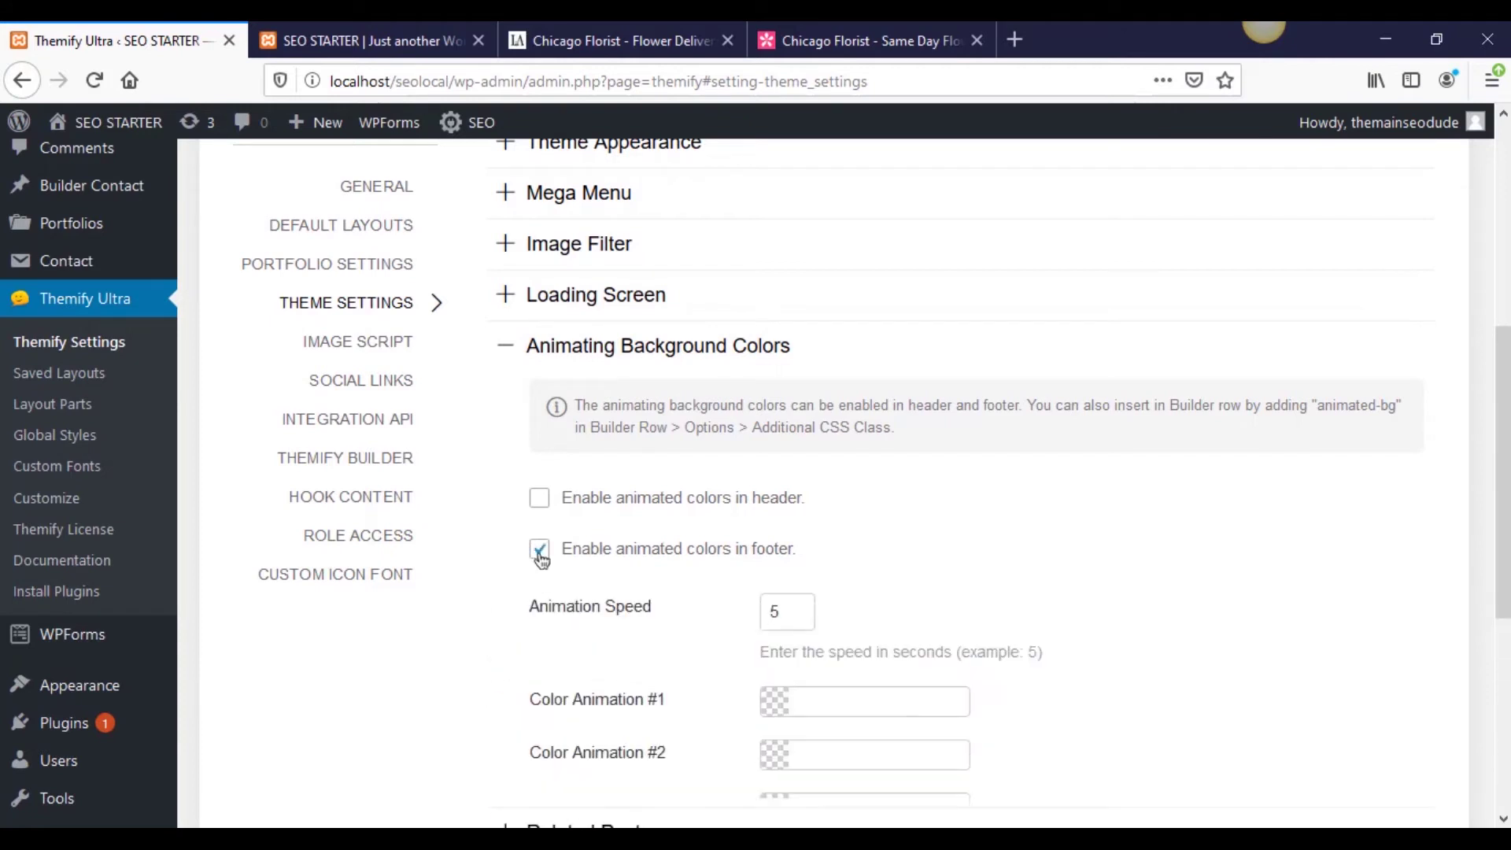
pyautogui.scroll(-4, 573, 611)
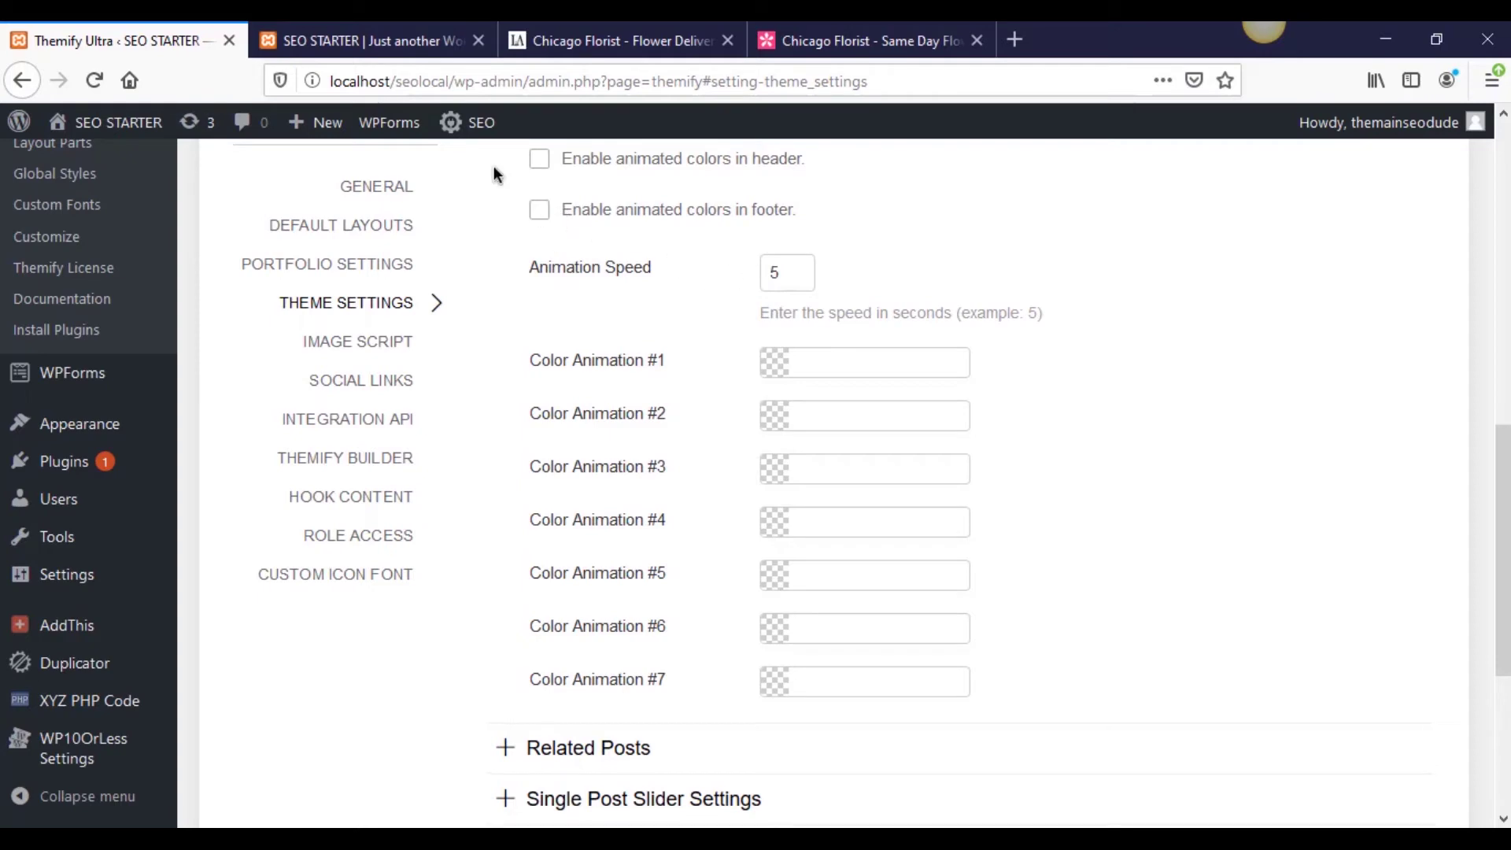
# View the footer of the SEO STARTER home page and return to the Animating Background Colors settings.
pyautogui.click(394, 41)
pyautogui.scroll(-20, 644, 751)
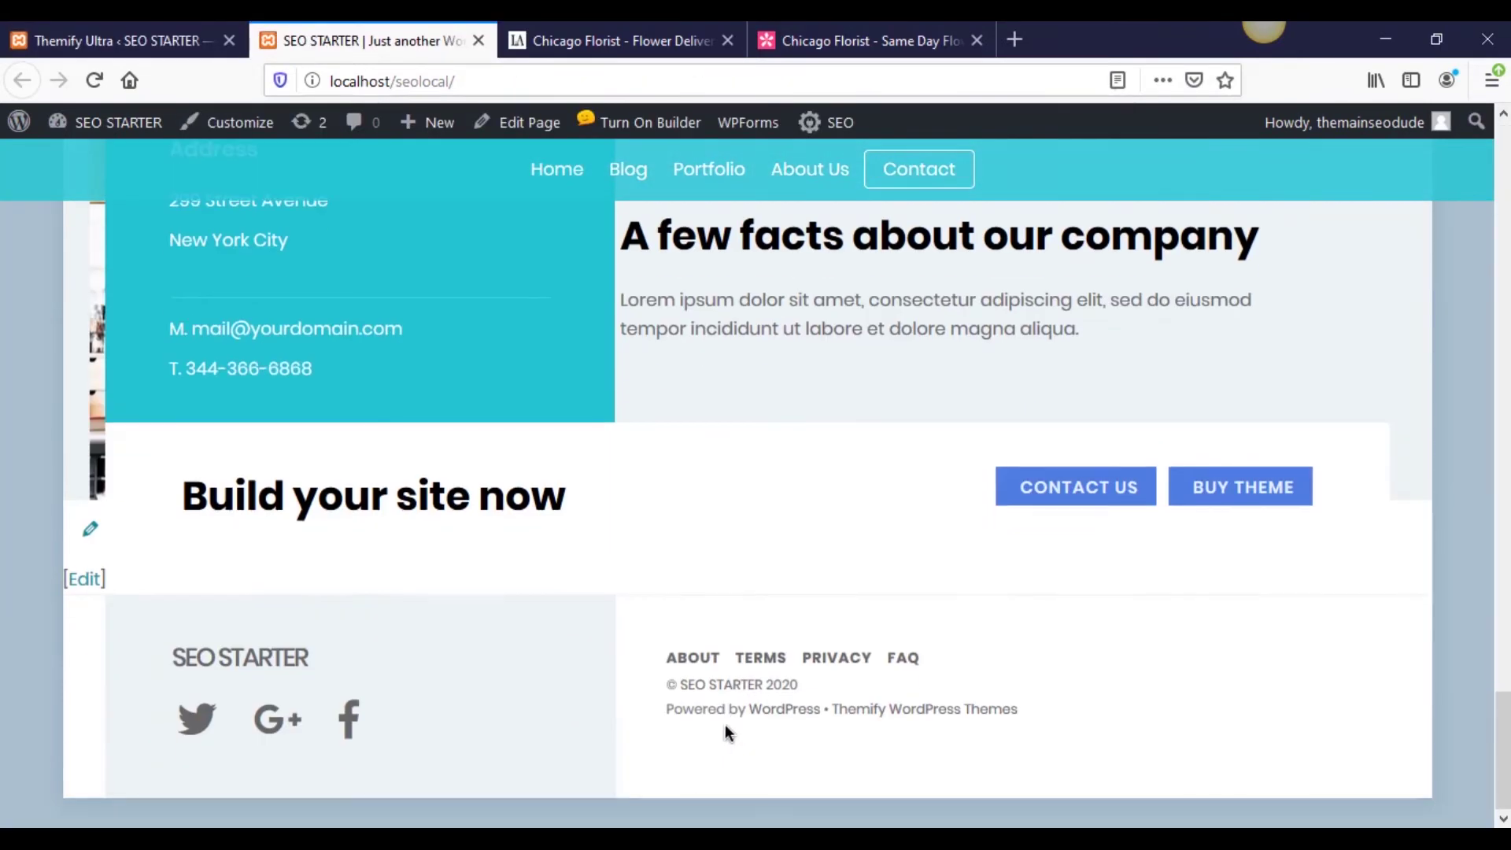
pyautogui.click(118, 41)
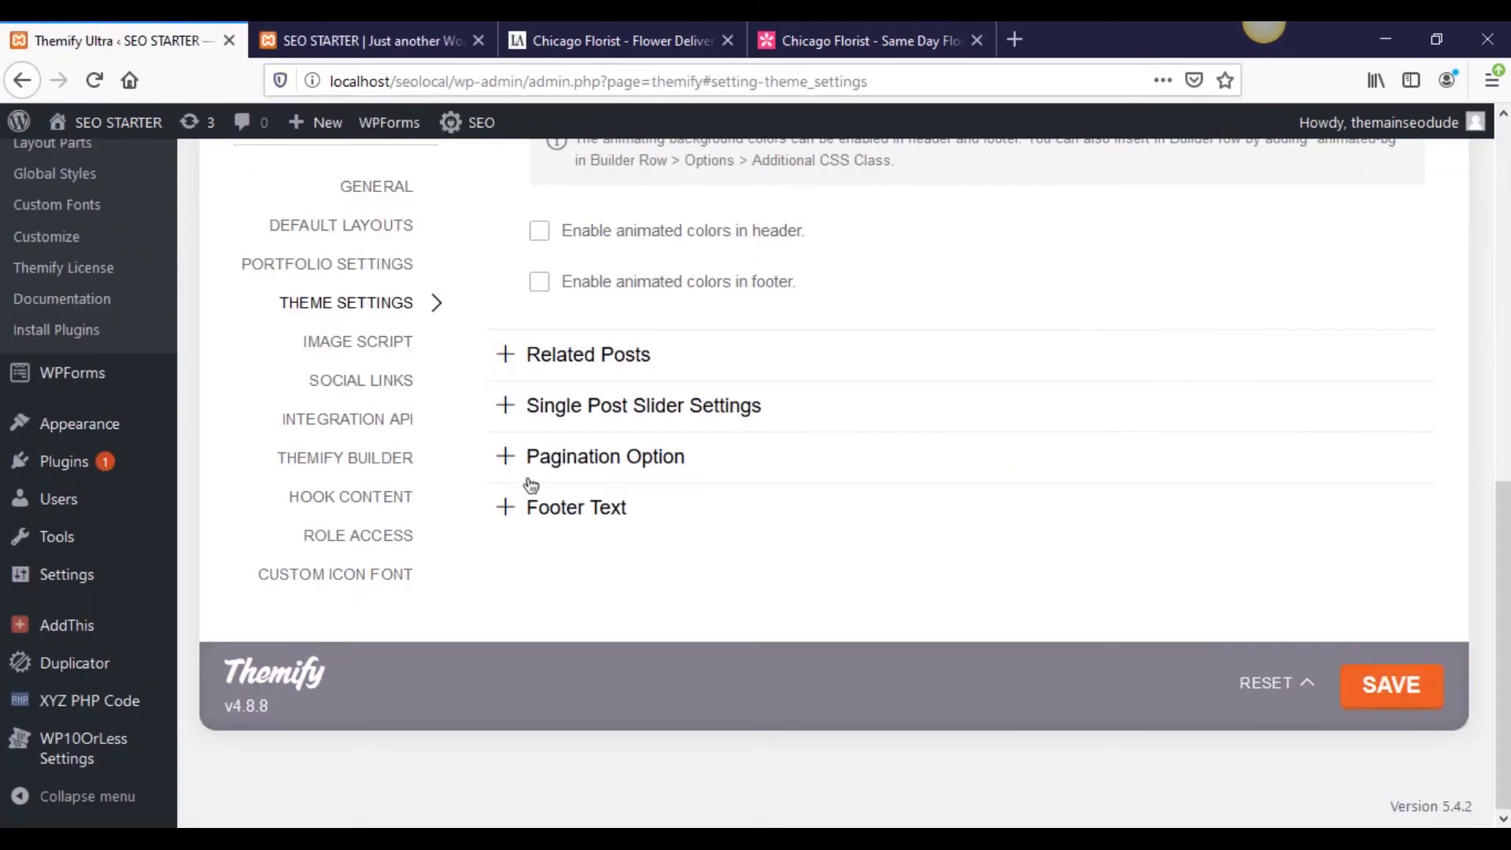
pyautogui.scroll(8, 611, 522)
pyautogui.scroll(-4, 586, 719)
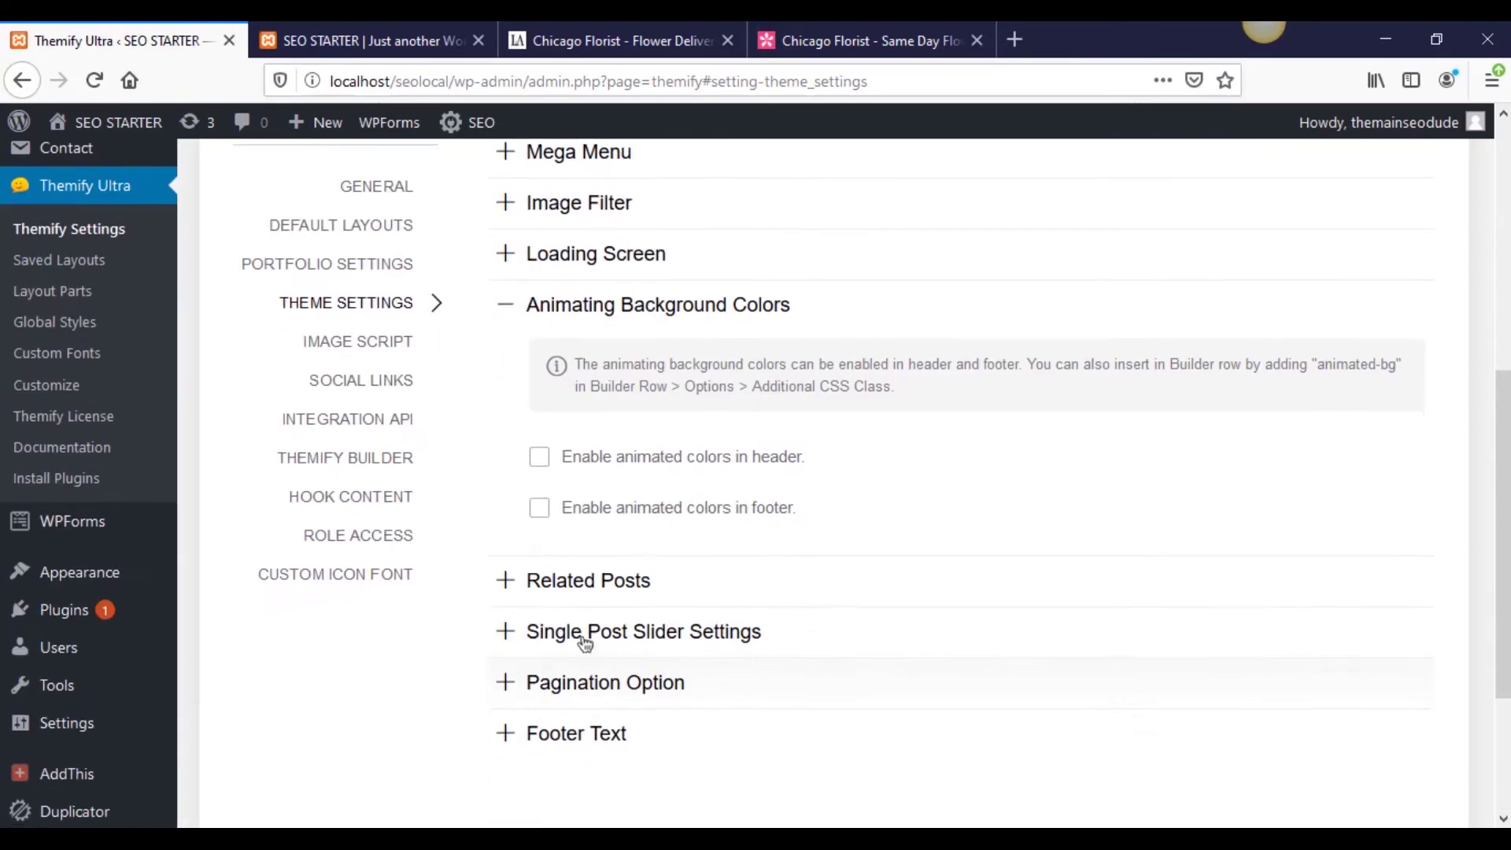
# Enable animated colors in the footer and set Color Animation #1 to red #ff0000.
pyautogui.click(539, 504)
pyautogui.scroll(-2, 581, 516)
pyautogui.scroll(-2, 581, 516)
pyautogui.click(786, 334)
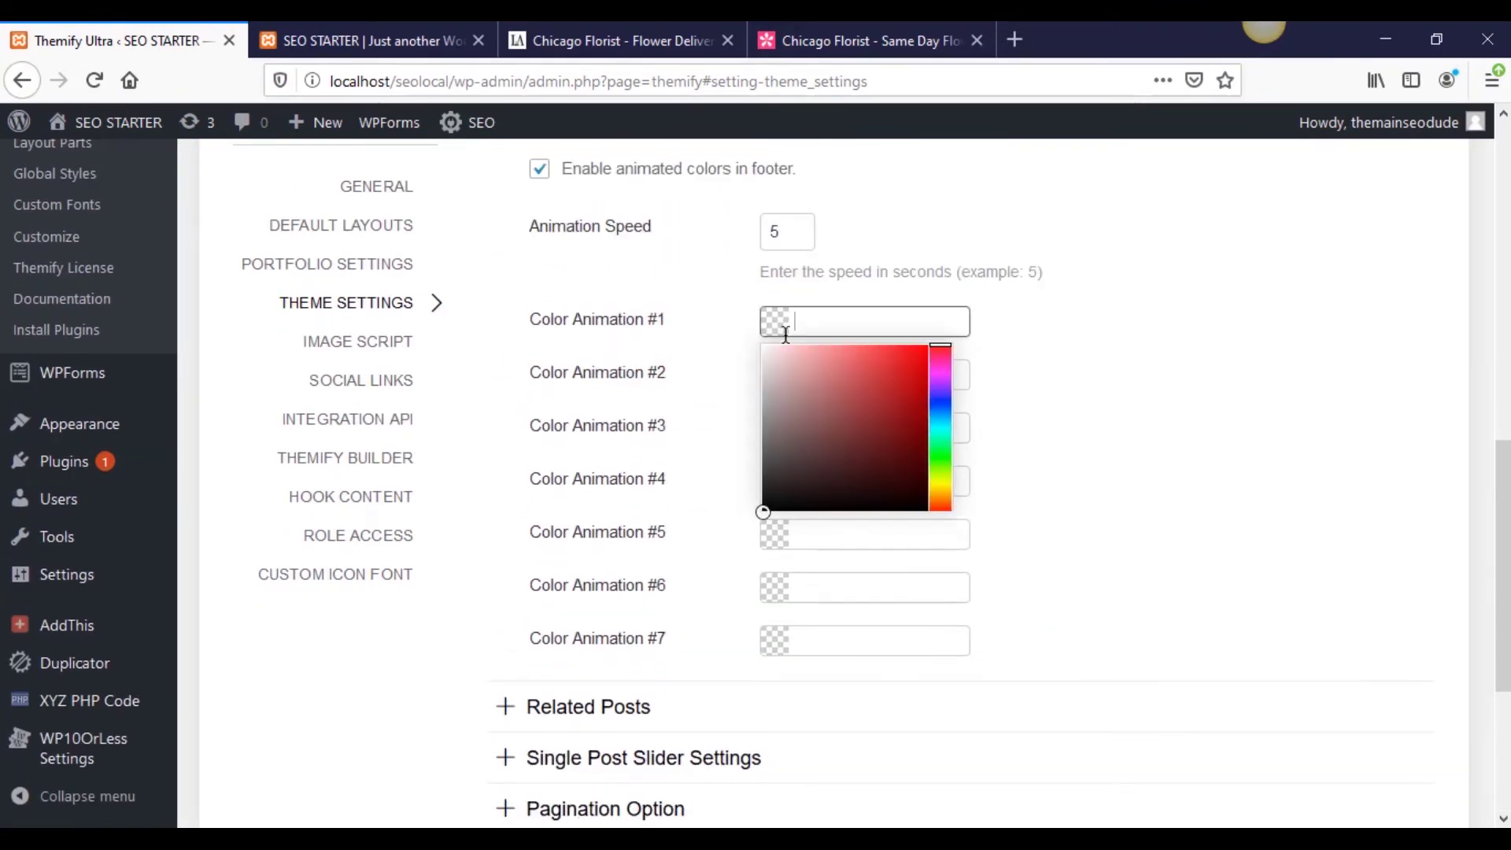
pyautogui.moveTo(865, 411); pyautogui.dragTo(998, 298)
pyautogui.click(998, 297)
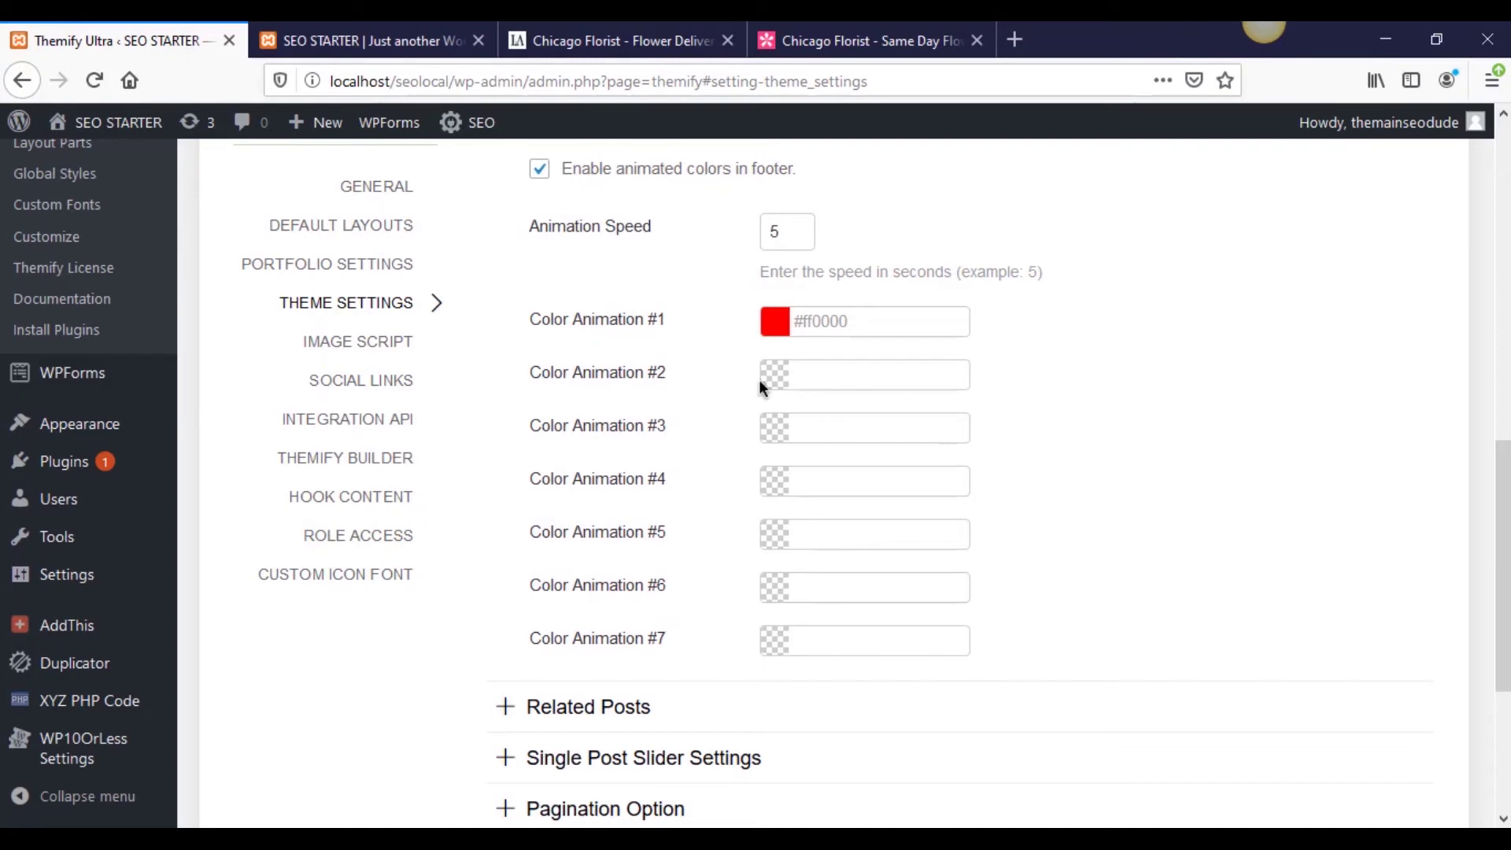
# Set Color Animation #2 to purple #9900ff and Color Animation #3 to blue #0044ff.
pyautogui.click(762, 380)
pyautogui.click(925, 430)
pyautogui.moveTo(940, 425); pyautogui.dragTo(1064, 399)
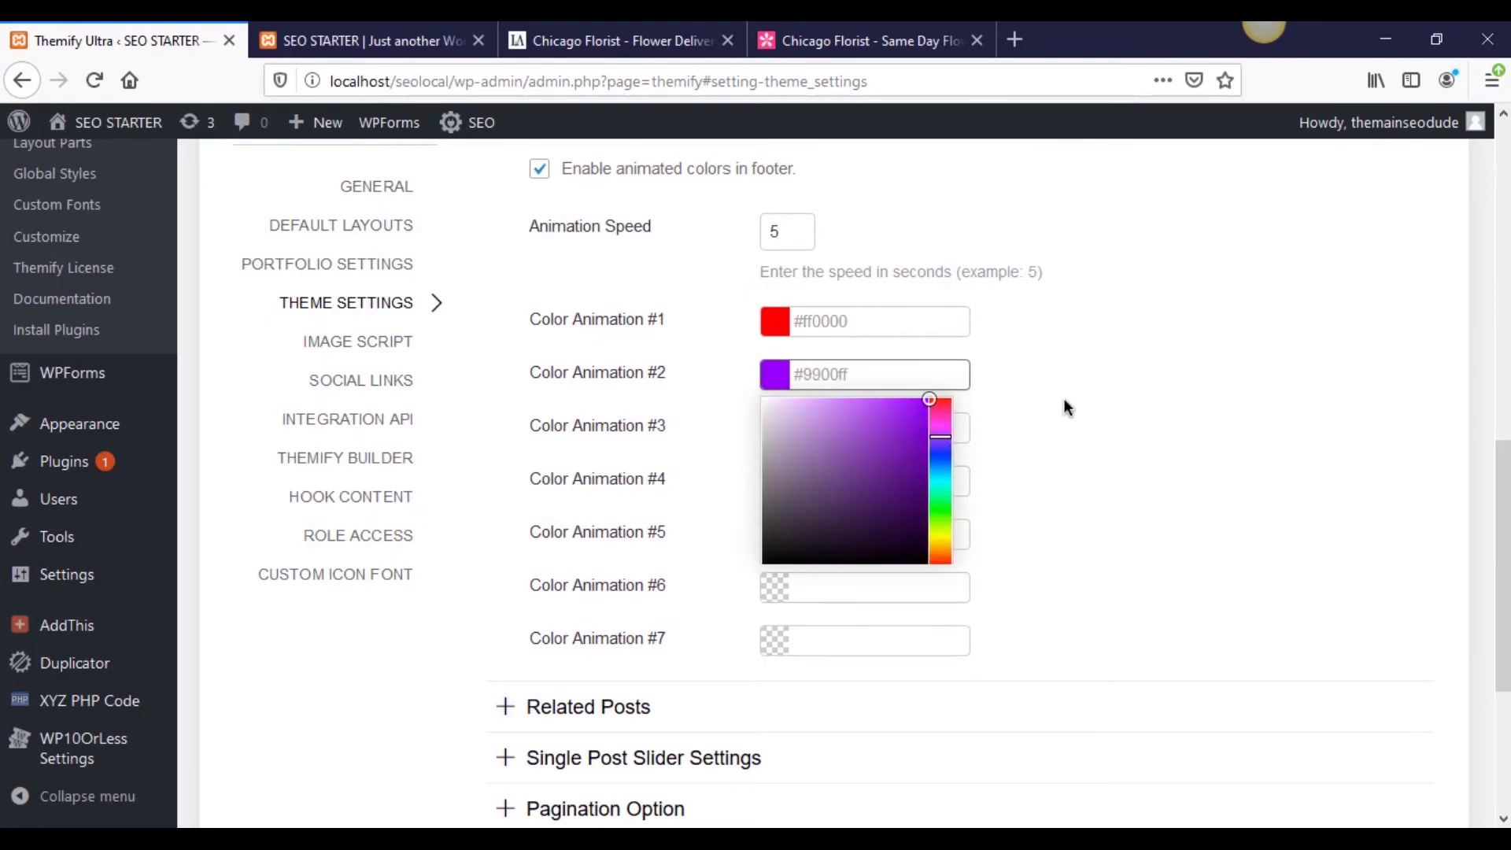
pyautogui.click(1064, 400)
pyautogui.click(779, 433)
pyautogui.moveTo(935, 531); pyautogui.dragTo(1102, 406)
pyautogui.click(1102, 406)
# Set Color Animation #4 to green #00ff00 and Color Animation #5 to yellow-orange #ffc400.
pyautogui.click(760, 485)
pyautogui.moveTo(941, 511); pyautogui.dragTo(1038, 442)
pyautogui.click(1037, 442)
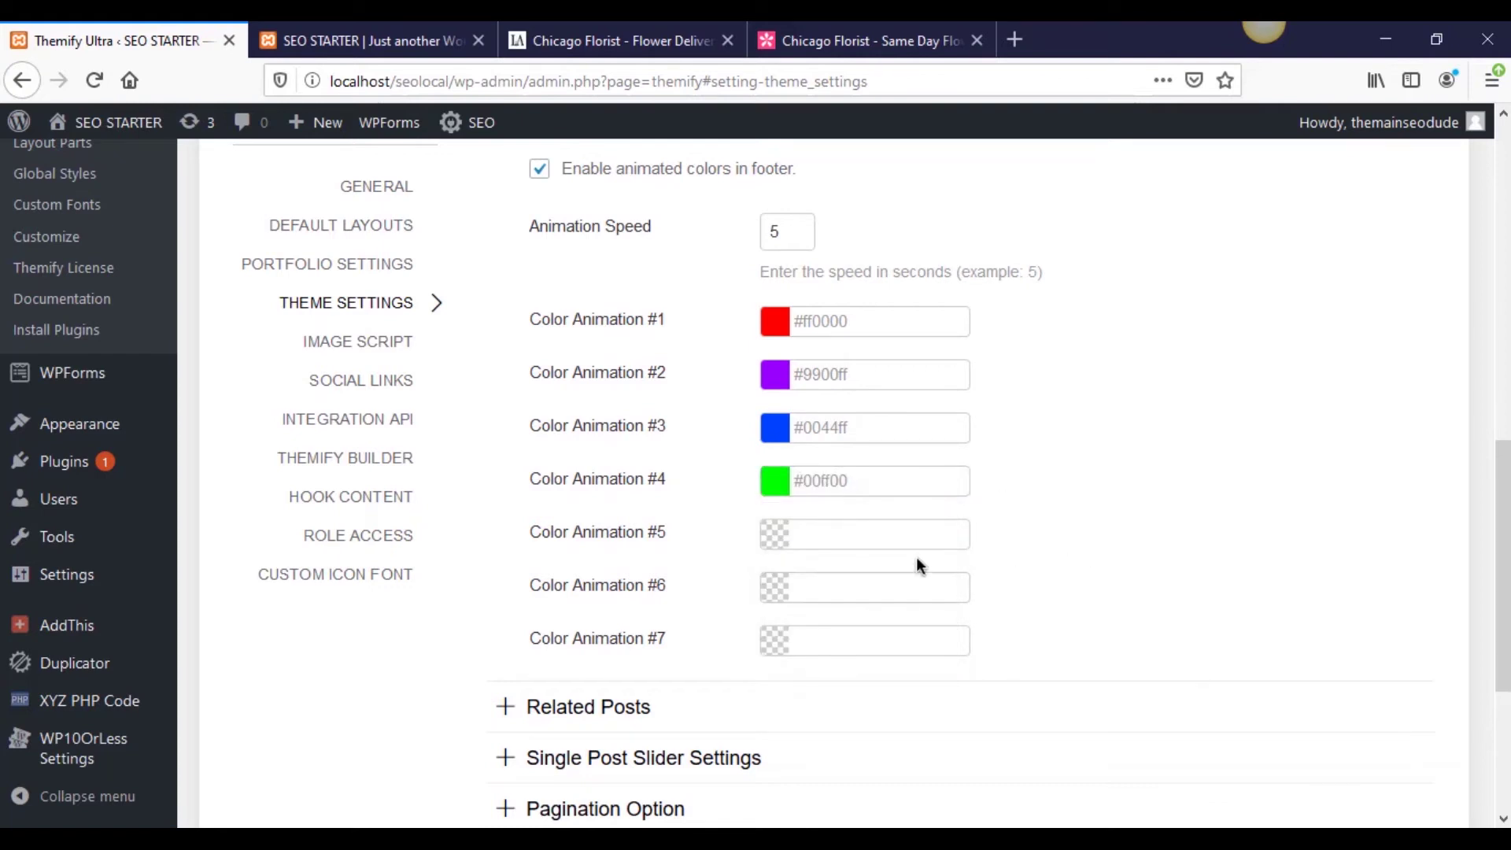
pyautogui.click(787, 539)
pyautogui.moveTo(941, 598); pyautogui.dragTo(942, 702)
pyautogui.moveTo(863, 664); pyautogui.dragTo(1169, 482)
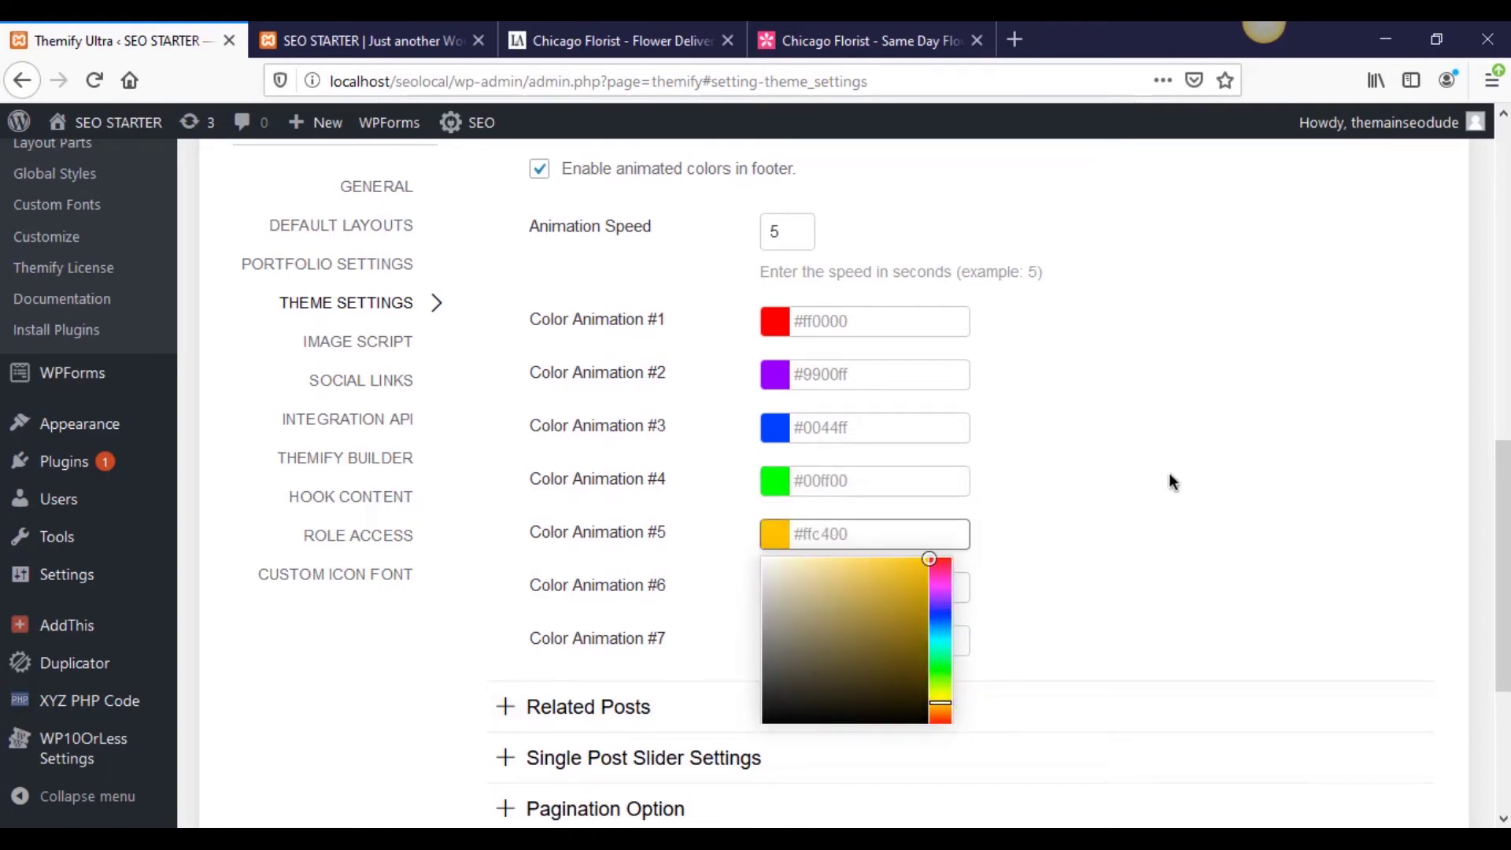
pyautogui.click(1169, 481)
# Set the Animation Speed to 3 seconds and save the theme settings.
pyautogui.moveTo(781, 233); pyautogui.dragTo(718, 241)
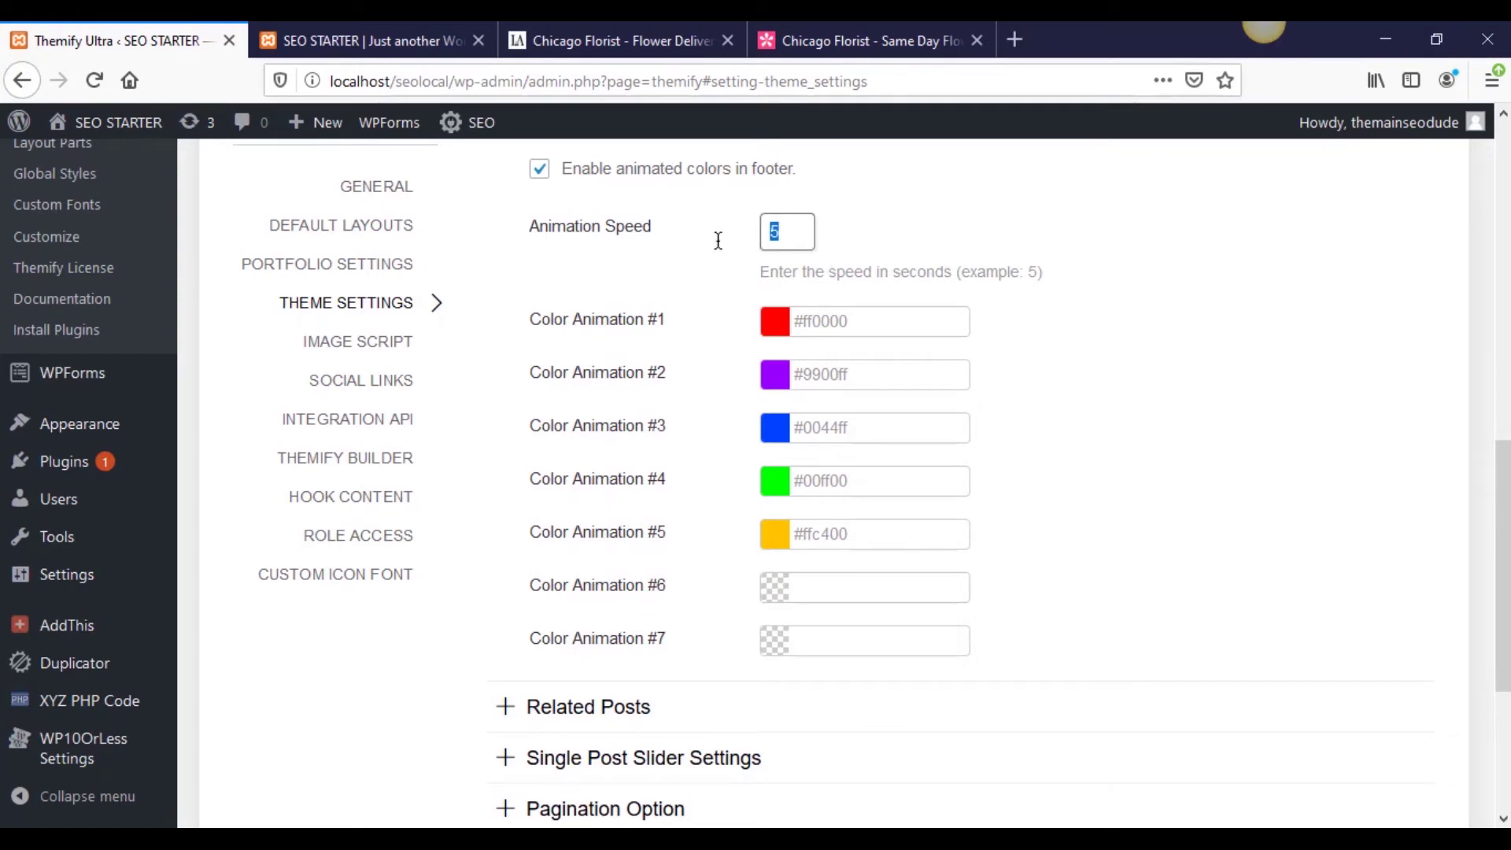
pyautogui.scroll(-4, 1069, 378)
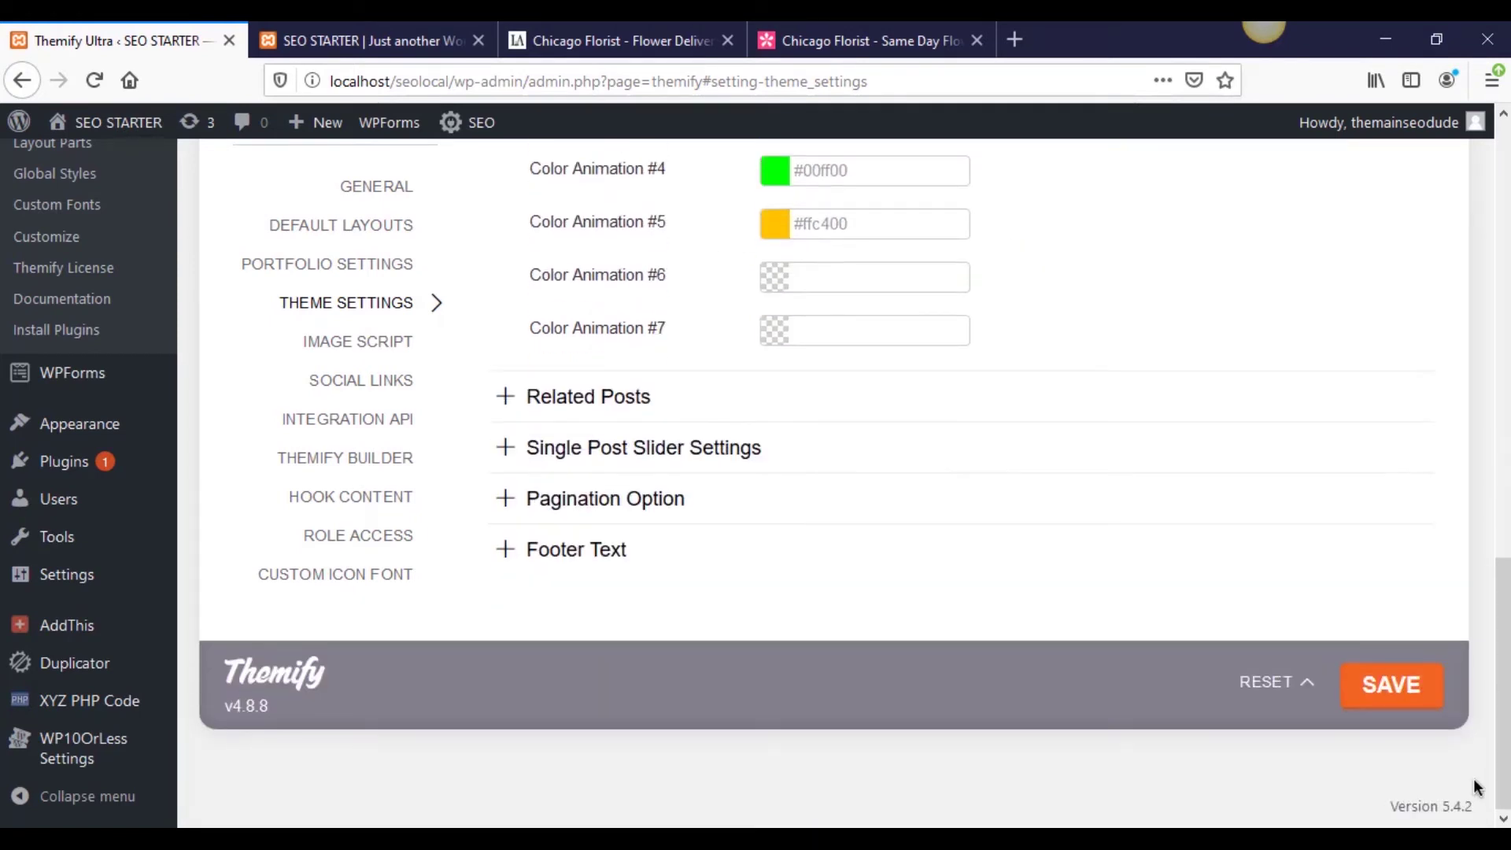
pyautogui.click(1415, 690)
pyautogui.scroll(3, 1049, 651)
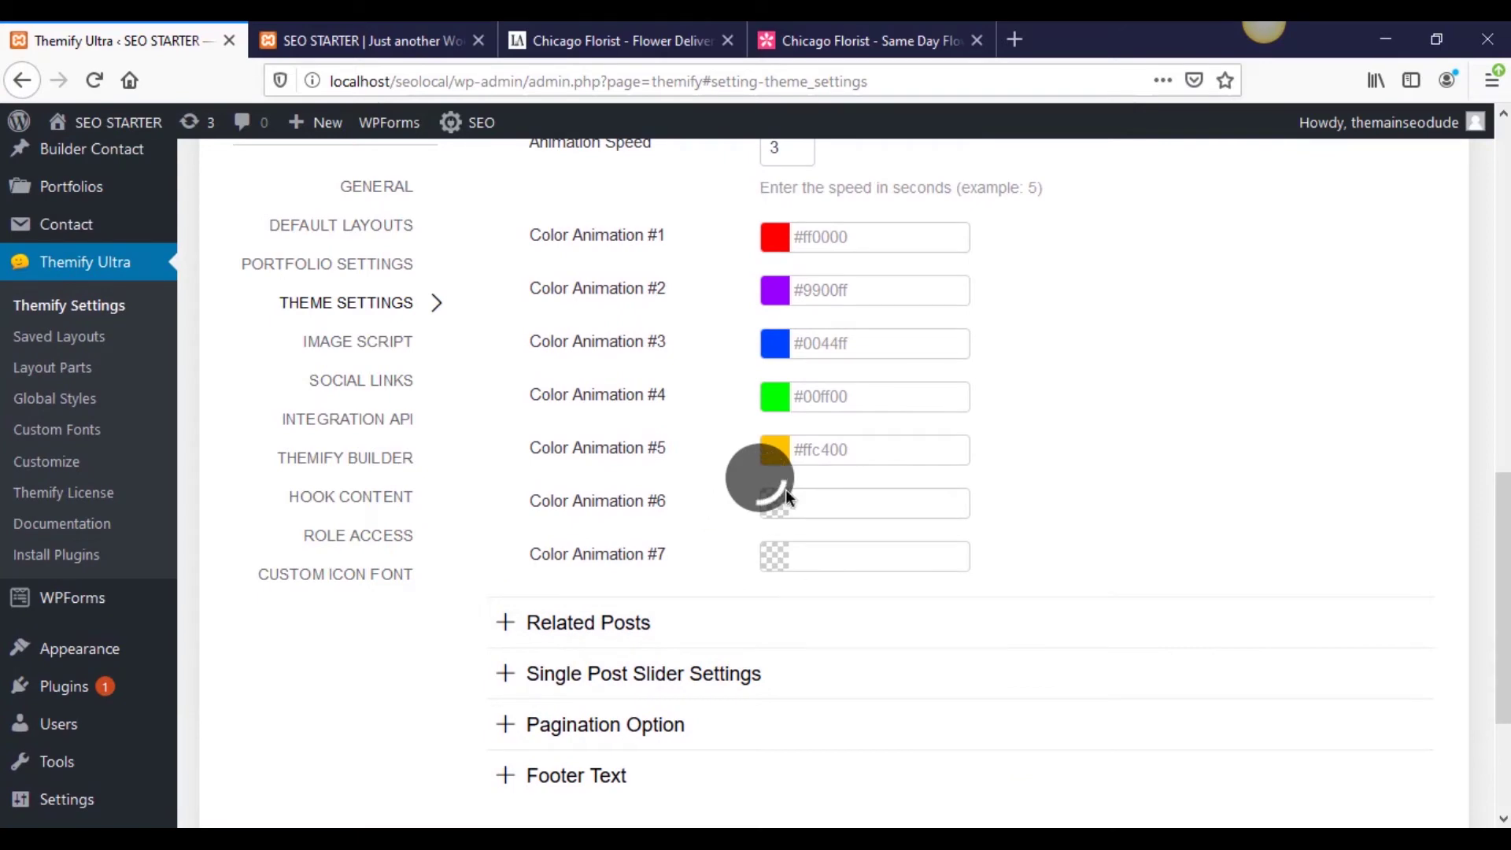
# Reload the SEO STARTER home page to view the animated footer colors, and return to the Themify settings.
pyautogui.click(370, 40)
pyautogui.click(94, 78)
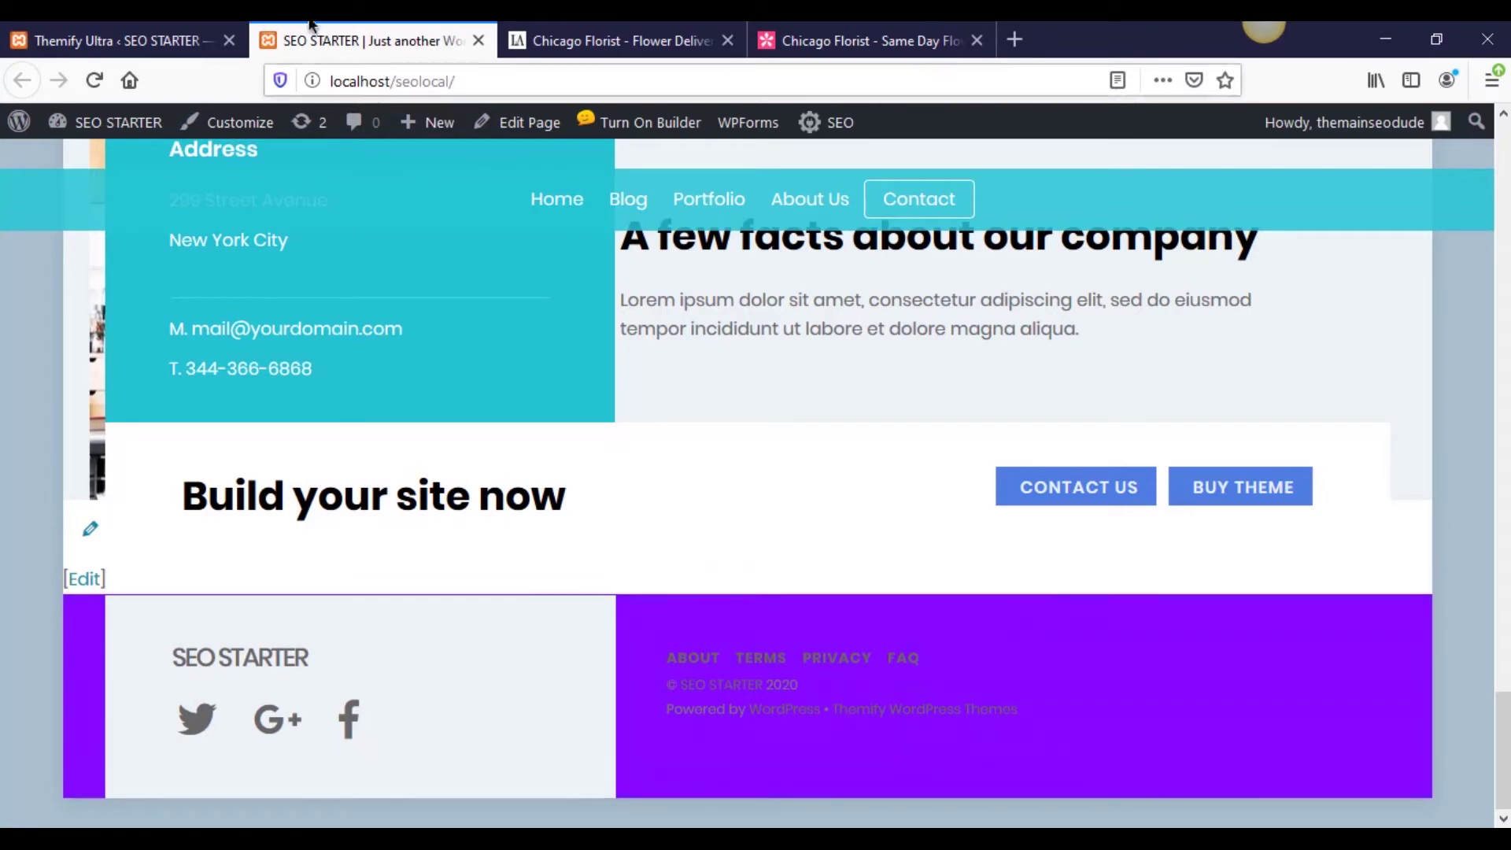
pyautogui.hotkey('ctrl', 'pageup')
# Collapse Animating Background Colors and review the Related Posts options, collapsing that section as well.
pyautogui.scroll(5, 666, 521)
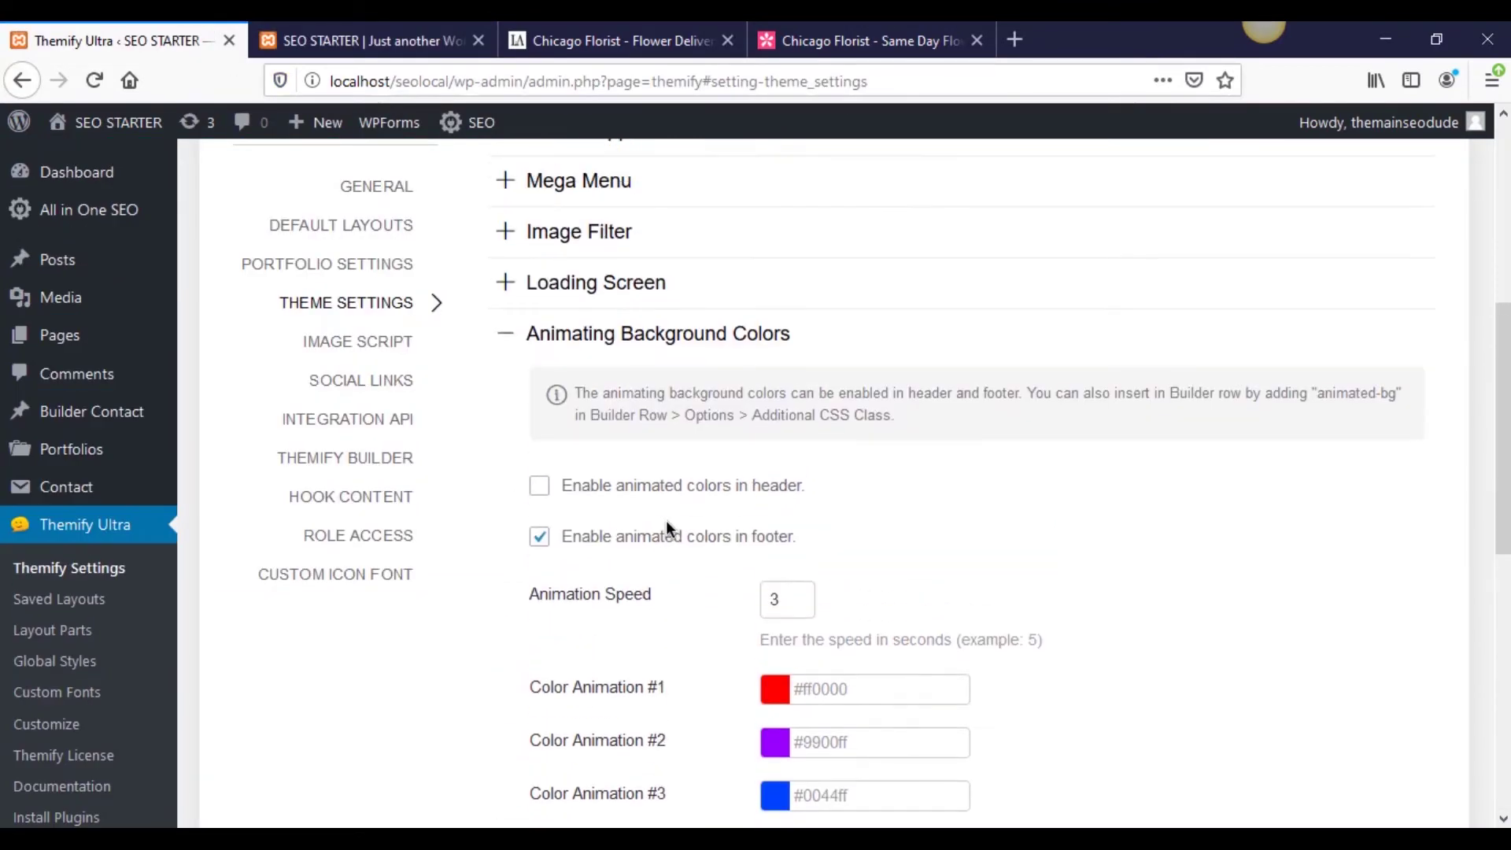
pyautogui.click(531, 350)
pyautogui.click(540, 413)
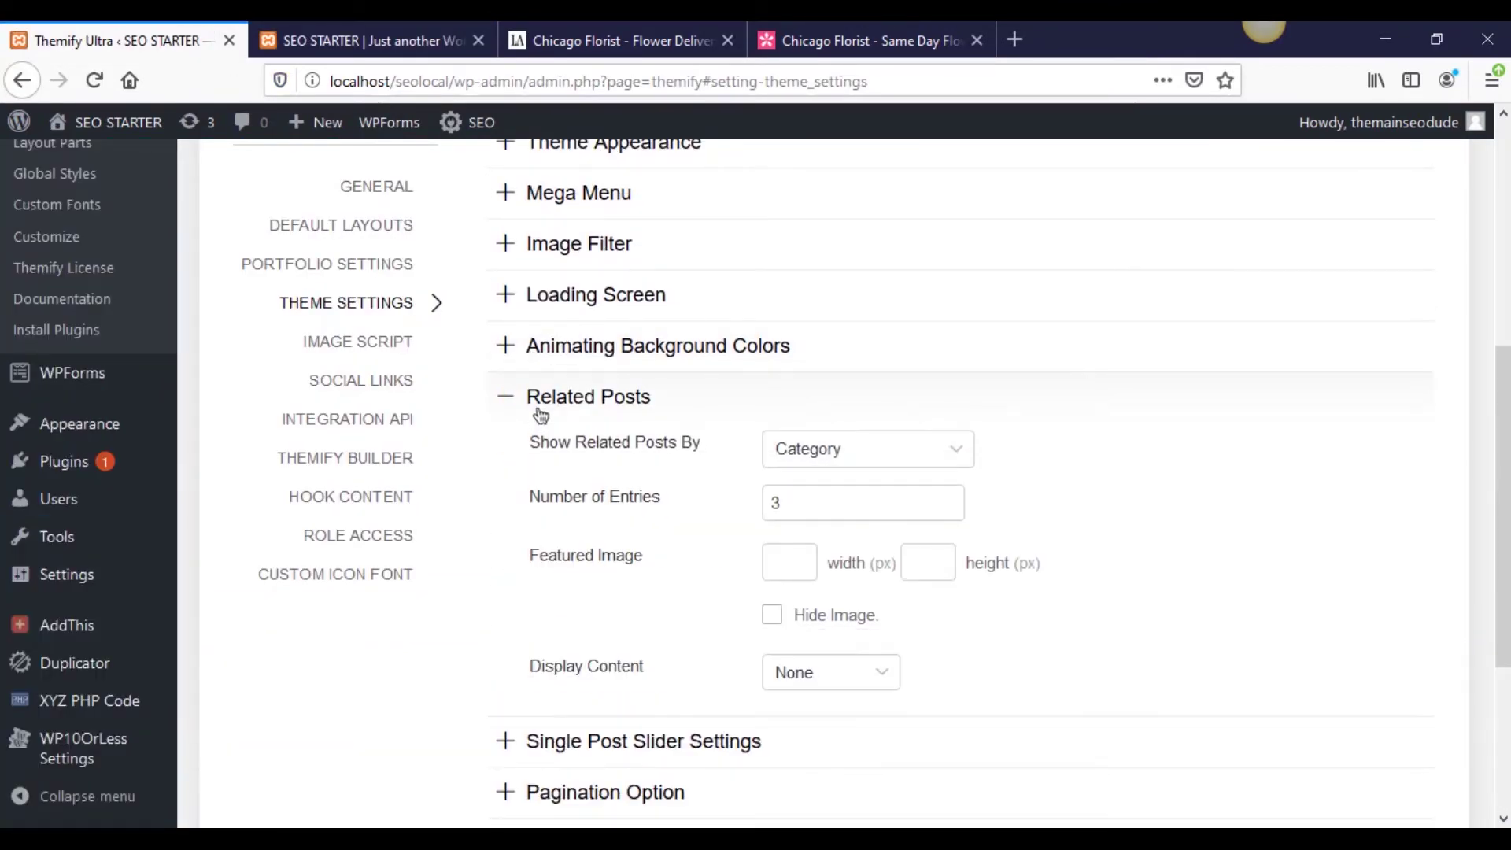
pyautogui.scroll(2, 717, 529)
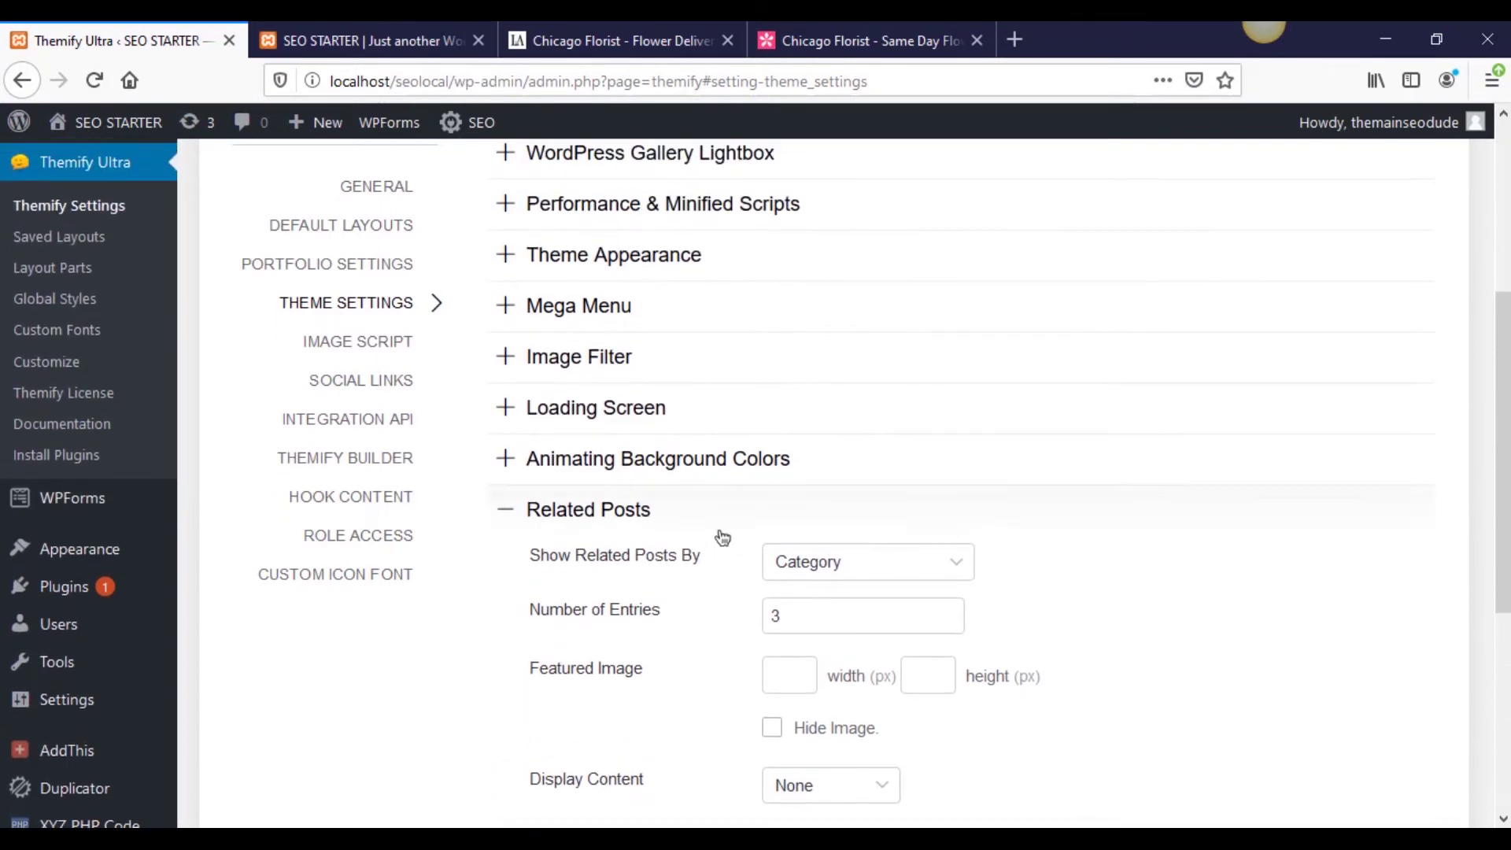
pyautogui.scroll(-2, 718, 531)
pyautogui.click(670, 403)
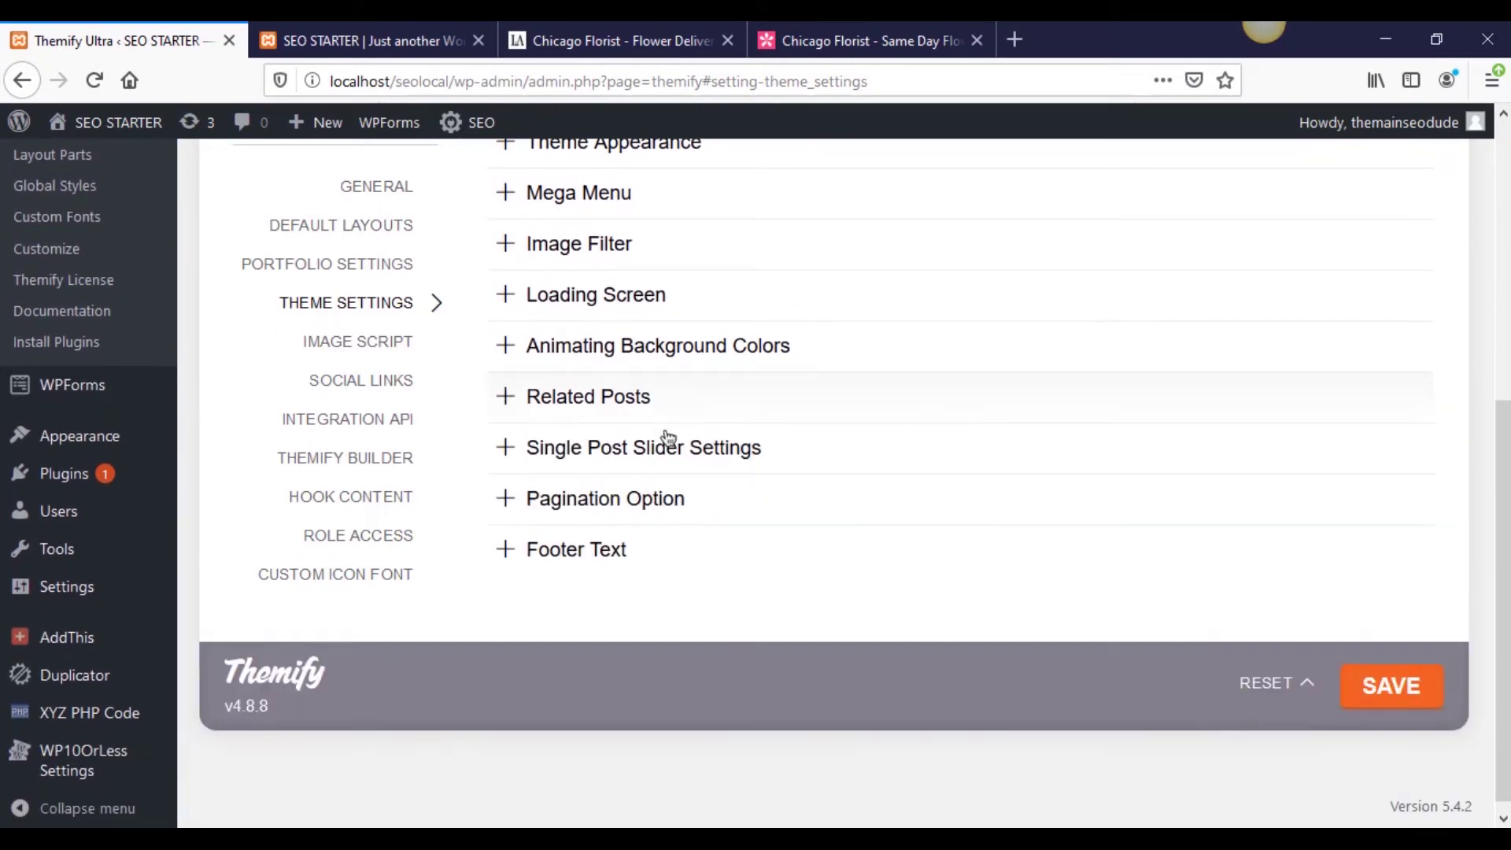
# Review the Single Post Slider Settings and the Pagination Option choices, collapsing each section after reading it.
pyautogui.click(665, 457)
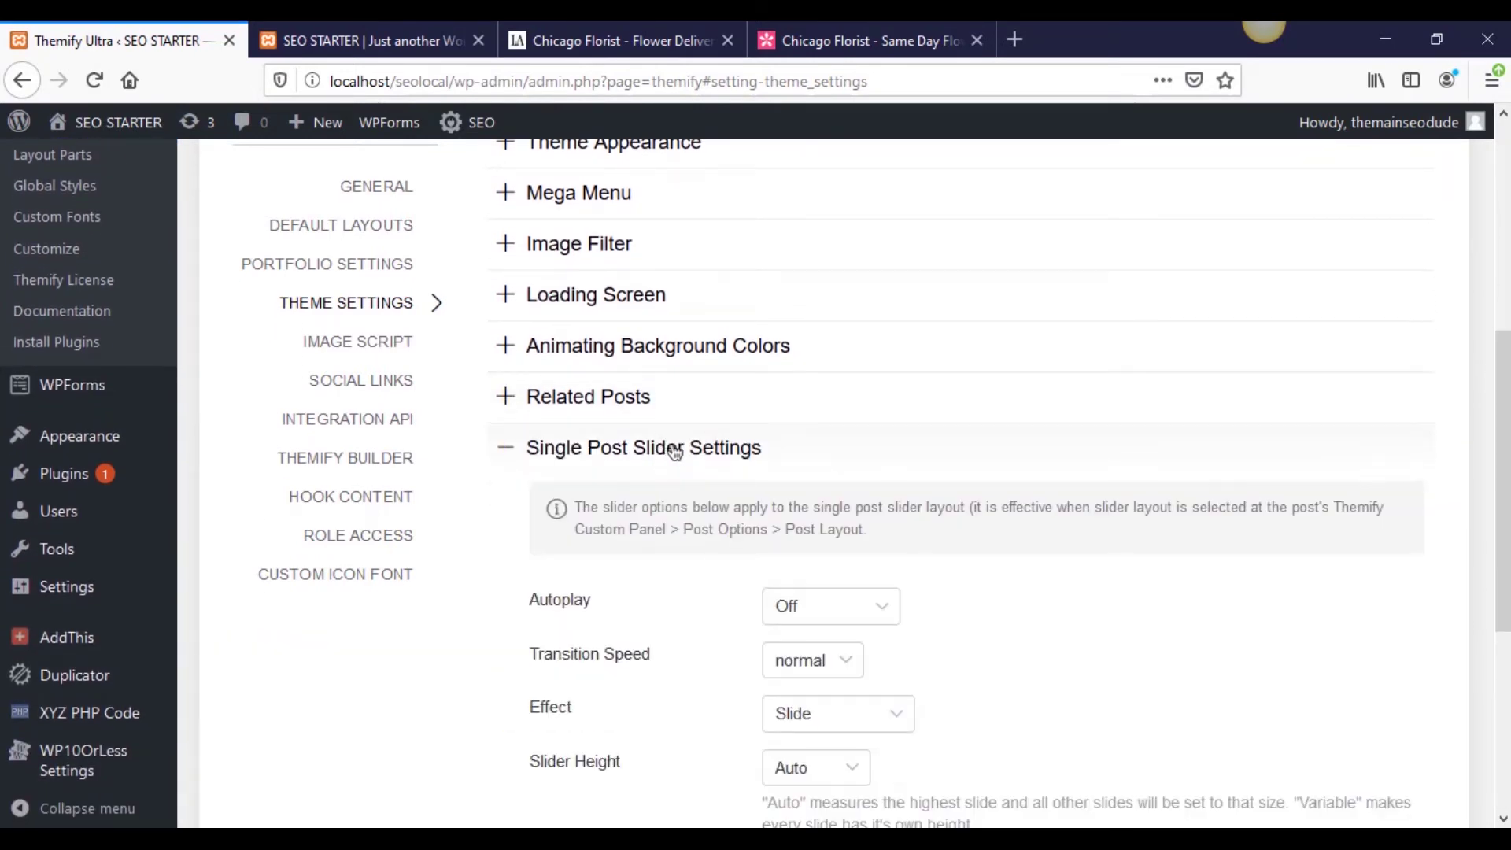
pyautogui.click(677, 450)
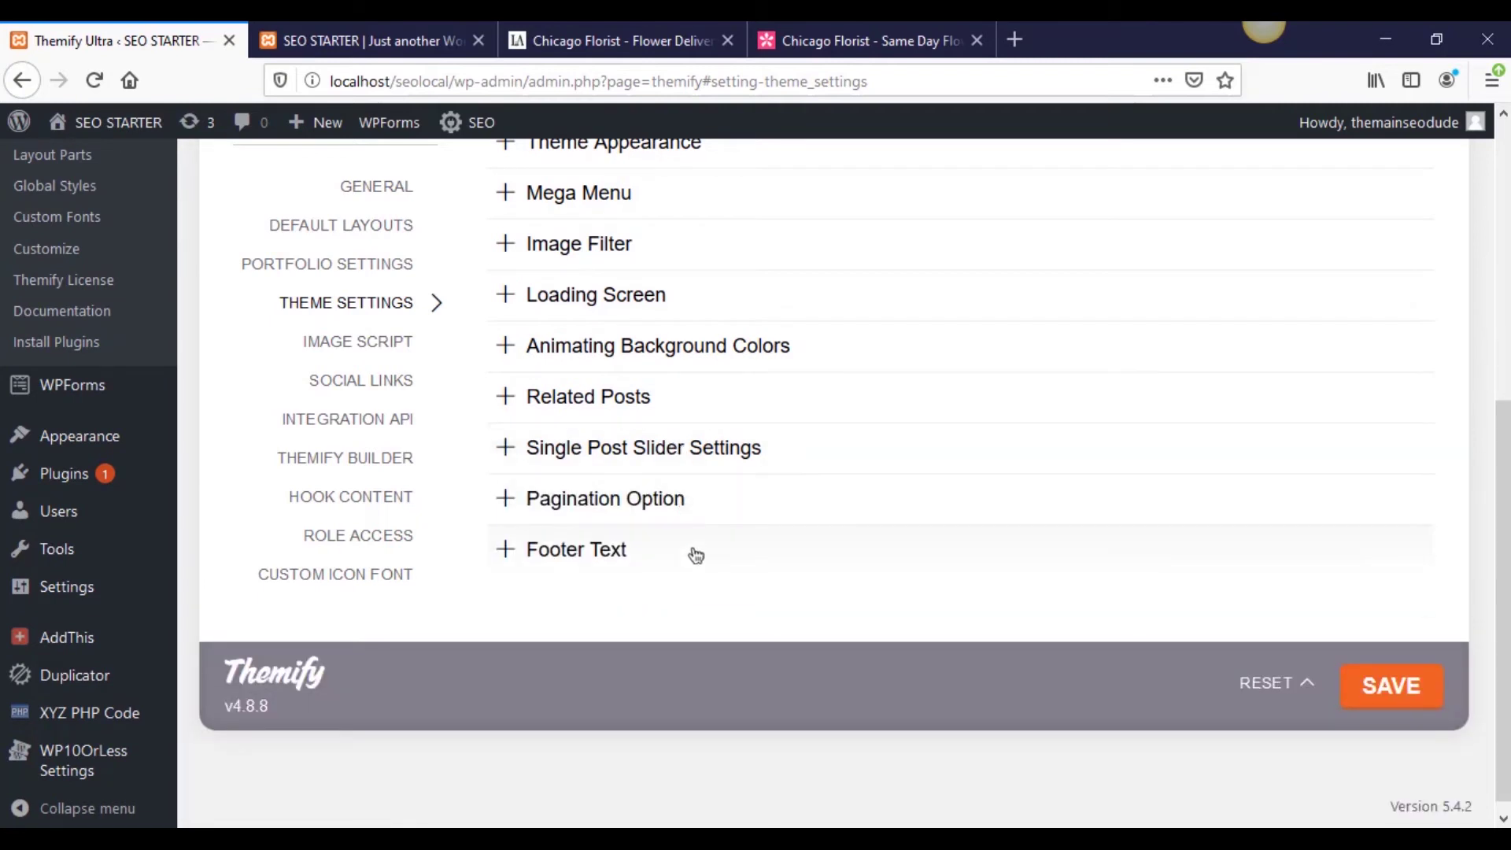
pyautogui.click(673, 511)
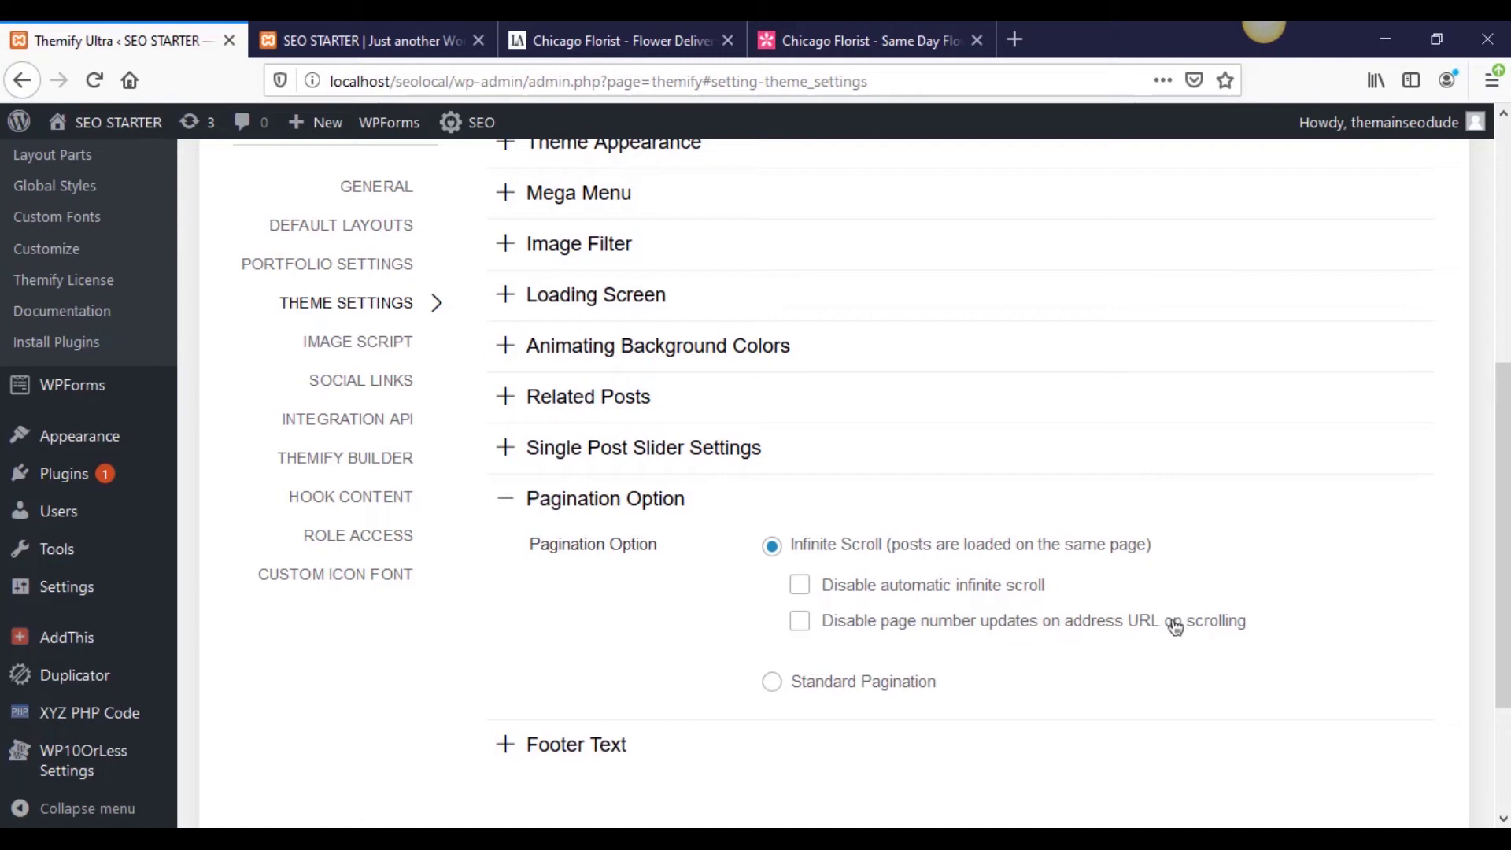
pyautogui.click(556, 508)
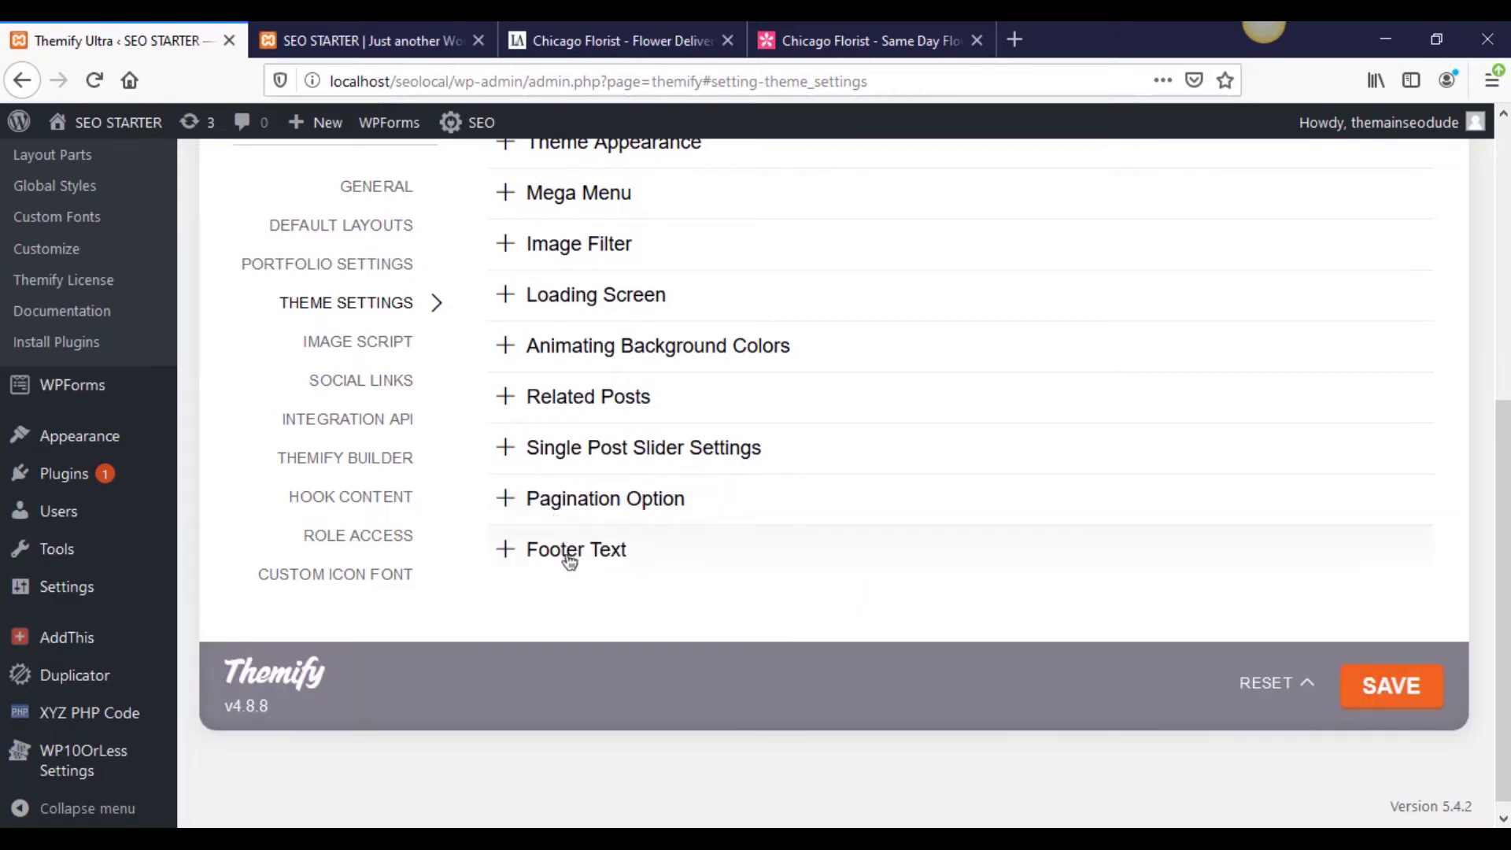
# Expand Footer Text, read the note about replacing the copyright and credit links, and view those links in the site's footer.
pyautogui.click(567, 551)
pyautogui.scroll(-5, 567, 617)
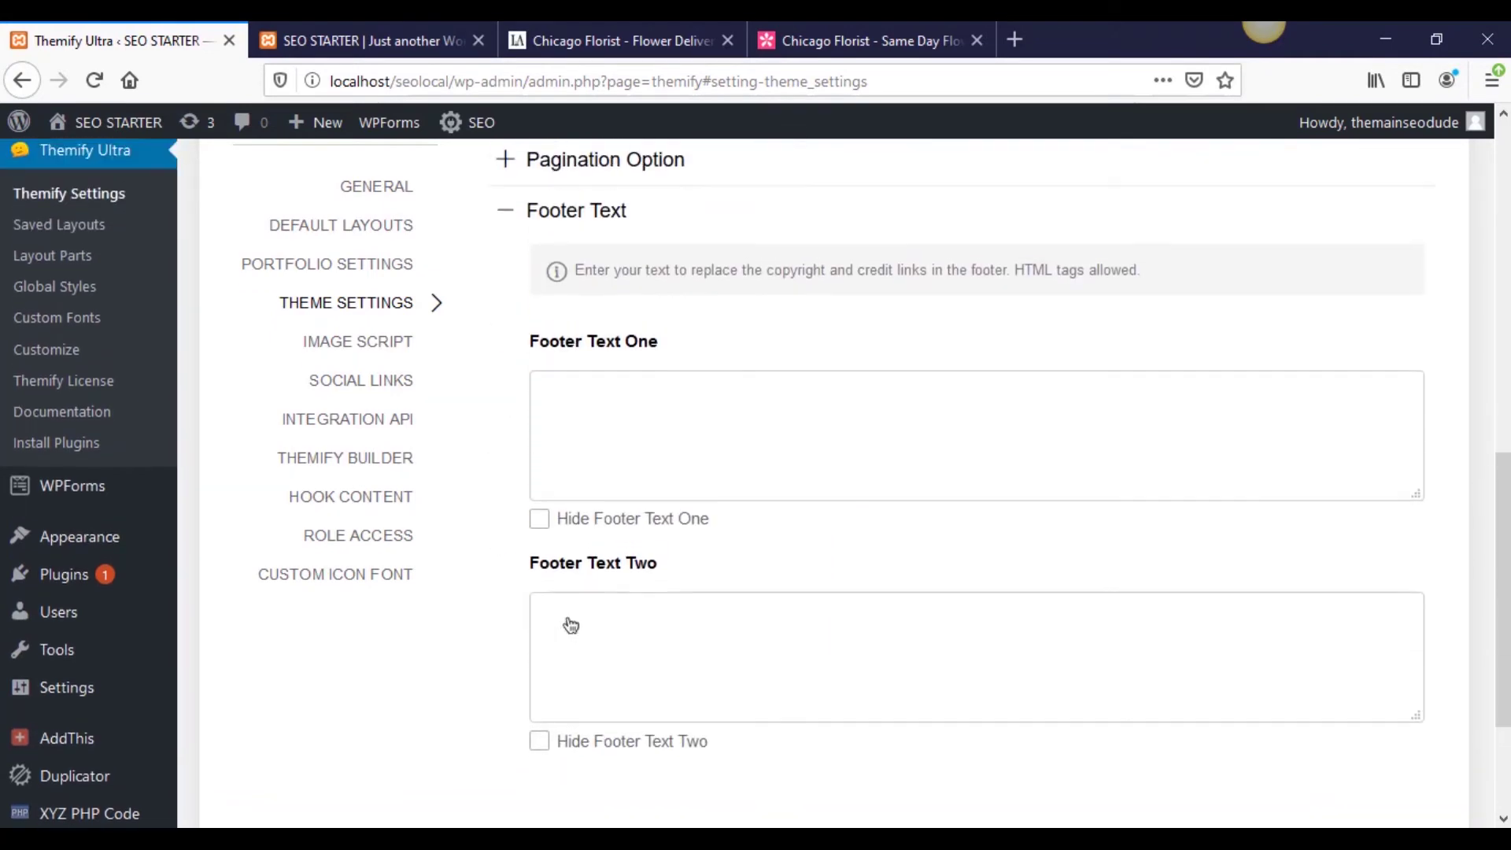
pyautogui.moveTo(731, 270); pyautogui.dragTo(1213, 280)
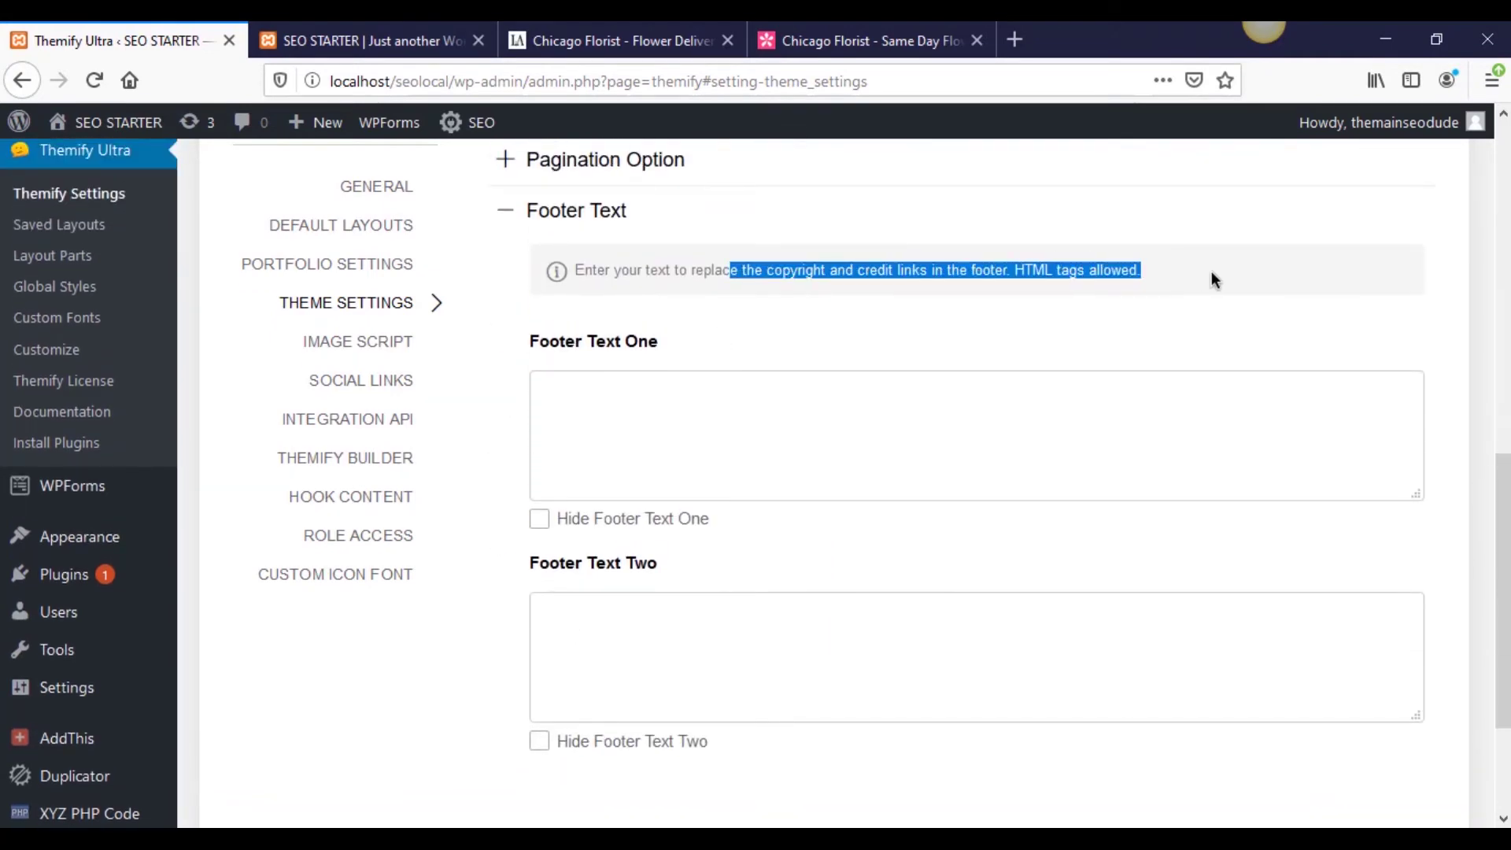
pyautogui.click(1214, 280)
pyautogui.click(387, 35)
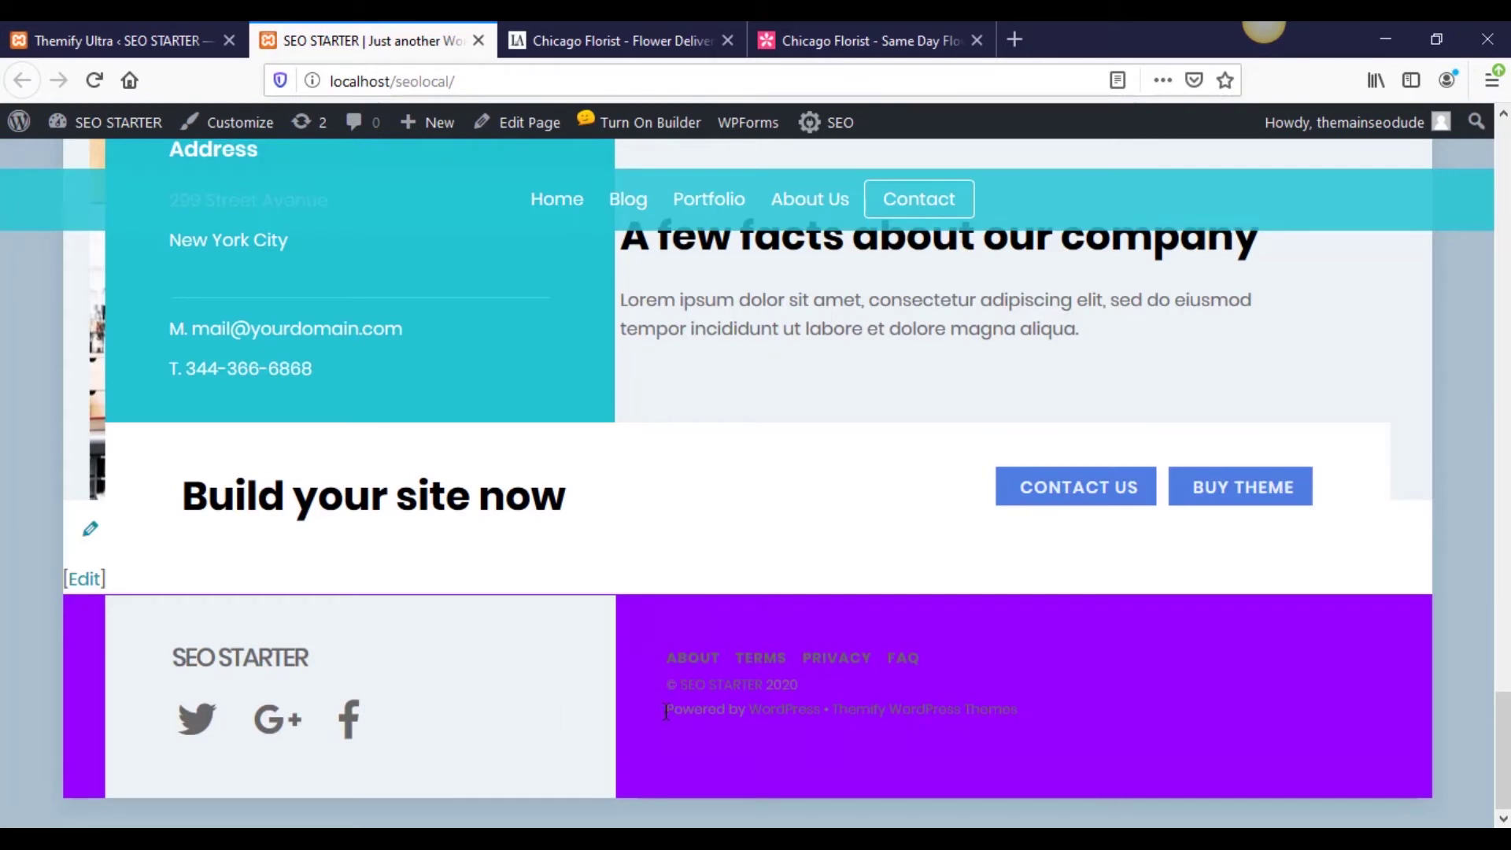
# Examine the copyright and credit lines in the home page footer, and return to the Themify settings.
pyautogui.moveTo(656, 692); pyautogui.dragTo(809, 683)
pyautogui.moveTo(654, 711); pyautogui.dragTo(1033, 720)
pyautogui.click(1033, 719)
pyautogui.click(244, 49)
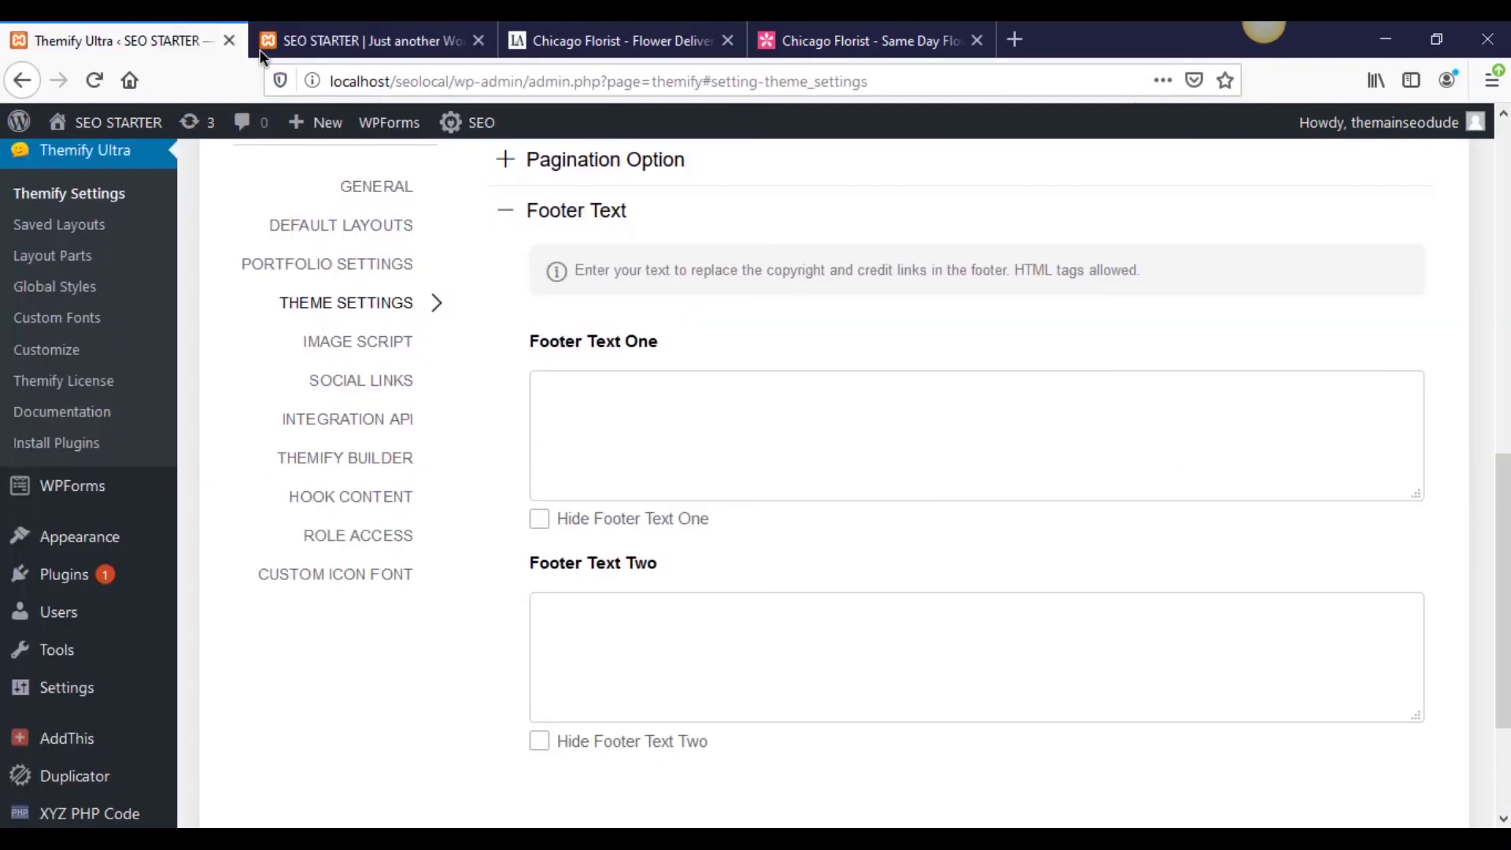
# Enter "Copyright Bob Bellfort Flowers 2020" as Footer Text One.
pyautogui.click(649, 487)
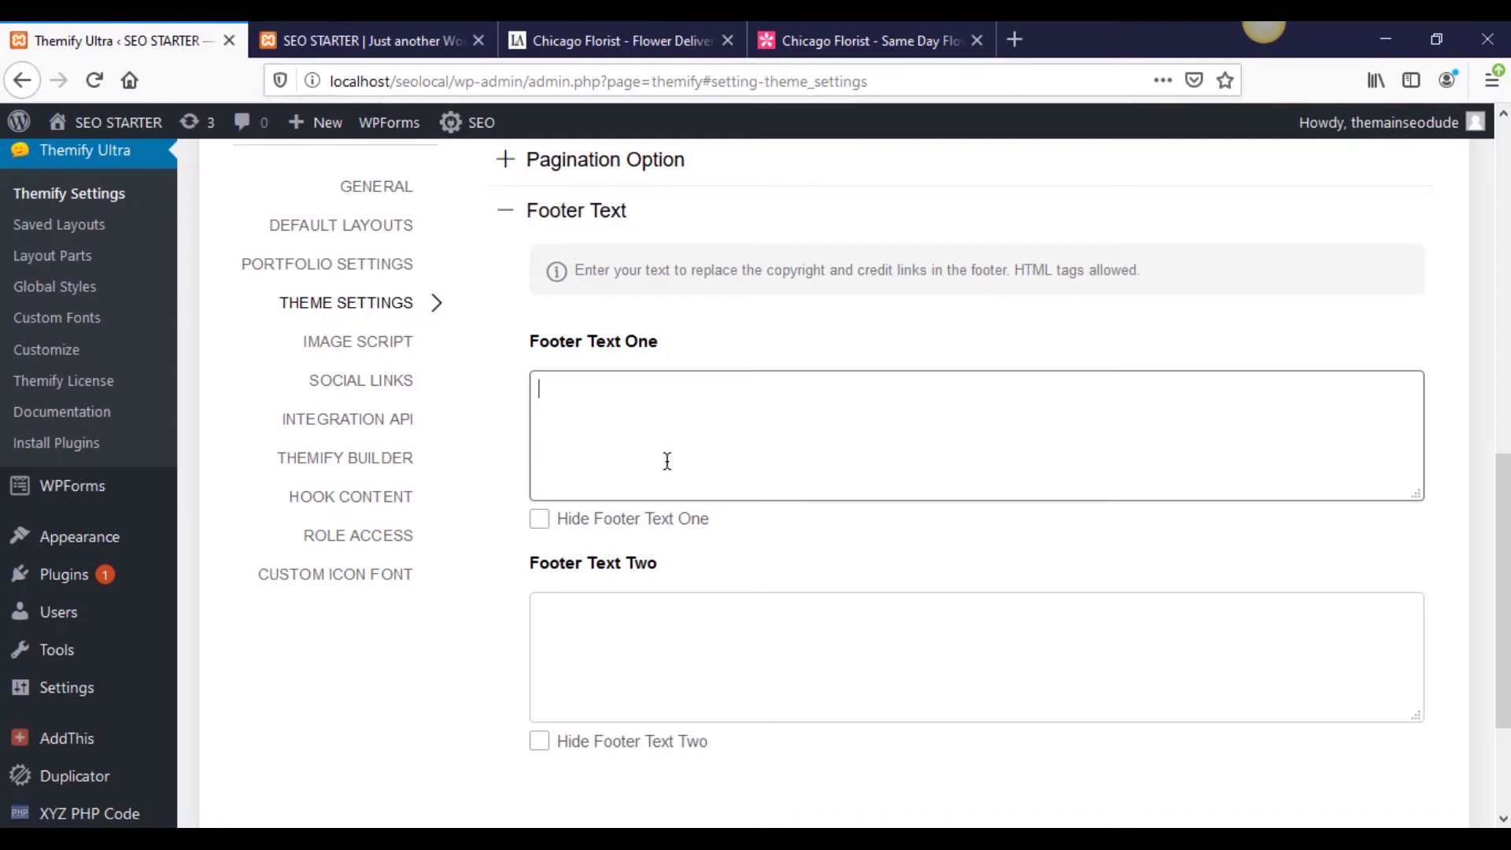
pyautogui.write('Copright Bob')
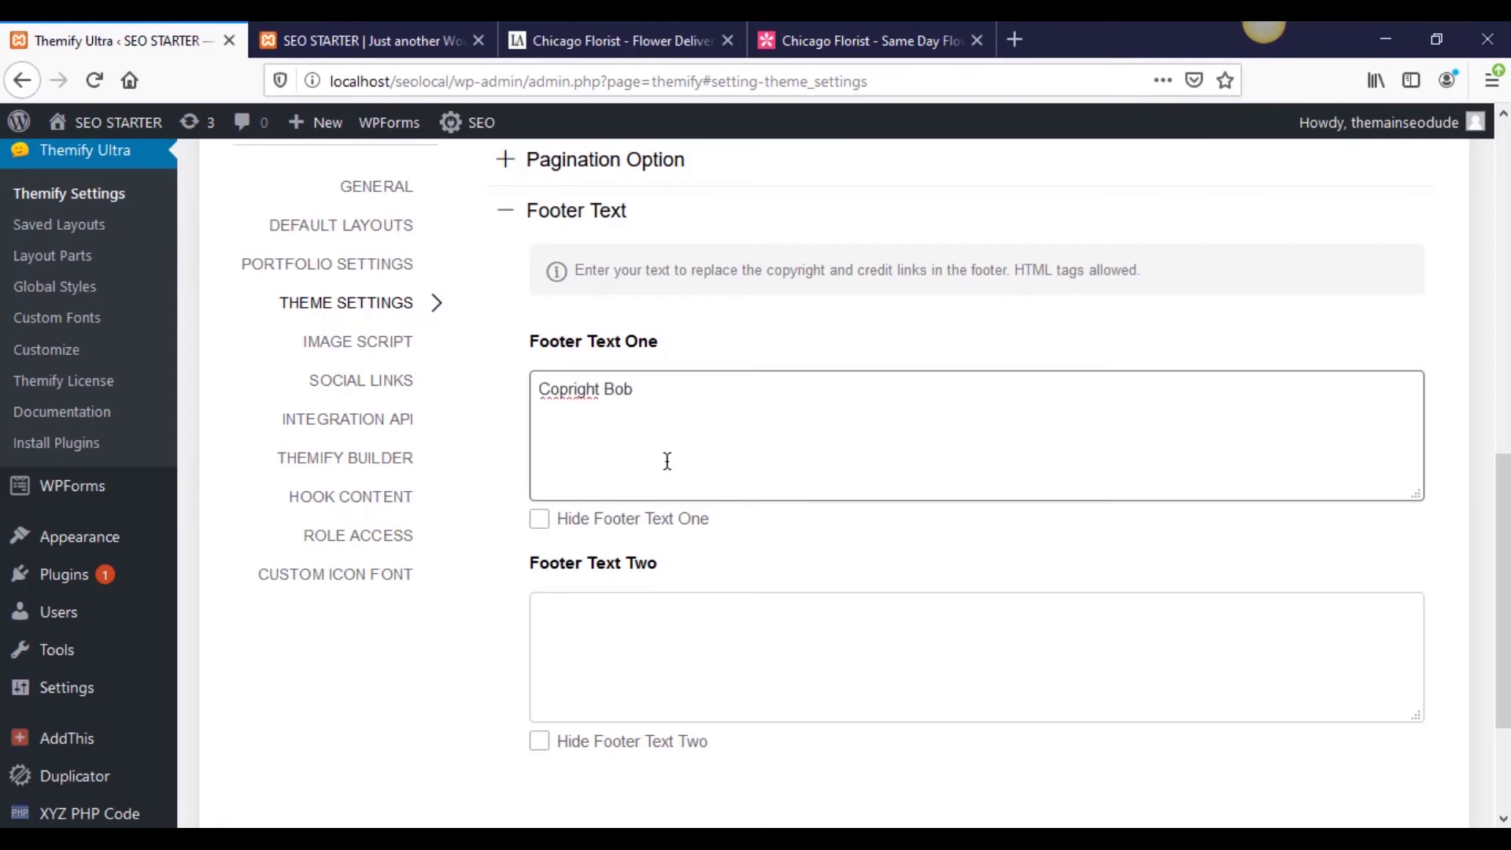
pyautogui.write(' Bellfort Flowers')
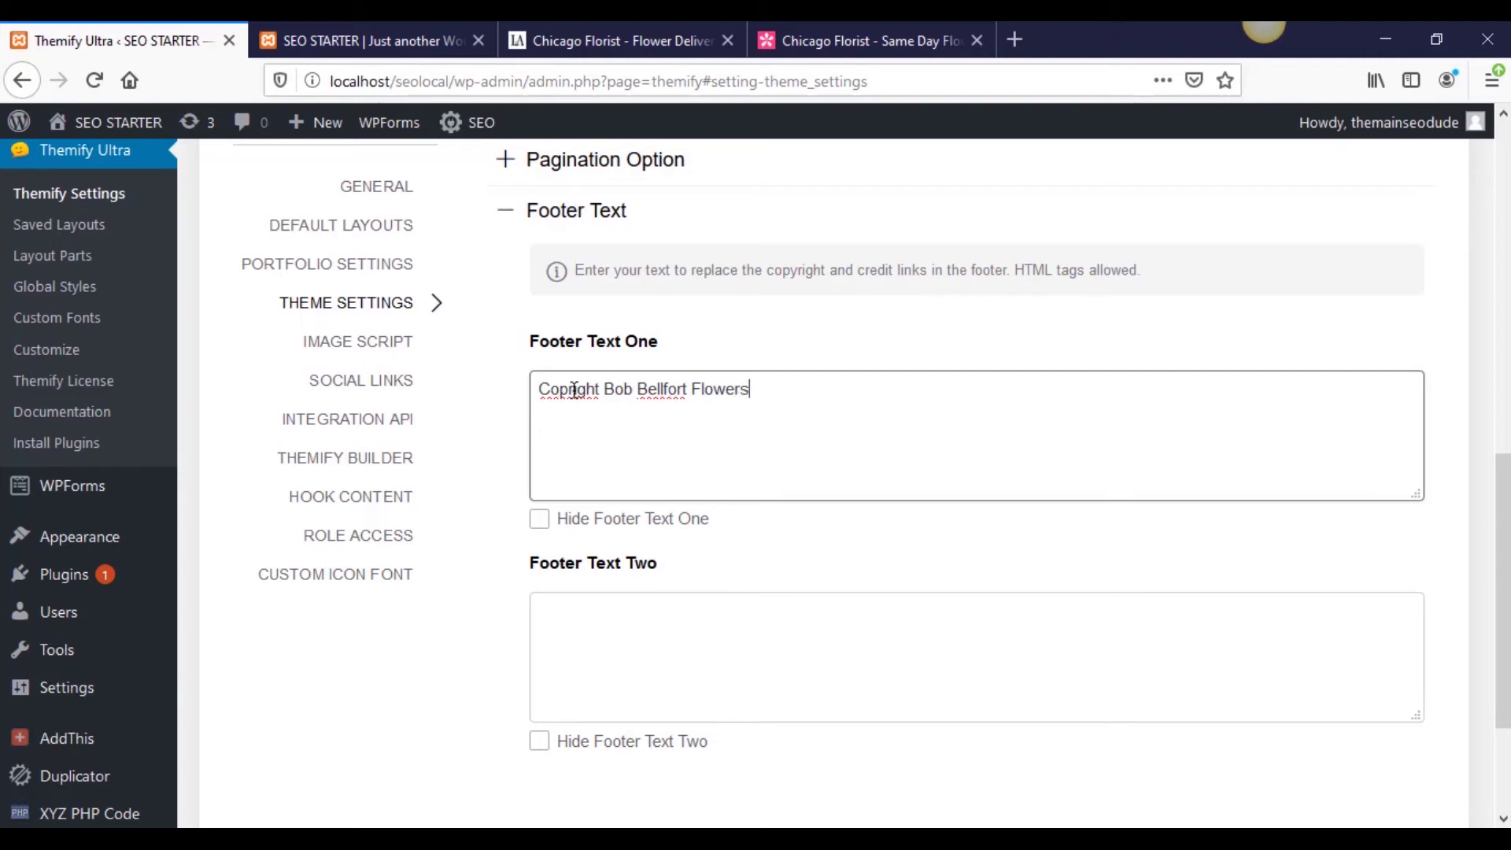
pyautogui.click(569, 389)
pyautogui.write('y')
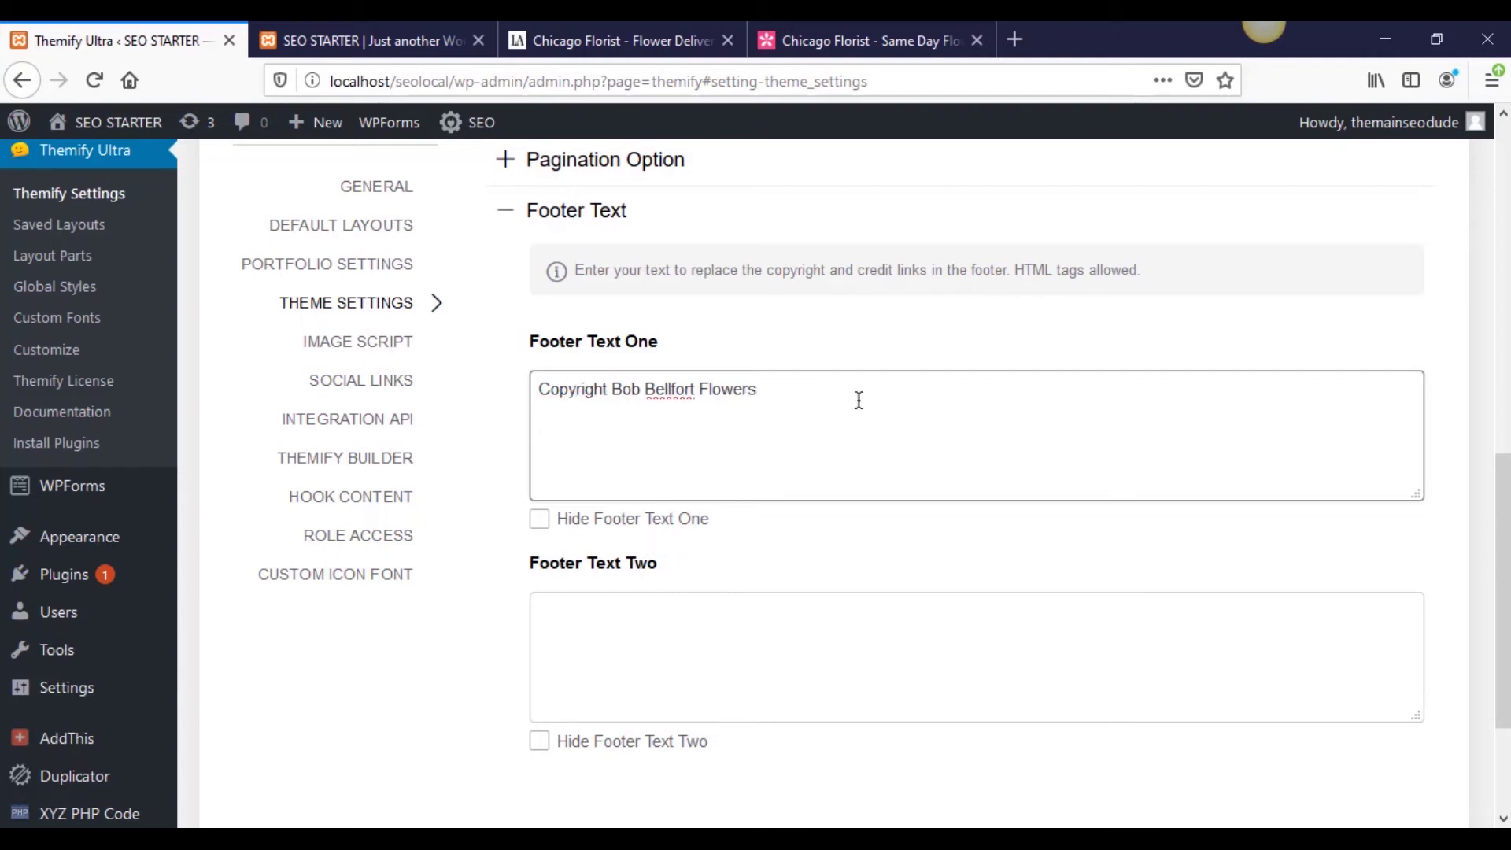
pyautogui.write(' 2020')
# Leave Footer Text Two empty, hide it in the footer, and save the theme settings.
pyautogui.click(835, 621)
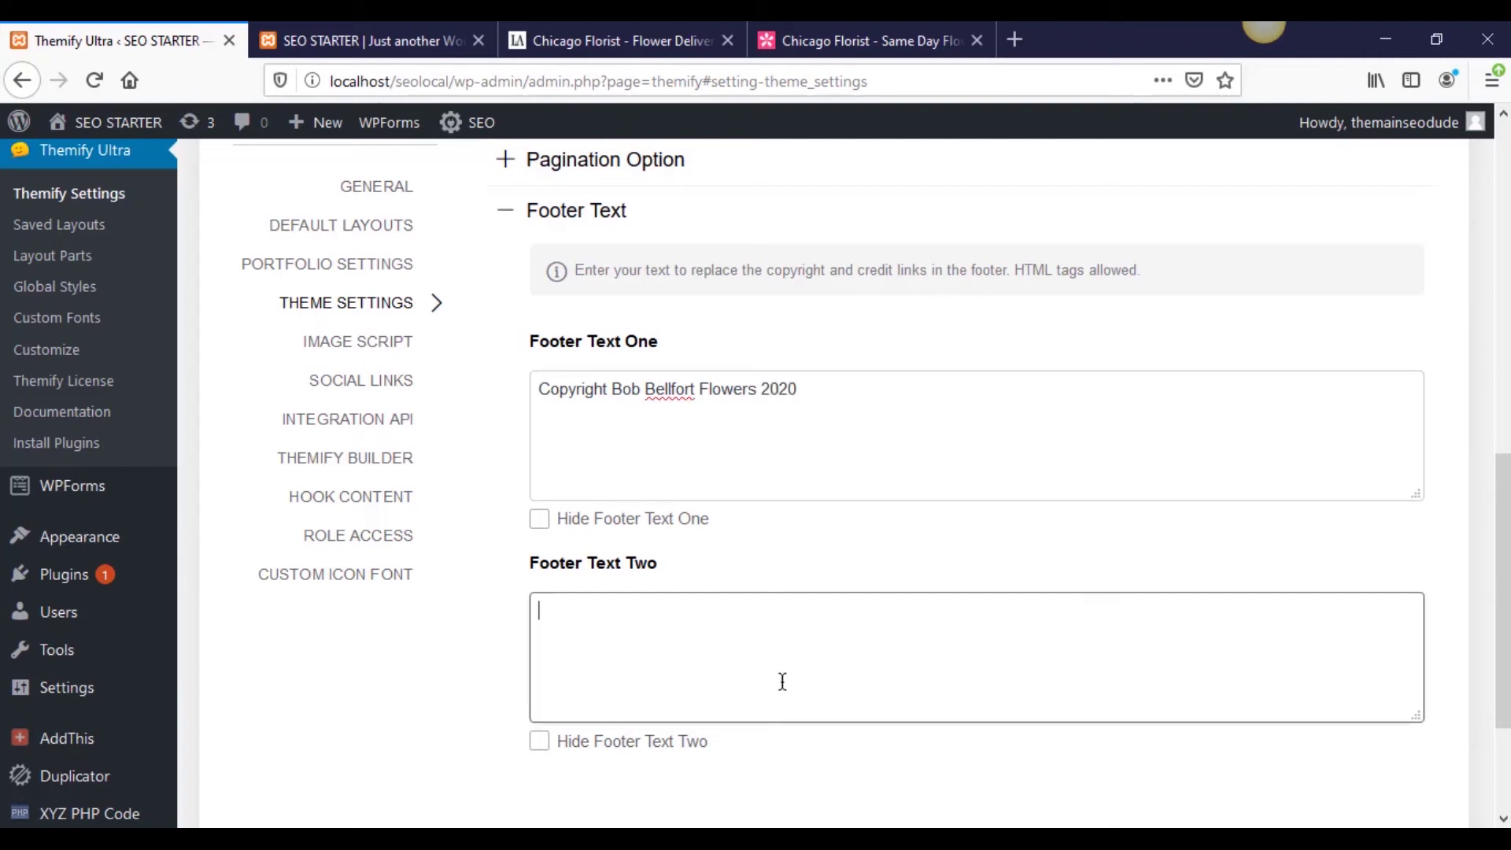
pyautogui.click(682, 751)
pyautogui.click(1391, 746)
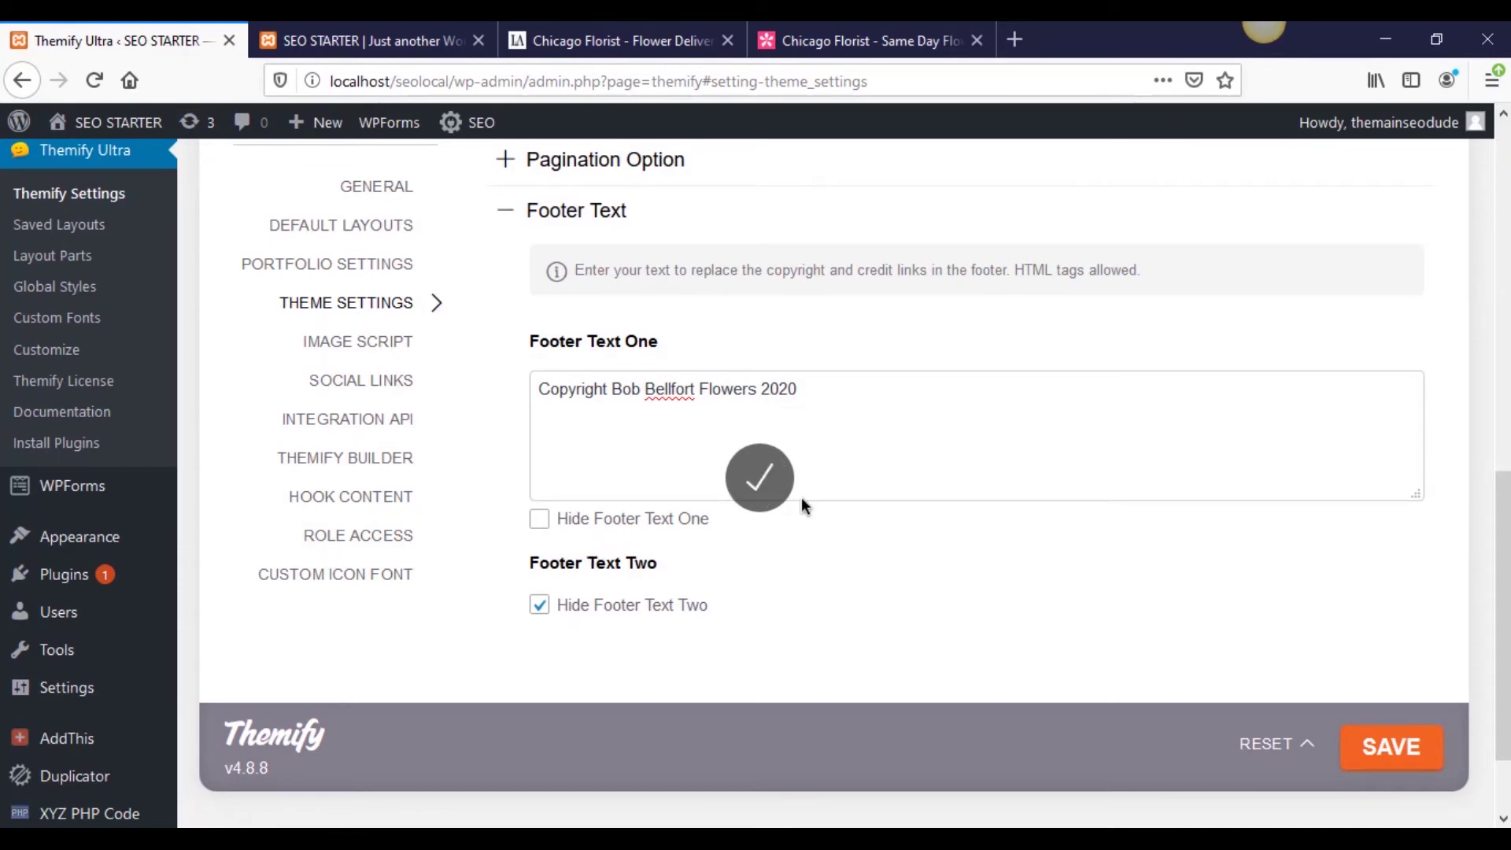
# Reload the SEO STARTER home page, check the replaced copyright text in the footer, and return to the Themify settings.
pyautogui.click(369, 39)
pyautogui.click(94, 80)
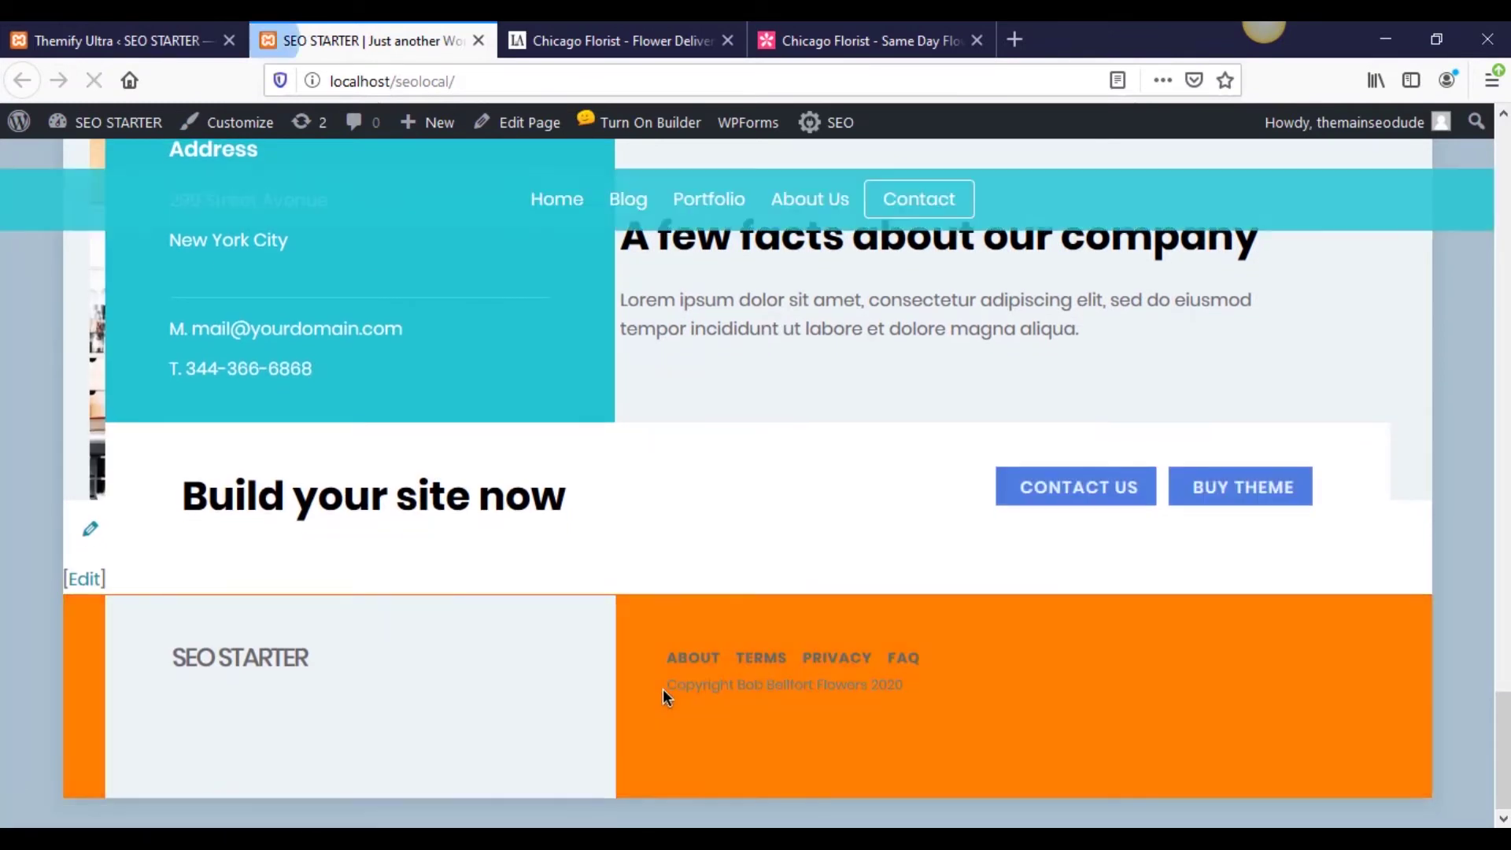
pyautogui.moveTo(665, 689); pyautogui.dragTo(929, 732)
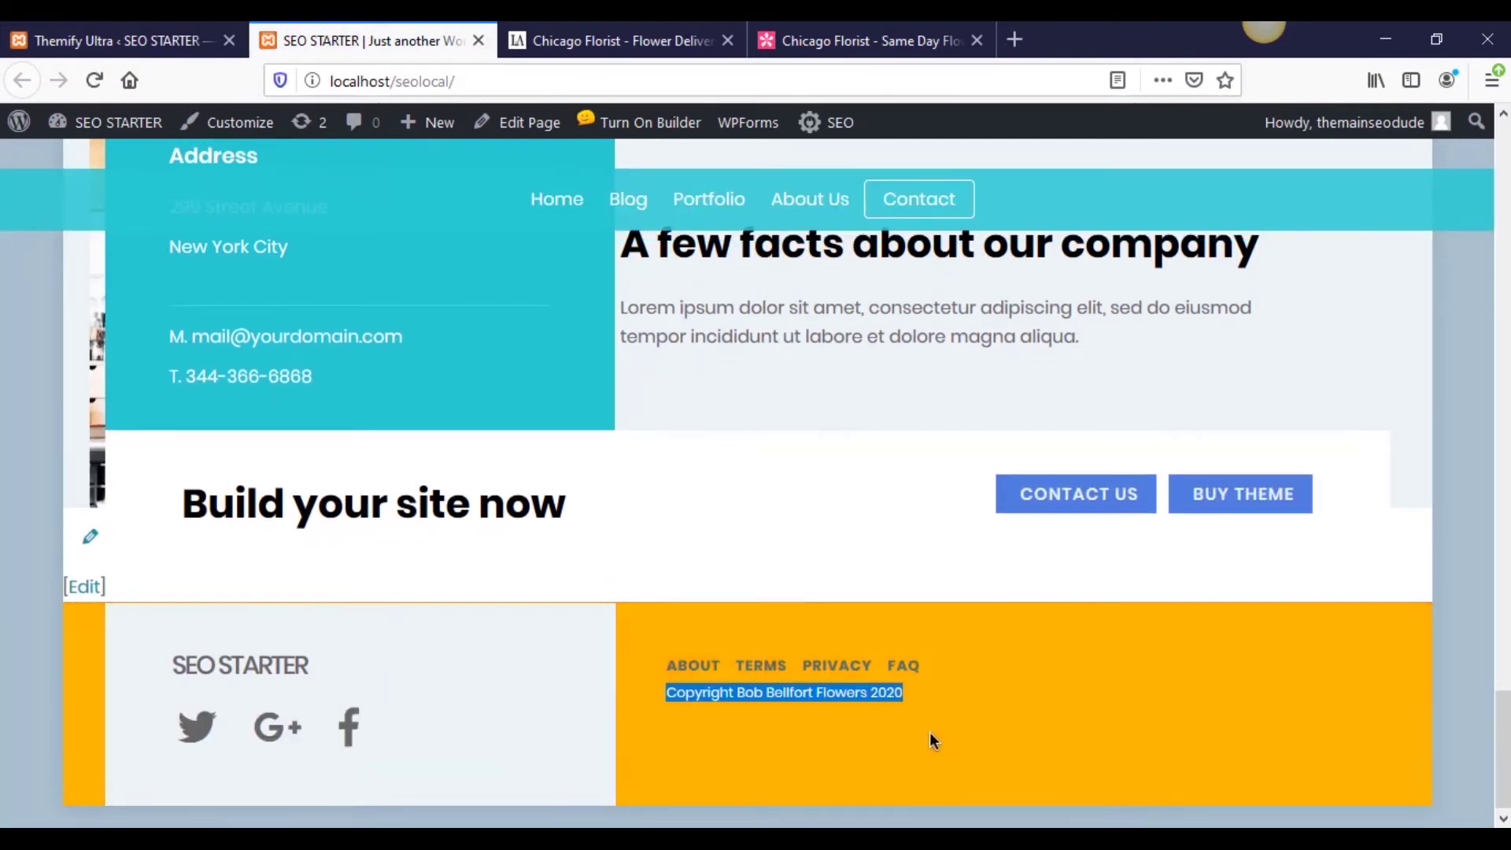
pyautogui.click(826, 700)
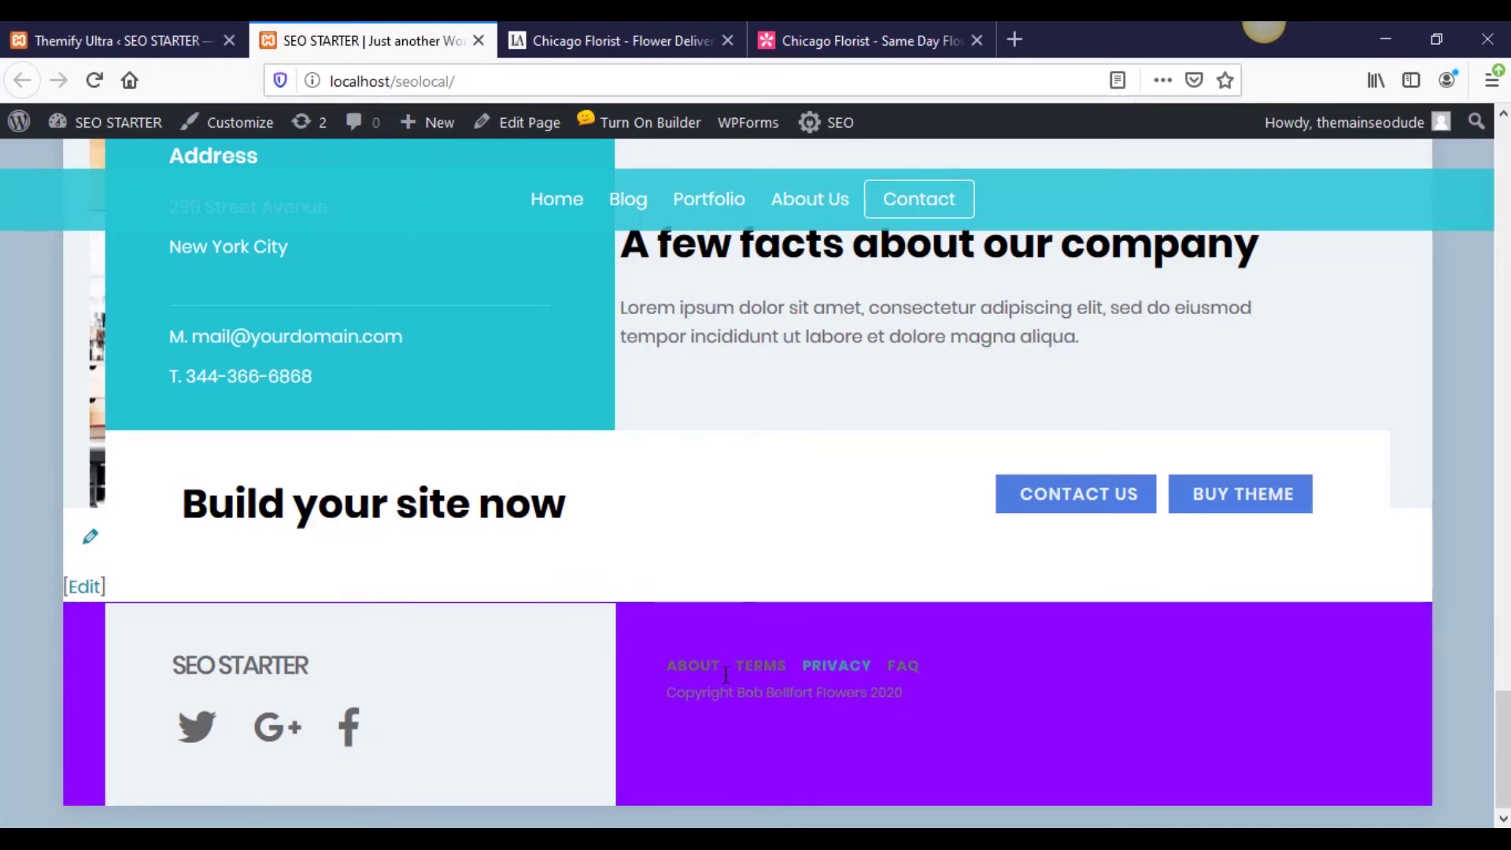
pyautogui.hotkey('ctrl', 'shift', 'Tab')
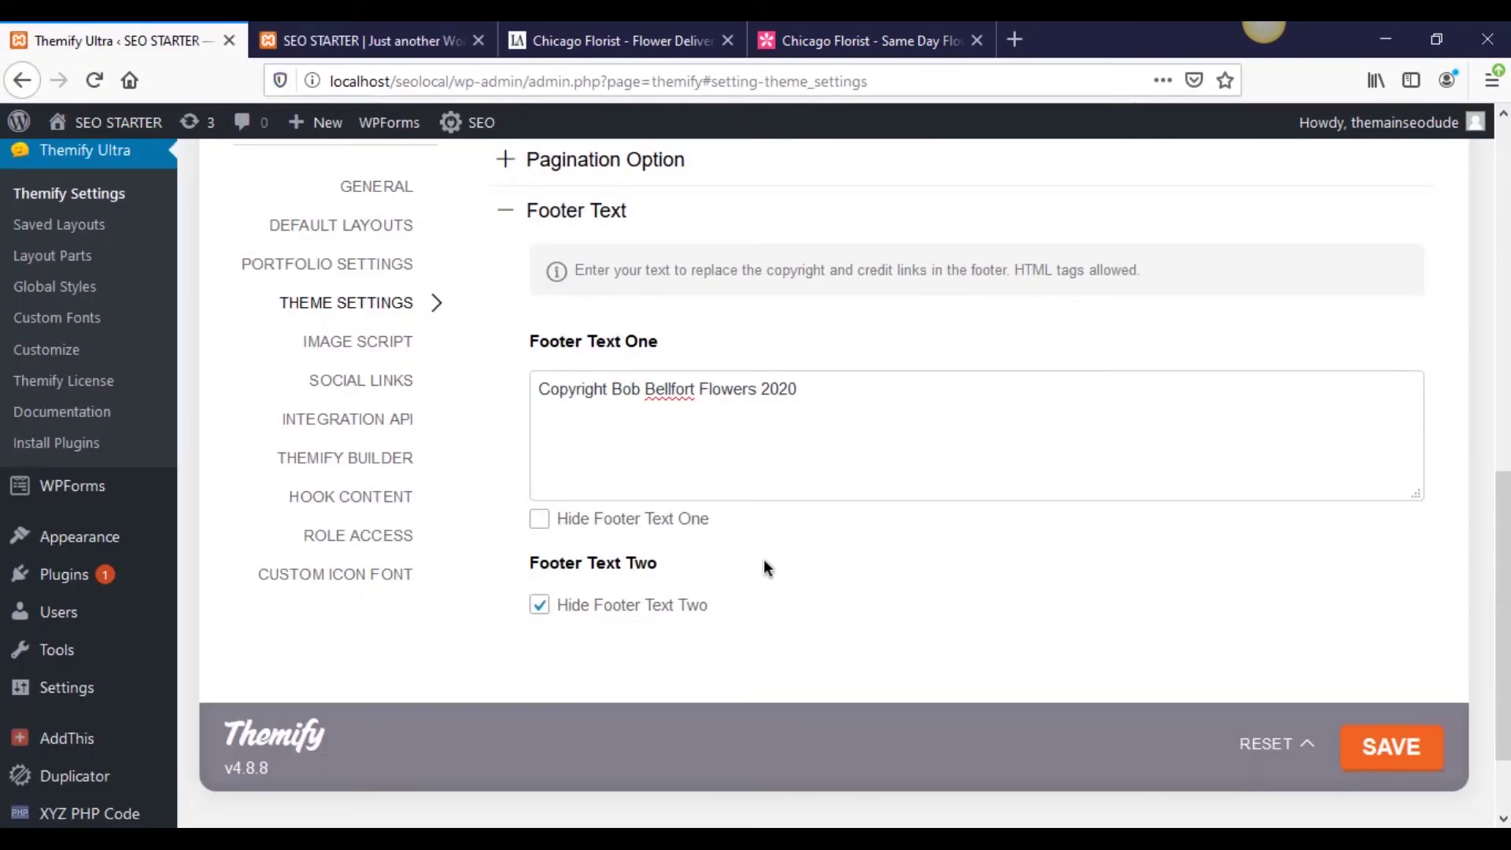
# Open the Image Script settings and review the global disable option and the Base Image Size choices.
pyautogui.click(416, 341)
pyautogui.scroll(6, 503, 449)
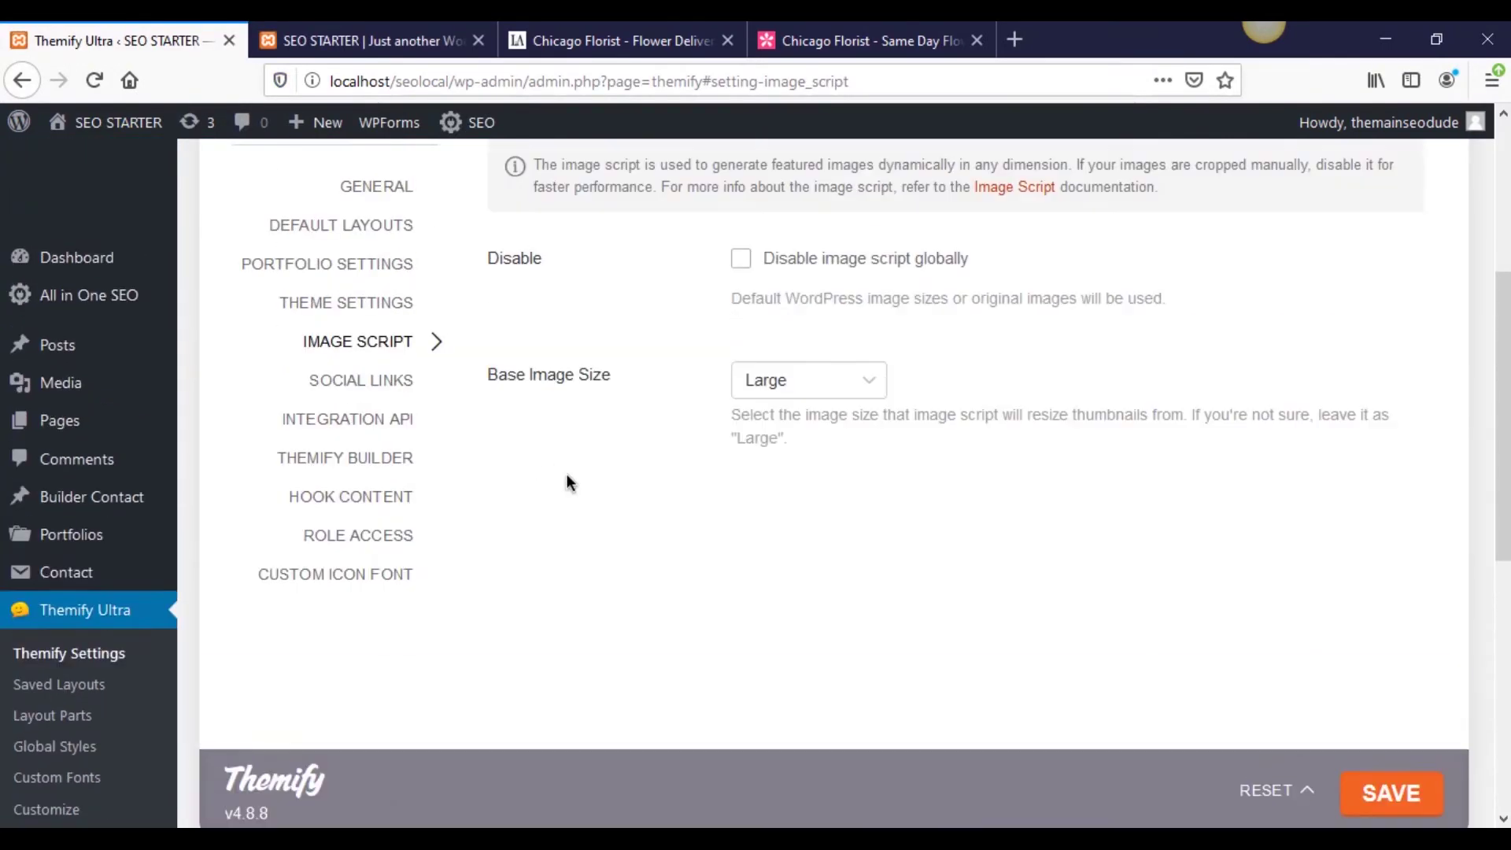
pyautogui.scroll(-3, 658, 536)
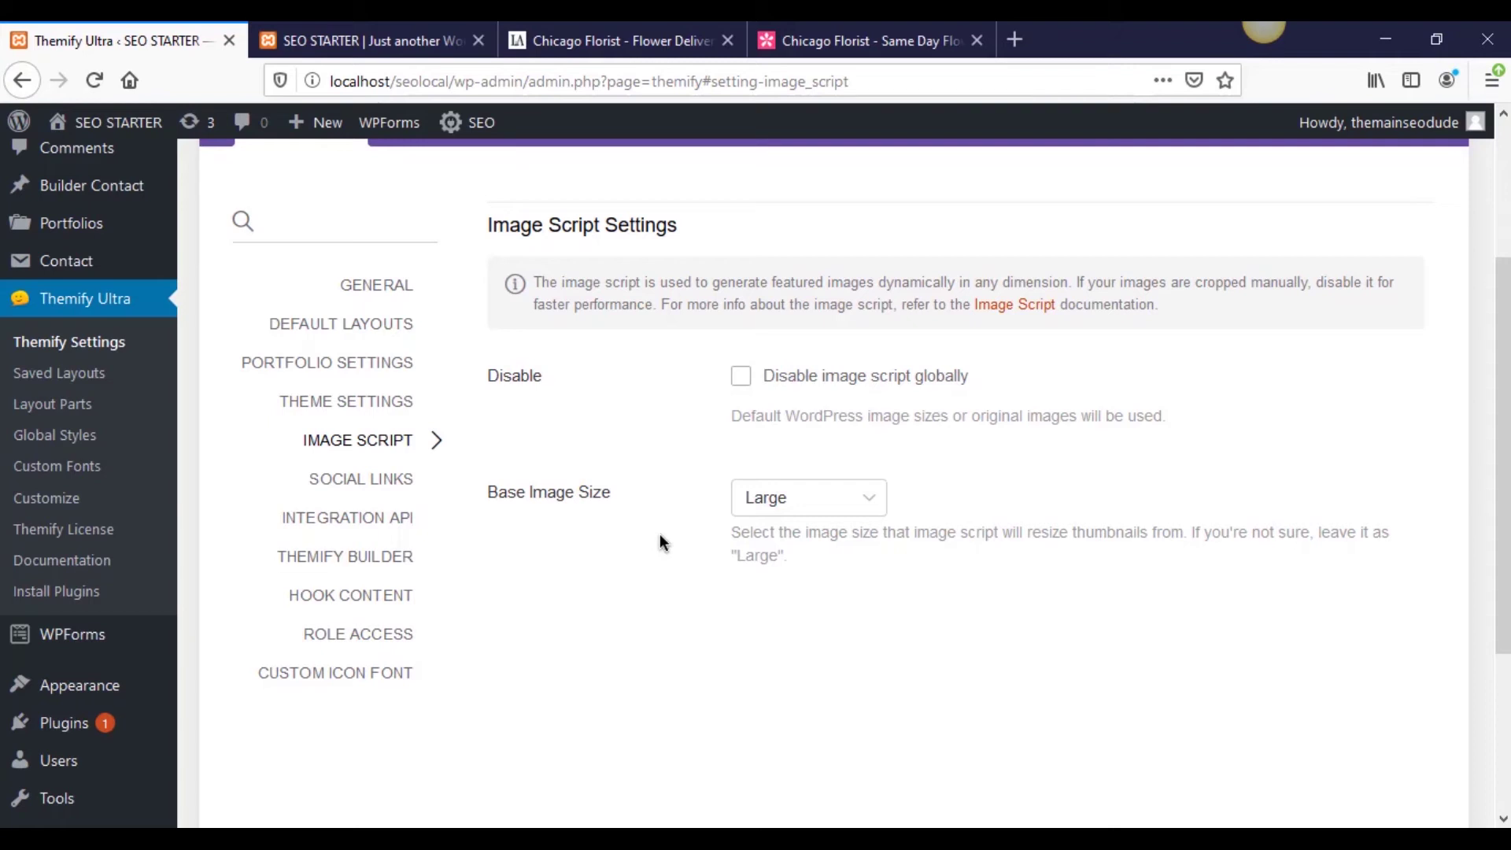
pyautogui.click(773, 508)
pyautogui.click(780, 697)
# Open the Social Links settings and look through the link entries from Twitter to Pinterest.
pyautogui.click(362, 484)
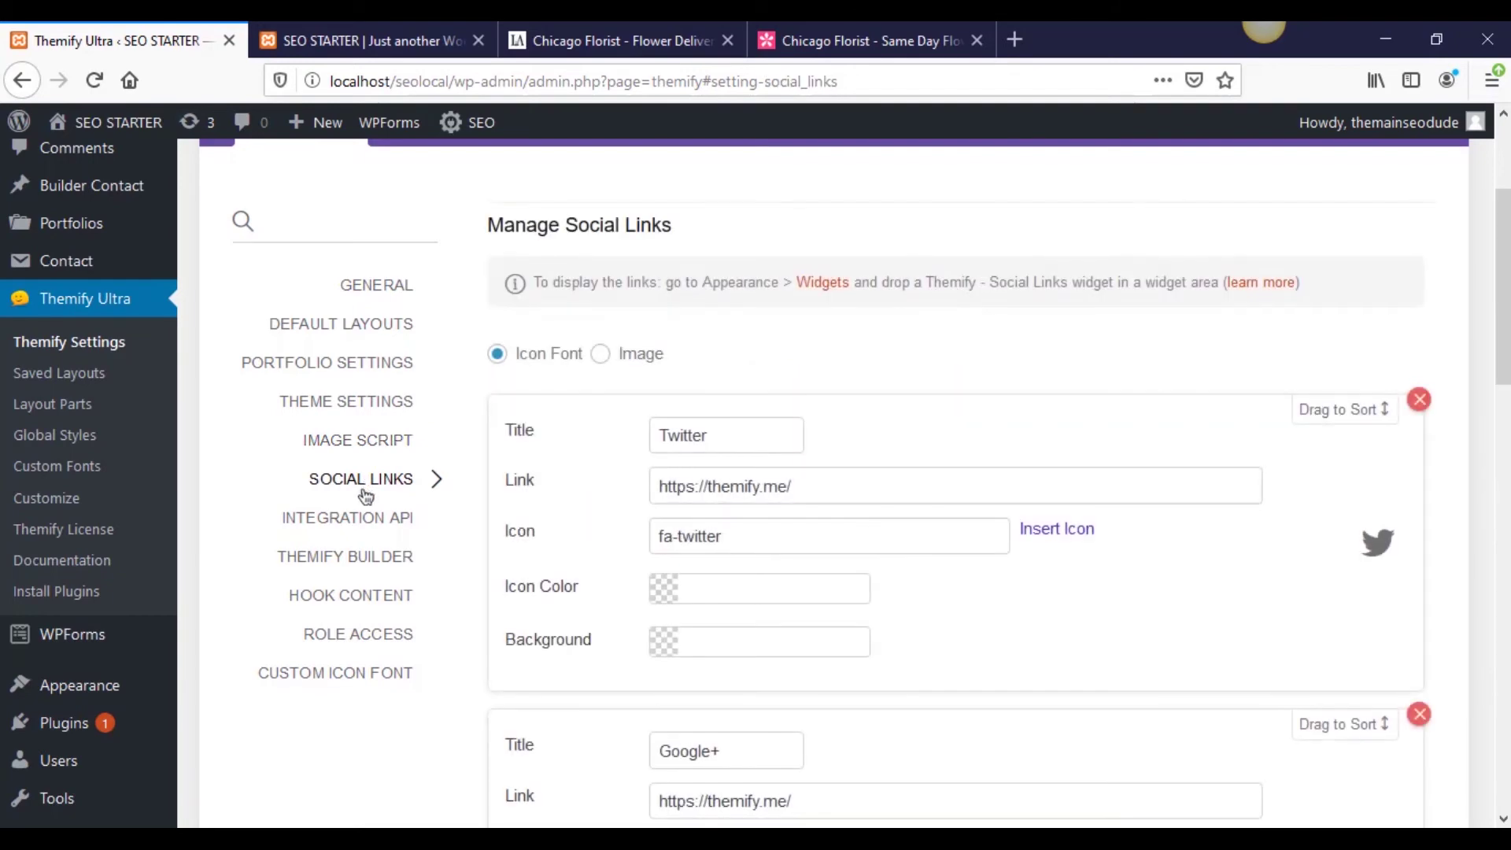
pyautogui.scroll(-1, 475, 503)
pyautogui.scroll(-10, 473, 510)
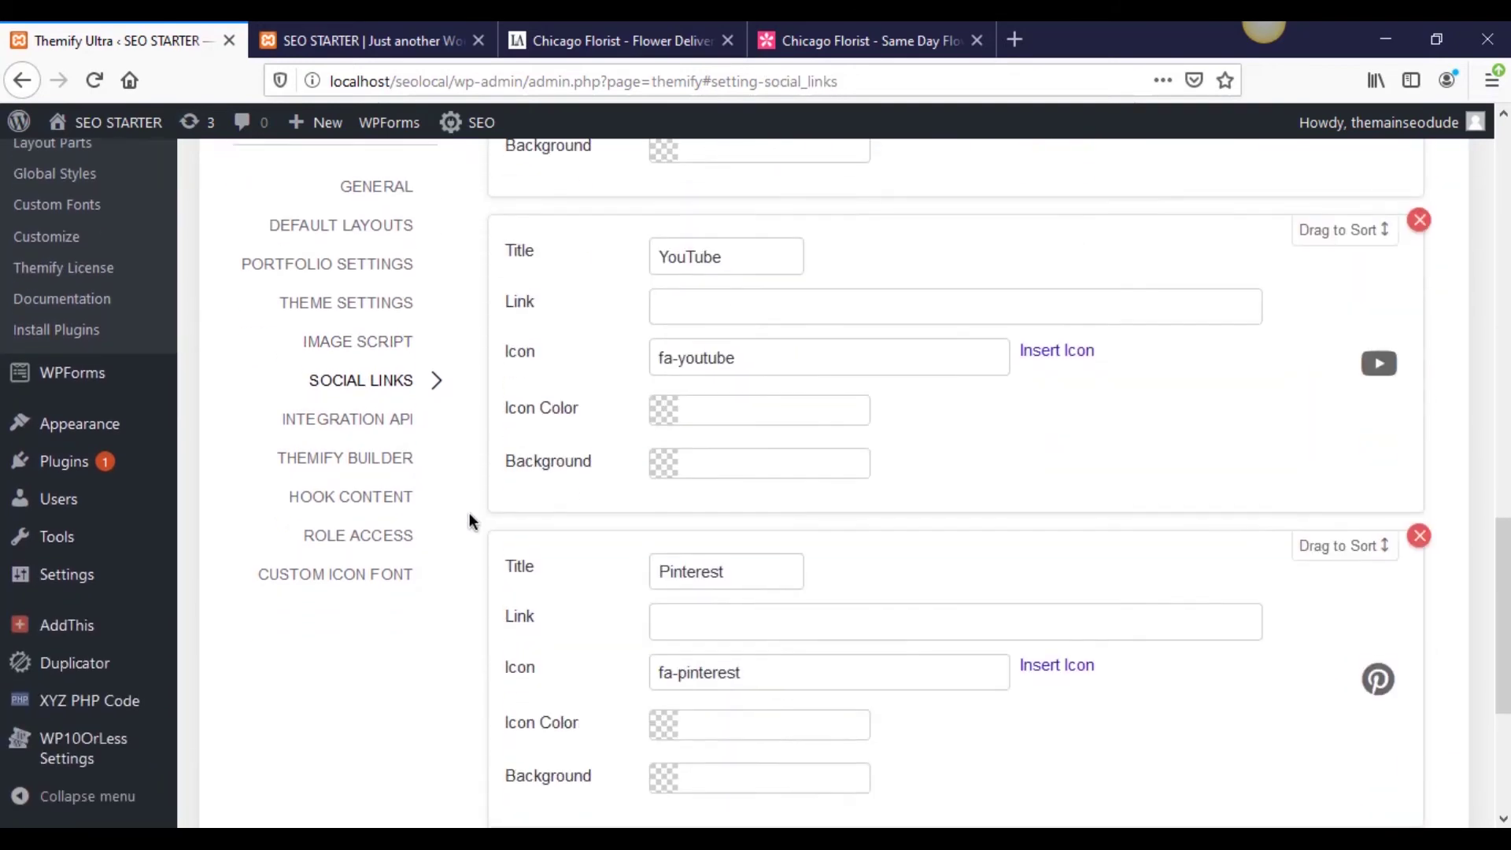
pyautogui.scroll(10, 469, 513)
pyautogui.scroll(-15, 473, 540)
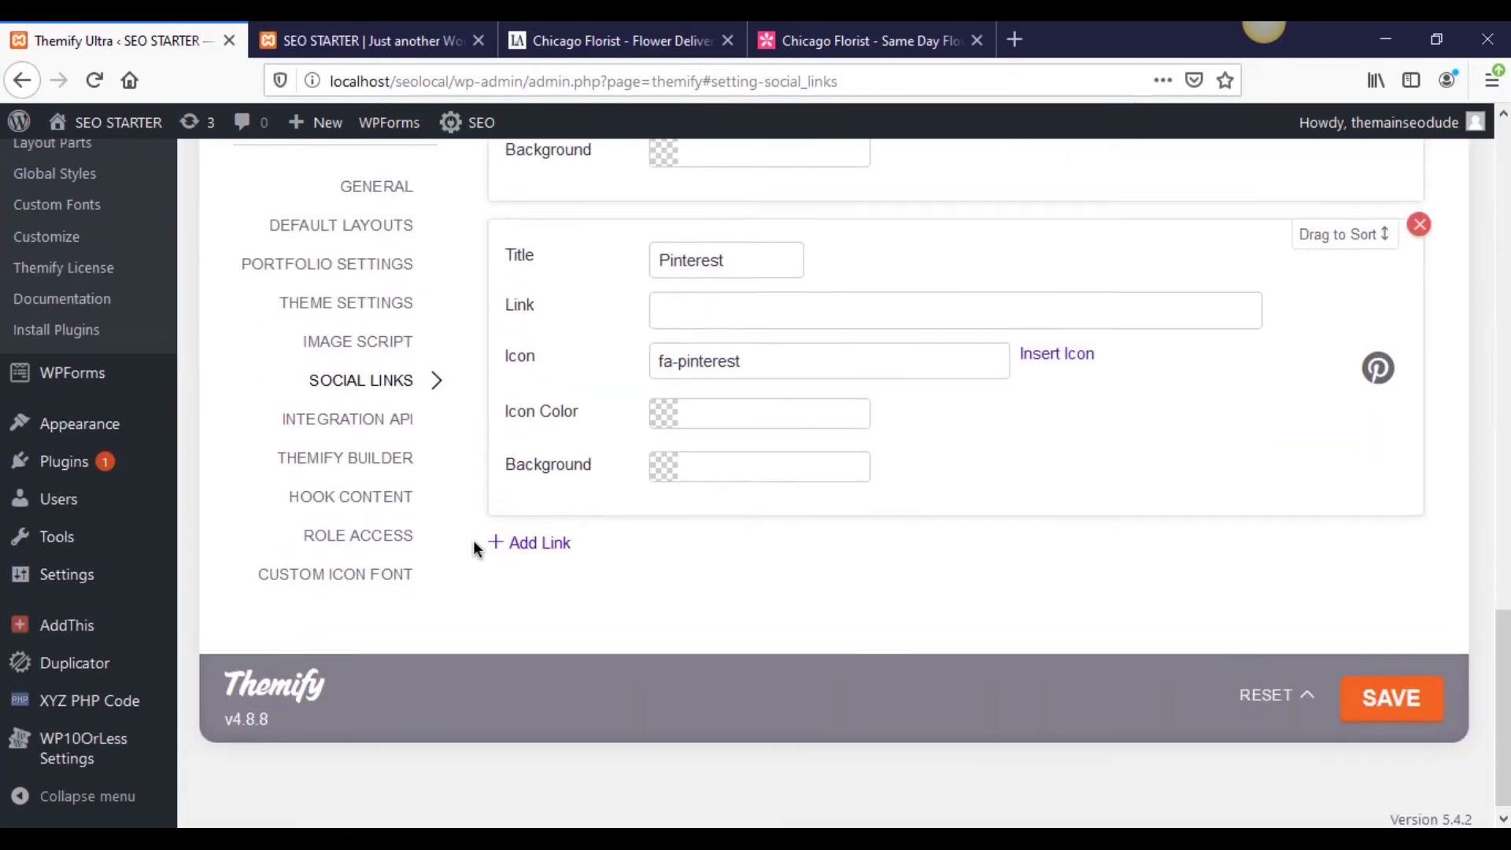
pyautogui.scroll(10, 474, 542)
pyautogui.scroll(3, 473, 547)
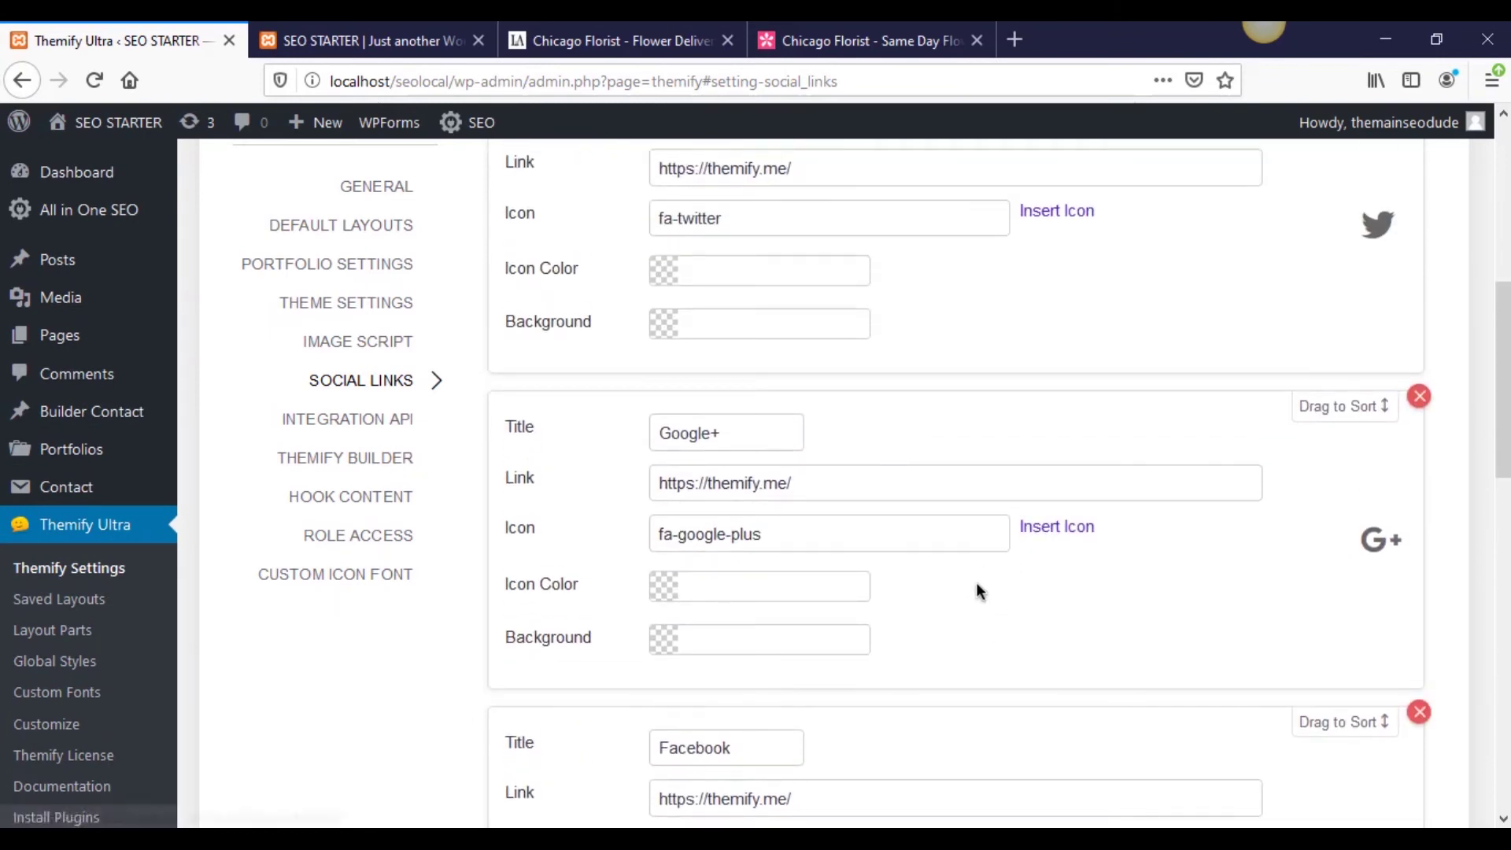
# View the icon chooser for the Google+ link, browse the Themify arrow icons, and close it without choosing one.
pyautogui.click(1059, 535)
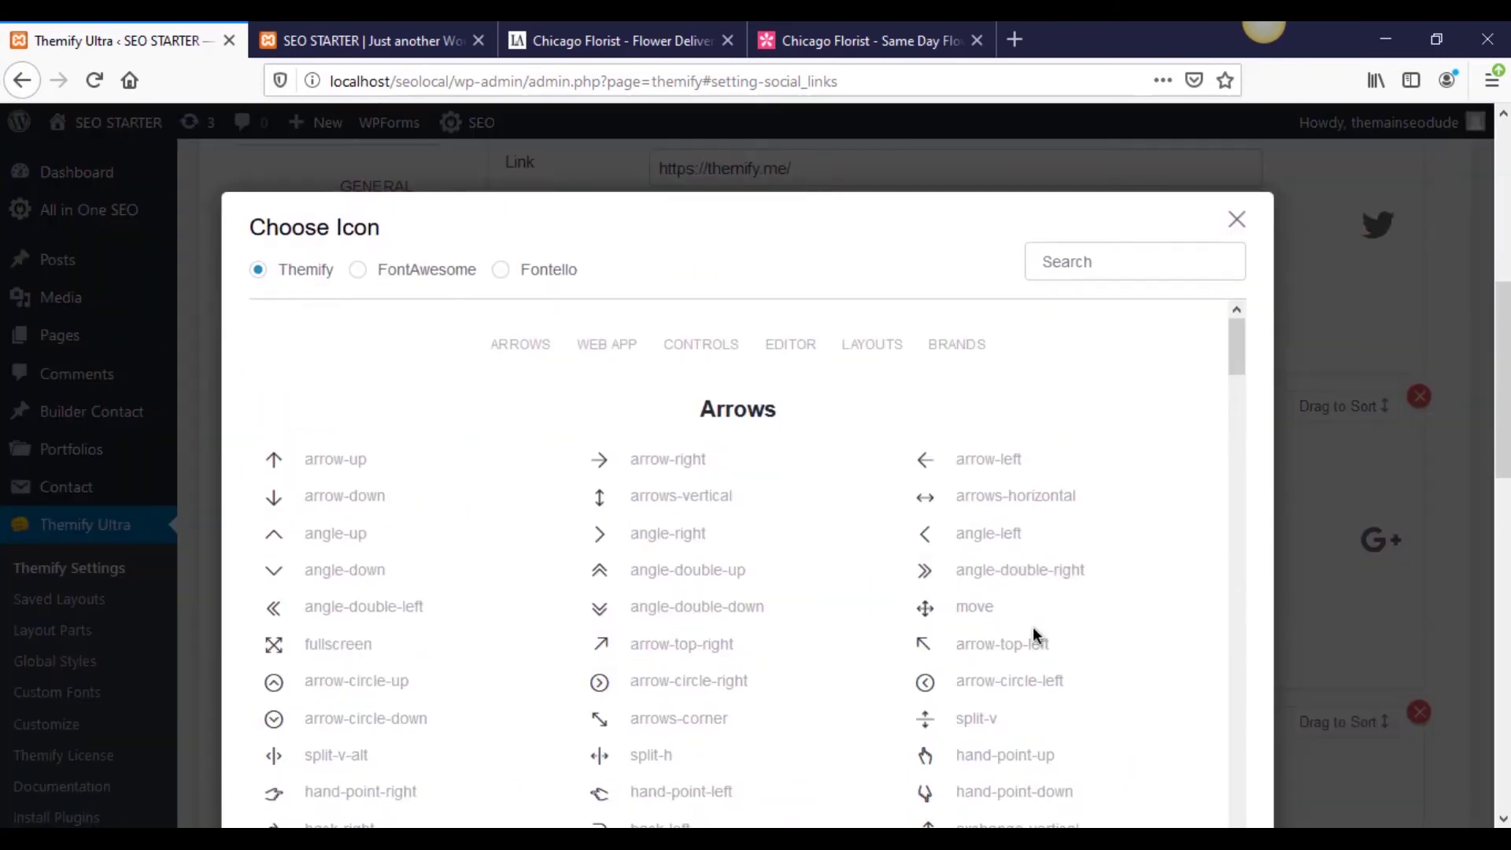
pyautogui.scroll(-3, 560, 584)
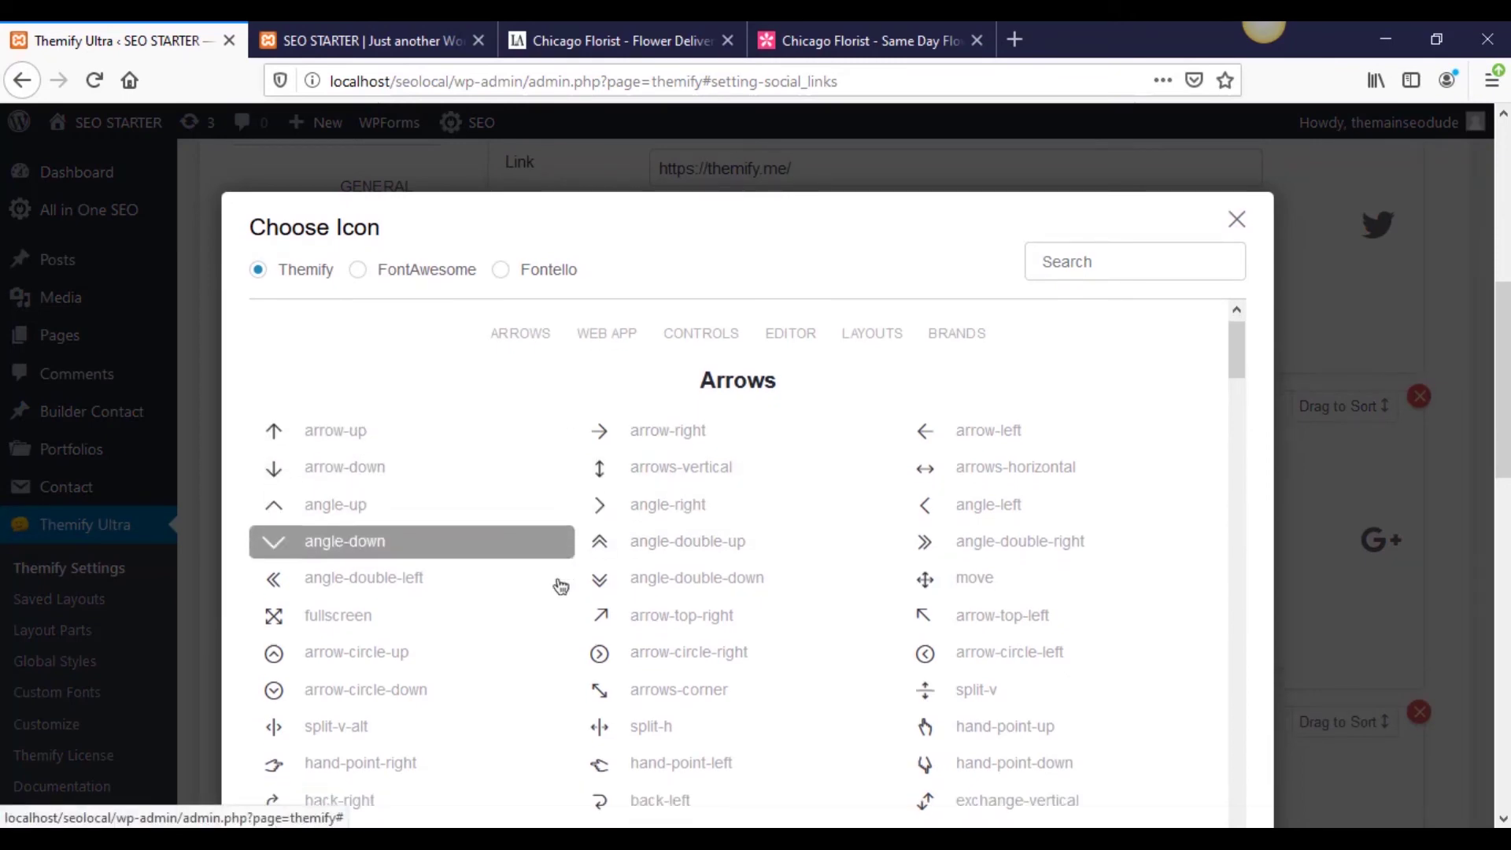
pyautogui.scroll(3, 598, 583)
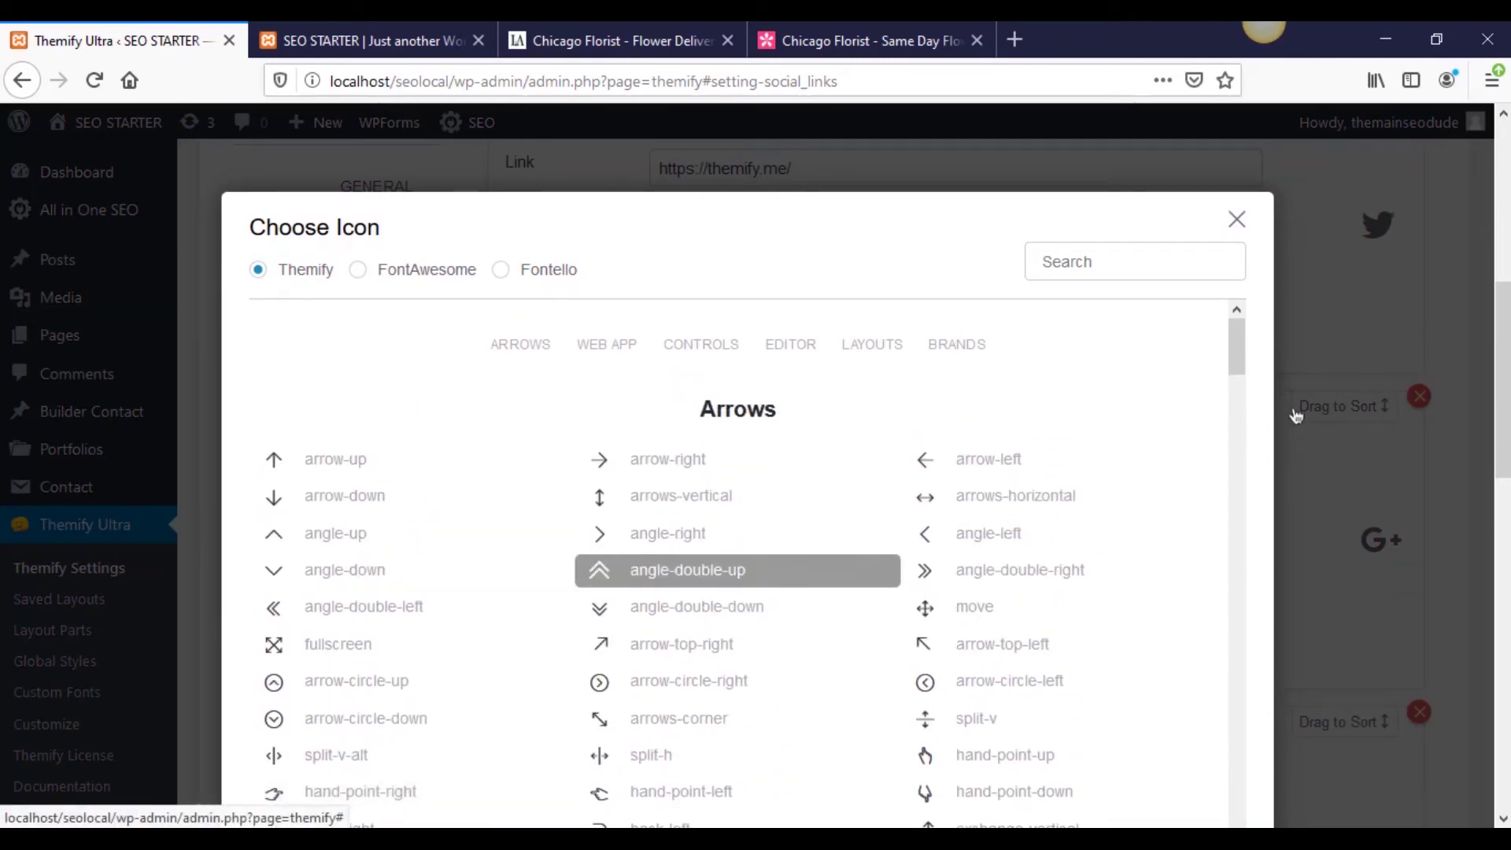
pyautogui.click(1237, 220)
# Open the Integration API settings, glance at the Twitter and Google Map sections, and expand Optin to review its email services.
pyautogui.click(396, 419)
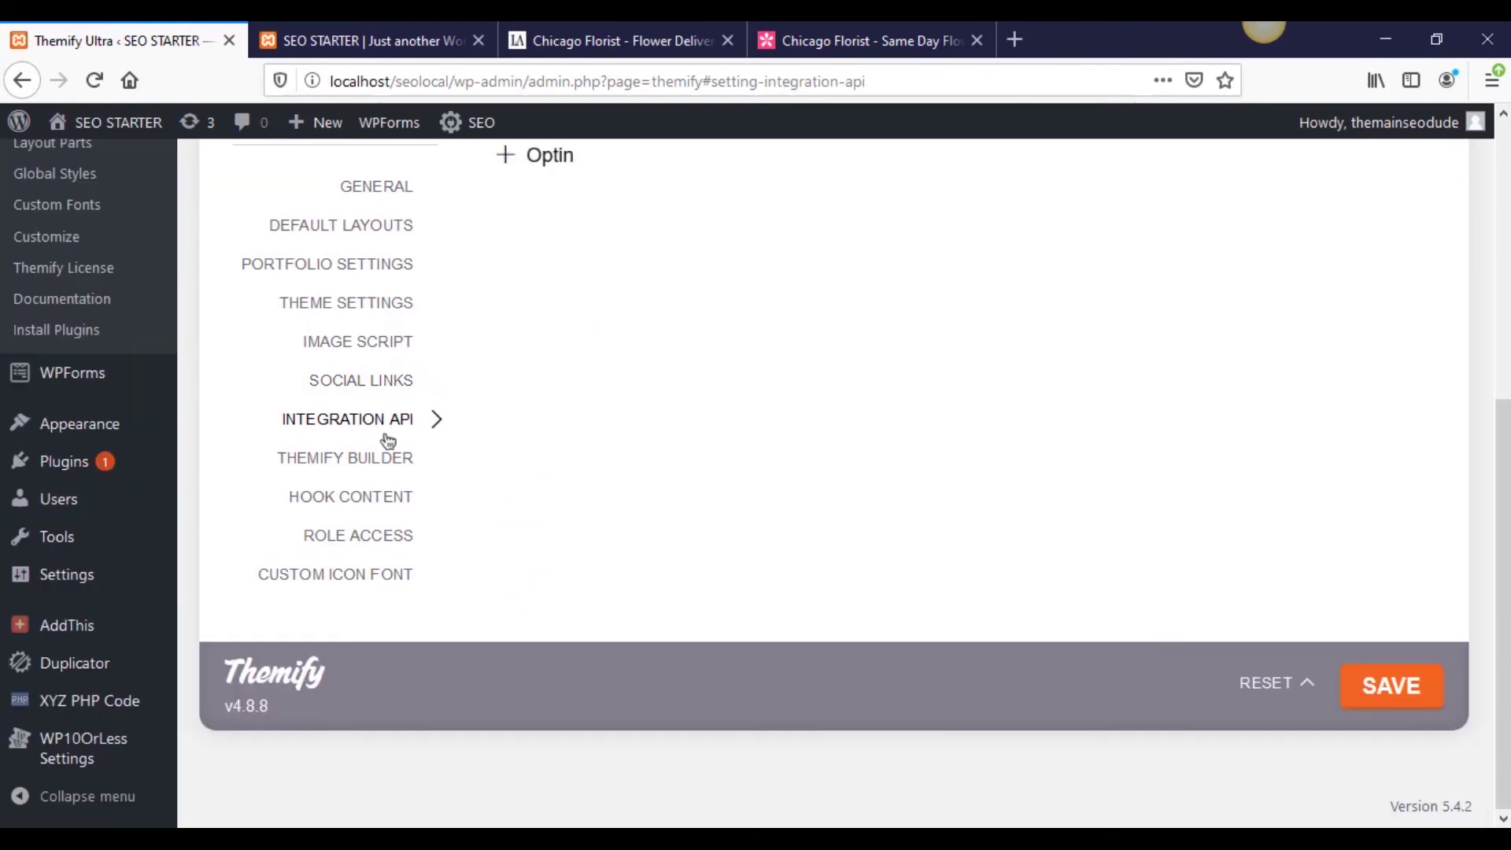
pyautogui.scroll(-2, 644, 667)
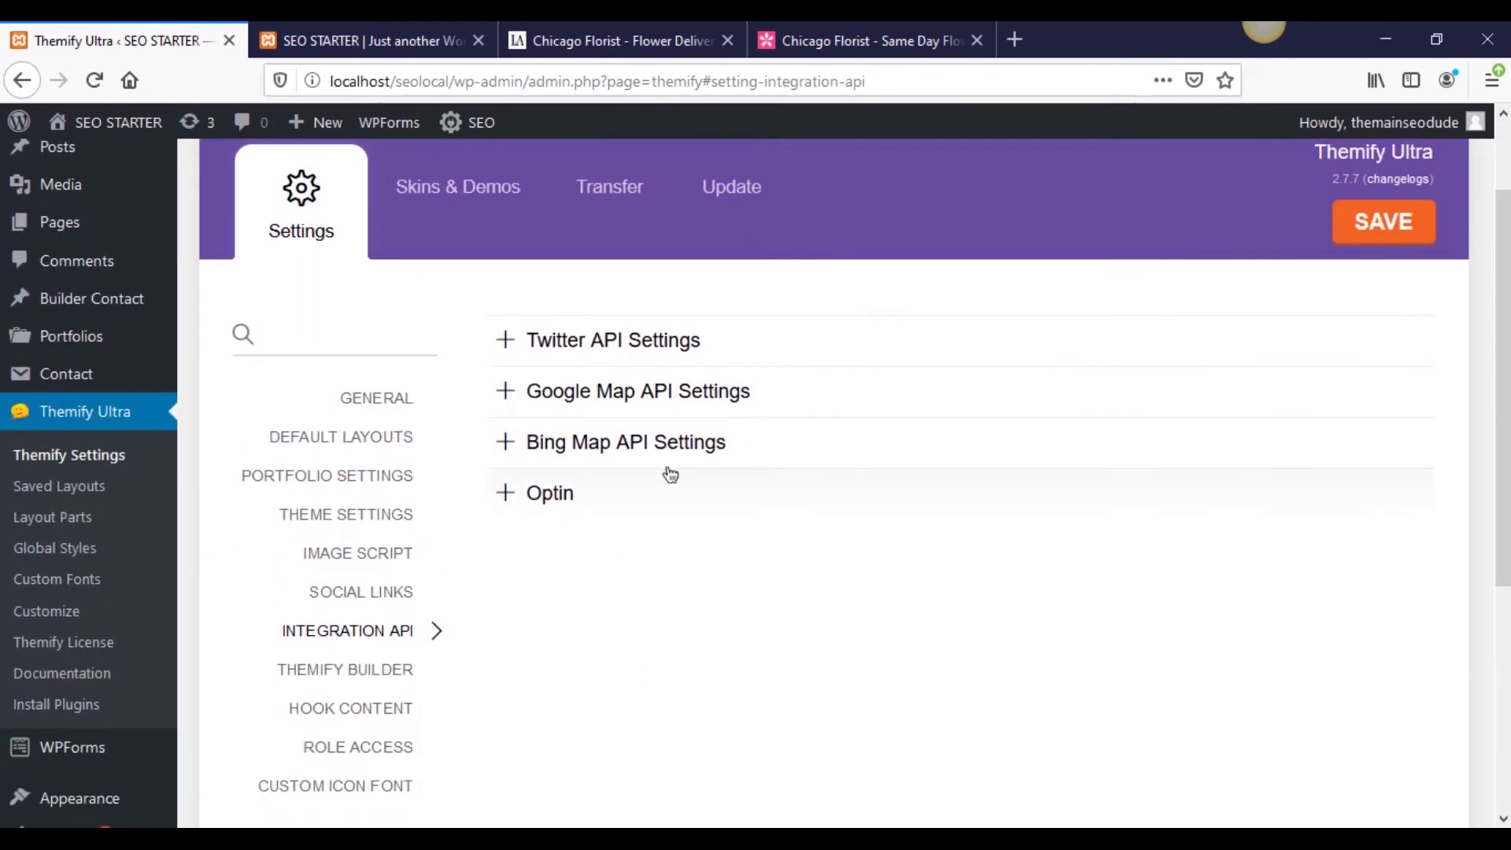
pyautogui.doubleClick(658, 391)
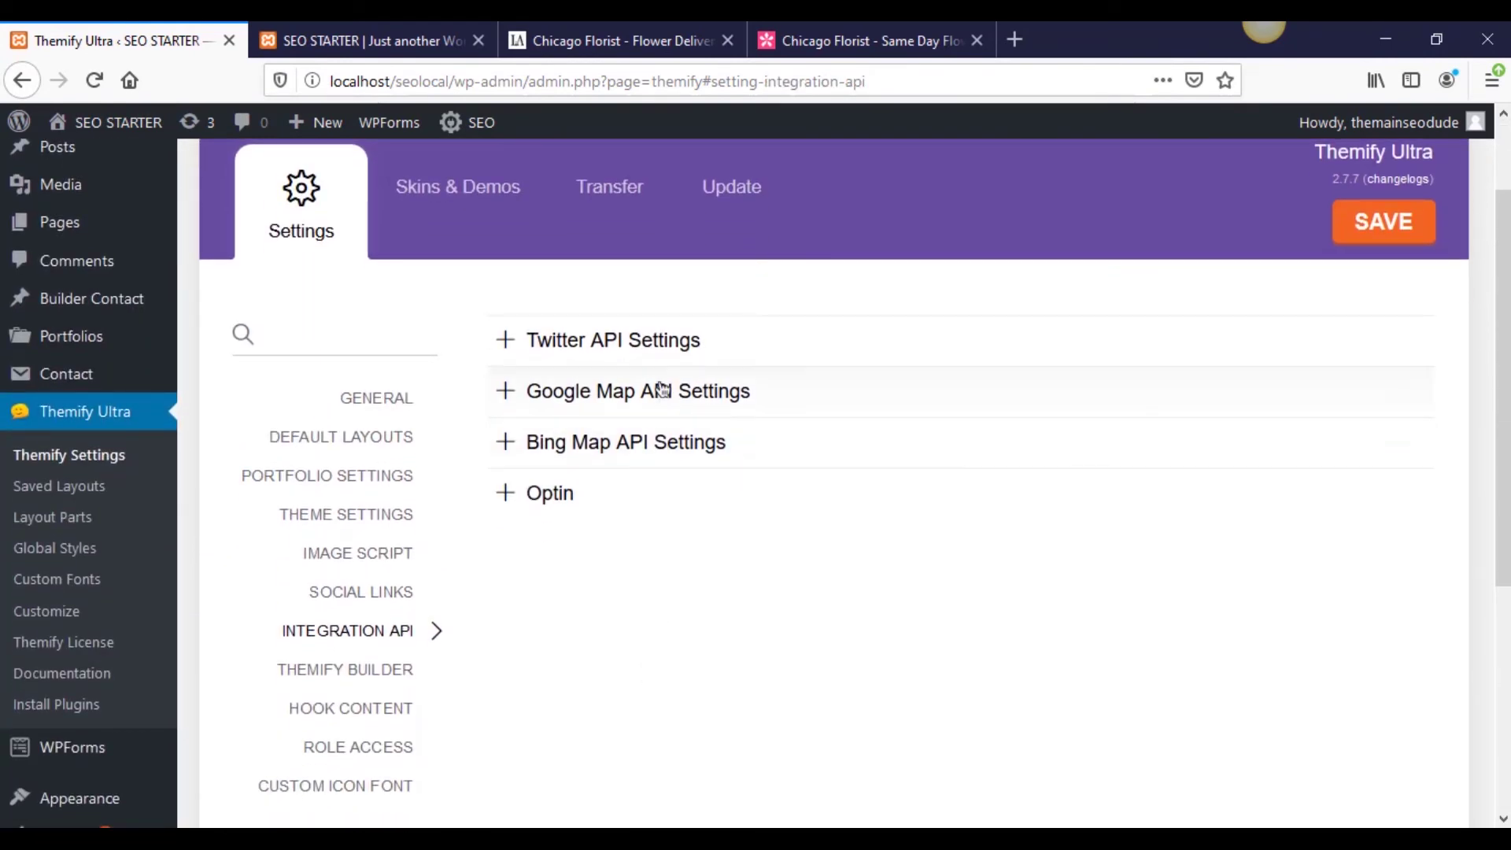
pyautogui.doubleClick(653, 340)
pyautogui.click(550, 490)
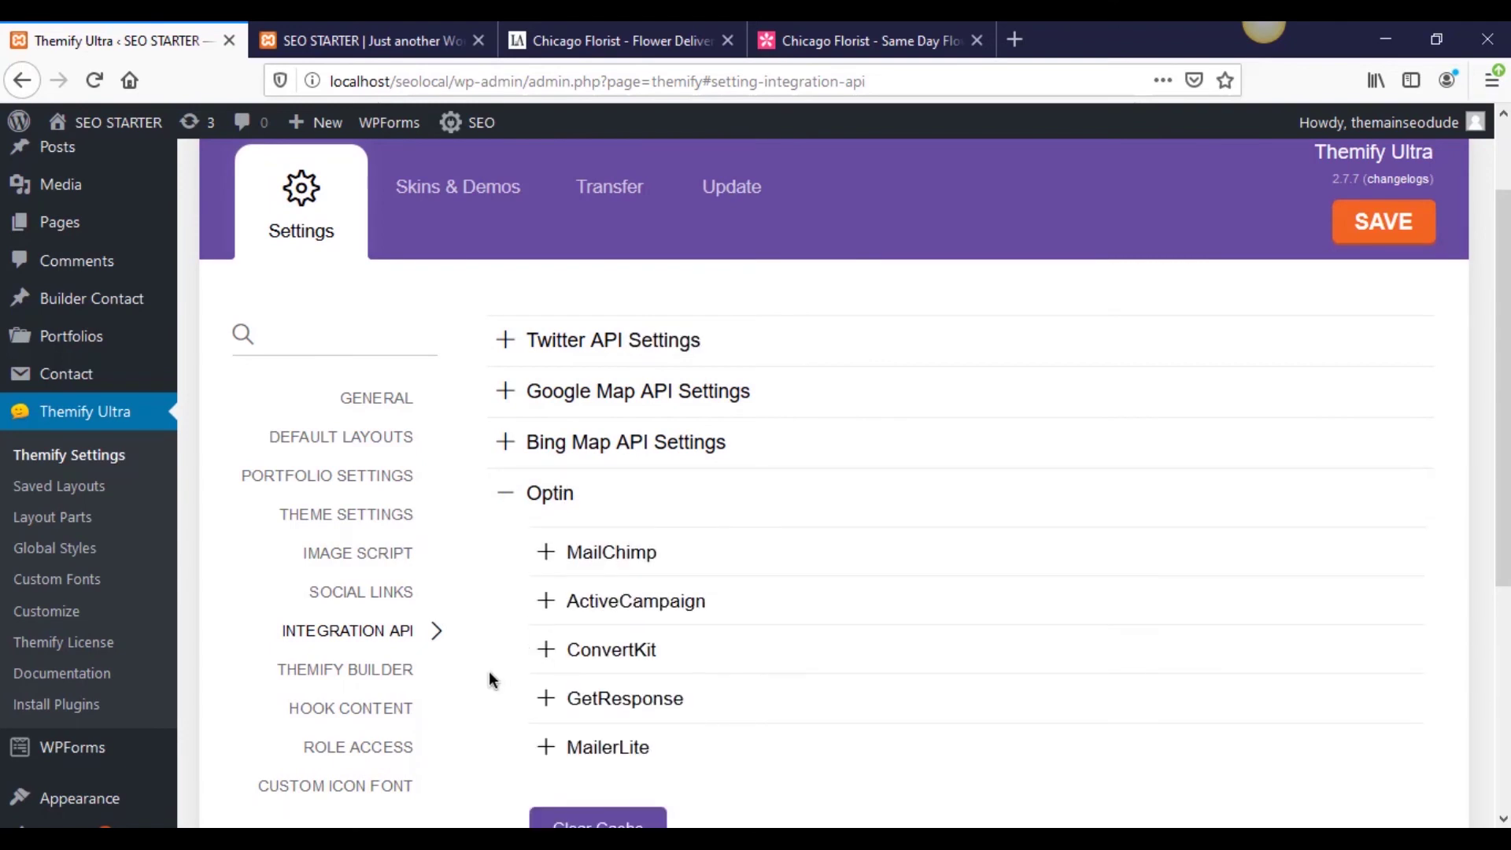
pyautogui.scroll(-3, 489, 673)
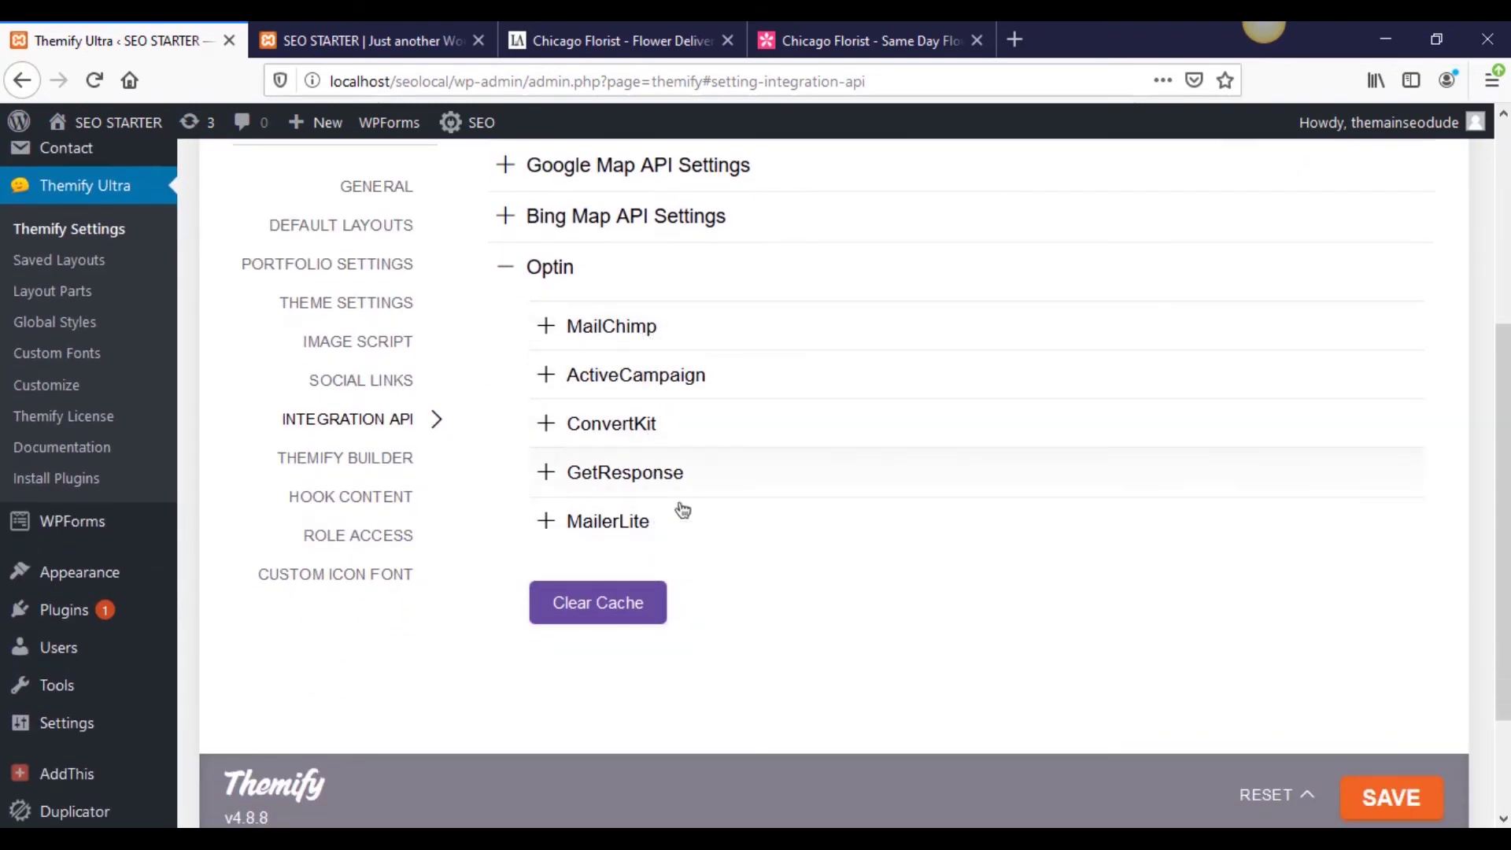
# Expand GetResponse to view its API key field, and collapse both GetResponse and the Optin section.
pyautogui.click(549, 477)
pyautogui.click(936, 532)
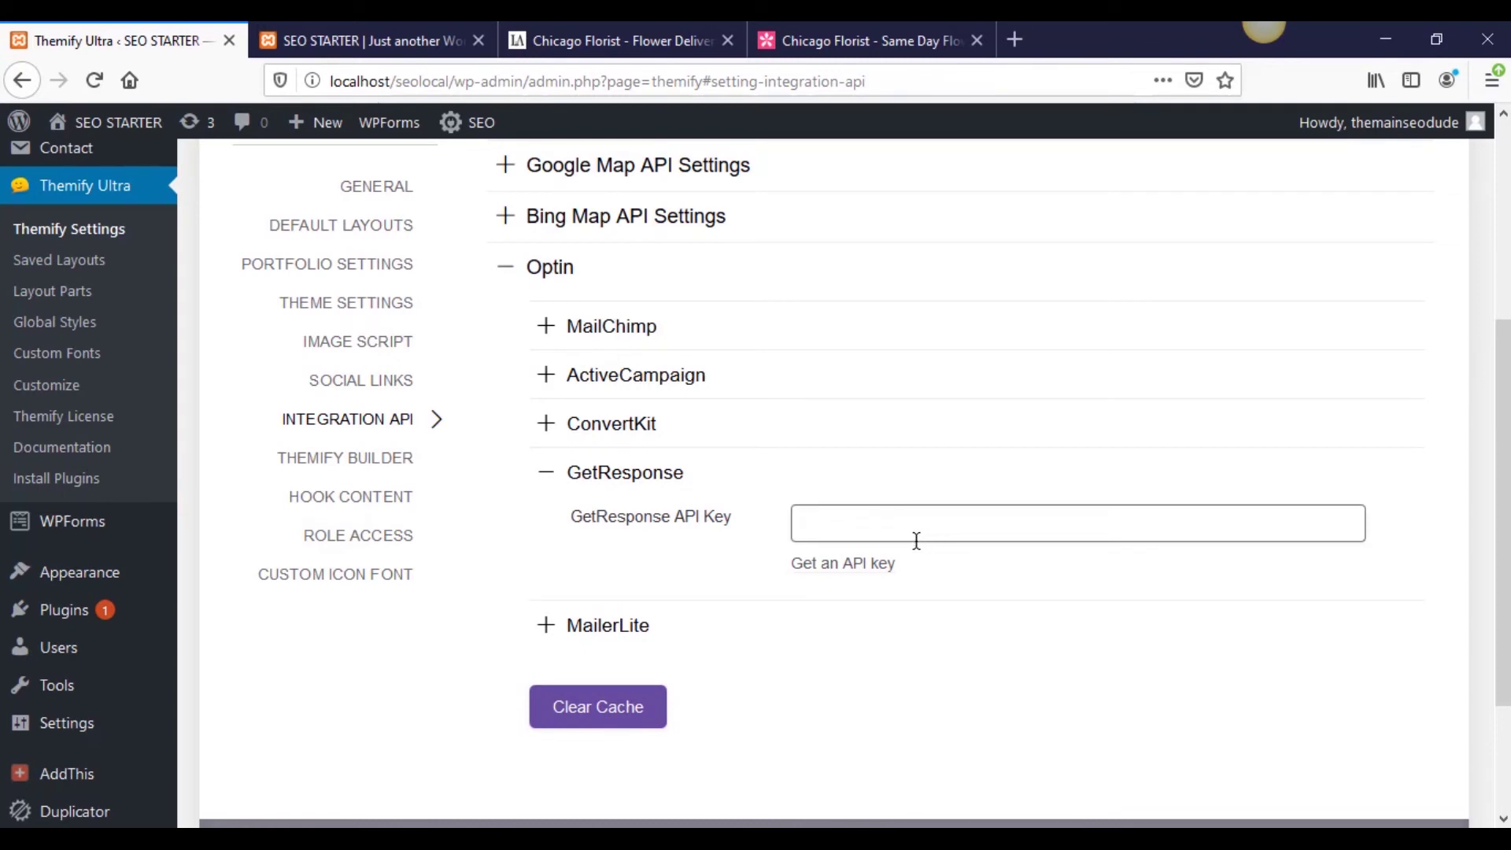
pyautogui.click(636, 476)
pyautogui.click(486, 275)
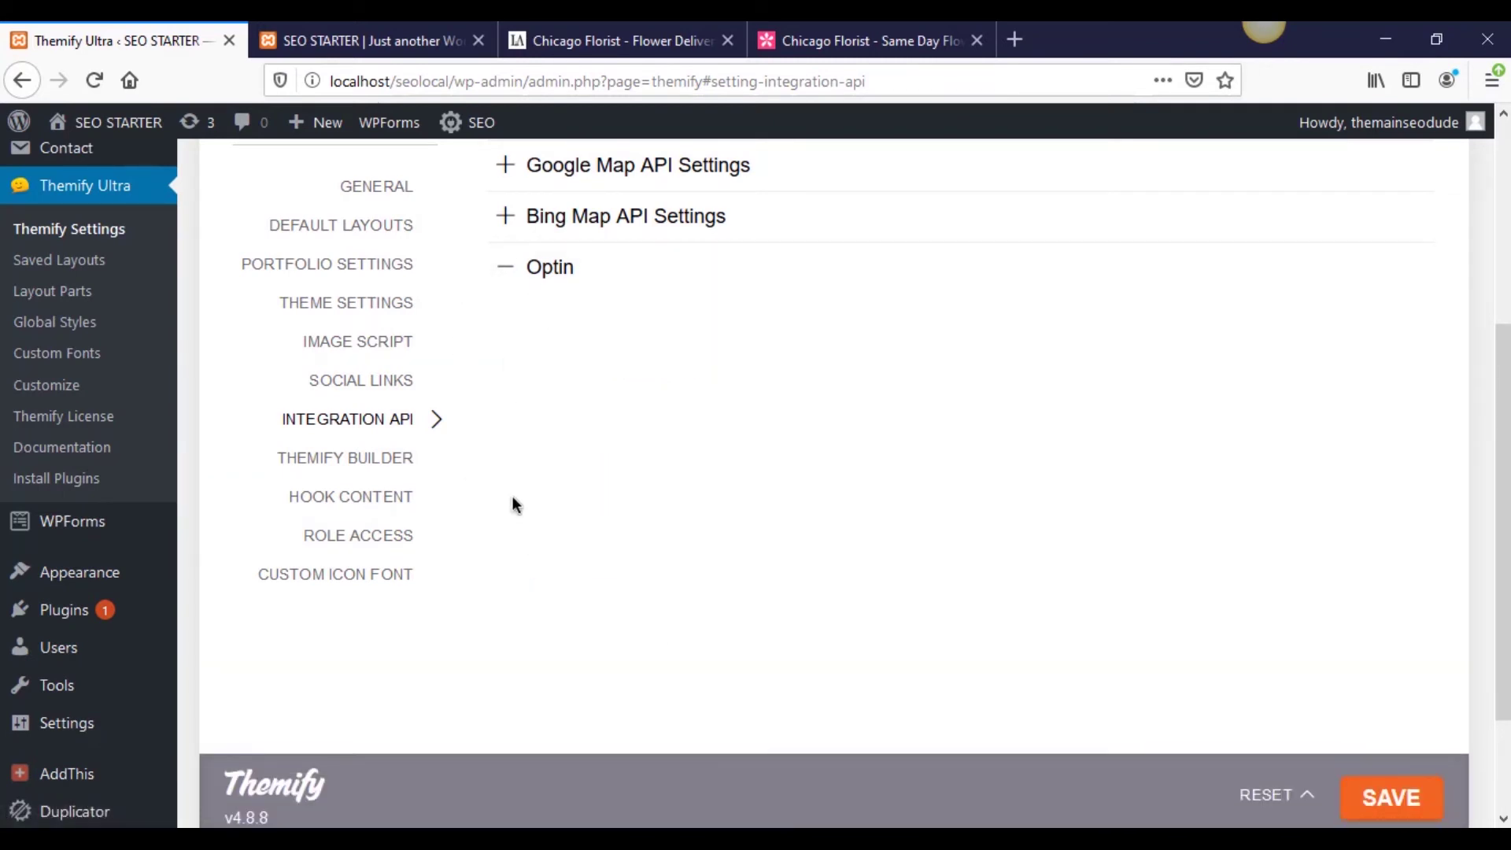
# Open the Themify Builder settings and expand the Animation Effects section.
pyautogui.click(371, 456)
pyautogui.scroll(4, 468, 545)
pyautogui.scroll(-3, 470, 548)
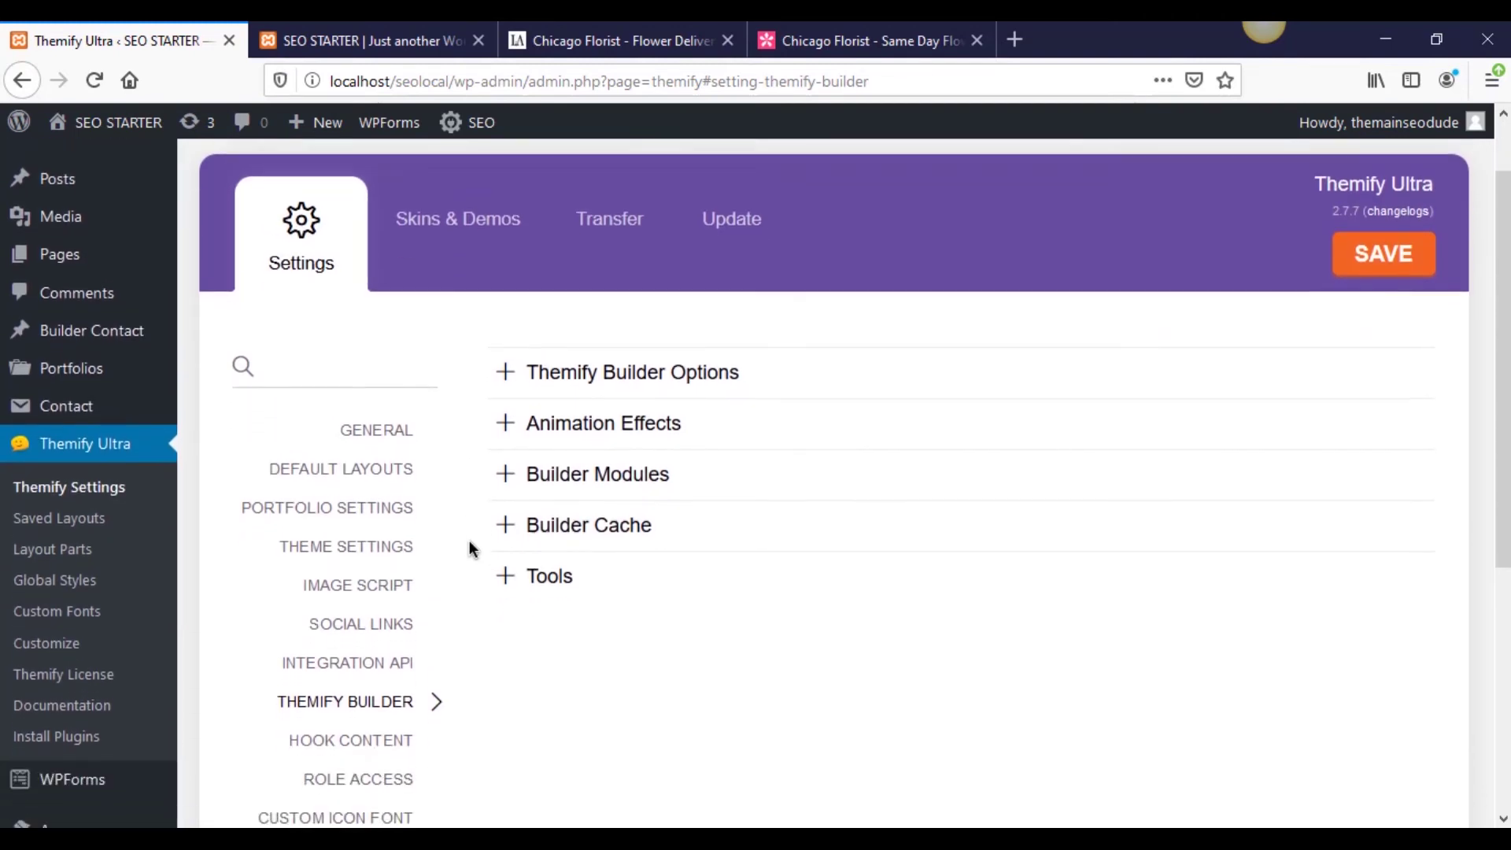
pyautogui.click(504, 391)
pyautogui.click(506, 392)
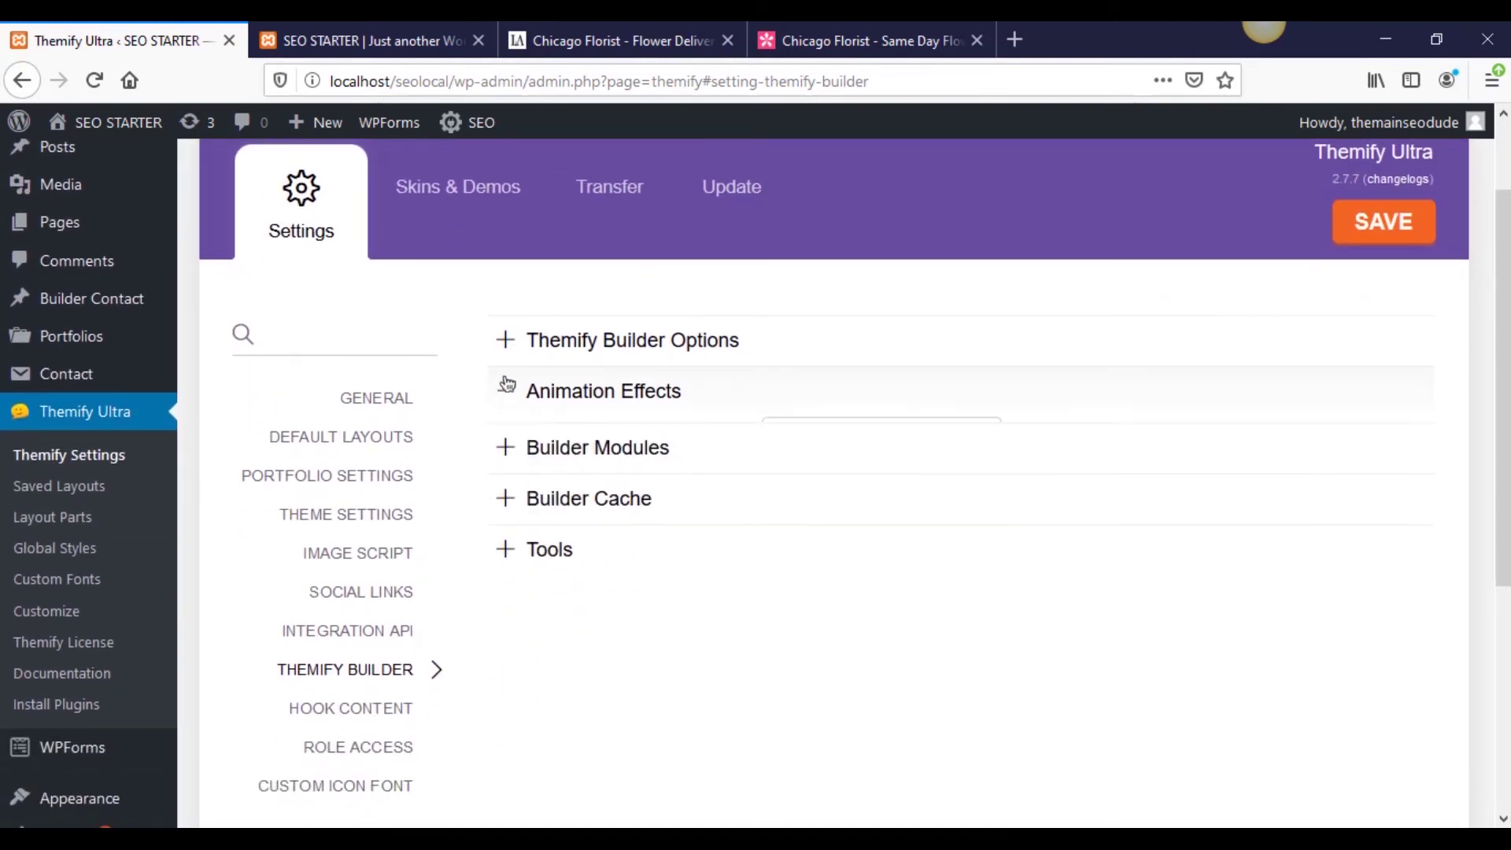
pyautogui.click(510, 391)
# Review the Appearance Animation and Parallax Background choices without changing them, and collapse Animation Effects.
pyautogui.click(850, 446)
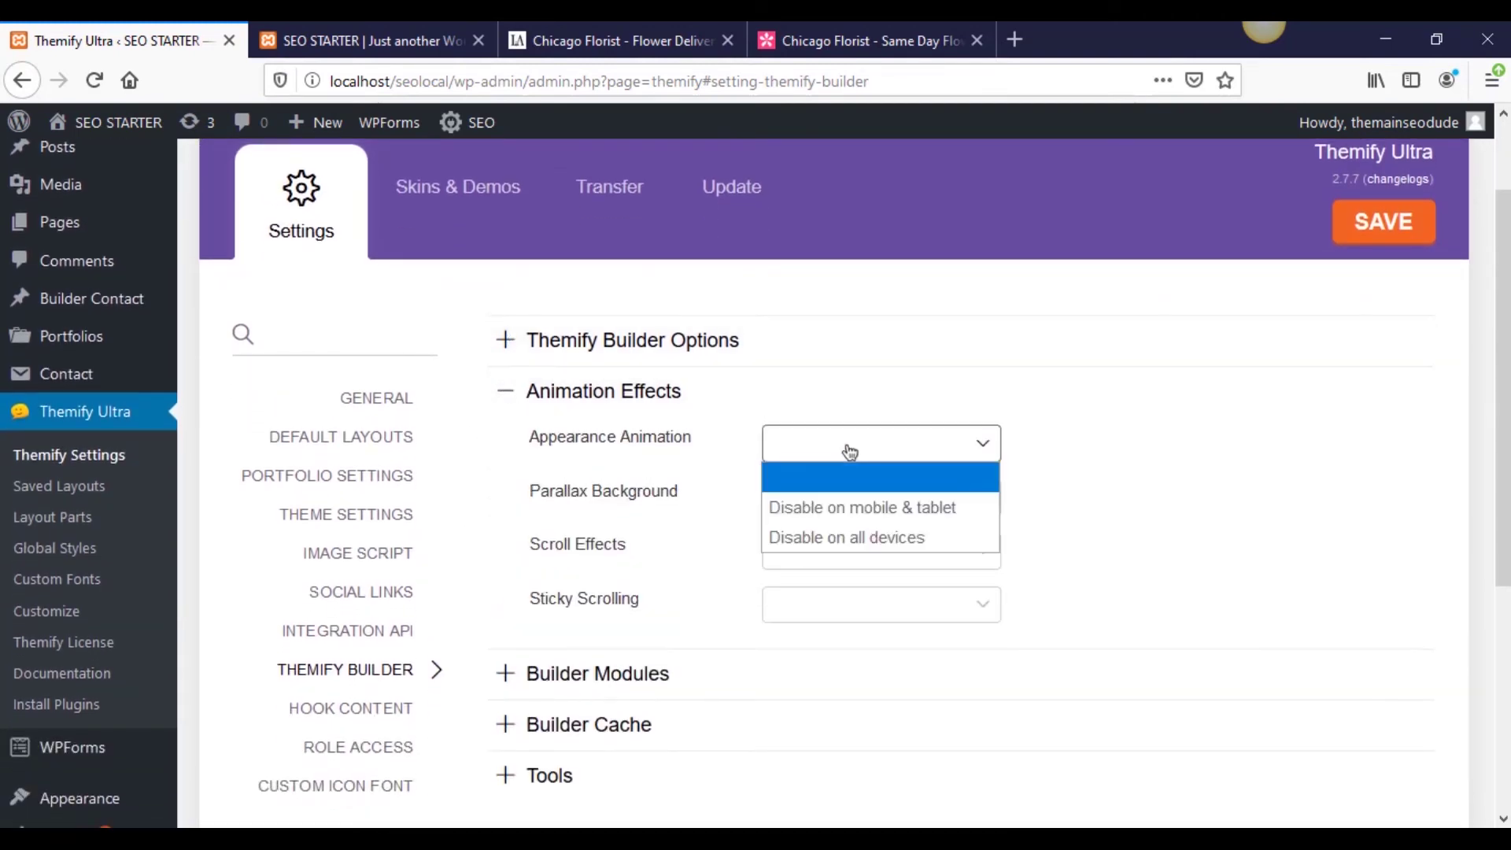
pyautogui.click(850, 451)
pyautogui.click(823, 507)
pyautogui.click(823, 508)
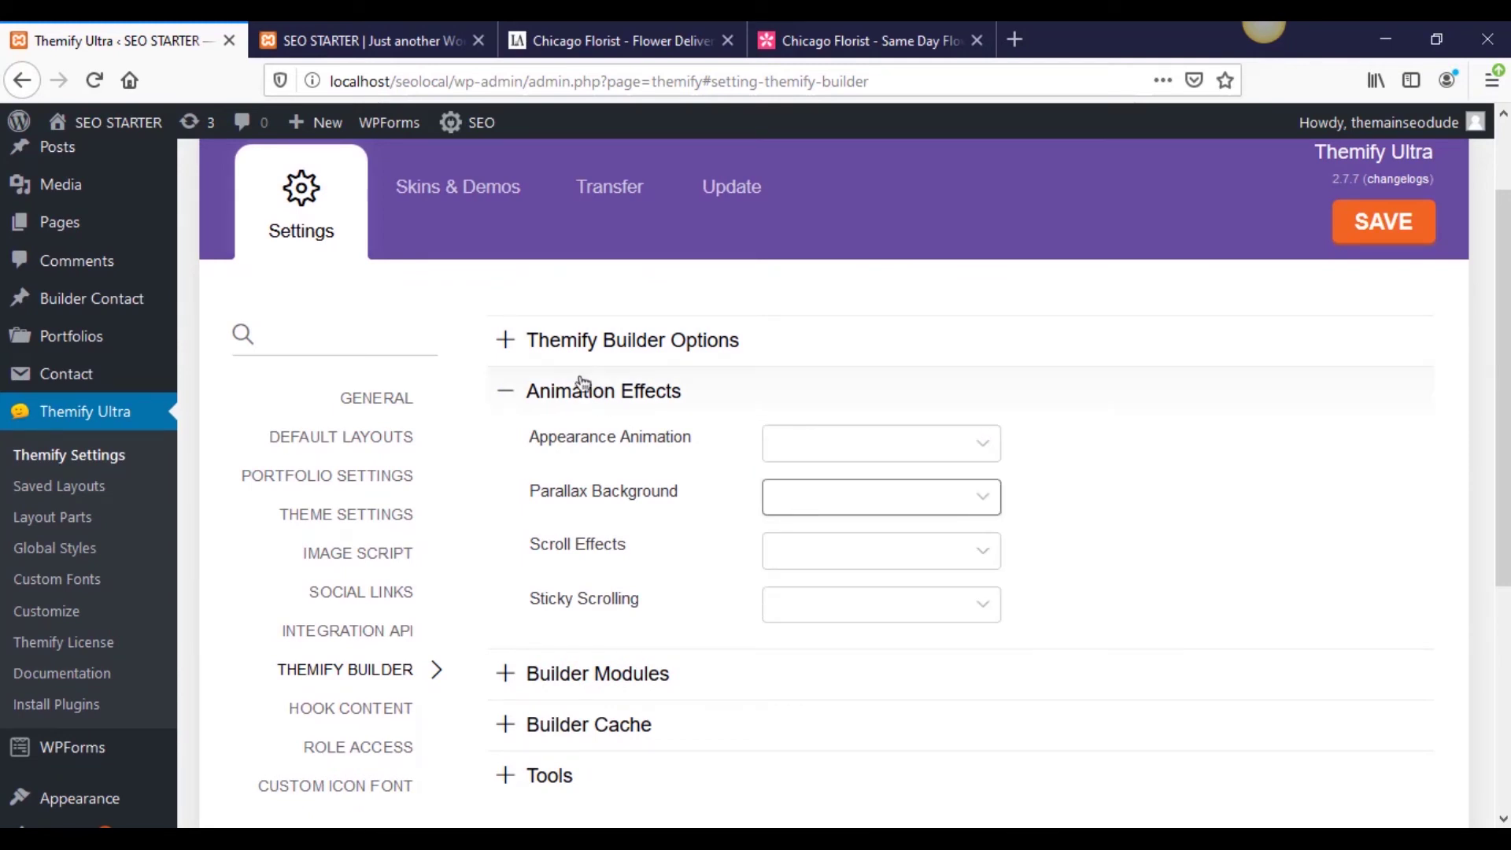
pyautogui.click(580, 385)
# View the SEO STARTER home page briefly and return to the Themify Builder settings.
pyautogui.click(362, 40)
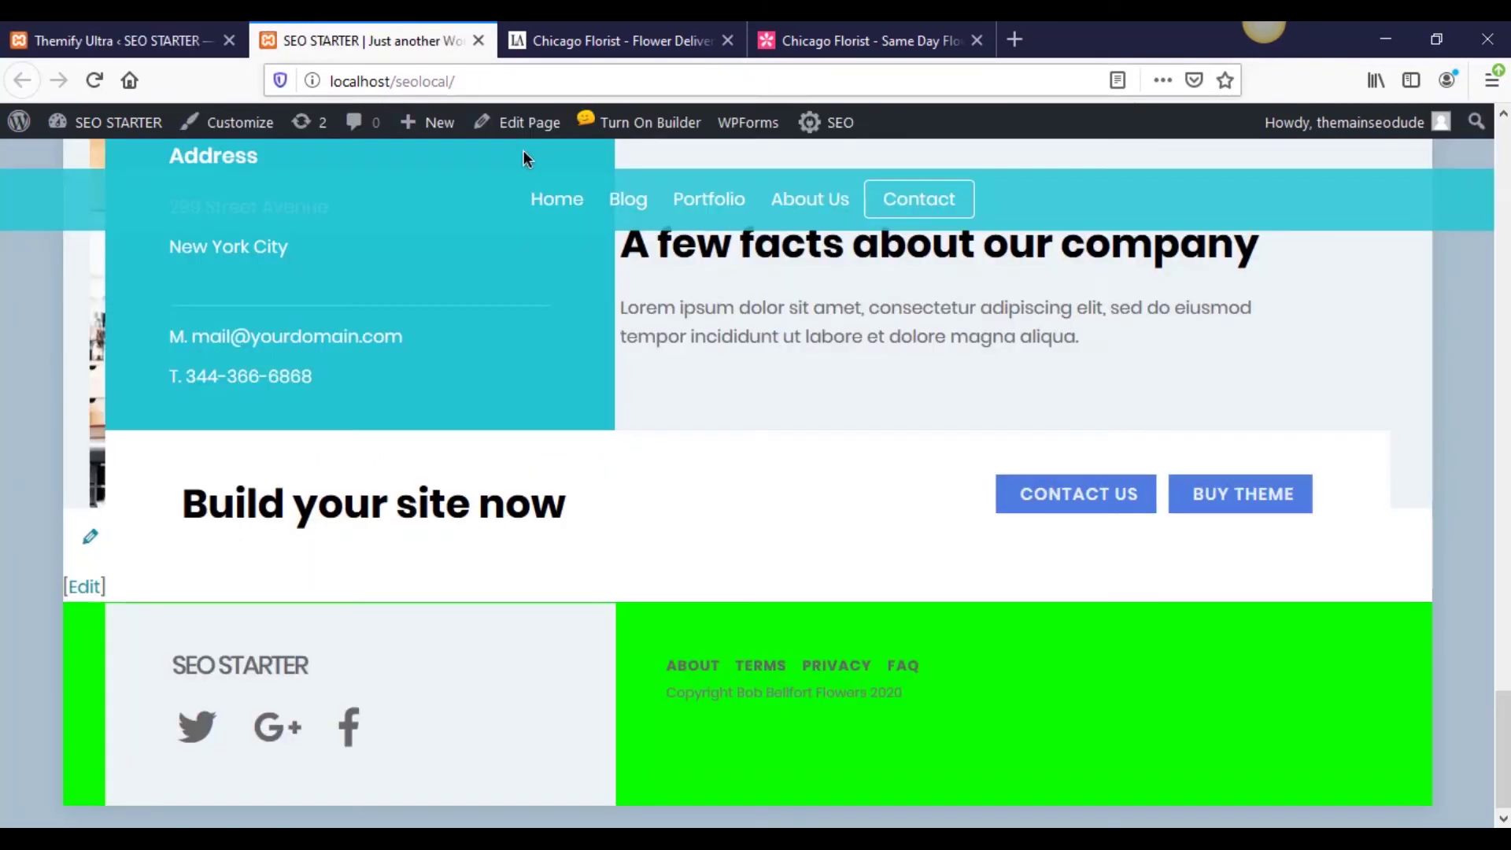
pyautogui.click(110, 40)
pyautogui.scroll(-4, 615, 644)
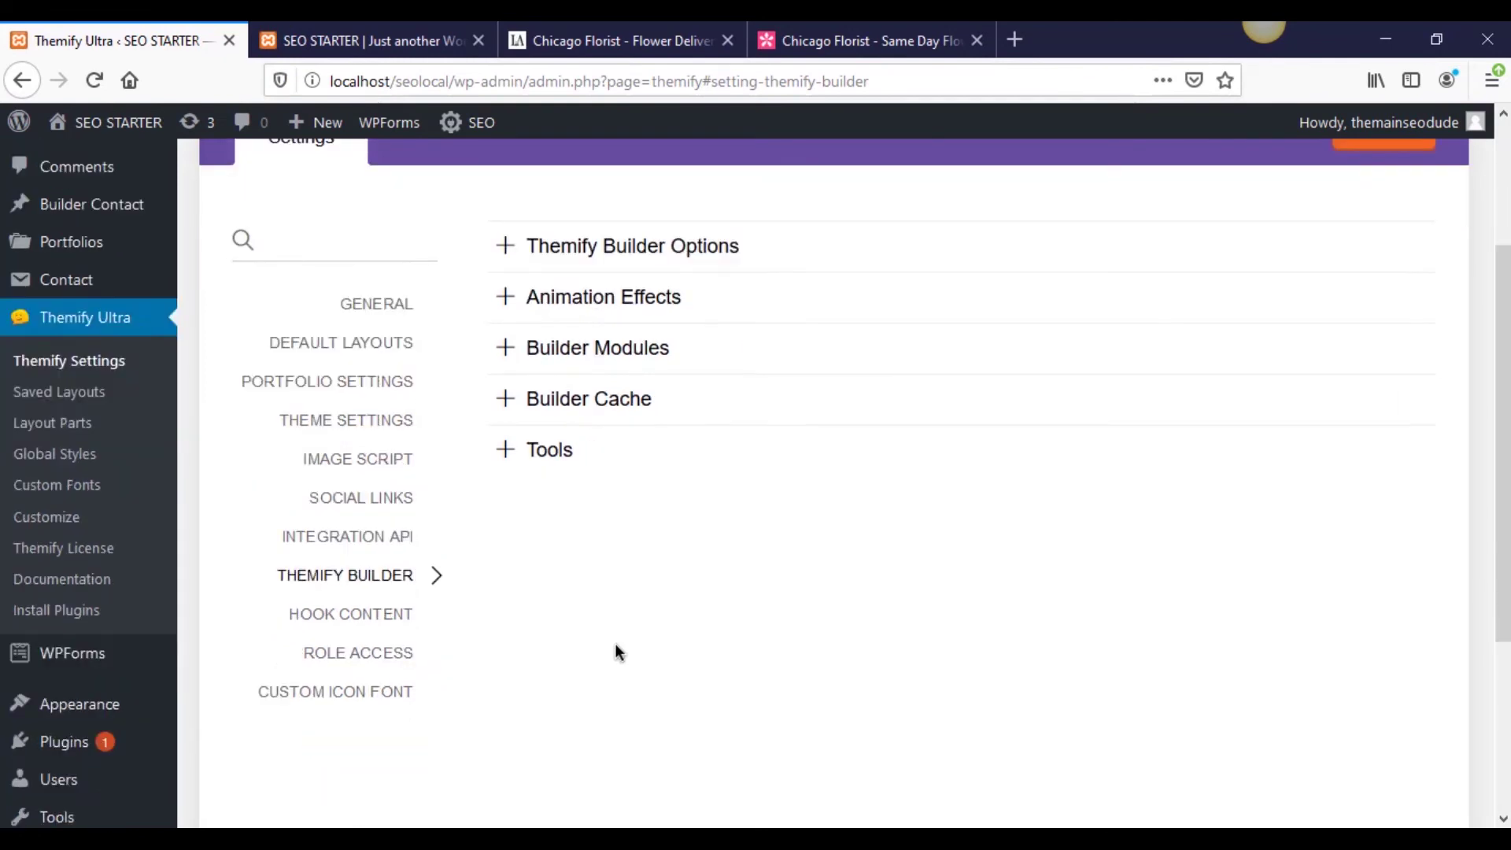
# Open the Hook Content settings and read the note about adding content without editing template files.
pyautogui.click(362, 496)
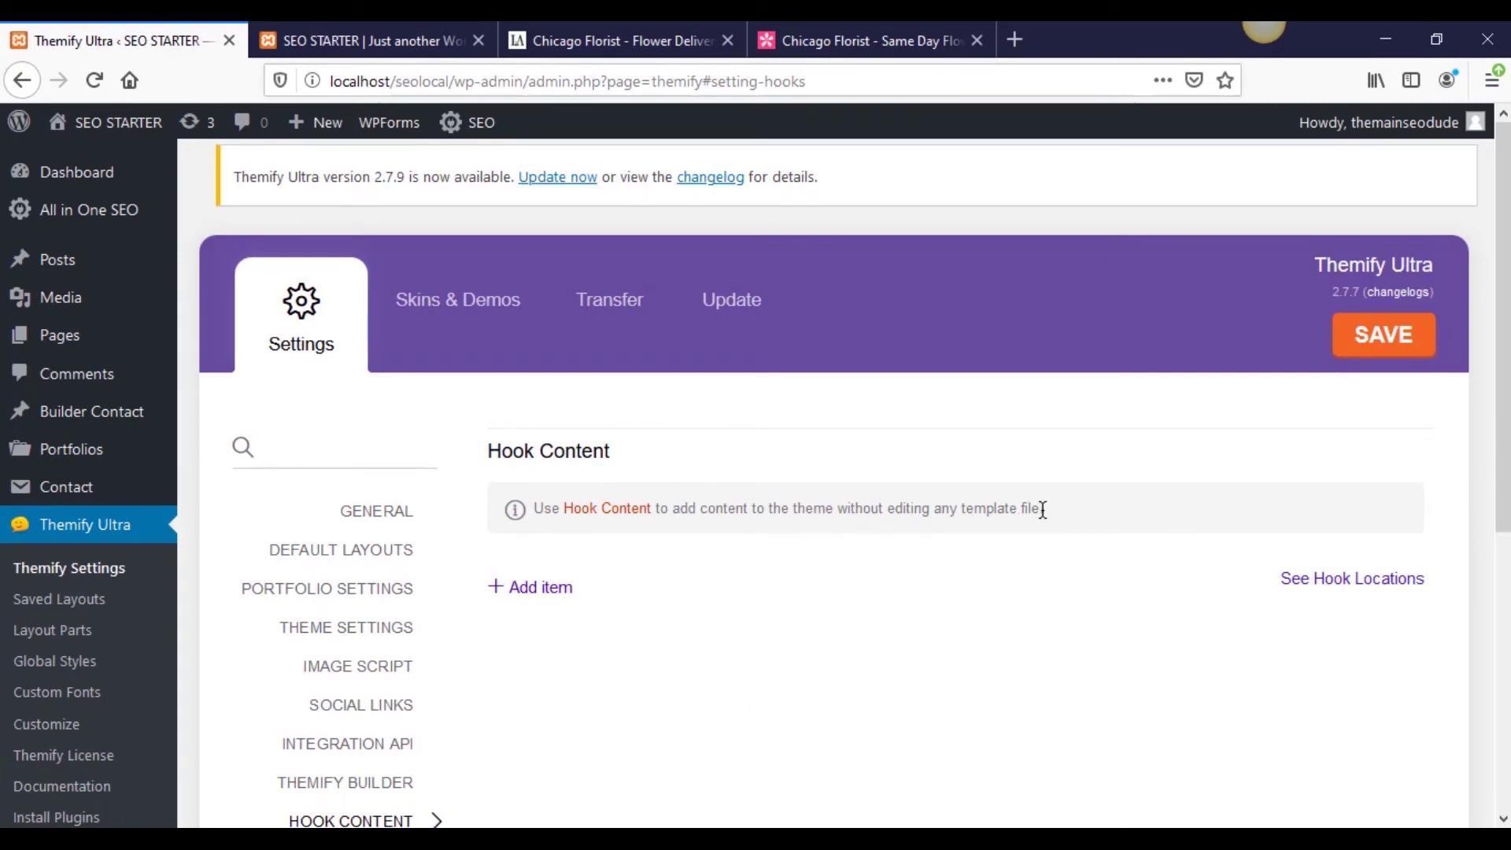
pyautogui.moveTo(1045, 510); pyautogui.dragTo(557, 544)
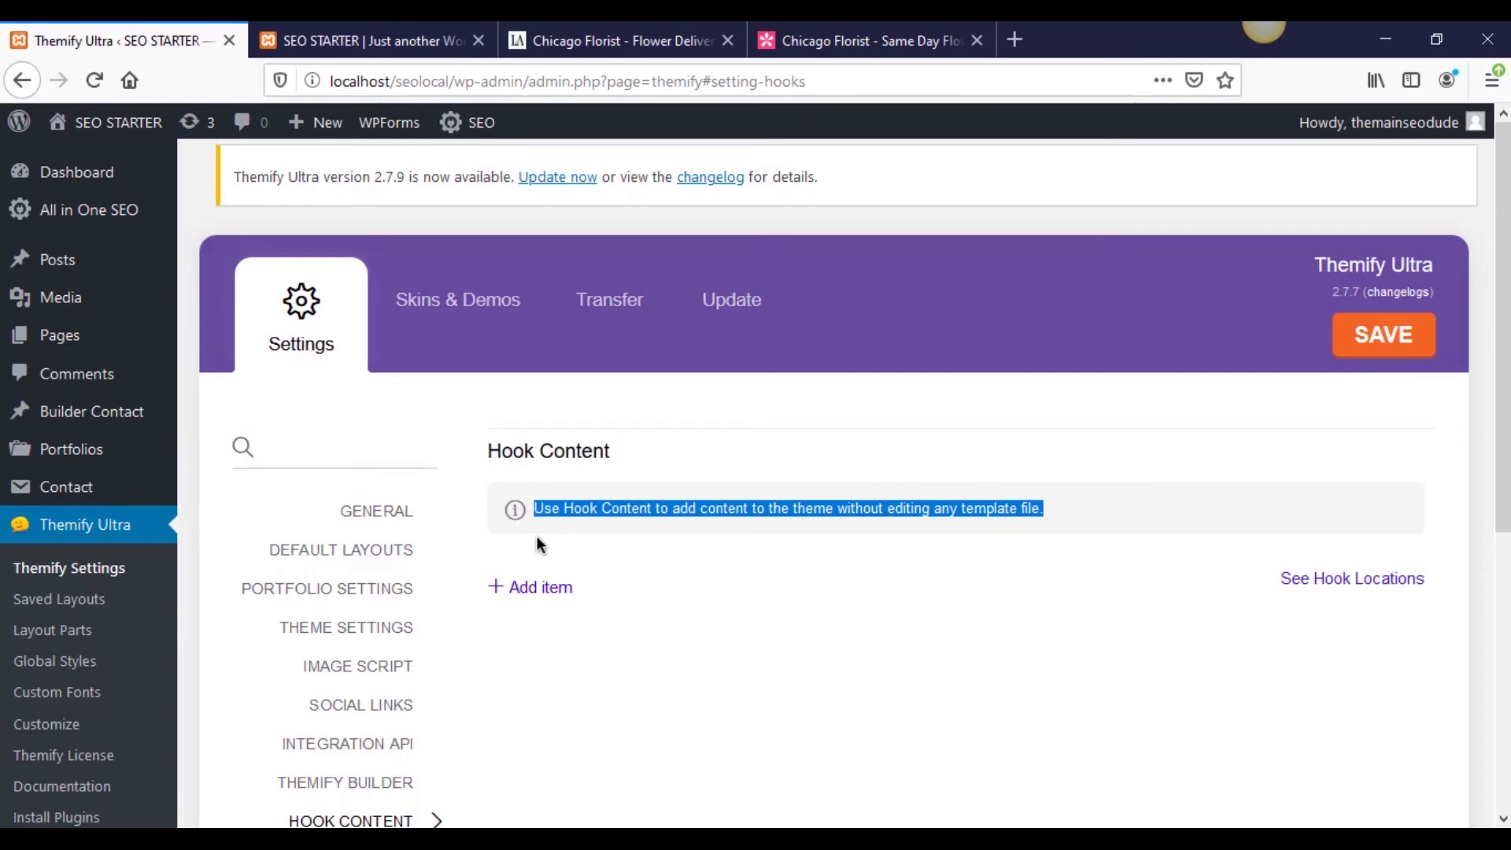
# View the hook locations preview, examining the header, content and footer hook positions on the page, and close it.
pyautogui.click(538, 544)
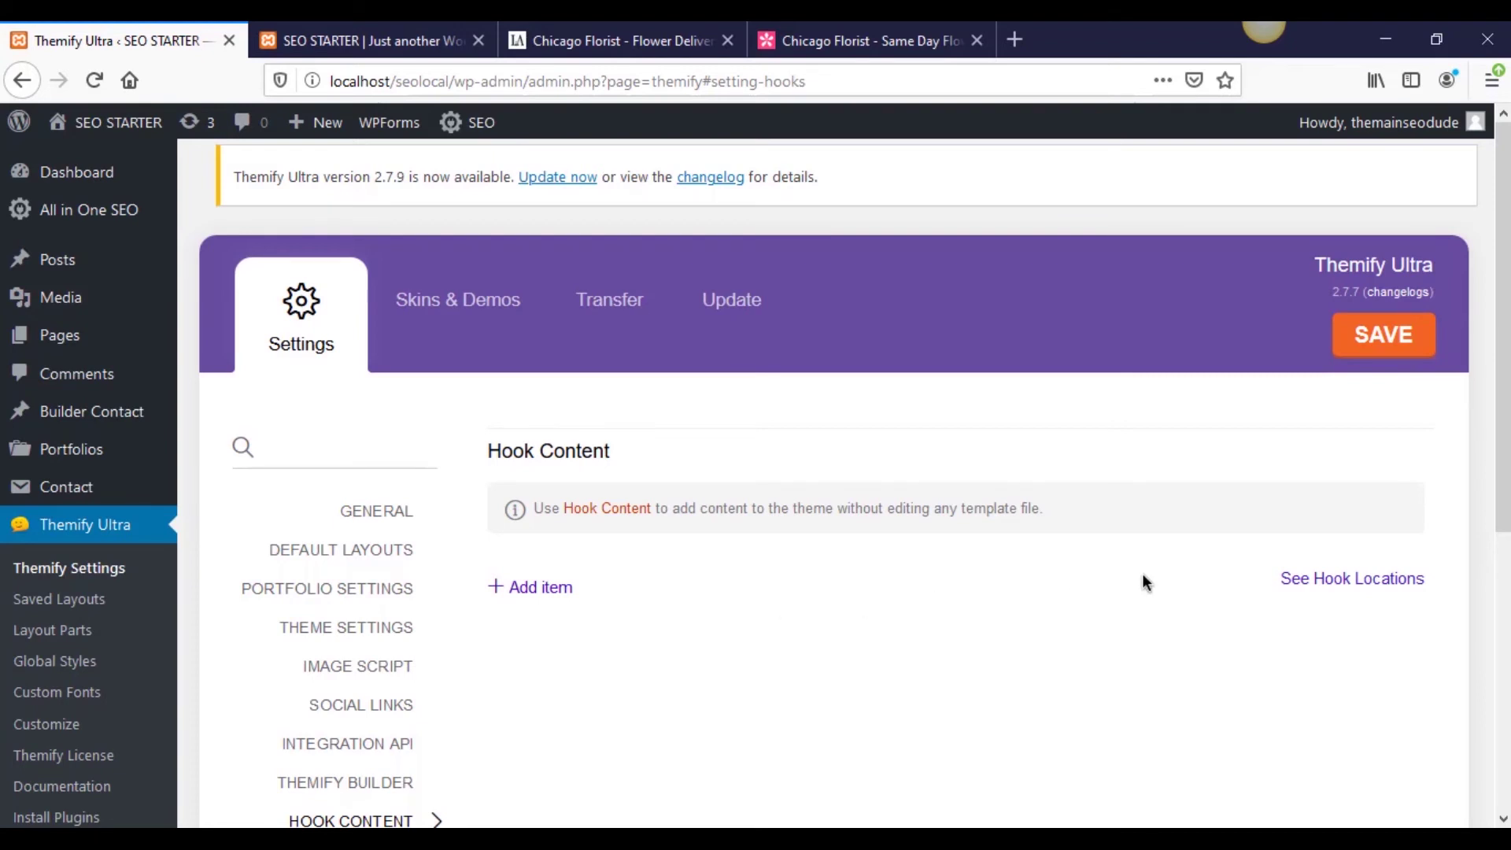
pyautogui.click(1299, 581)
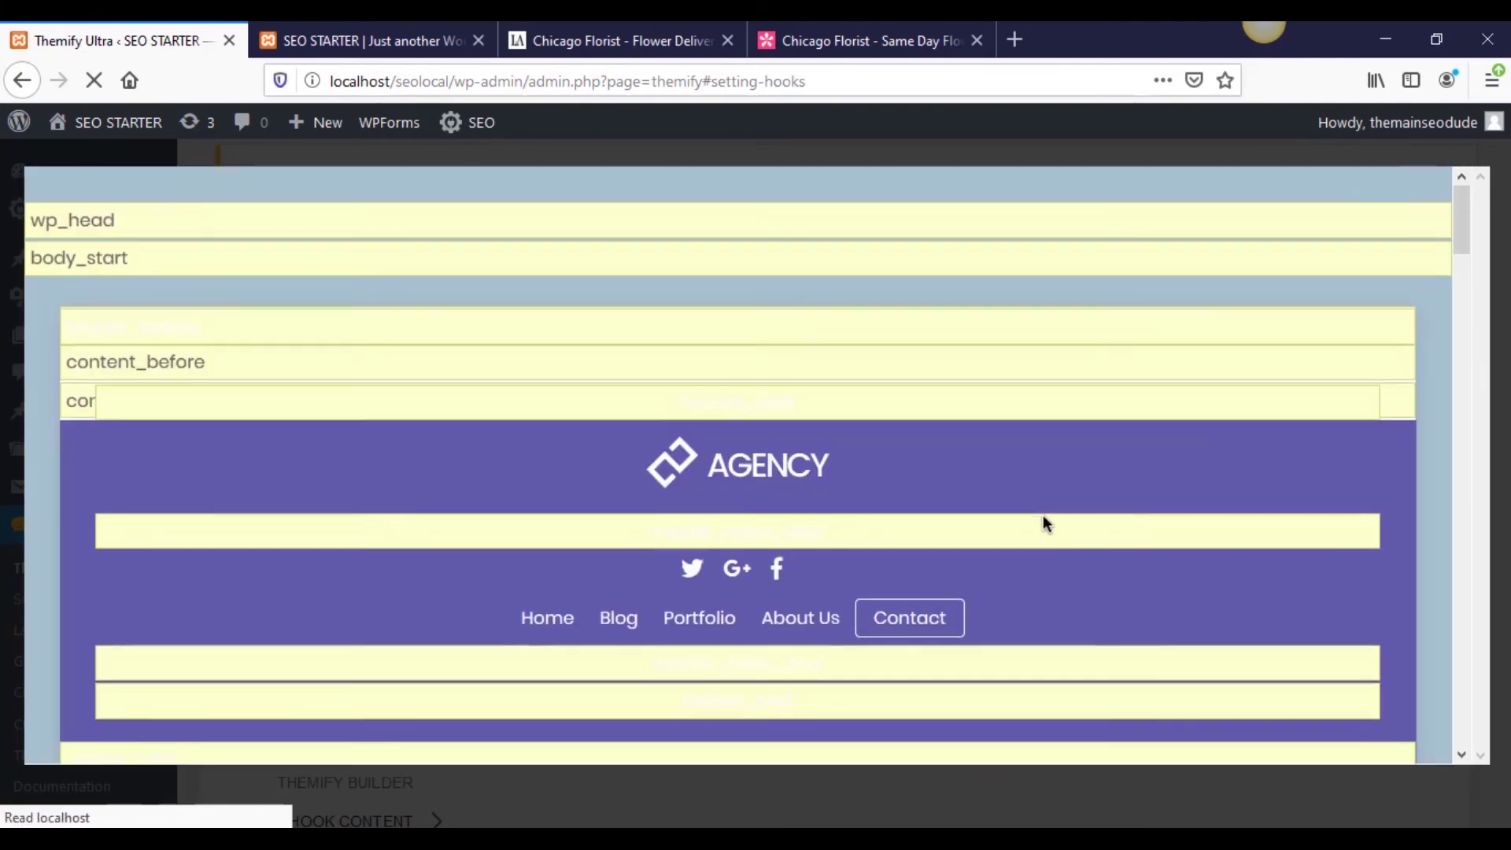
pyautogui.scroll(-15, 1043, 522)
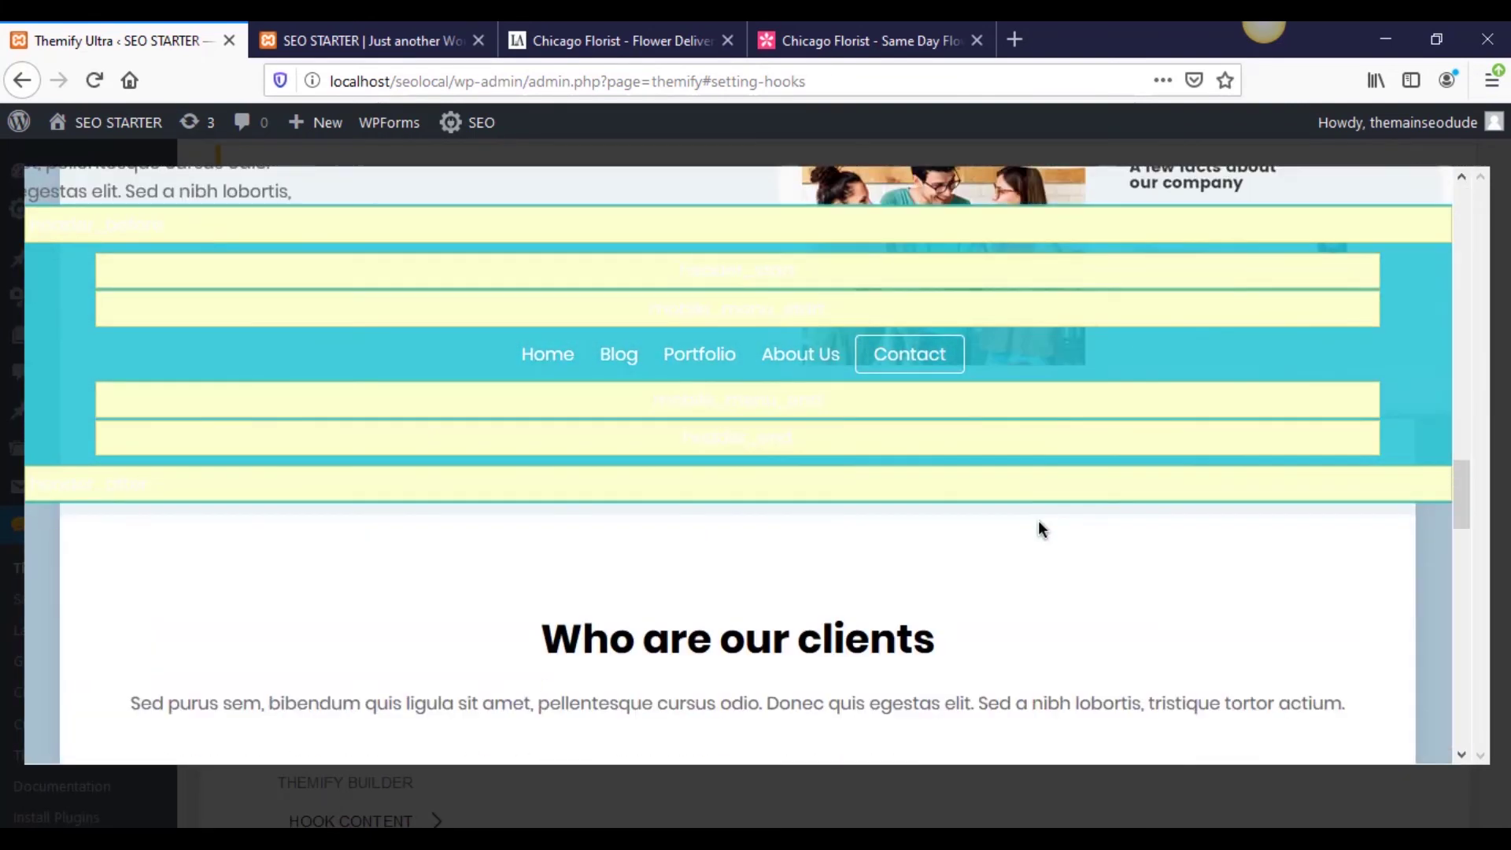
pyautogui.scroll(-10, 1037, 521)
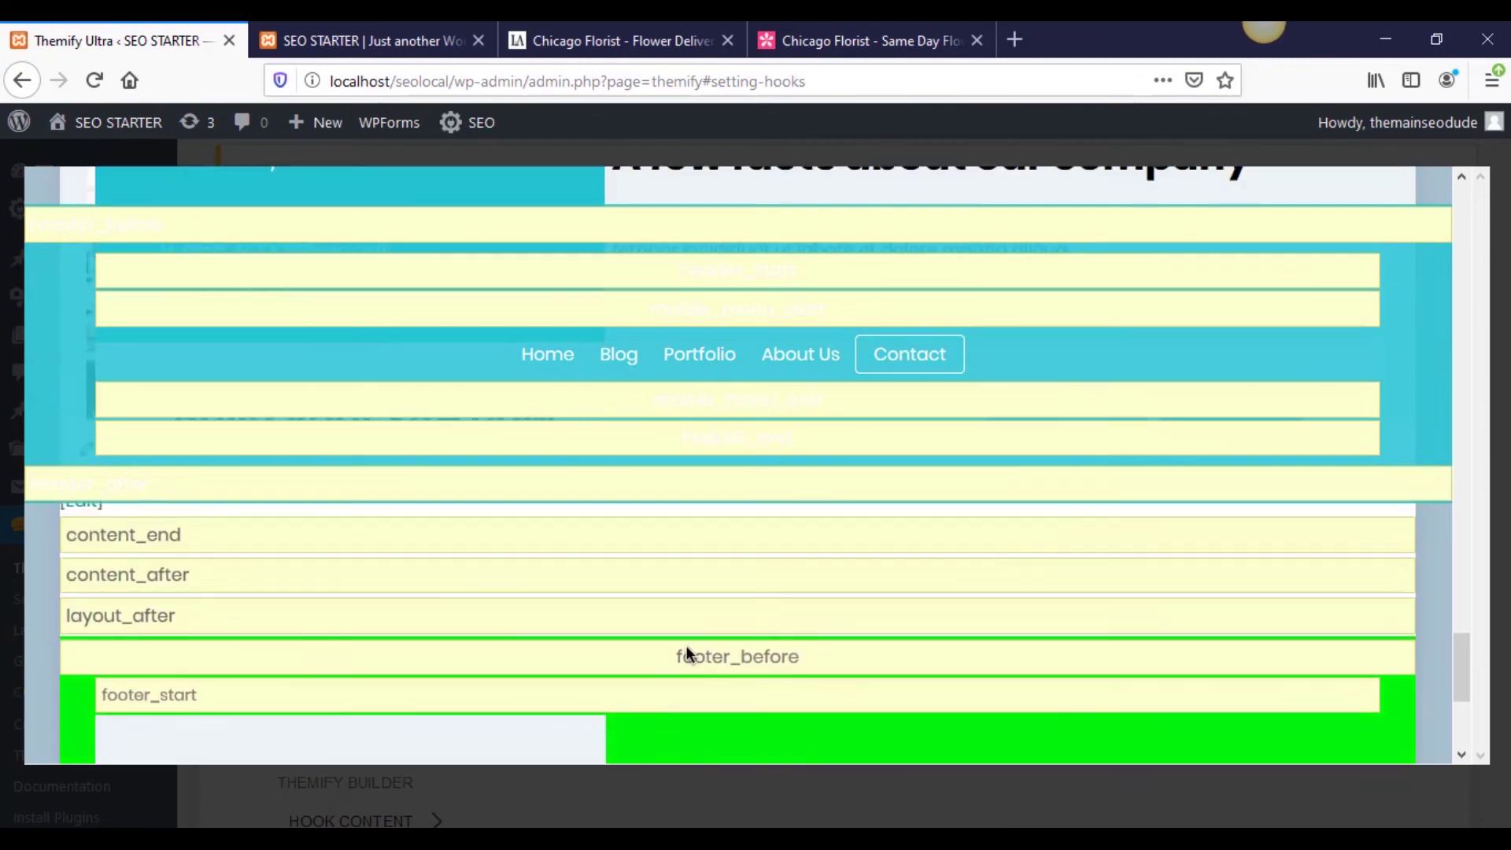
pyautogui.scroll(-3, 823, 669)
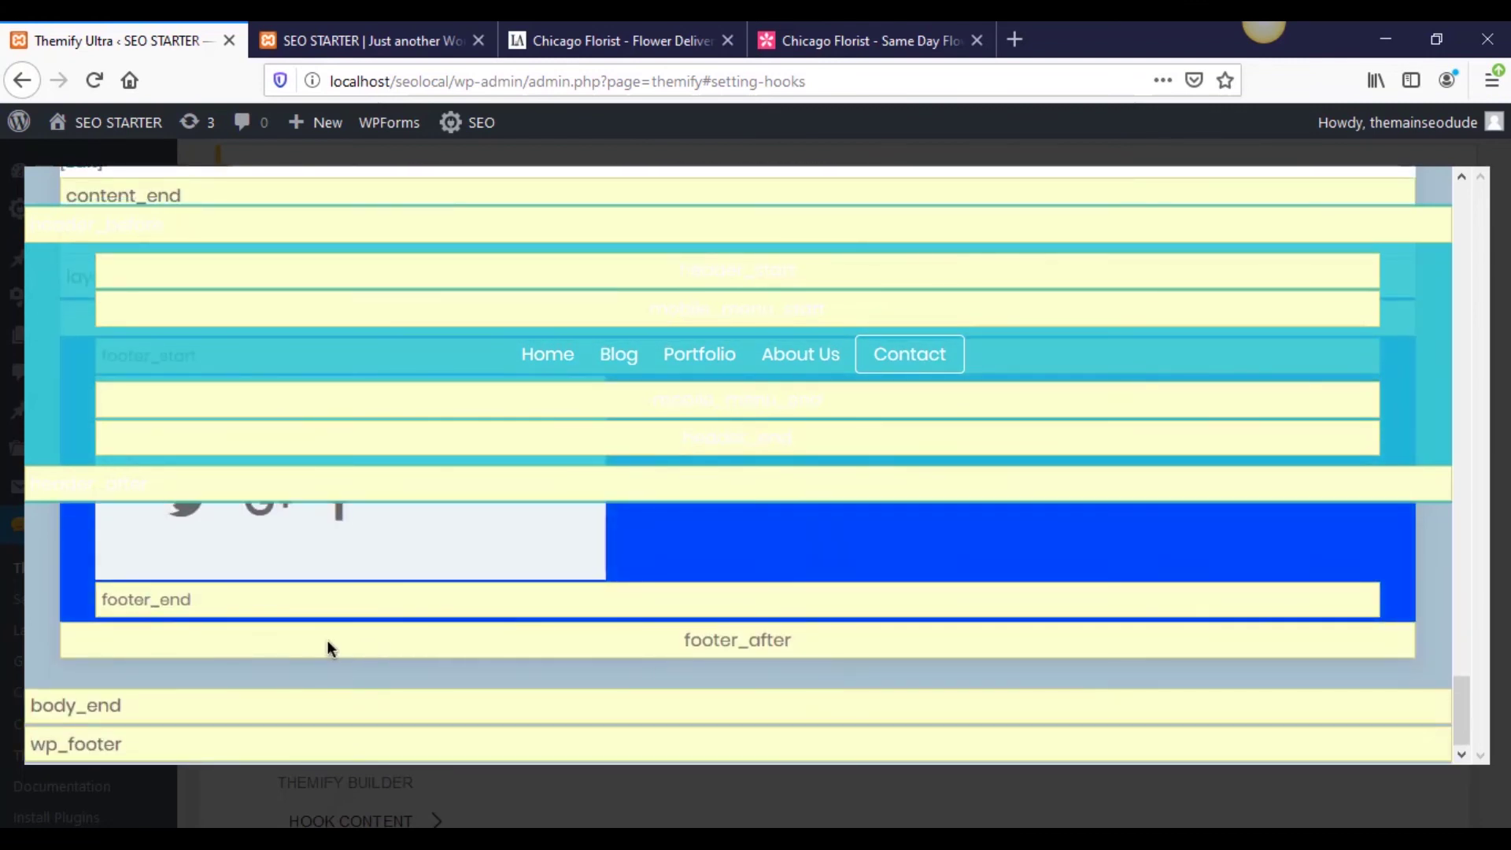
pyautogui.doubleClick(772, 639)
pyautogui.click(240, 717)
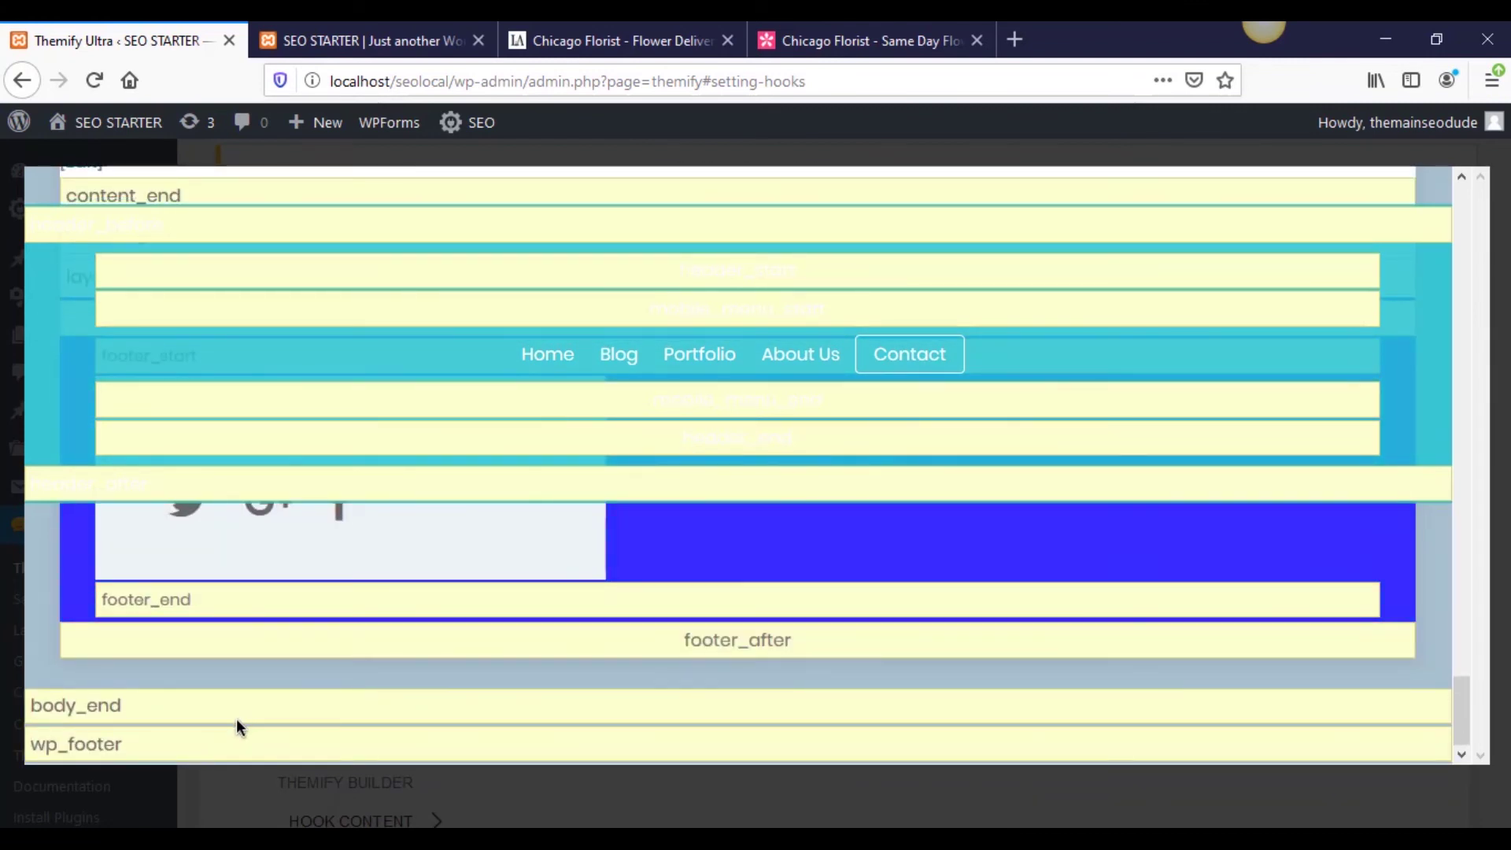
pyautogui.scroll(10, 1316, 595)
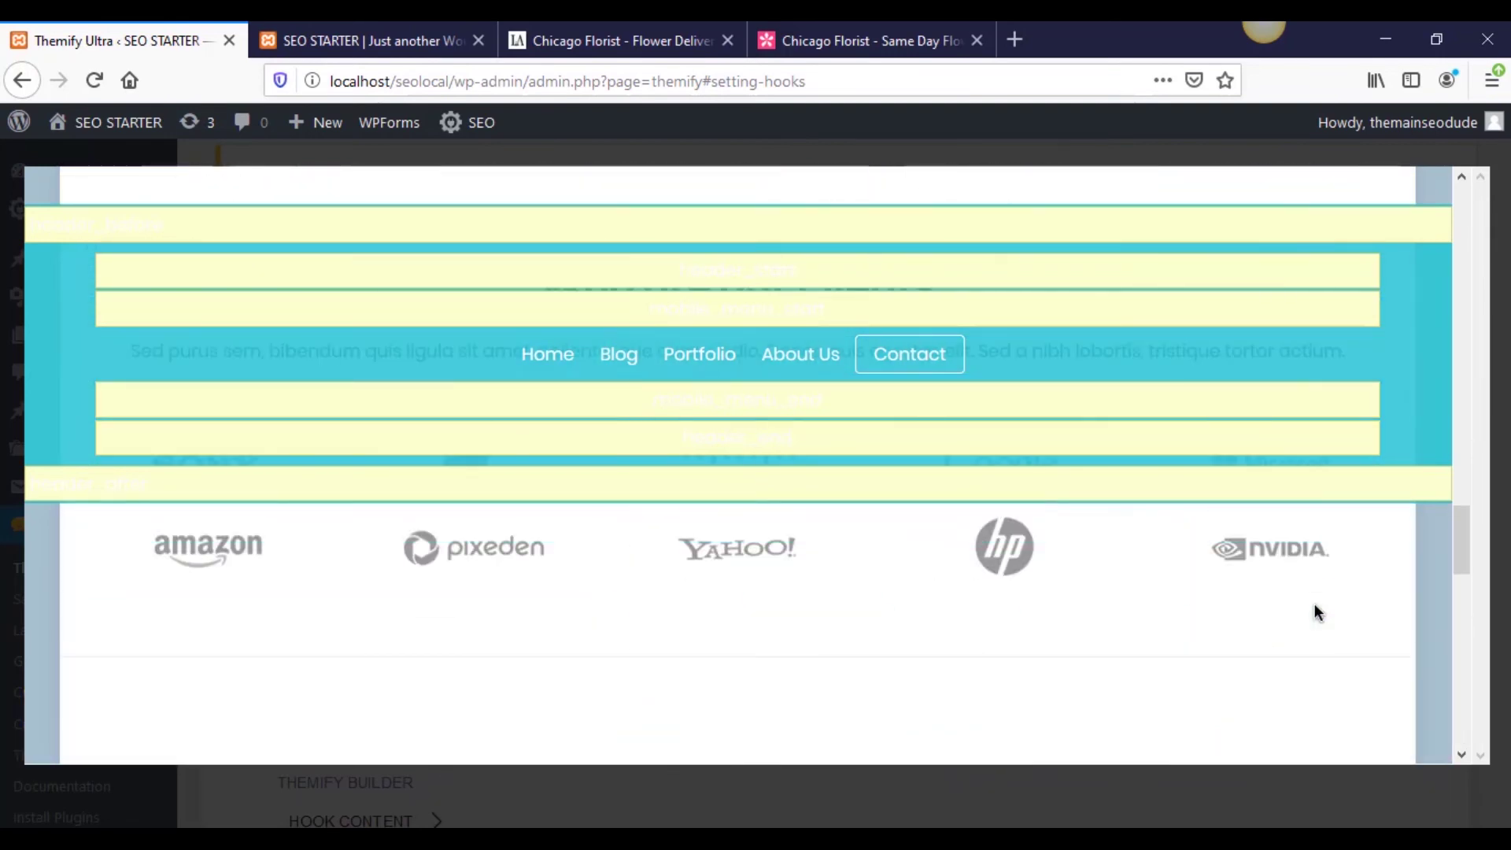
pyautogui.scroll(10, 1313, 611)
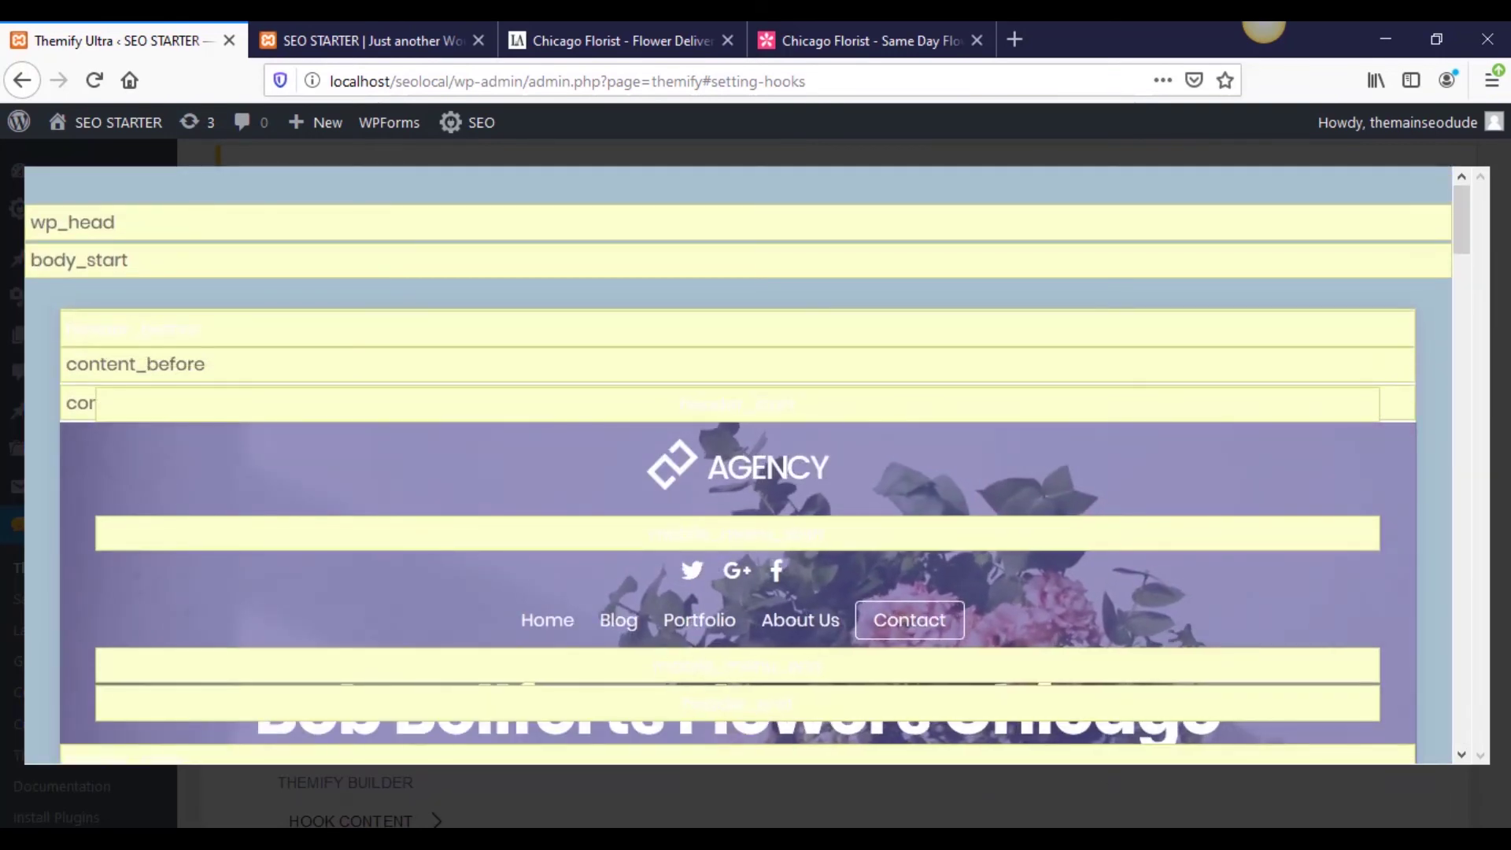
pyautogui.click(1015, 821)
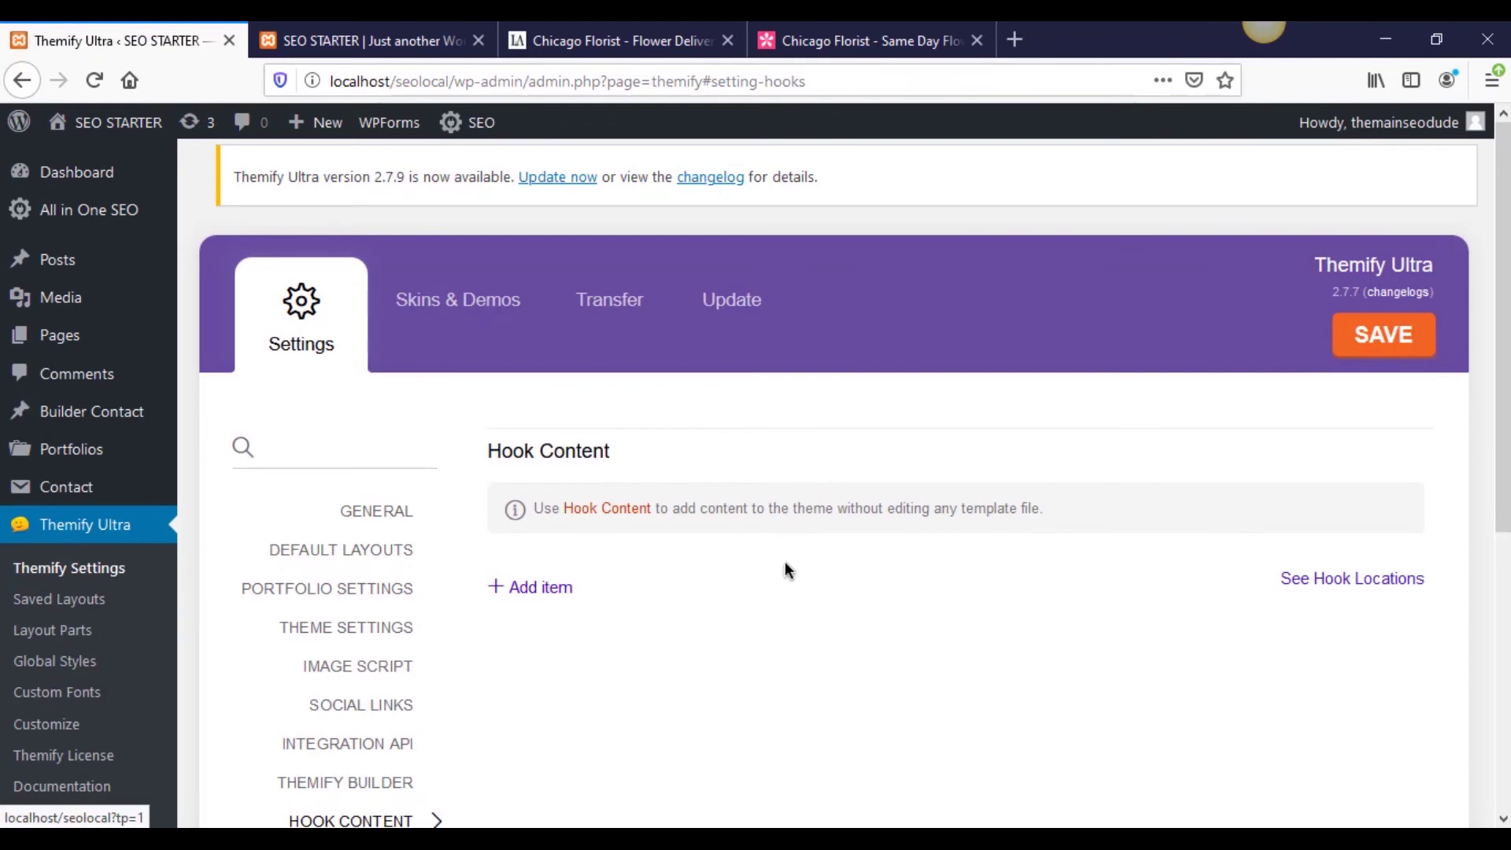
# Open the Role Access settings and review the Themify Custom Panel and Builder Backend role options, collapsing each section again.
pyautogui.scroll(-4, 785, 561)
pyautogui.moveTo(142, 792)
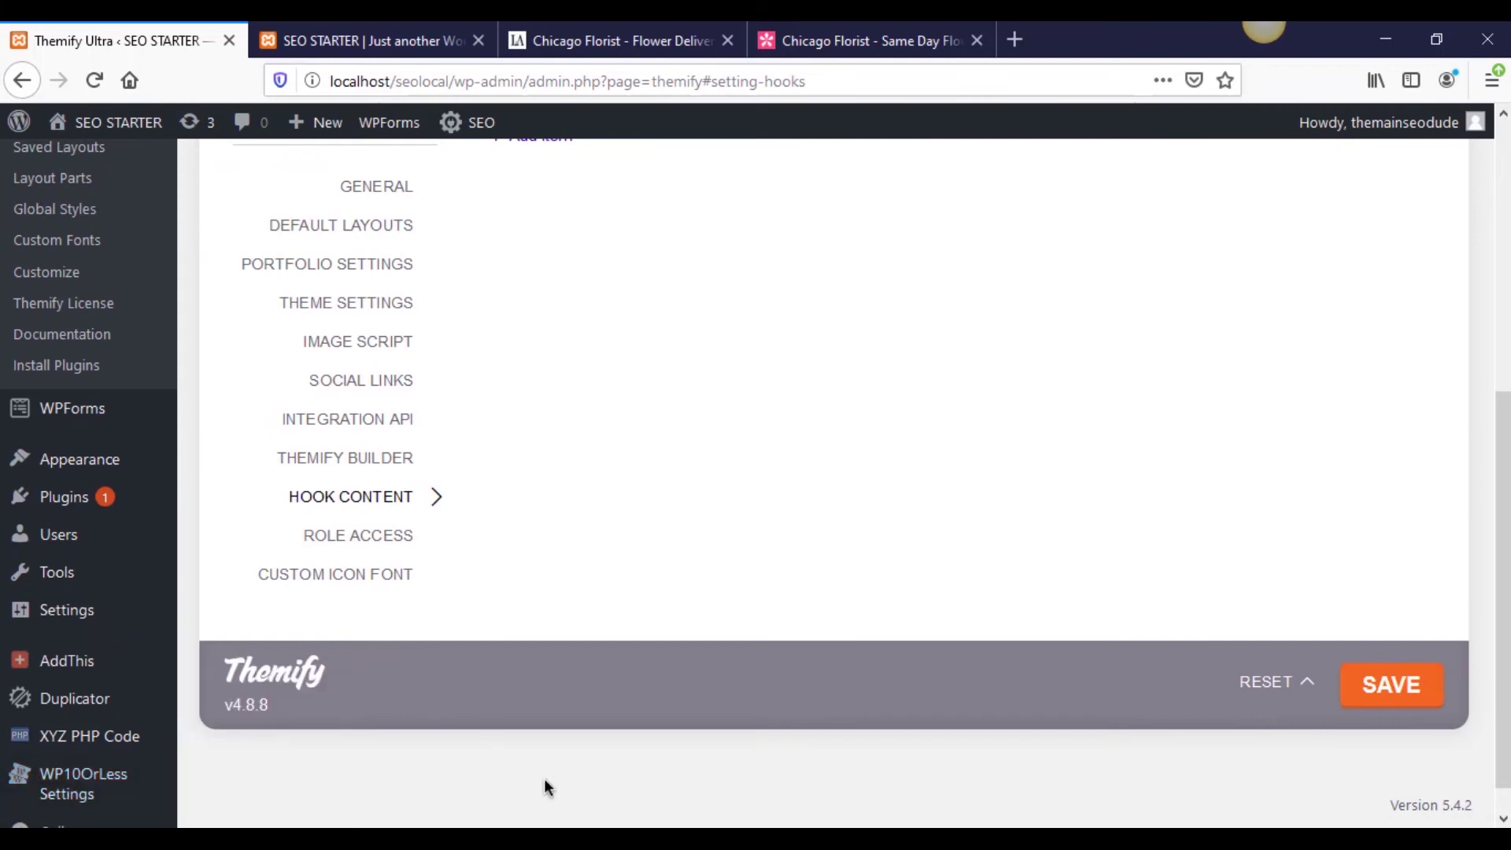
pyautogui.scroll(3, 592, 705)
pyautogui.click(401, 751)
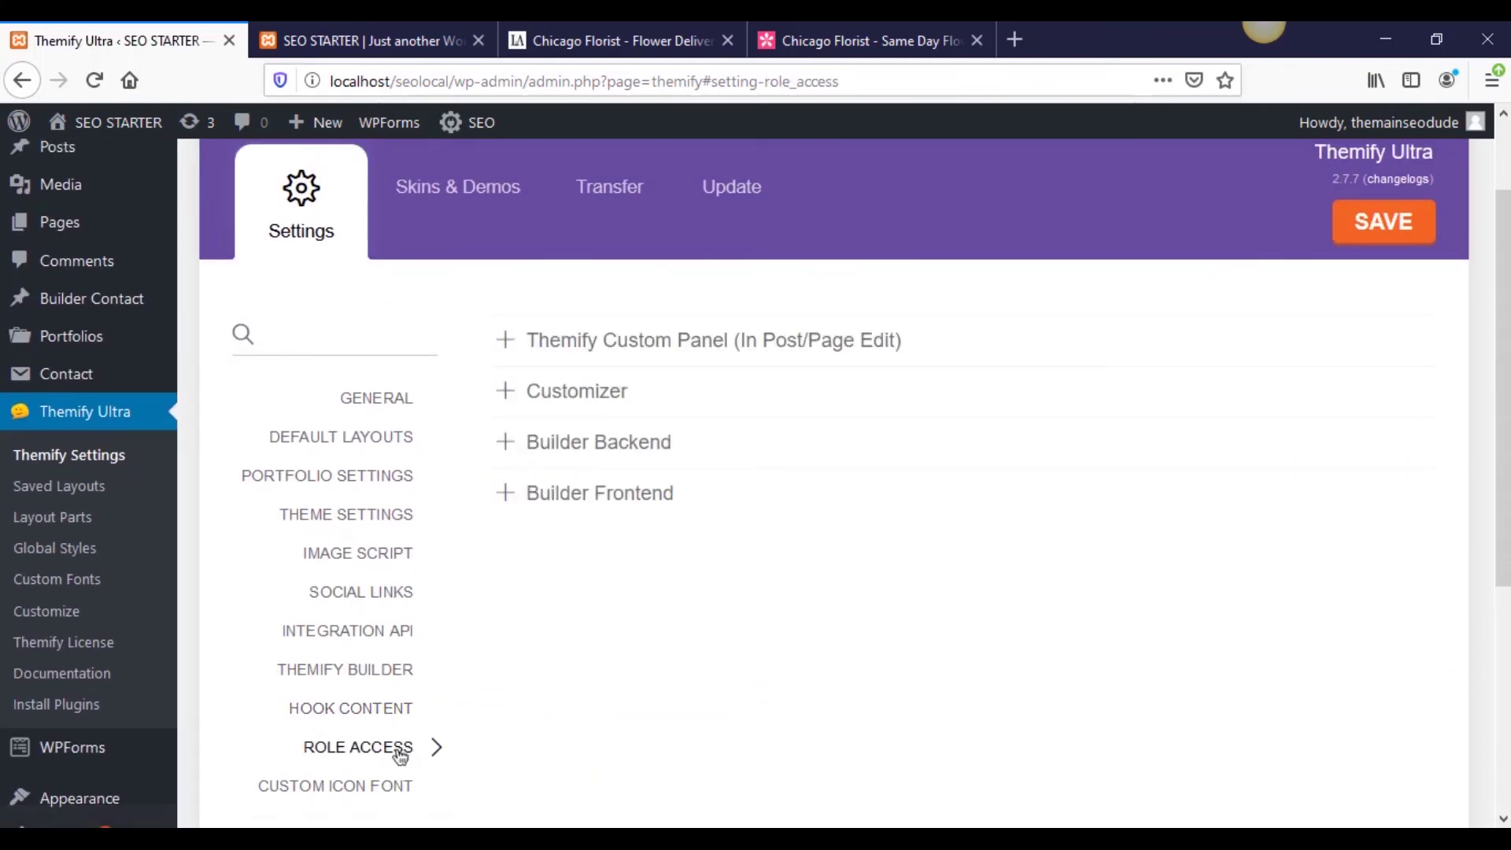
pyautogui.click(506, 345)
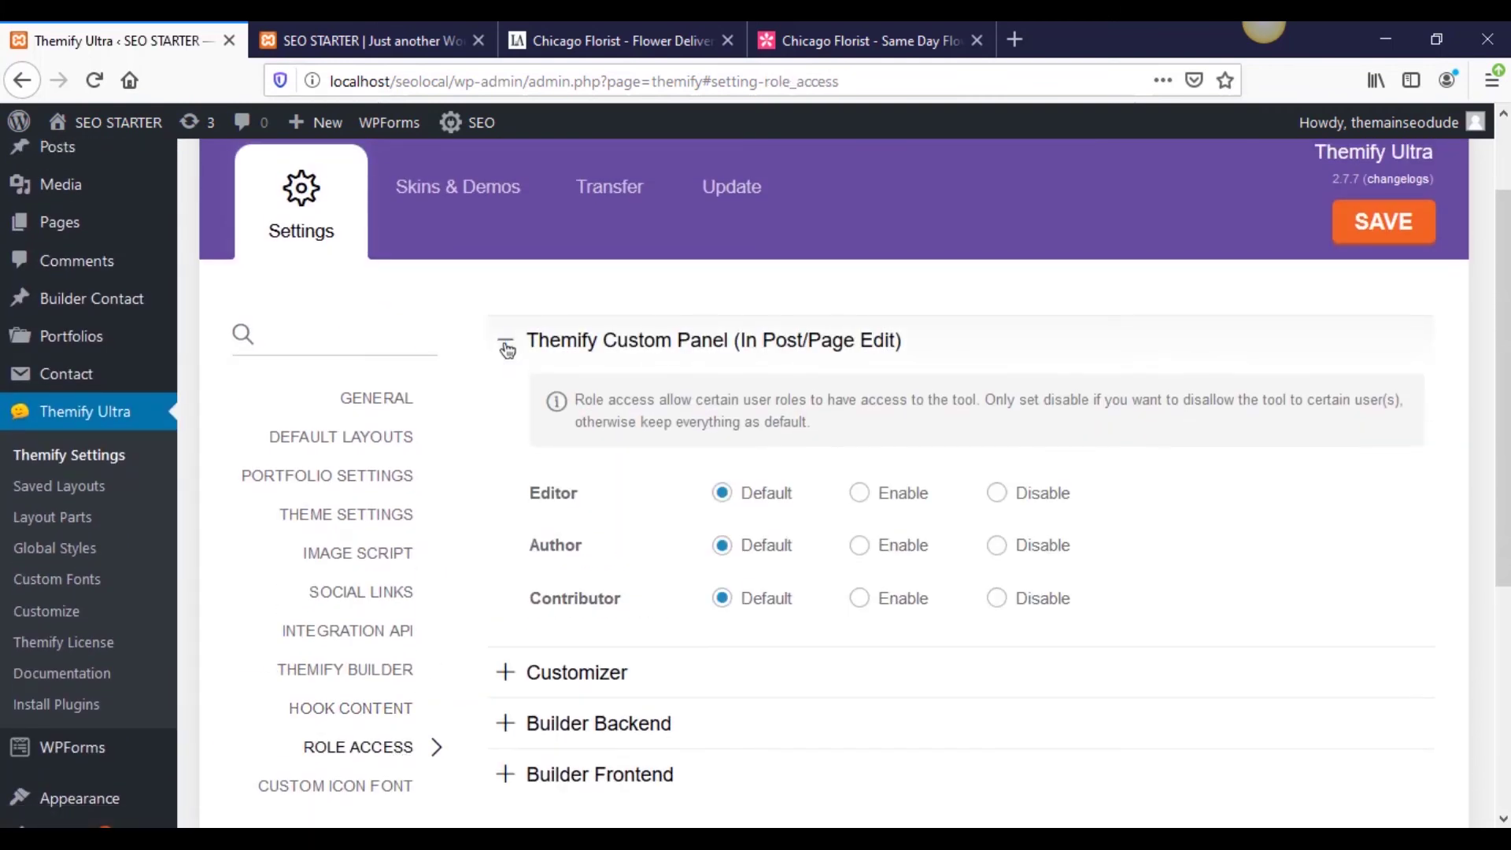
pyautogui.click(506, 346)
pyautogui.click(506, 442)
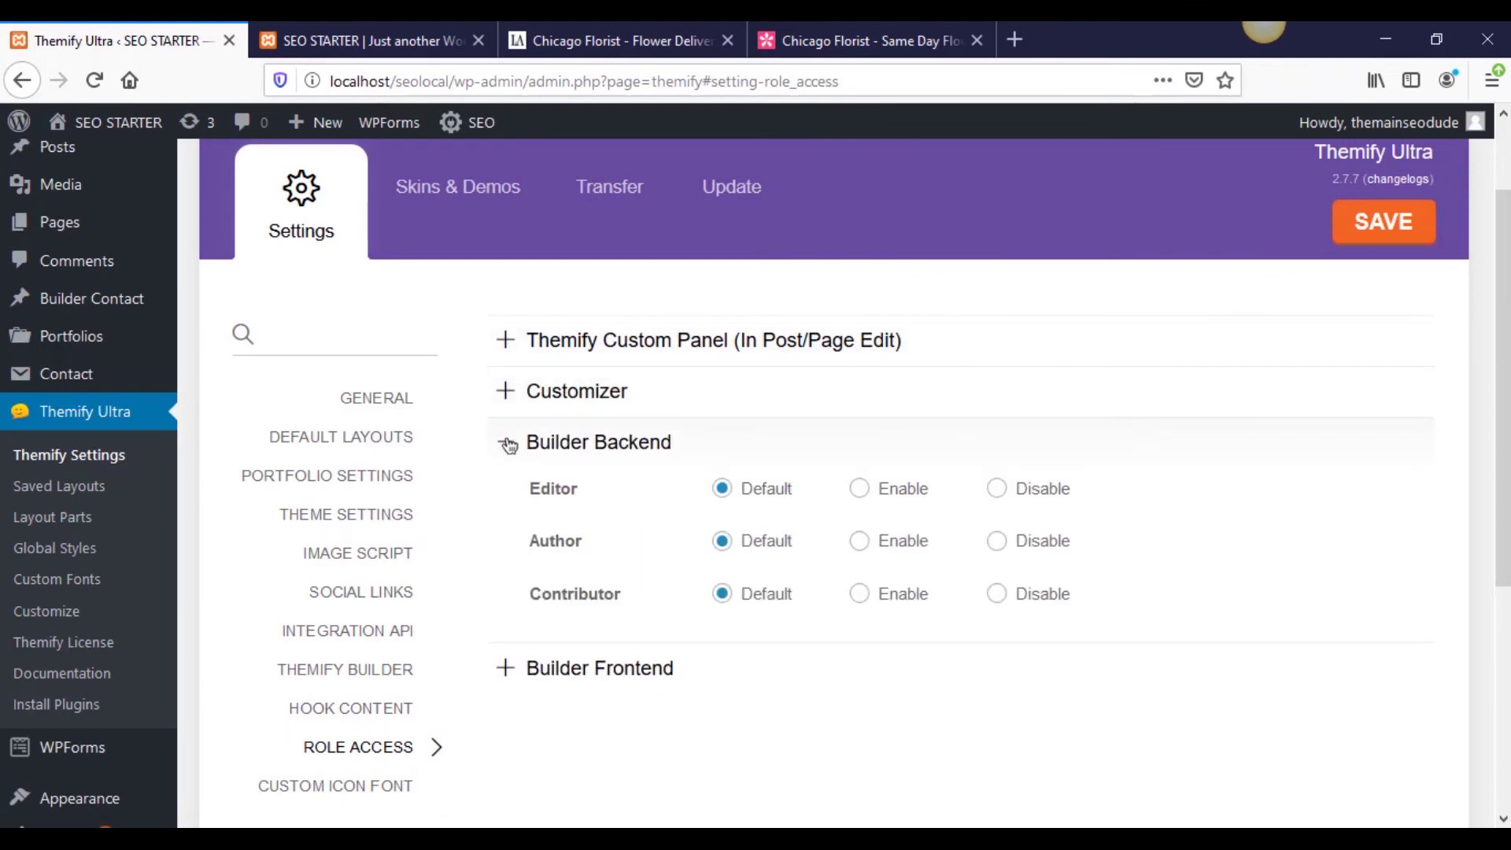
pyautogui.click(507, 441)
# Open the Custom Icon Font settings and read the note on adding an icon font package.
pyautogui.scroll(-3, 565, 716)
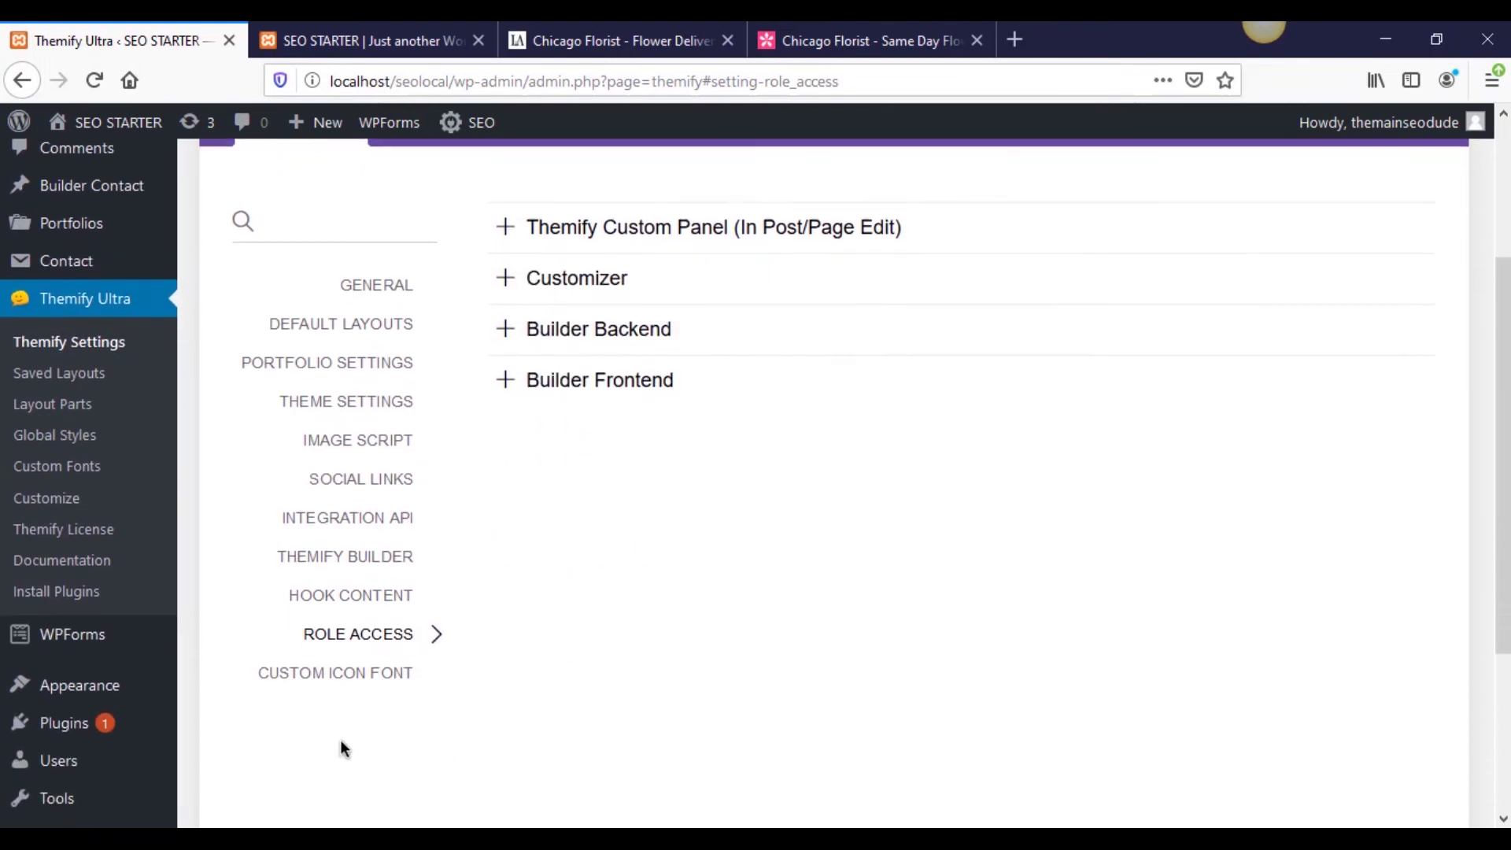
pyautogui.click(338, 675)
pyautogui.scroll(3, 583, 691)
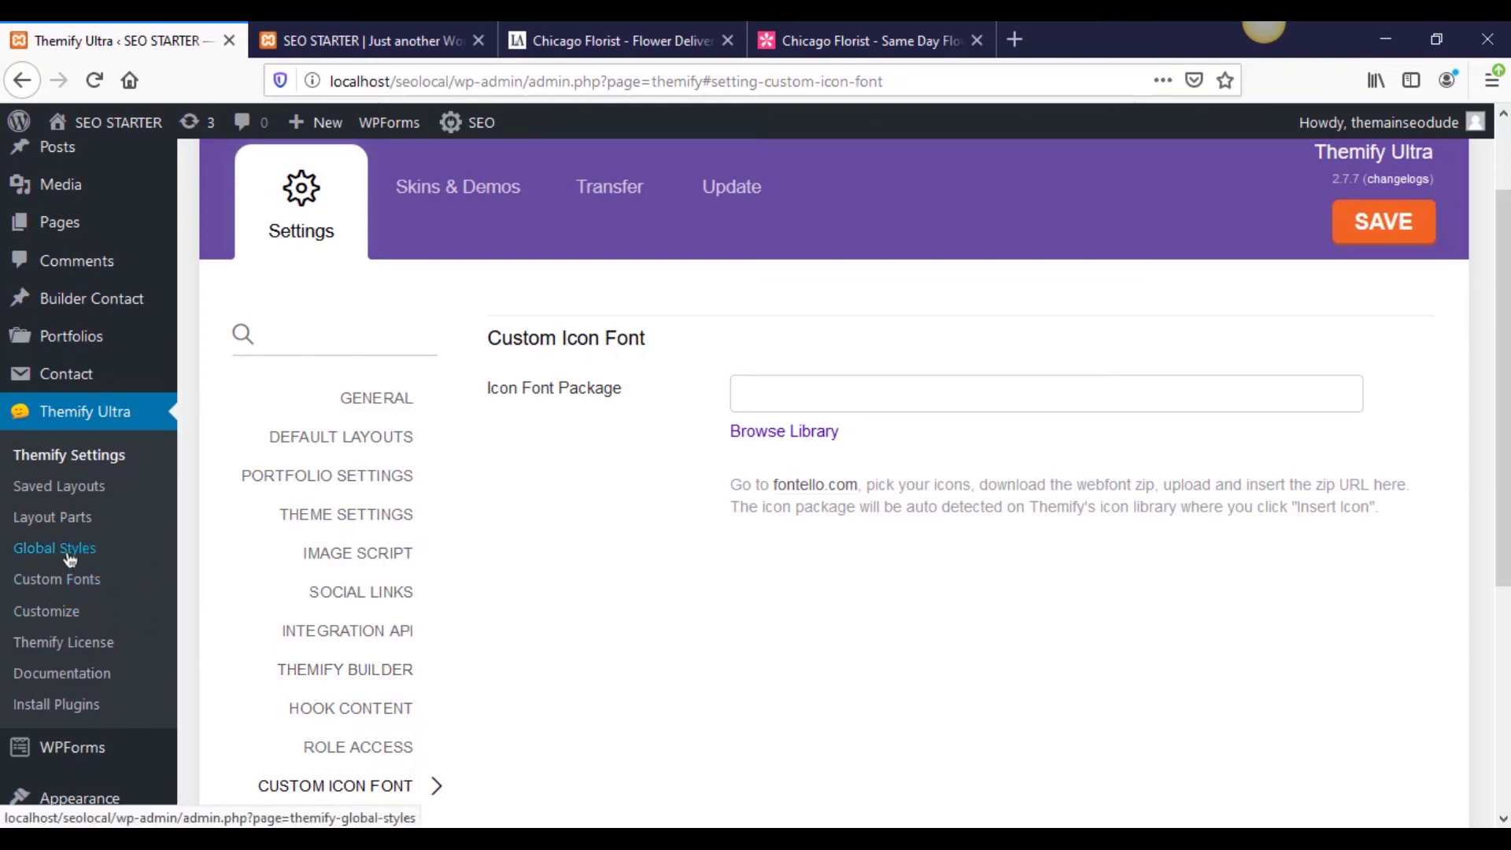
# Open the Themify Ultra Layout Parts list and check the actions available for the Agency layout part.
pyautogui.click(75, 517)
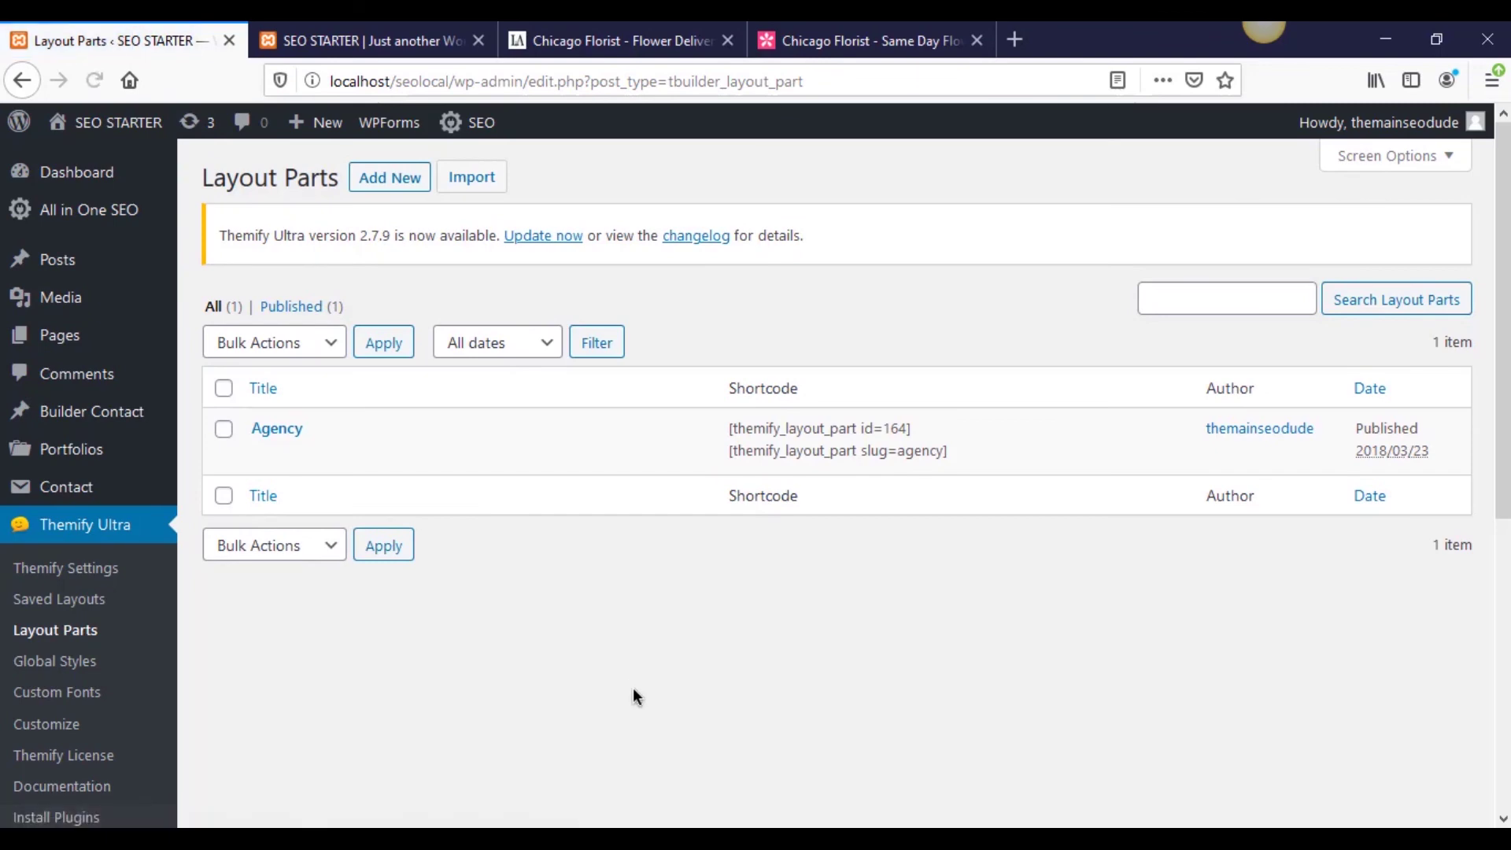
pyautogui.moveTo(685, 473)
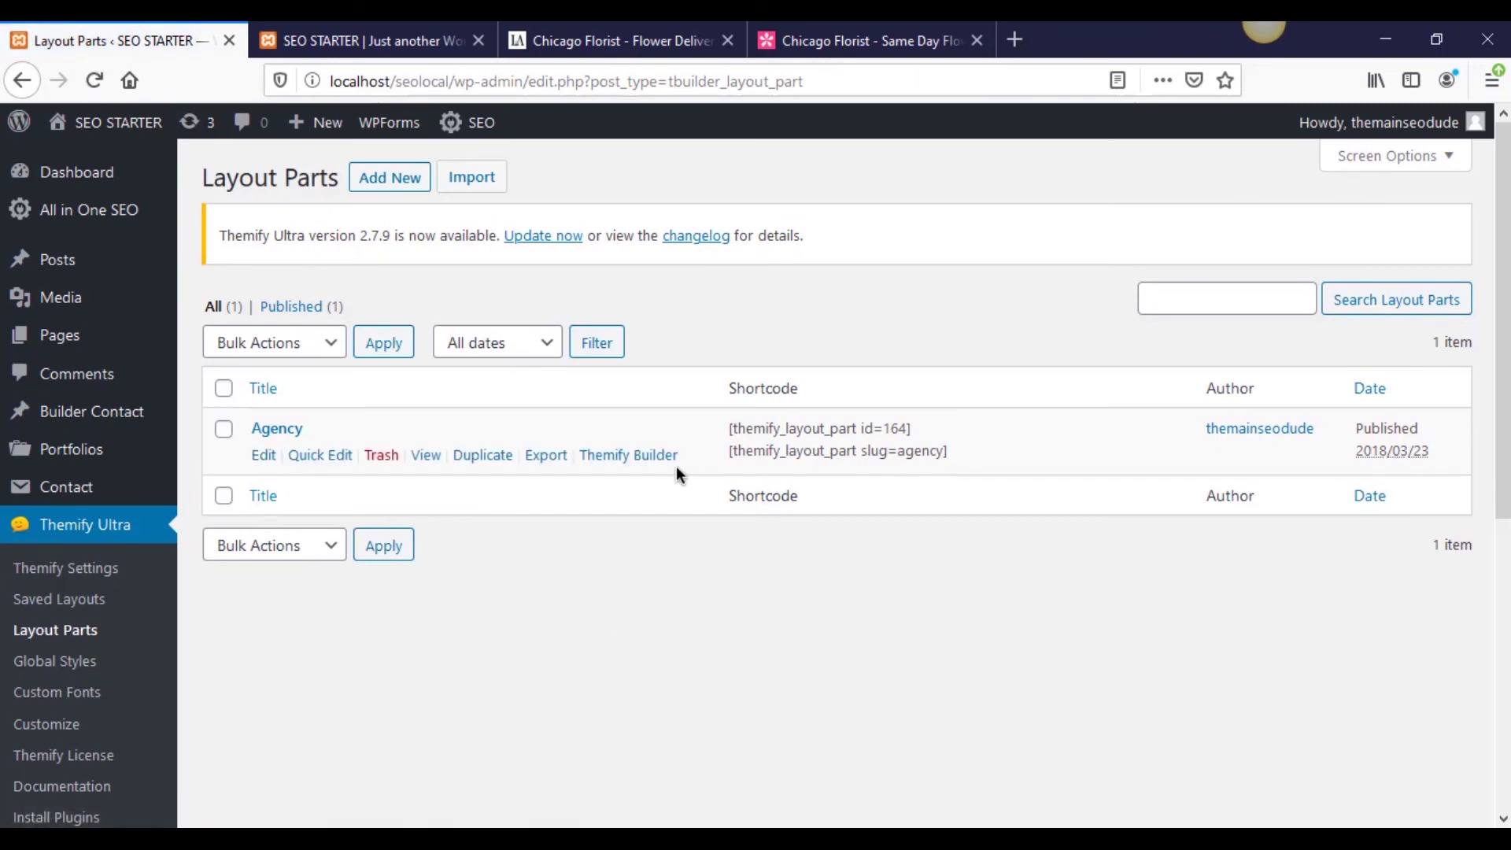
# Switch to the SEO STARTER home page and examine its footer, workflow, clients and Easy Access sections.
pyautogui.click(295, 35)
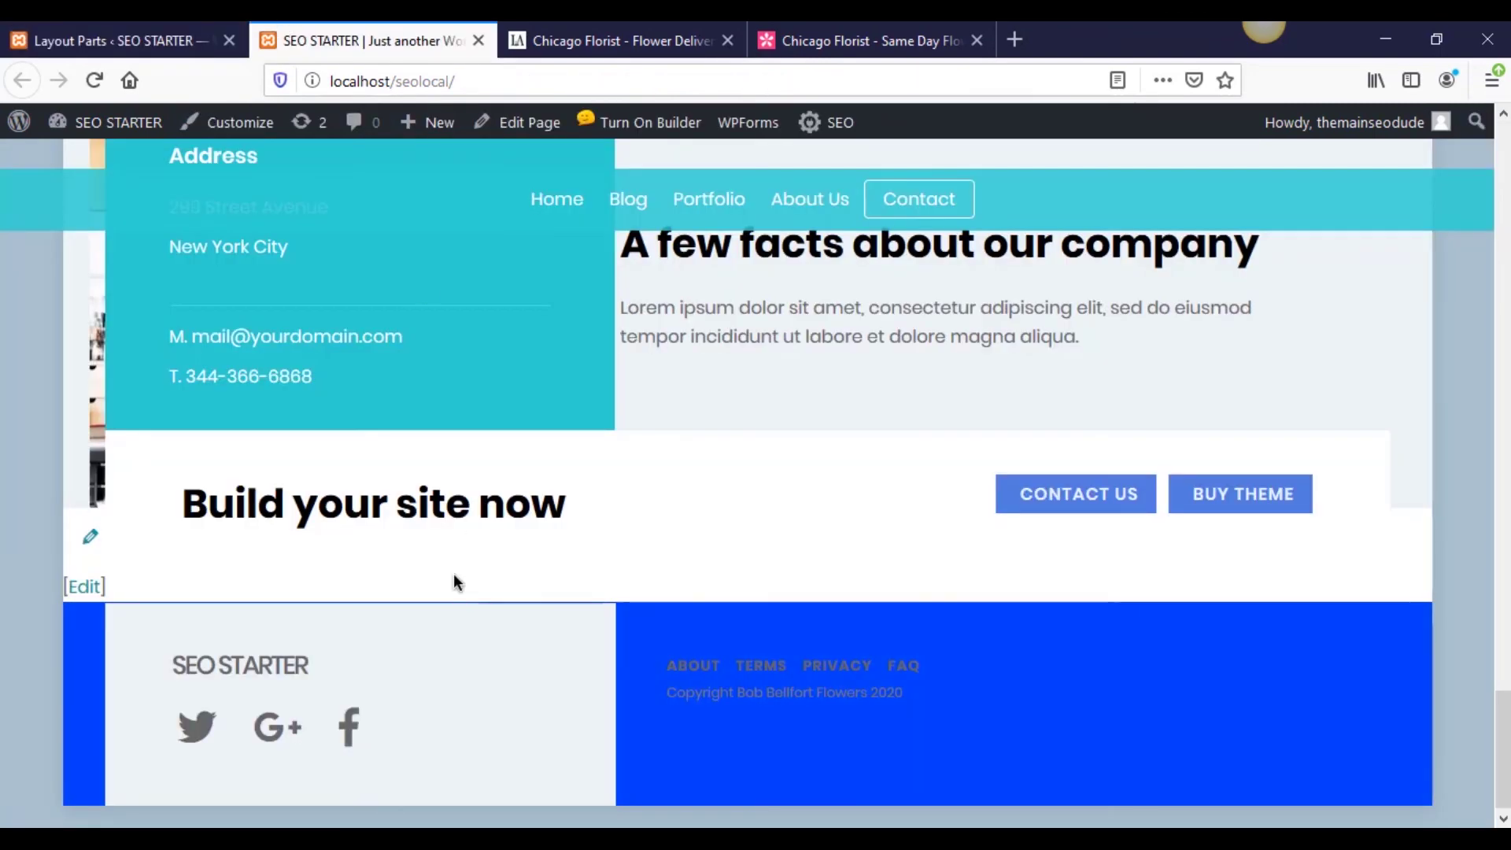
pyautogui.scroll(8, 454, 582)
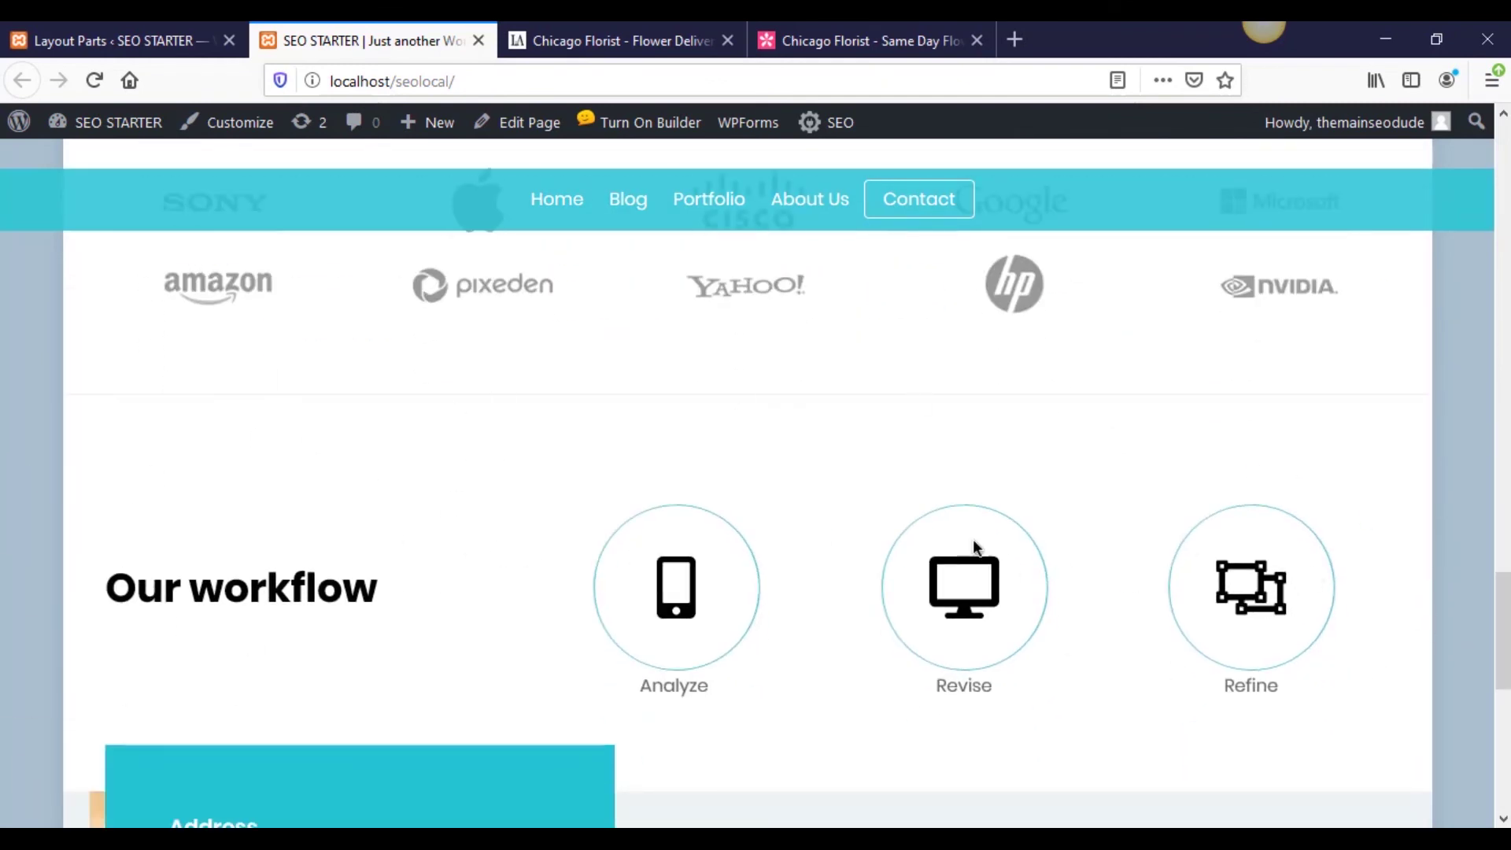
pyautogui.scroll(4, 1248, 562)
pyautogui.scroll(-4, 1245, 564)
pyautogui.scroll(10, 1163, 665)
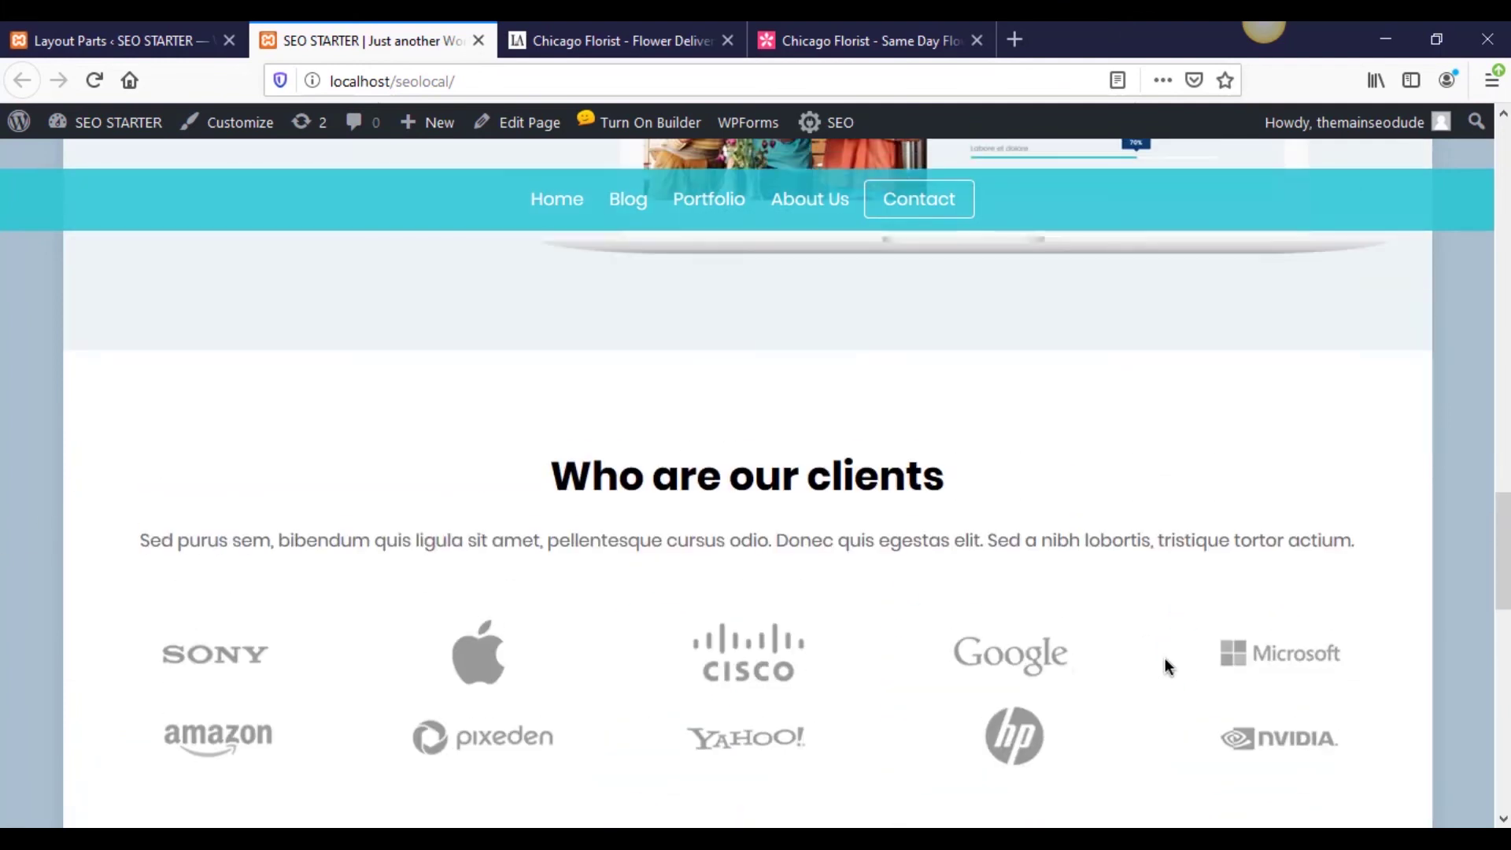
pyautogui.scroll(-3, 1164, 658)
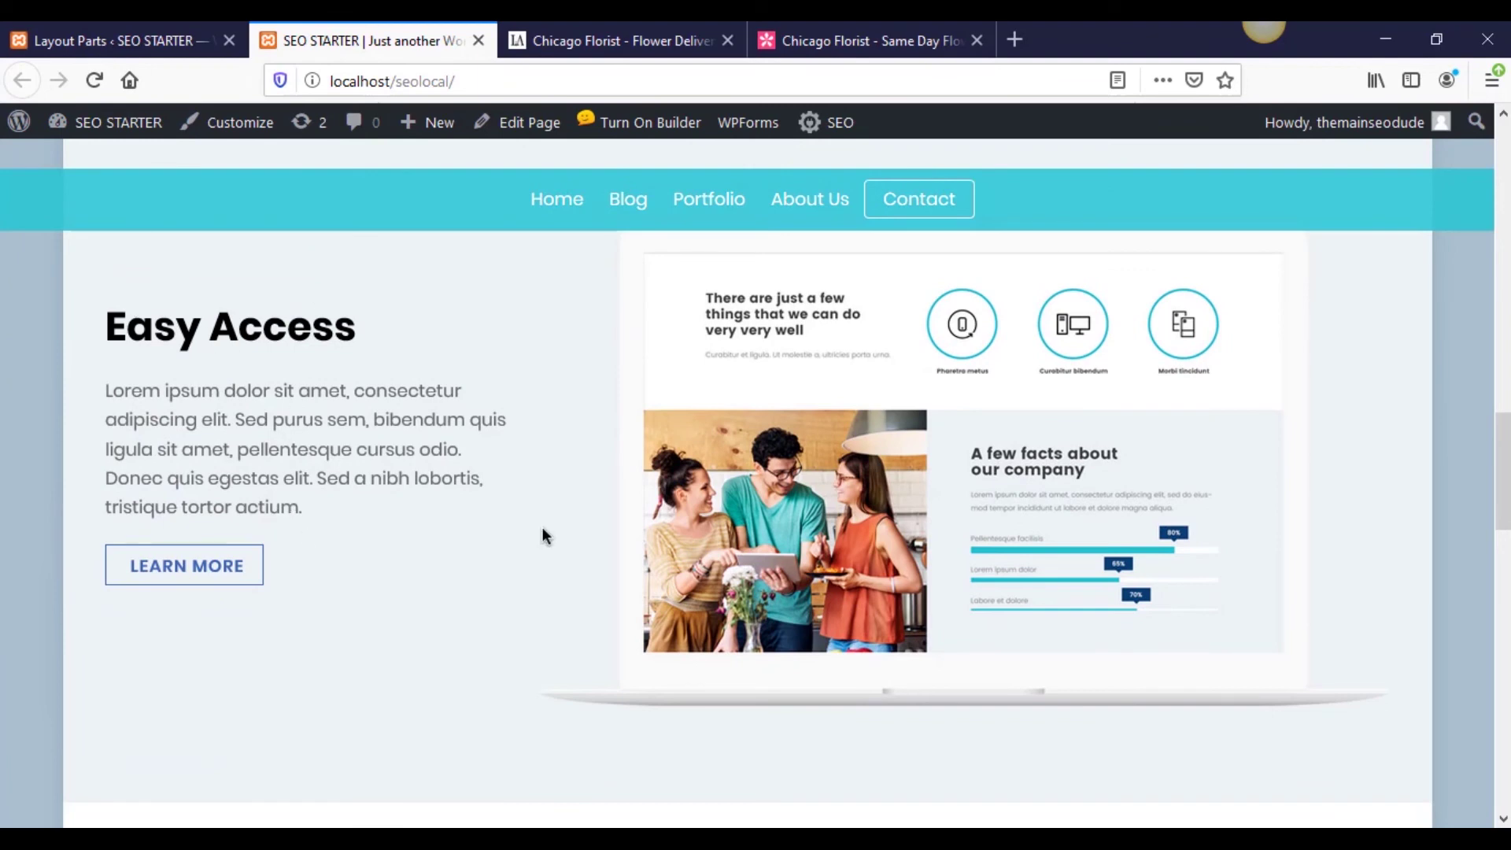
pyautogui.scroll(5, 1013, 644)
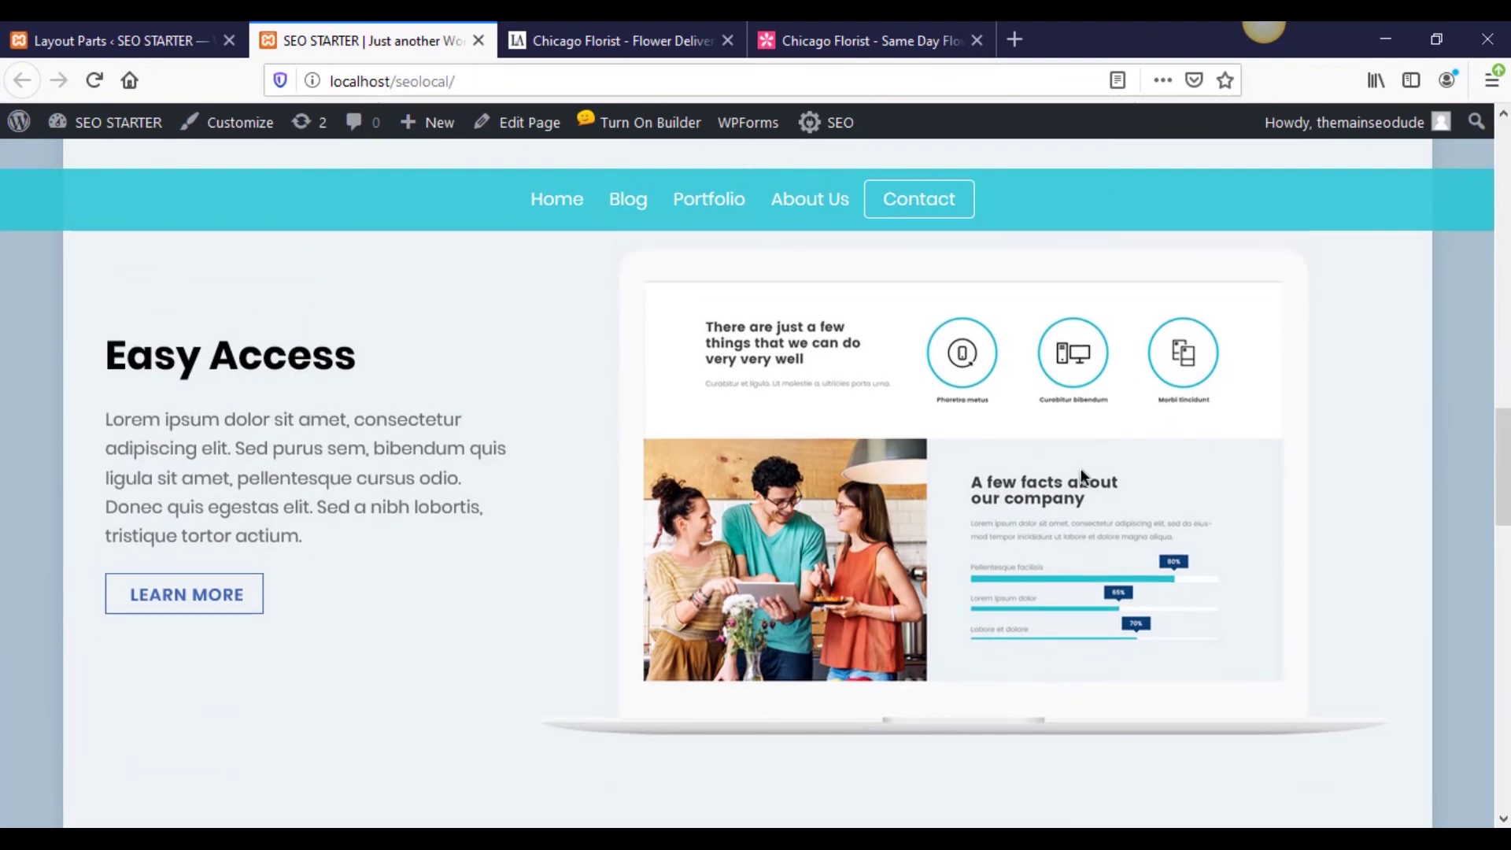
pyautogui.scroll(-6, 587, 653)
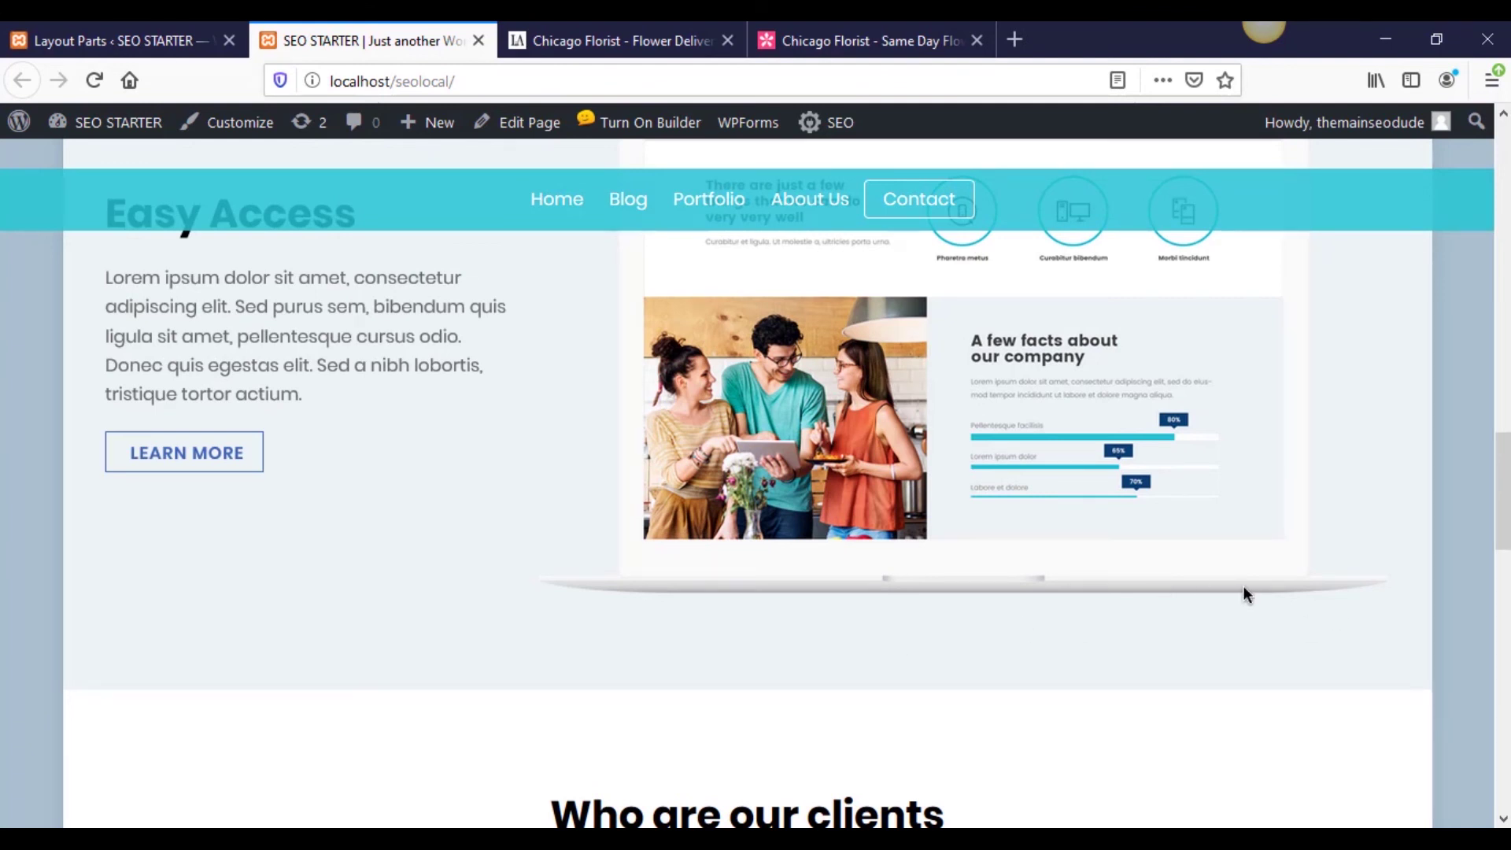
# Return to the WordPress admin's Themify Ultra settings and look over the General section.
pyautogui.click(57, 28)
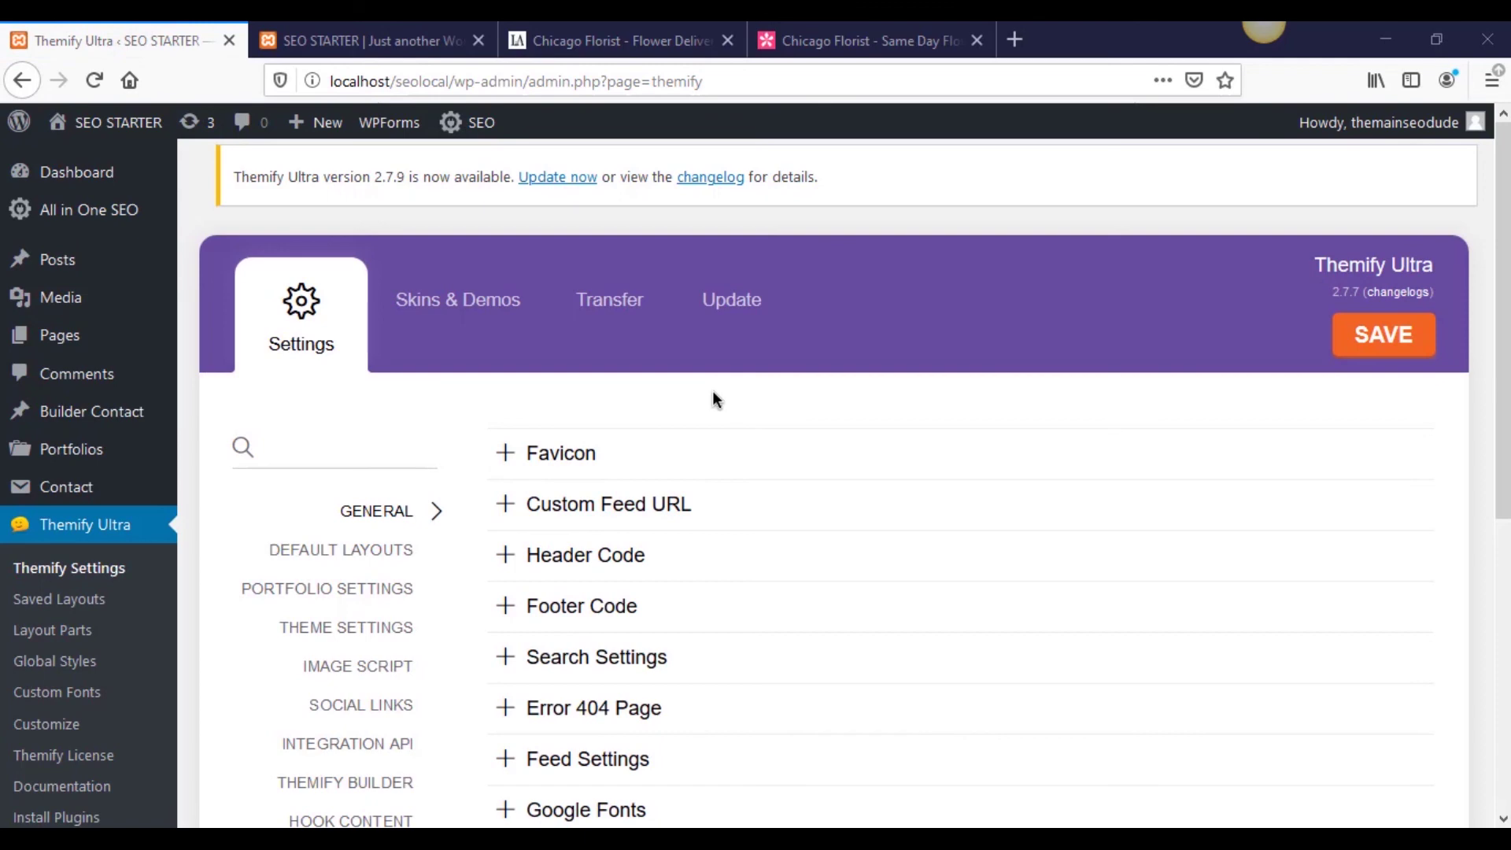
pyautogui.scroll(-2, 711, 390)
pyautogui.scroll(2, 712, 390)
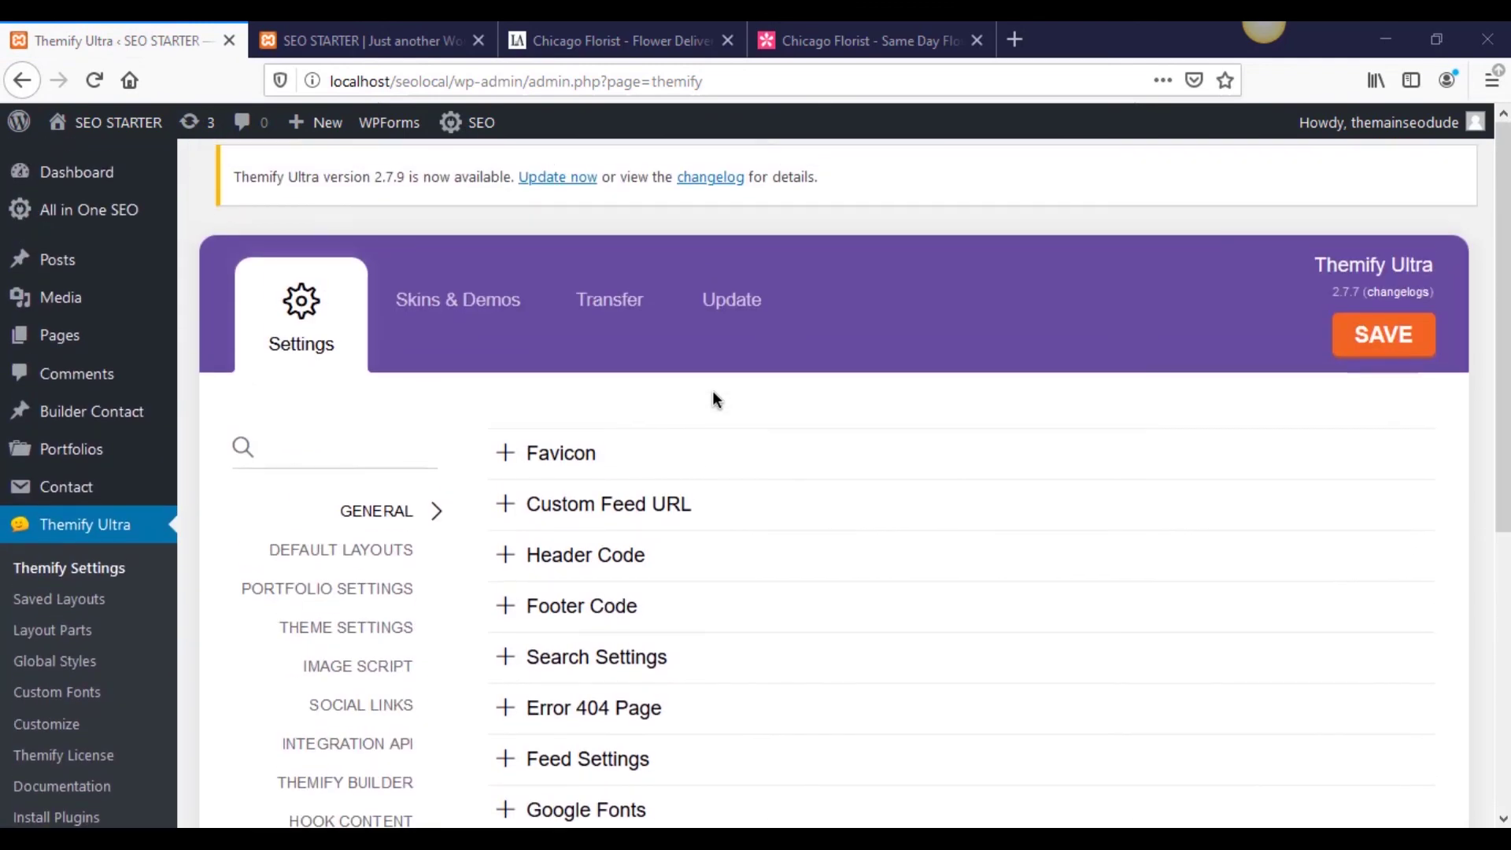